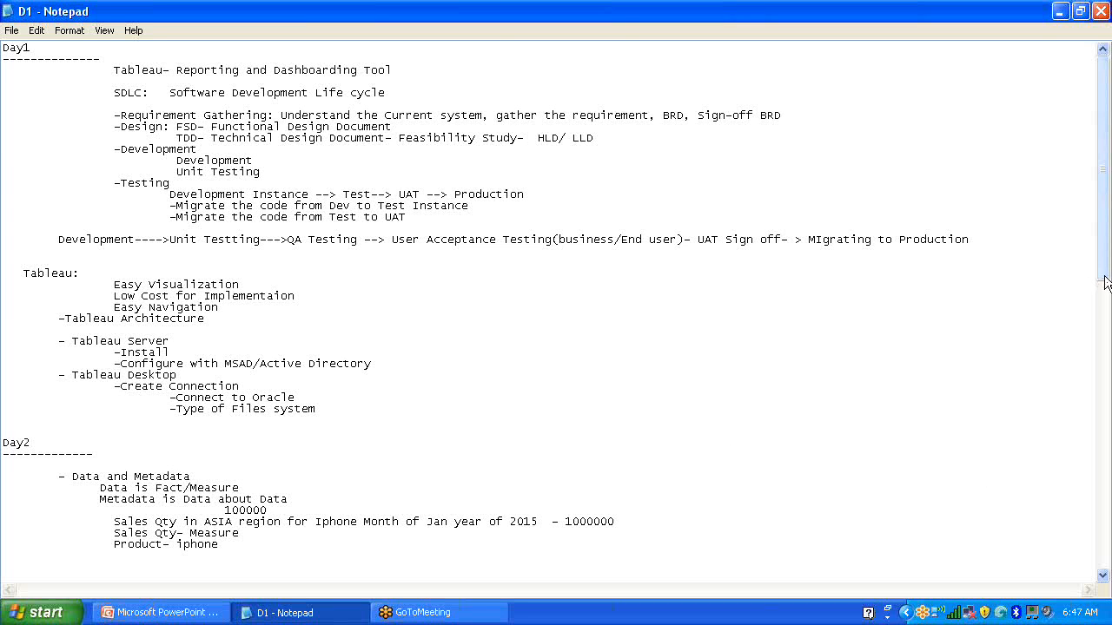
Review the course notes from Day1 through Day 5, highlighting the KPI and dimension-member regrouping topics under Day 4.
drag(1106, 278, 1106, 364)
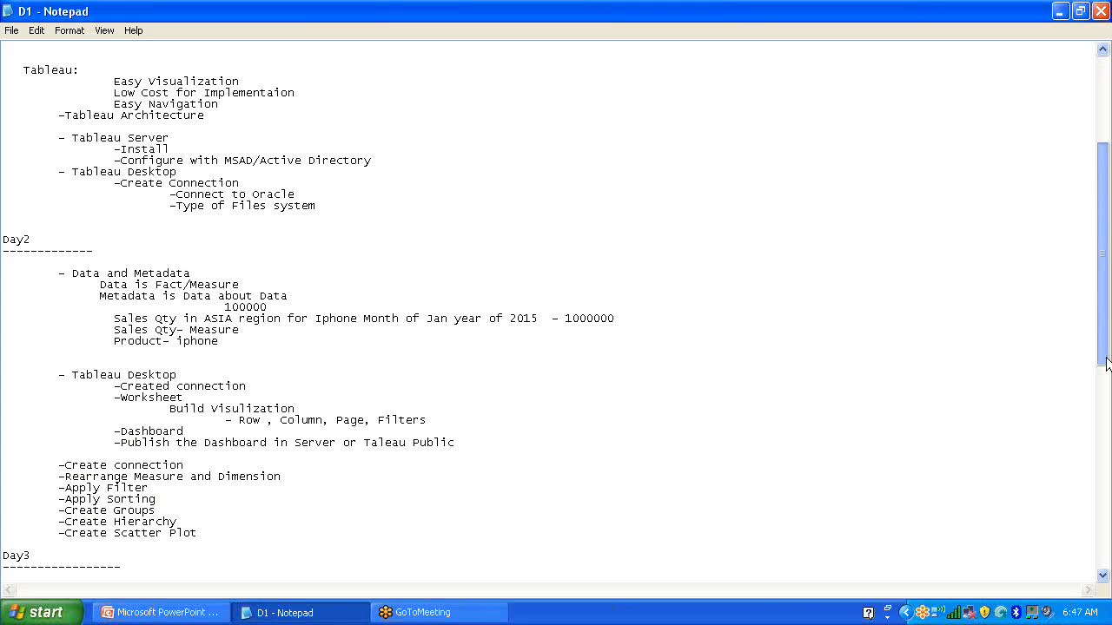
drag(1106, 363, 1105, 370)
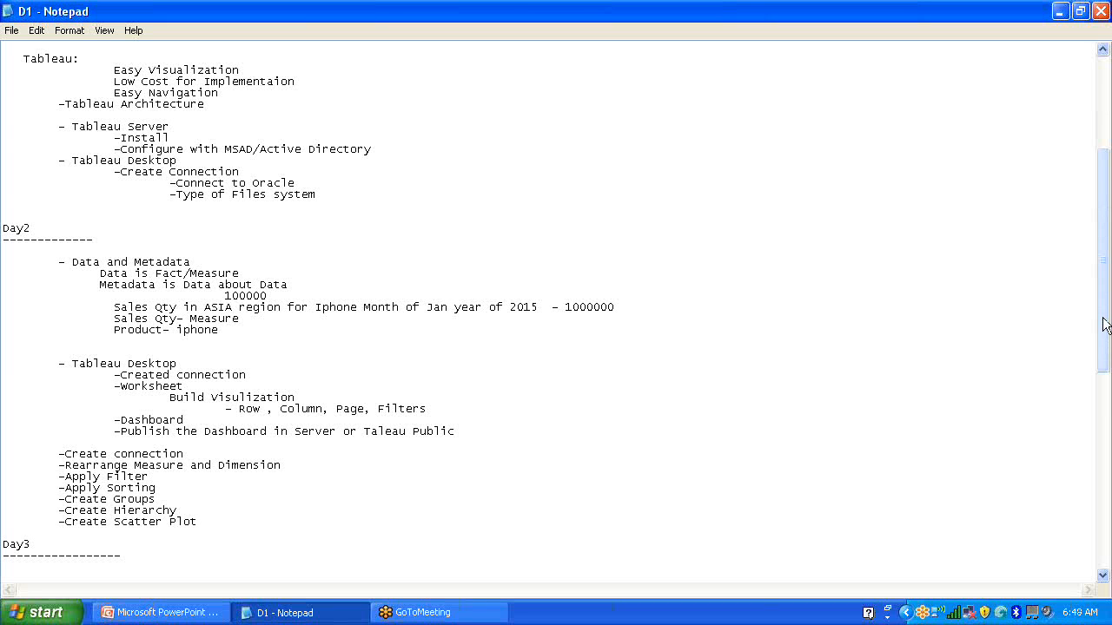
drag(1104, 324, 1104, 341)
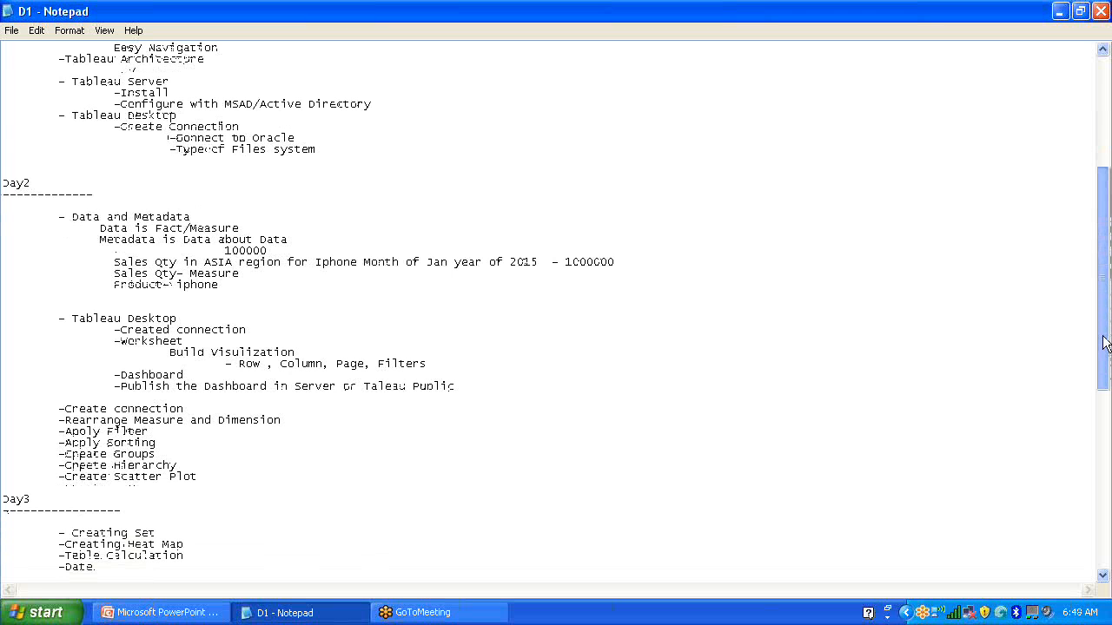
drag(1104, 341, 1105, 398)
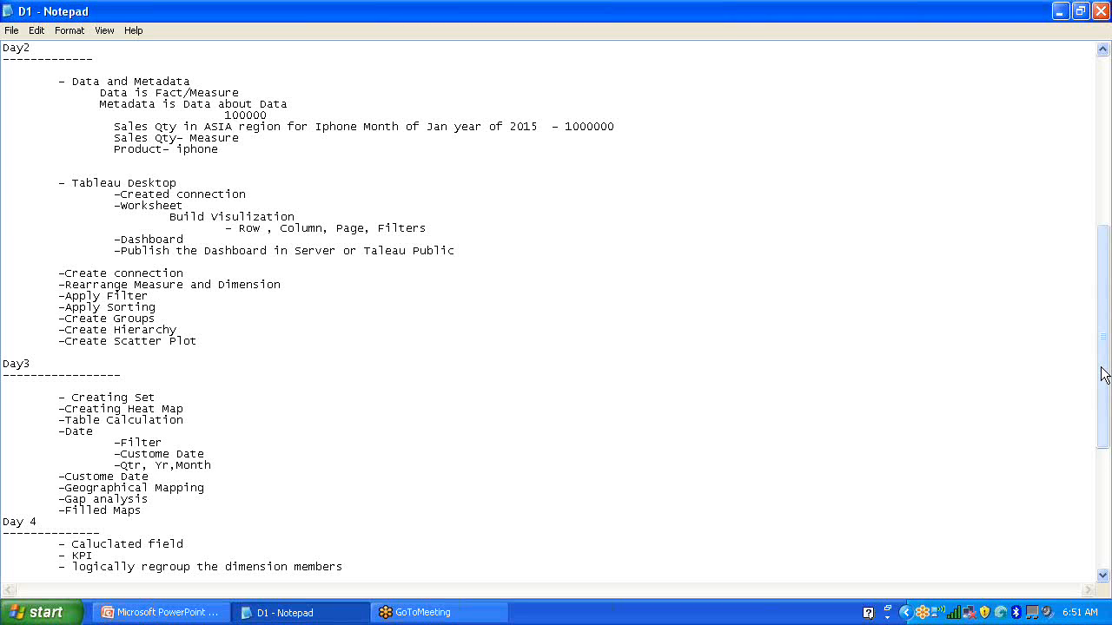
drag(1103, 374, 1103, 489)
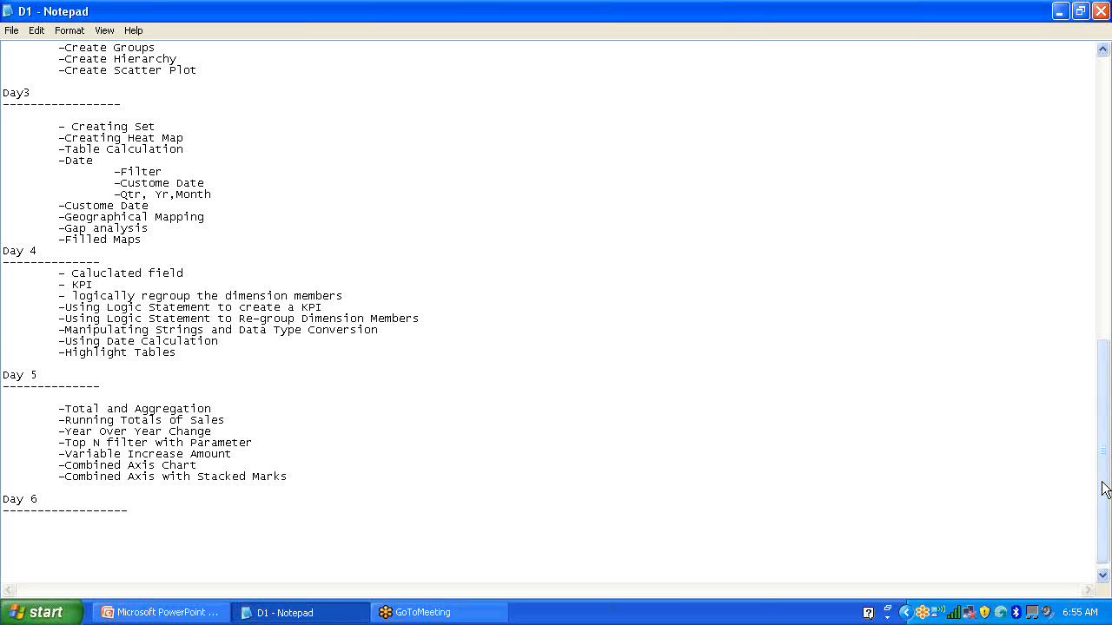
double_click(74, 284)
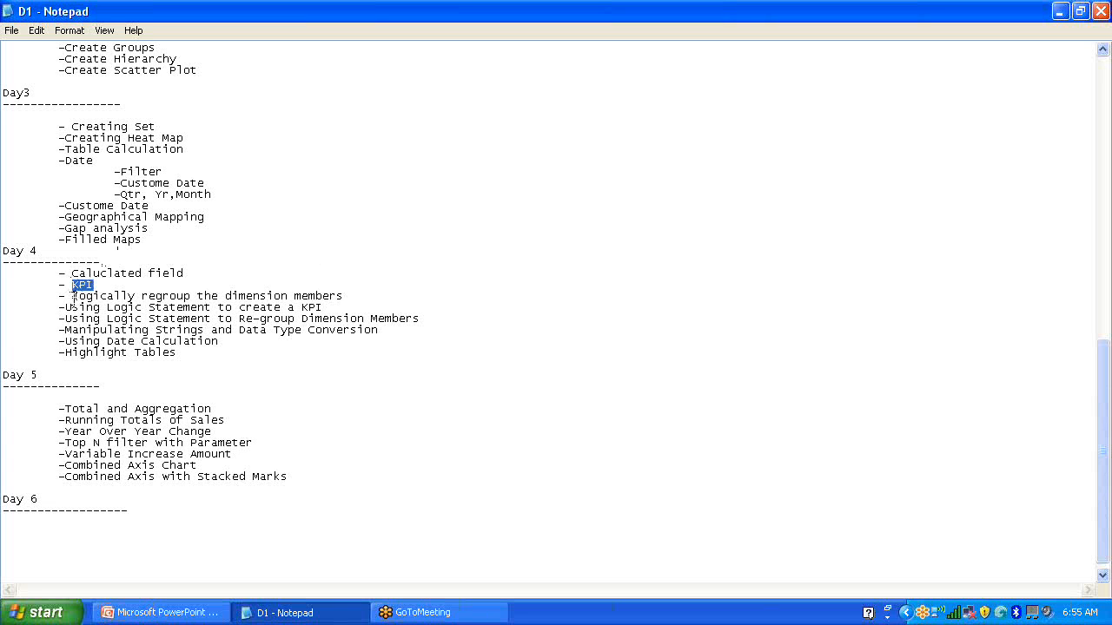
drag(72, 295, 365, 295)
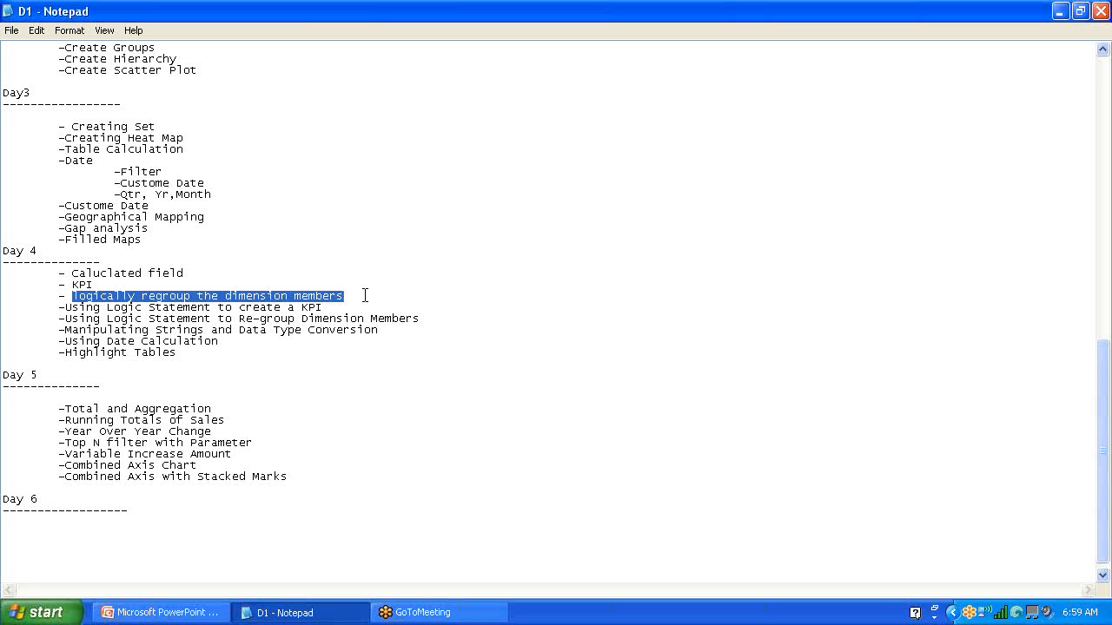
Under the Day 6 heading, add the line "Q1- Jan, Feb, Mar (5000- Headcount)".
click(74, 531)
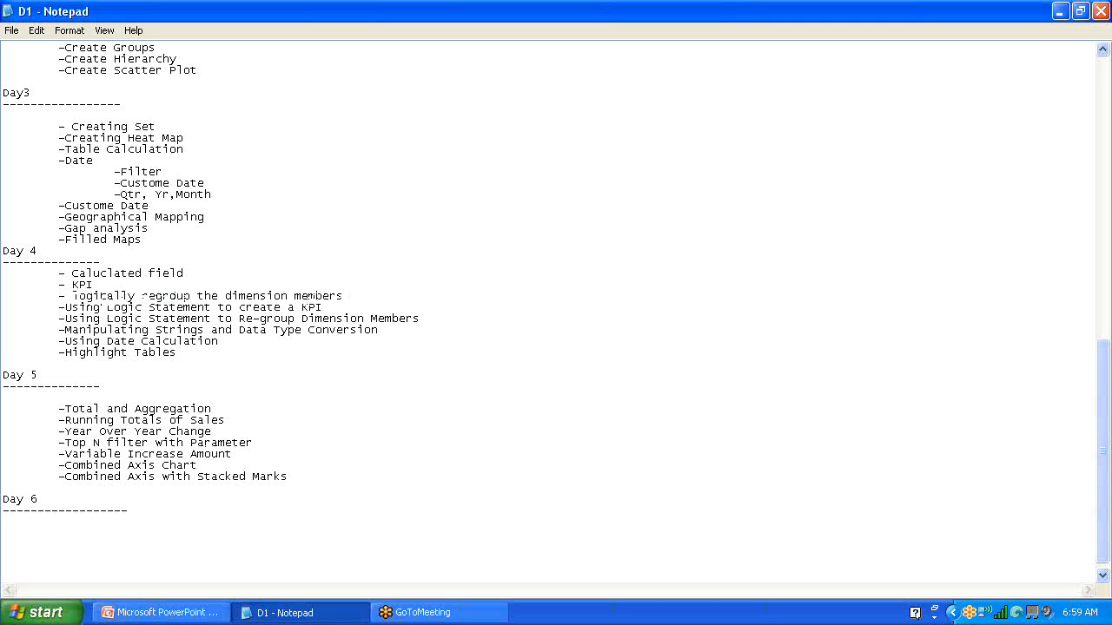
text(Q)
text(il)
key(BackSpace)
key(BackSpace)
text(1   Jan, Feb, Mar (5000- Headcount))
key(Return)
Start a Q2 line below Q1 with "Mar (10- New Joineee), Apr(20 - NH) , Ma".
key(Tab)
text(Q2 - Mar (10- New )
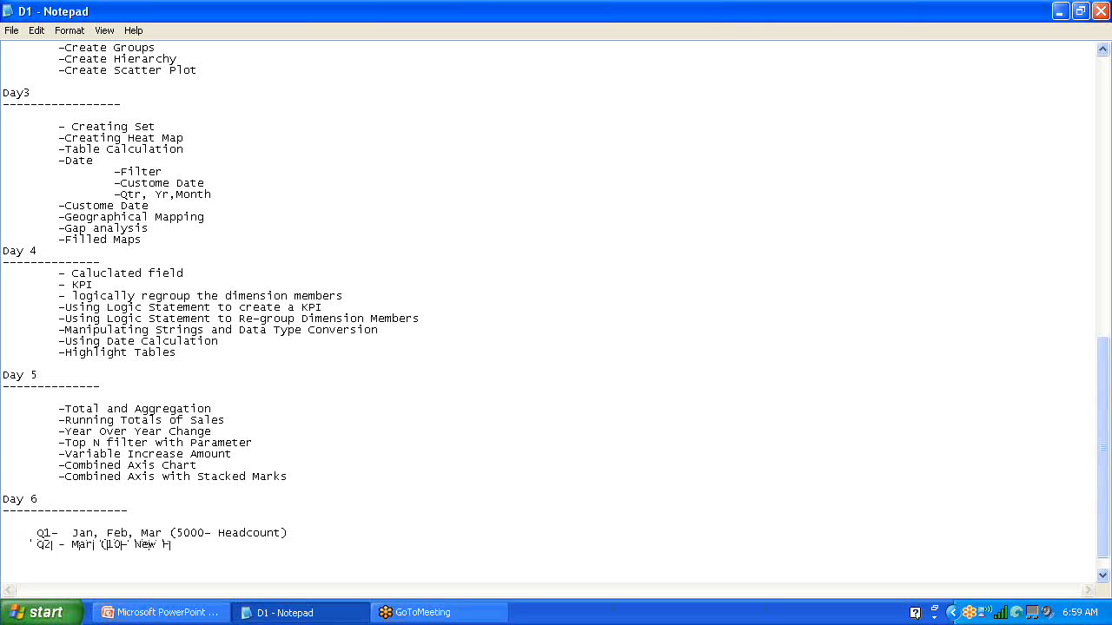
text(Joineee), Apr(20 - NH), Ma)
Correct the Q2 line's first two months to Apr and May, and finish the line with "Jun- (10- NH)".
click(92, 545)
key(BackSpace)
key(BackSpace)
key(BackSpace)
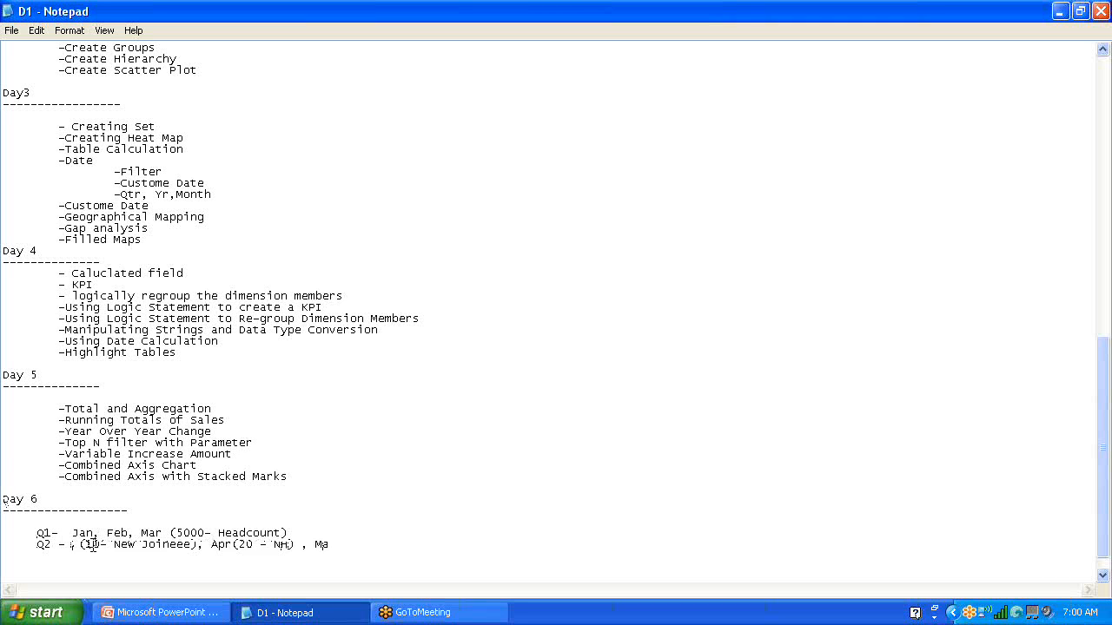
text(Apr)
click(251, 543)
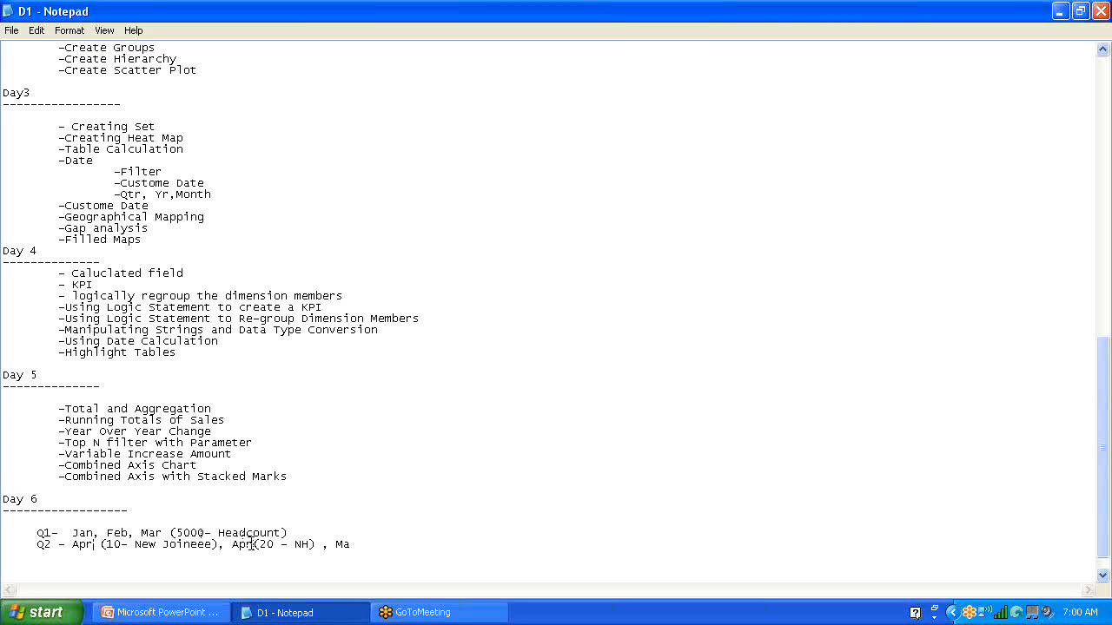
key(BackSpace)
key(BackSpace)
key(BackSpace)
text(May)
click(357, 544)
key(BackSpace)
key(BackSpace)
text(Jun- (10- NH))
Add the line "Total Headcount - End of Q2-" beneath the quarter entries, followed by a block of blank lines.
key(Return)
key(Return)
text(Total Headcount, -)
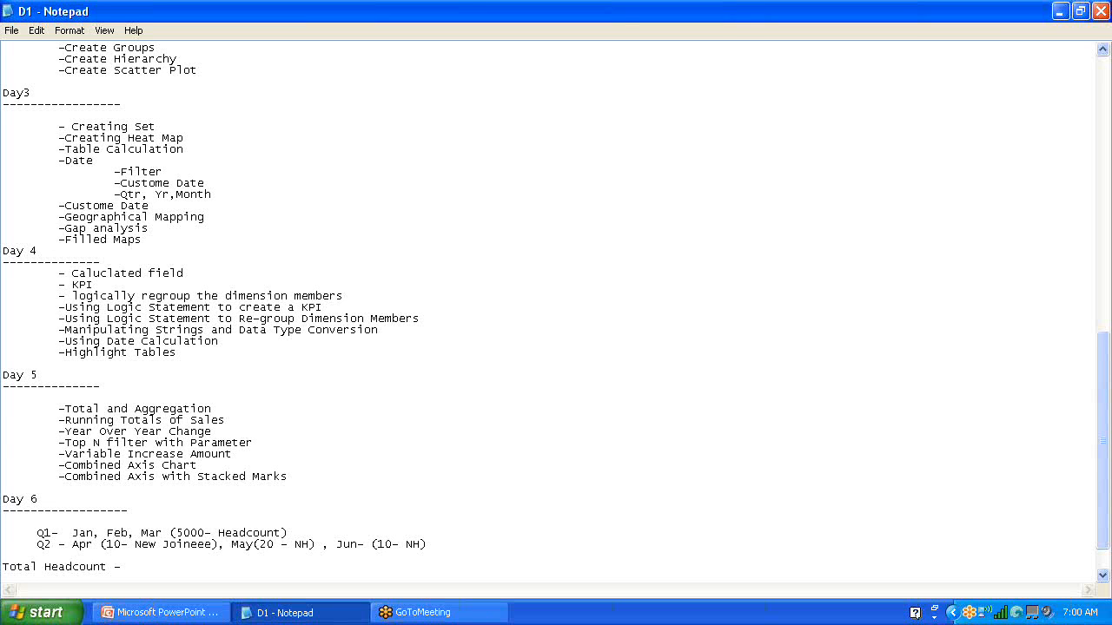
text( End of Q2)
key(Return)
key(Return)
key(Return)
key(Return)
key(Return)
key(Return)
key(Return)
key(Return)
key(Return)
key(Return)
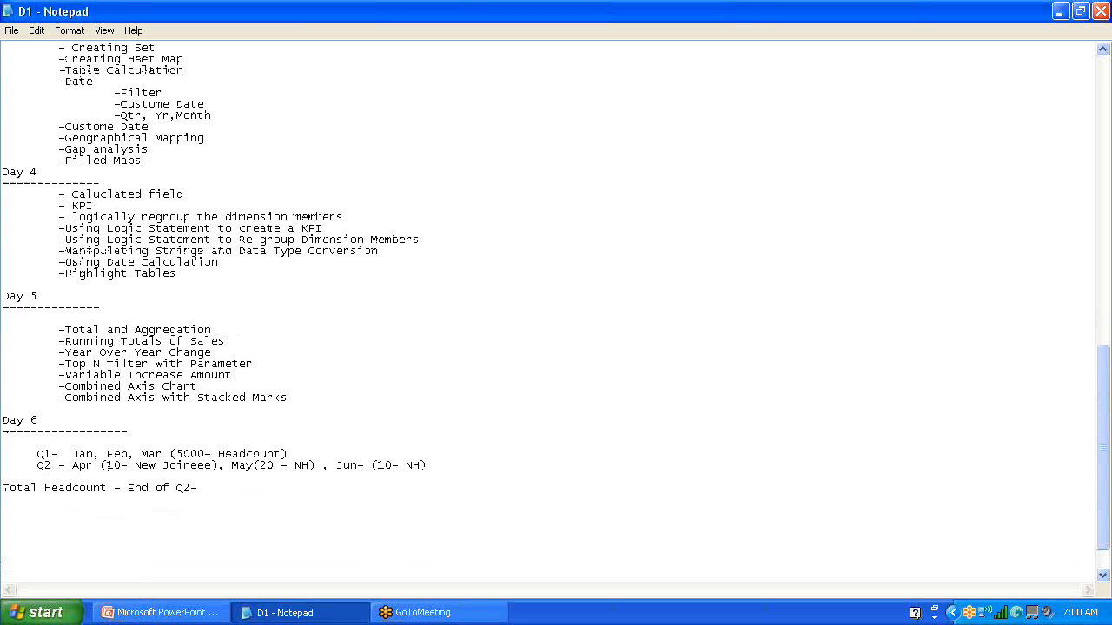
key(Return)
key(Return)
key(Return)
key(Return)
key(Return)
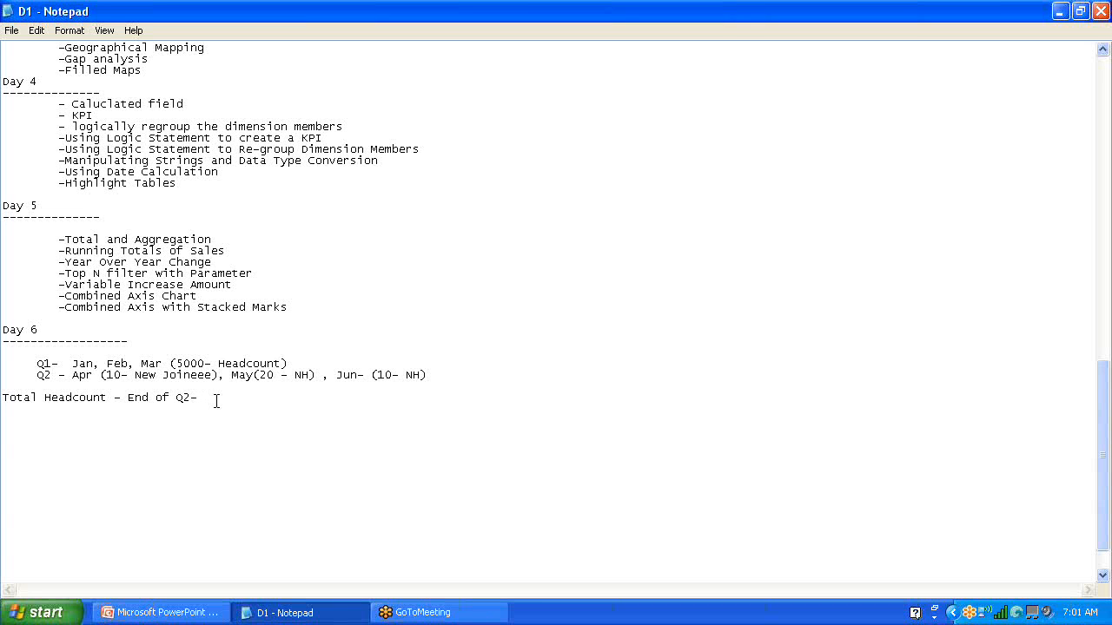
Complete the Total Headcount line with the calculation "5000+ 10+20+10 = 5040".
text(5000)
text(- )
text(10)
text(+)
text(20)
text(+)
text(10)
text(=)
text( 50)
text(40)
Add the running headcounts 5010, 5030 and 5040 beneath Apr, May and Jun of the Q2 line.
click(462, 372)
key(Return)
key(Tab)
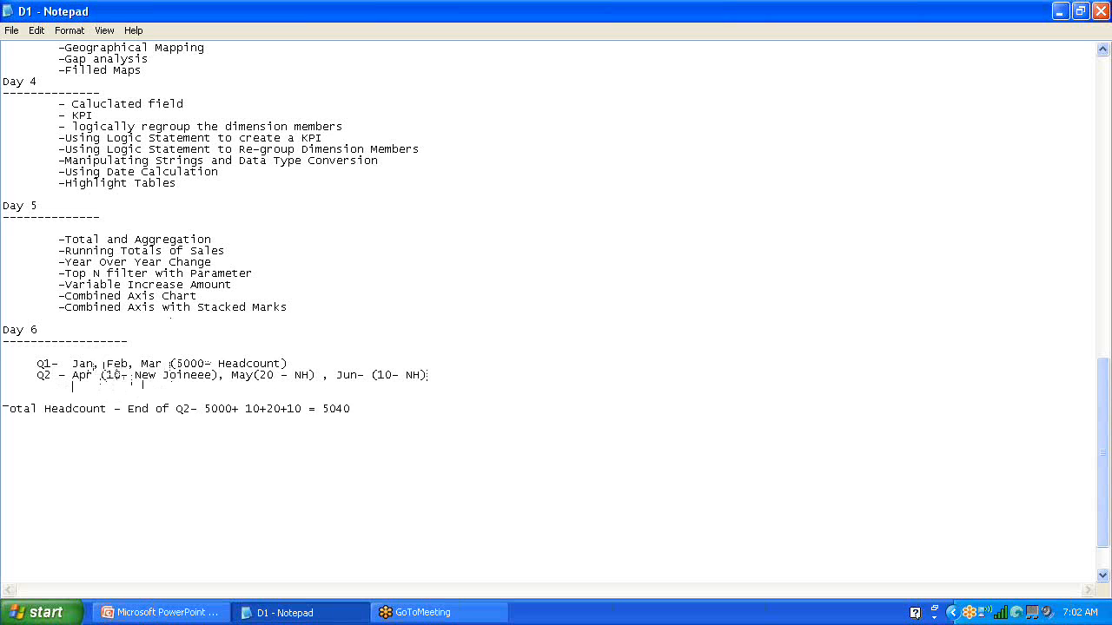
text(500)
key(BackSpace)
text(10)
click(225, 386)
text(5)
text(080)
text(5040)
Below the Total Headcount line, add the topic "-Dual Axis Chart" with the indented subtopic "-Set Ref line".
click(370, 408)
key(Return)
key(Return)
key(Tab)
key(Tab)
text(-Dual Axis Chart 		)
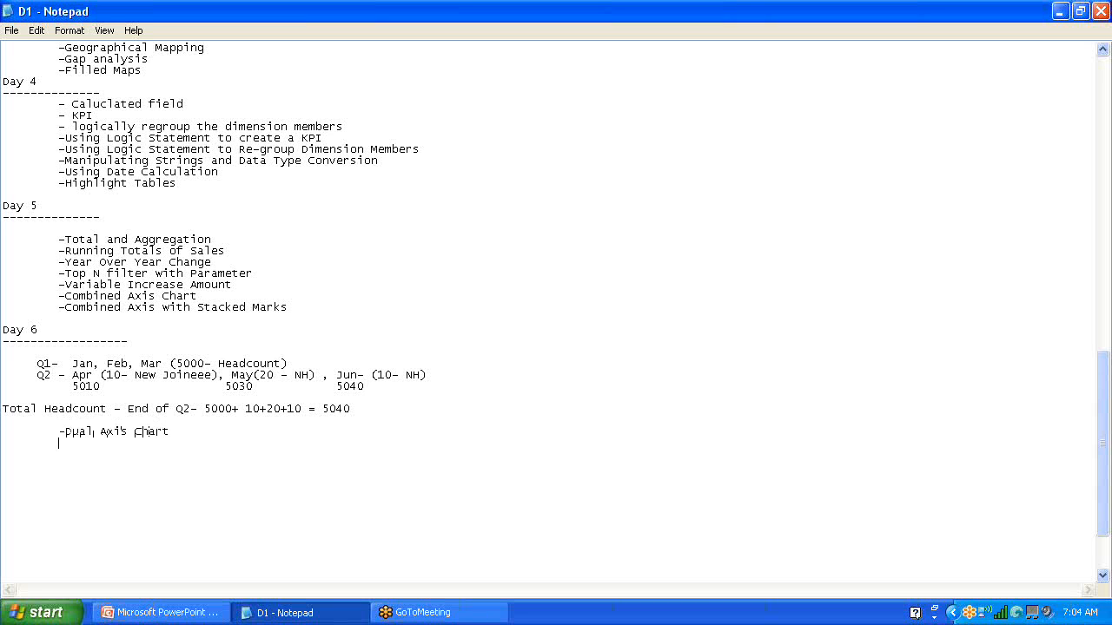
text(-Set Ref line)
key(Return)
Add the topic "-Bin Map" with the indented subtopic "-Dynamic Bin" to the Day 6 list.
key(Tab)
text(-Bih )
text(Map 		-)
text(Dynamic B)
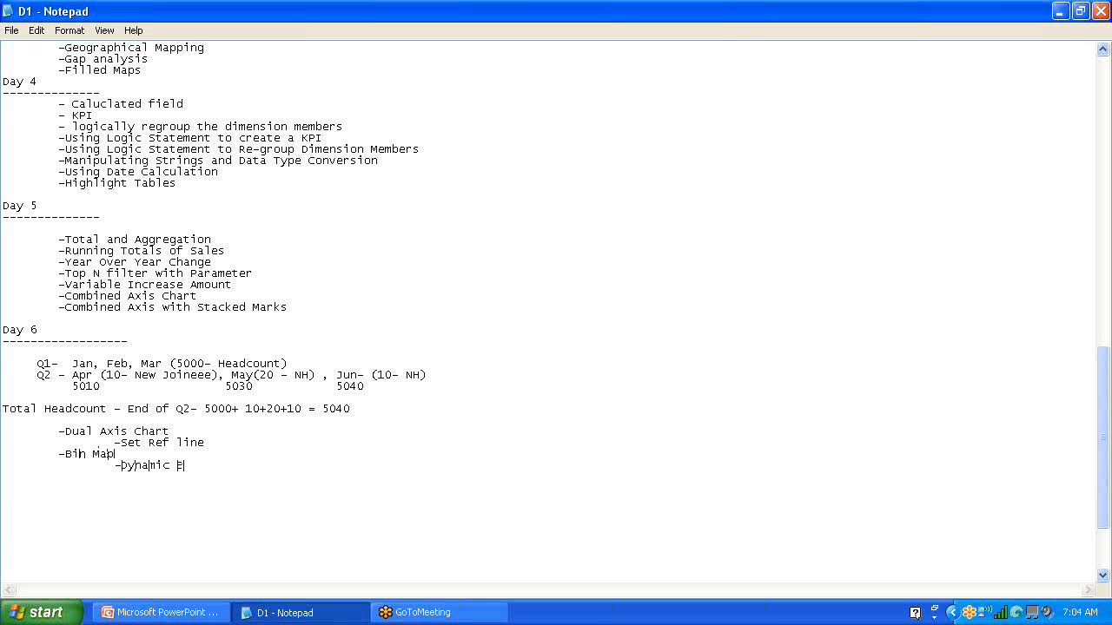
text(in)
Add the topics "-Tree Map" and "-Motion Chart" to the end of the Day 6 list.
text(Tree Map)
text(Moyion)
key(BackSpace)
key(BackSpace)
key(BackSpace)
key(BackSpace)
text(tion Chart)
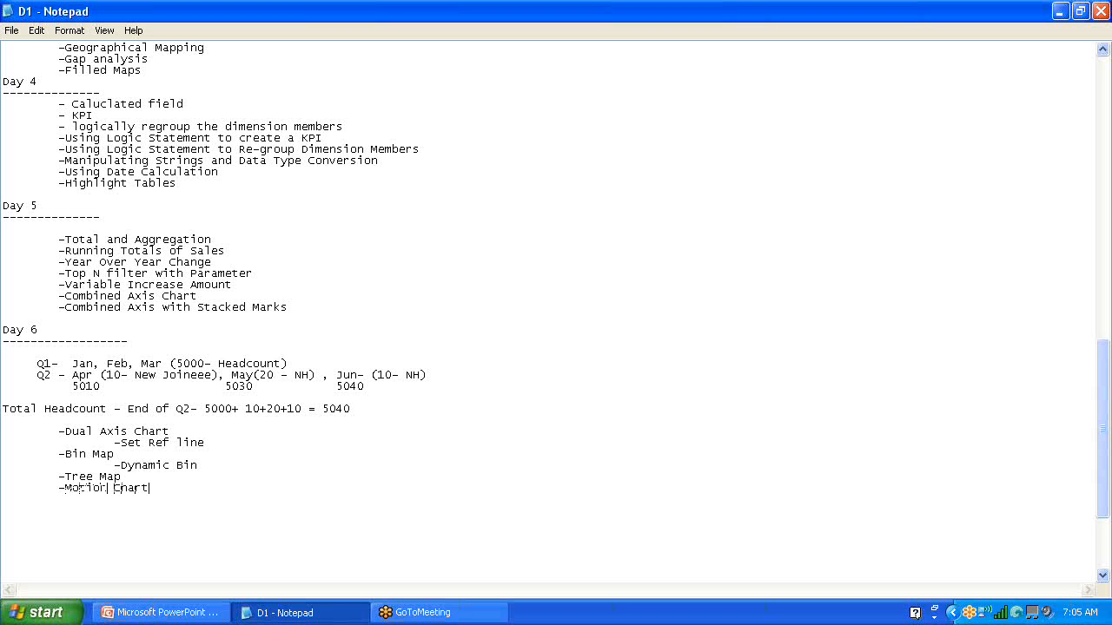
Minimize the notes and launch Tableau 8.2 (32-bit) from the desktop.
click(1061, 11)
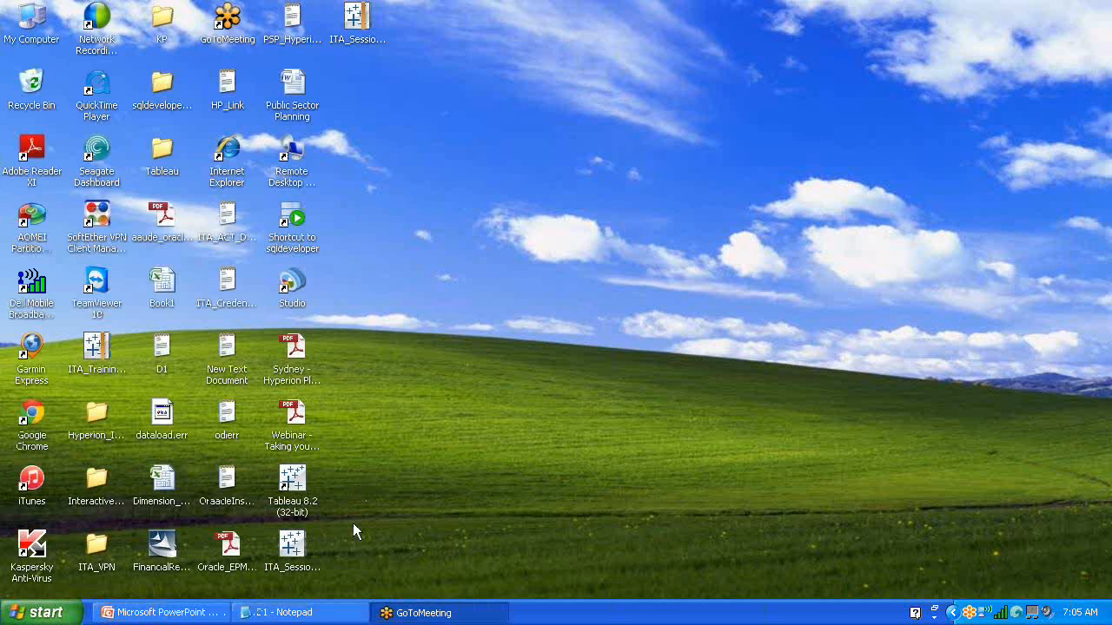
click(296, 498)
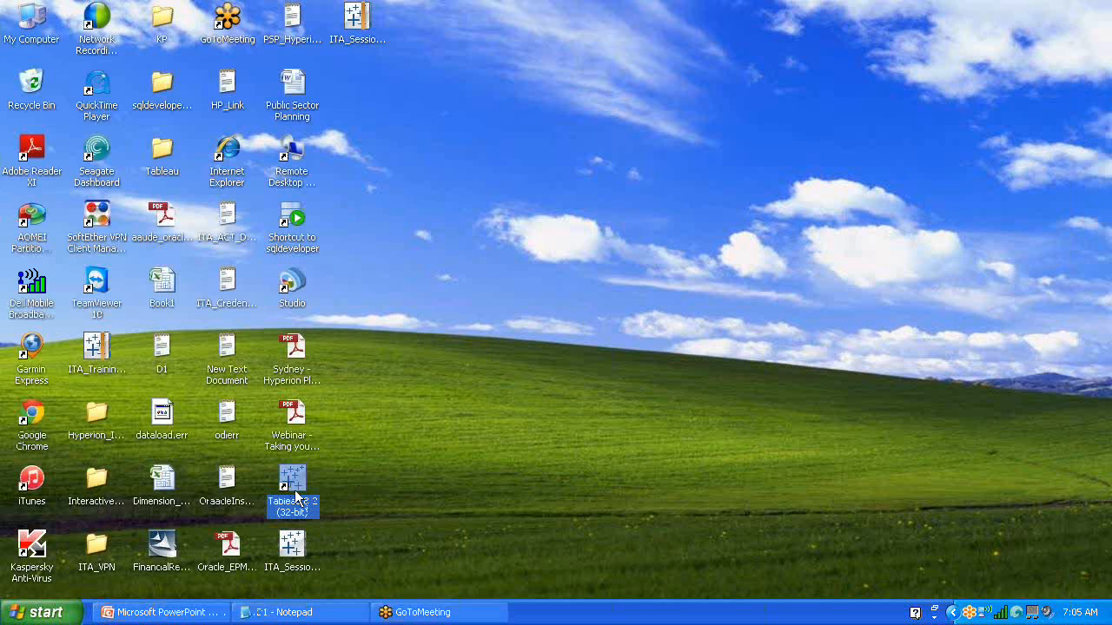
double_click(296, 498)
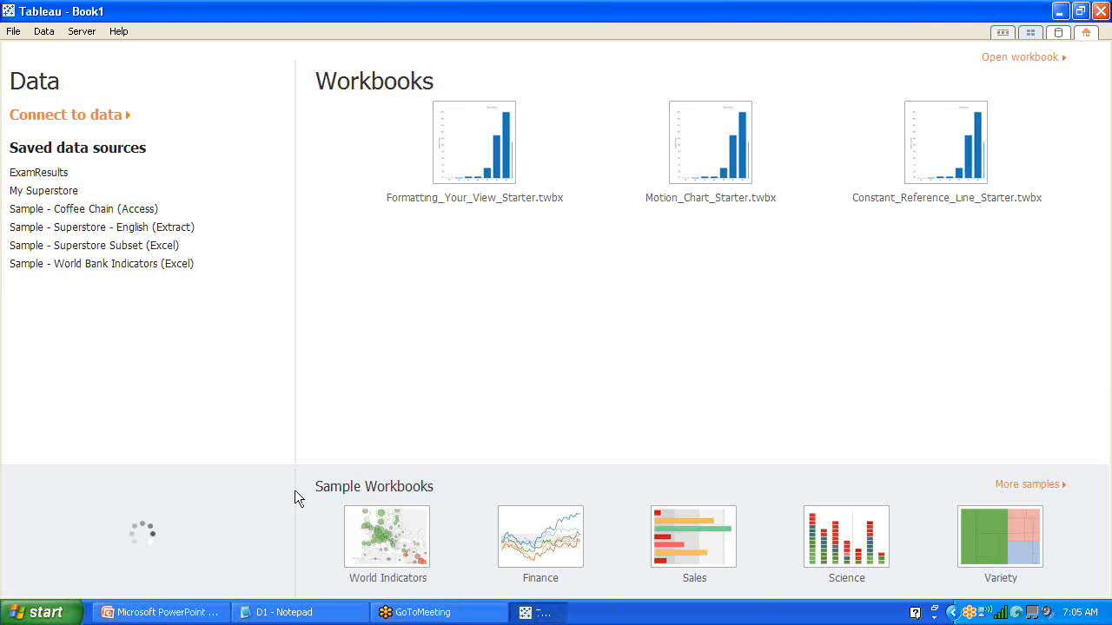
Remove the three recent workbooks from the start page and open the My Superstore saved data source.
click(526, 111)
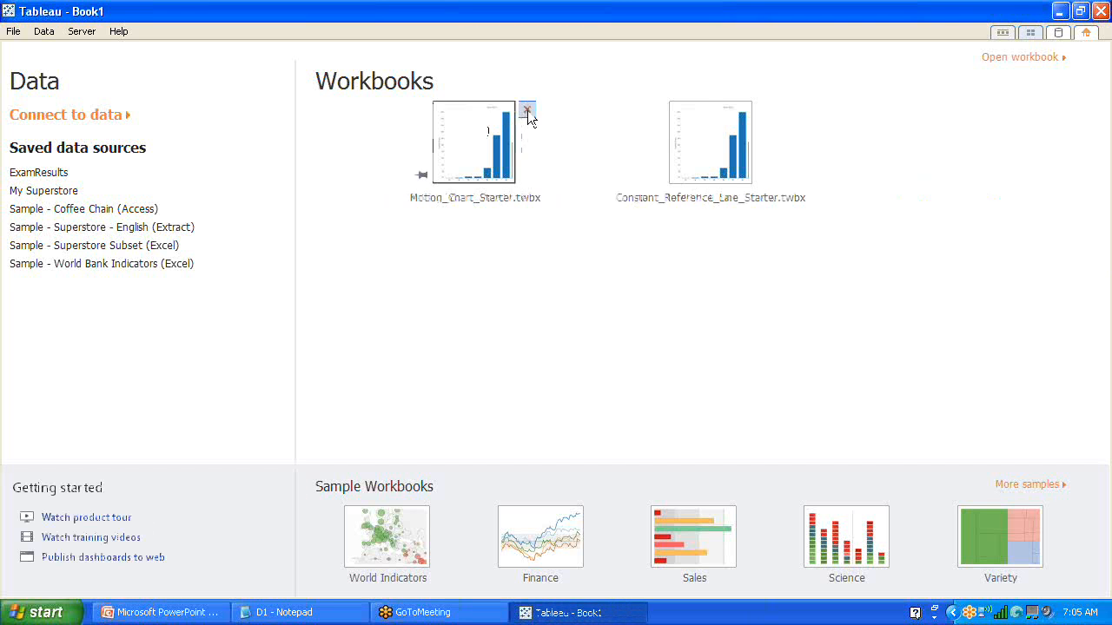
click(527, 110)
click(527, 110)
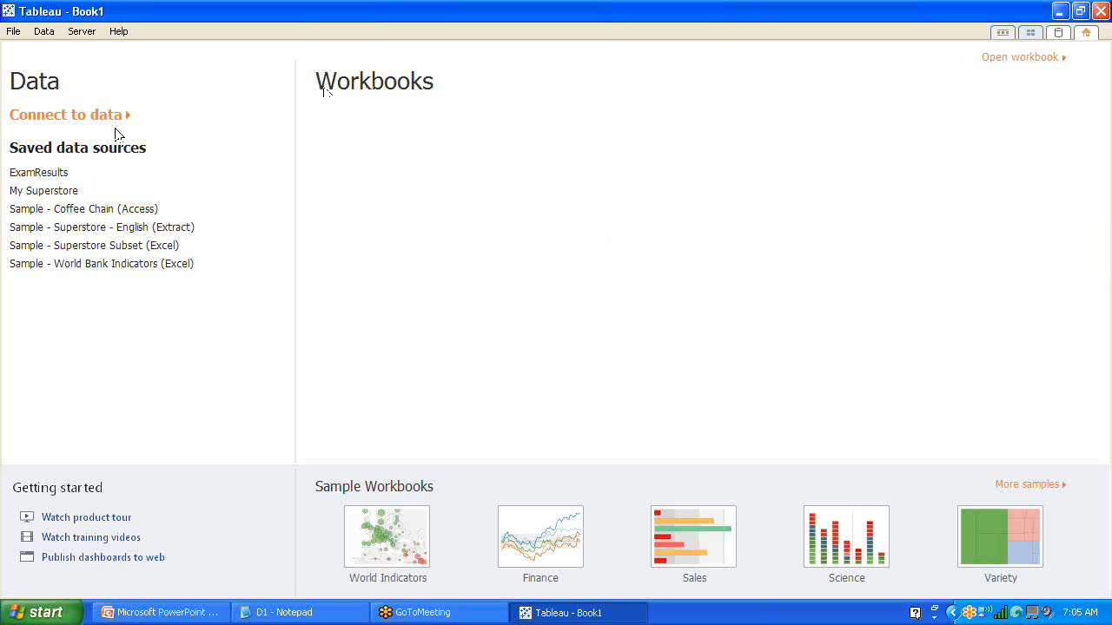
click(46, 198)
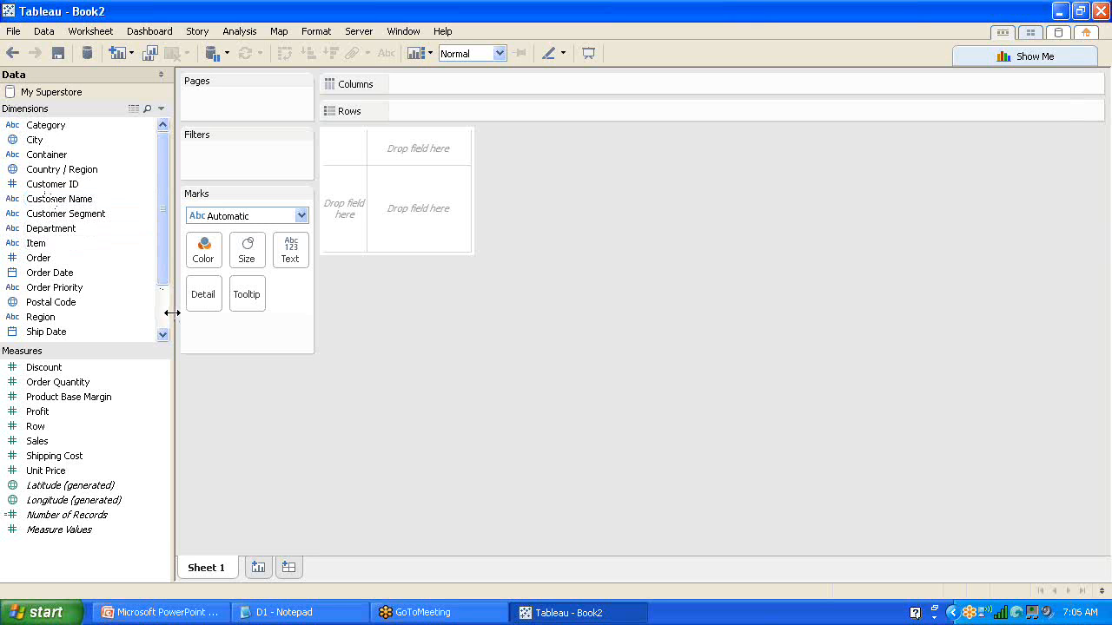
Rename Sheet 1 as Dual Axis Chart, add a second worksheet, and return to Dual Axis Chart.
double_click(209, 572)
text(Du)
text(Axis Cha)
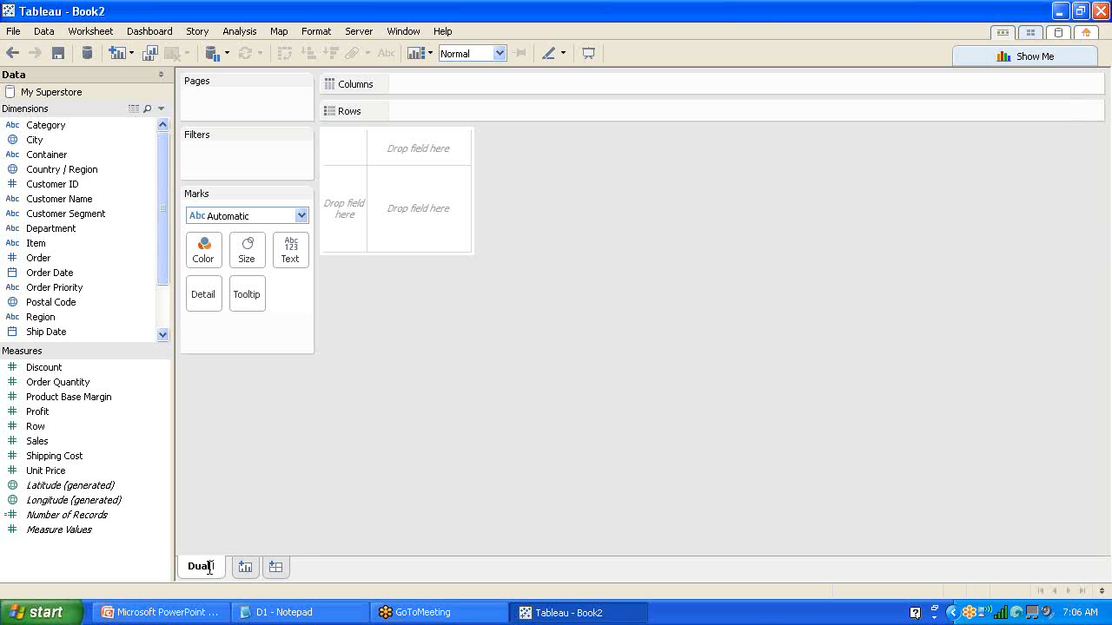
text(rt)
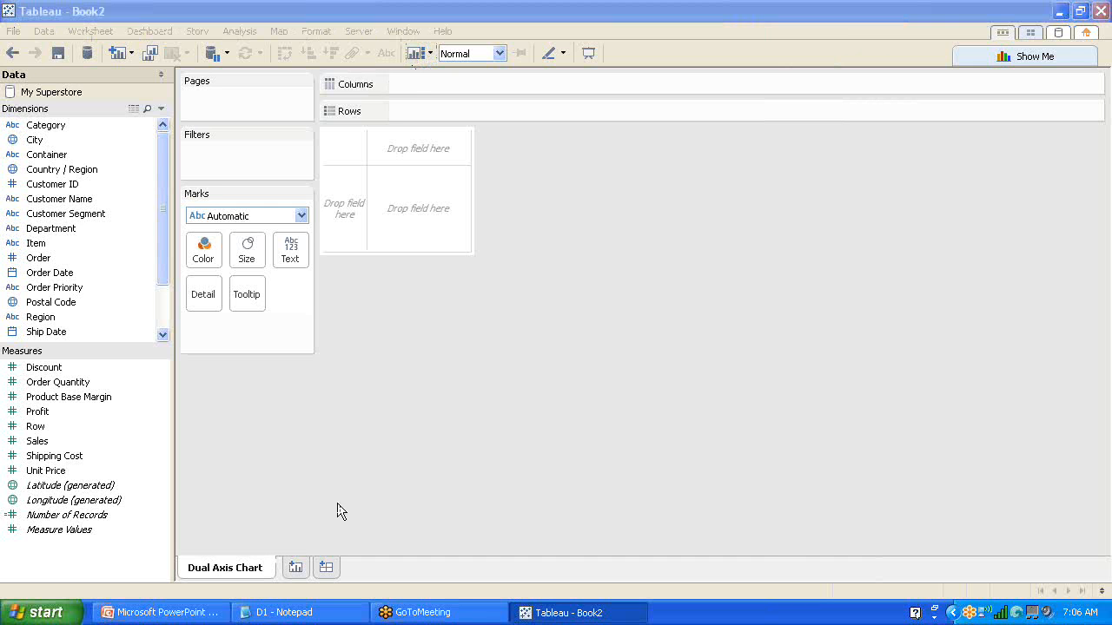
click(295, 567)
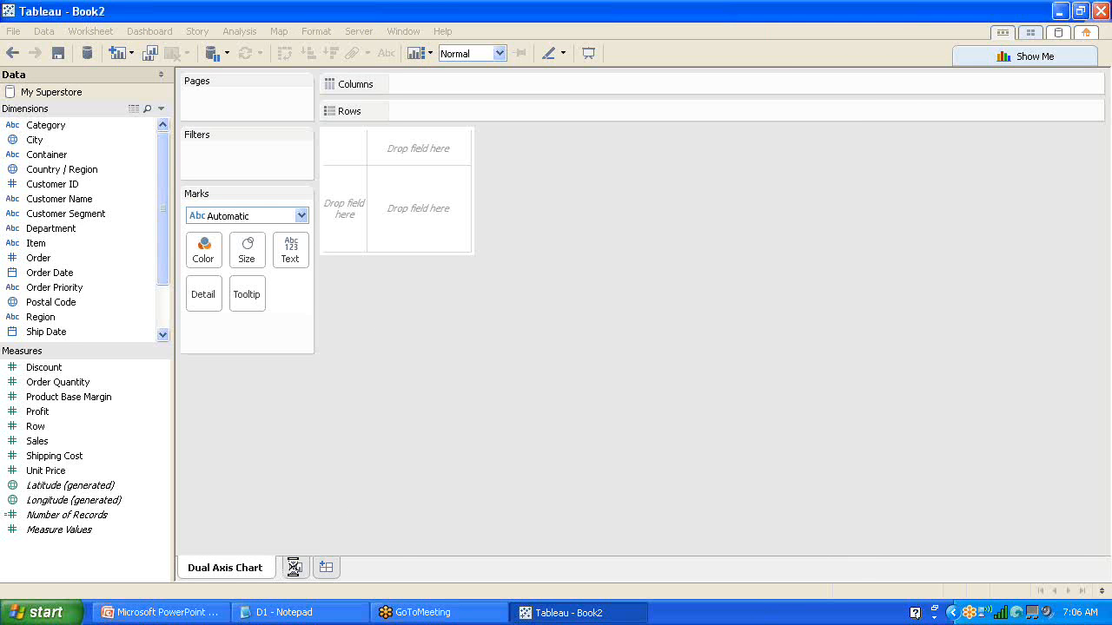
click(242, 570)
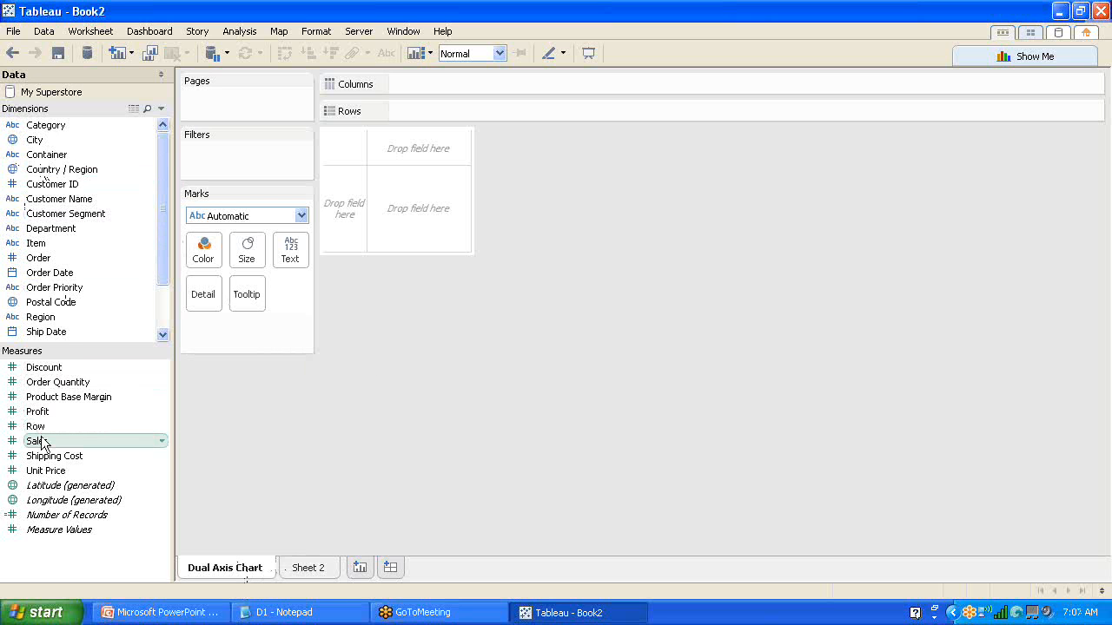
Plot Sales on rows against the month of Order Date on columns, with the mark type set to Bar.
mouse_move(40, 444)
mouse_down()
mouse_move(339, 117)
mouse_move(424, 107)
mouse_up()
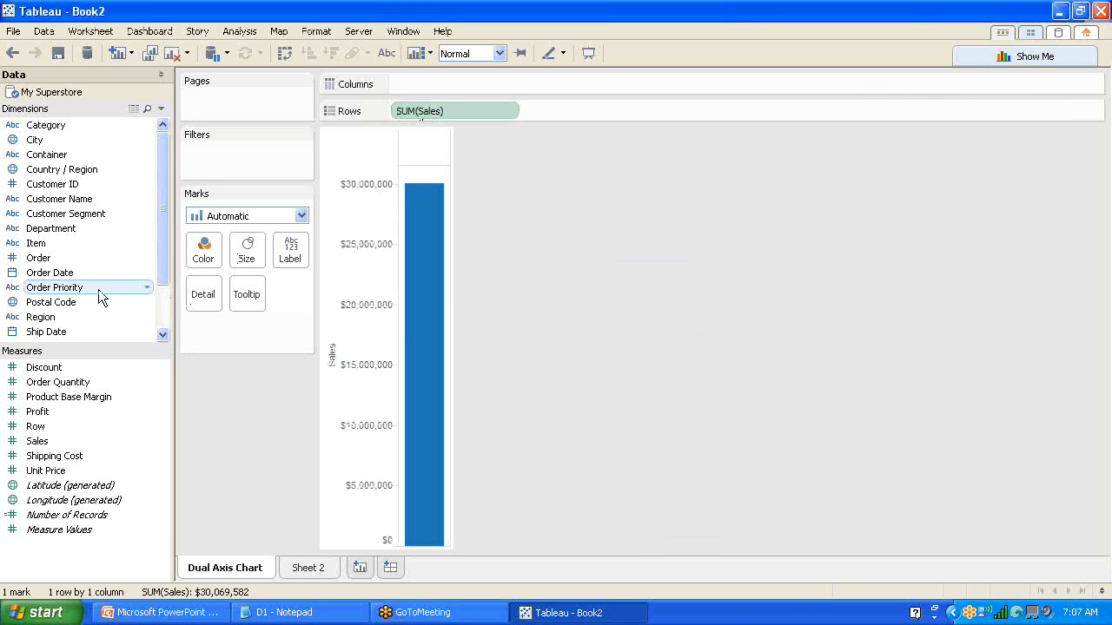
drag(74, 275, 437, 84)
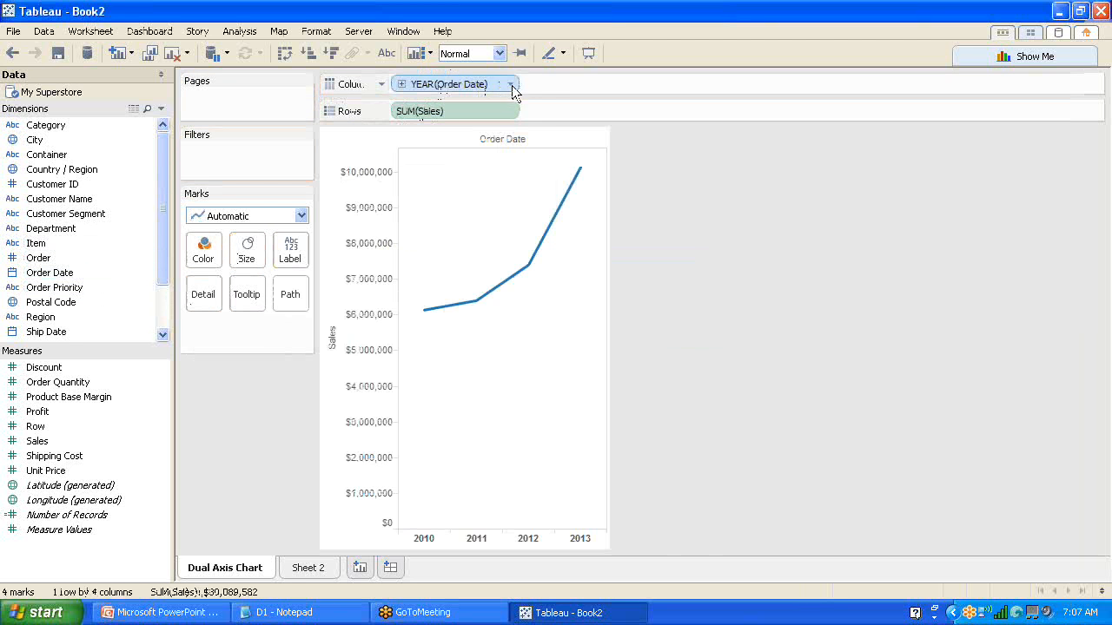
click(510, 84)
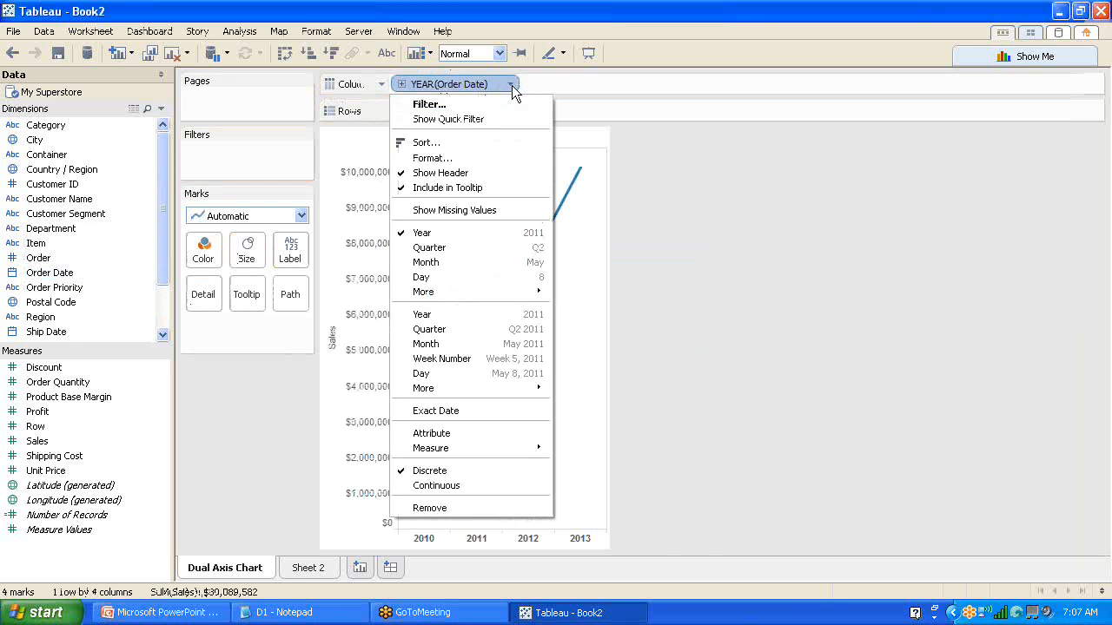
click(478, 262)
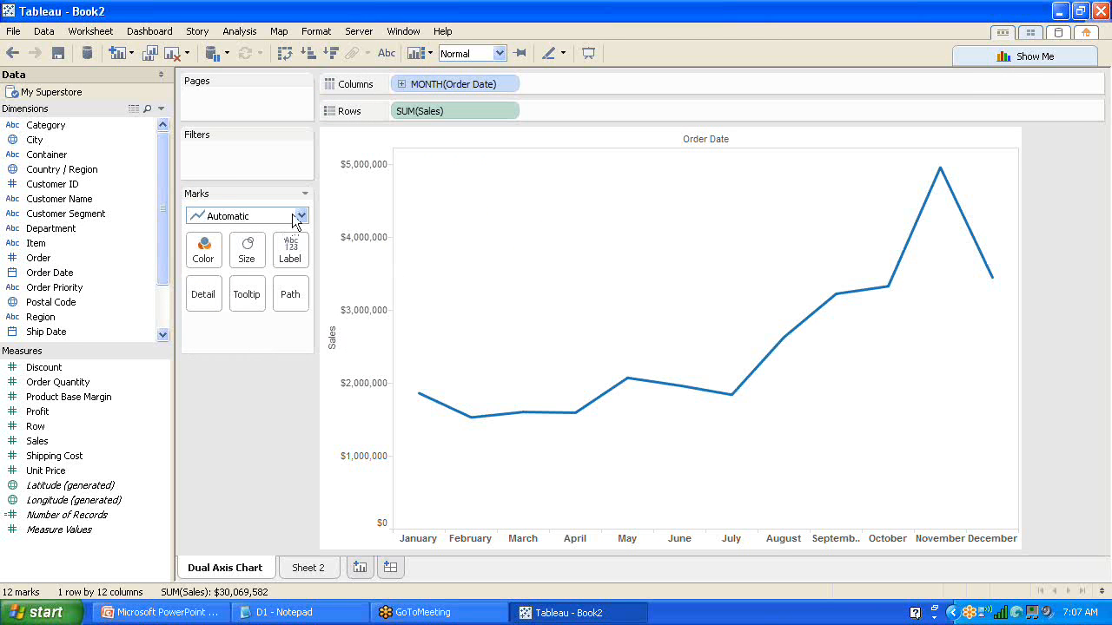
click(300, 216)
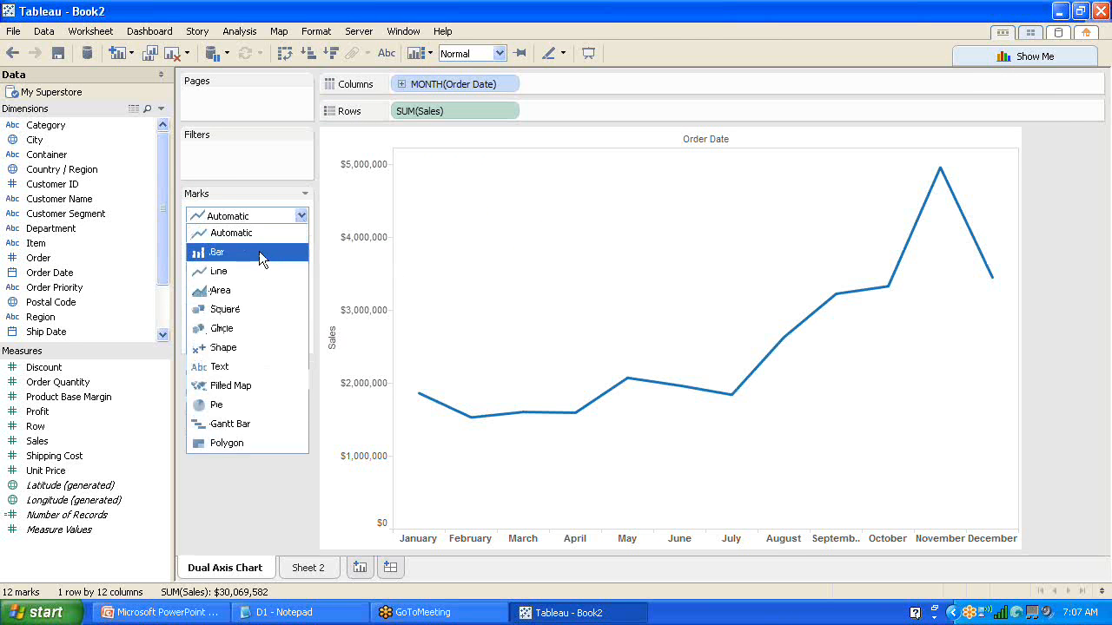
click(259, 251)
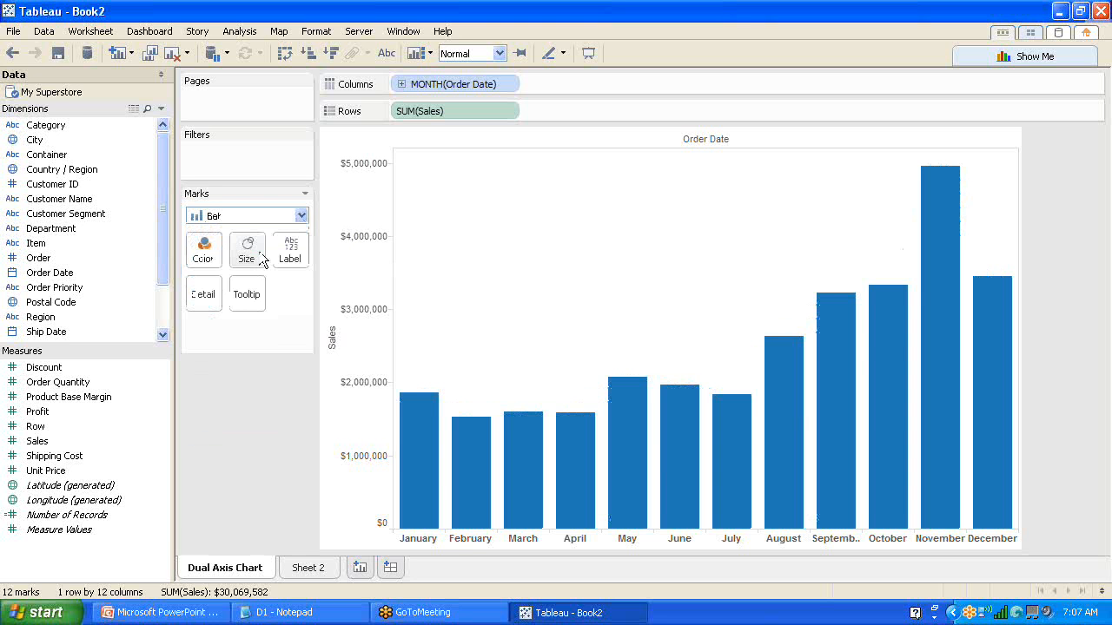
Add Profit as a second axis opposite Sales and set the Profit mark type to Line.
click(44, 413)
drag(45, 417, 1014, 358)
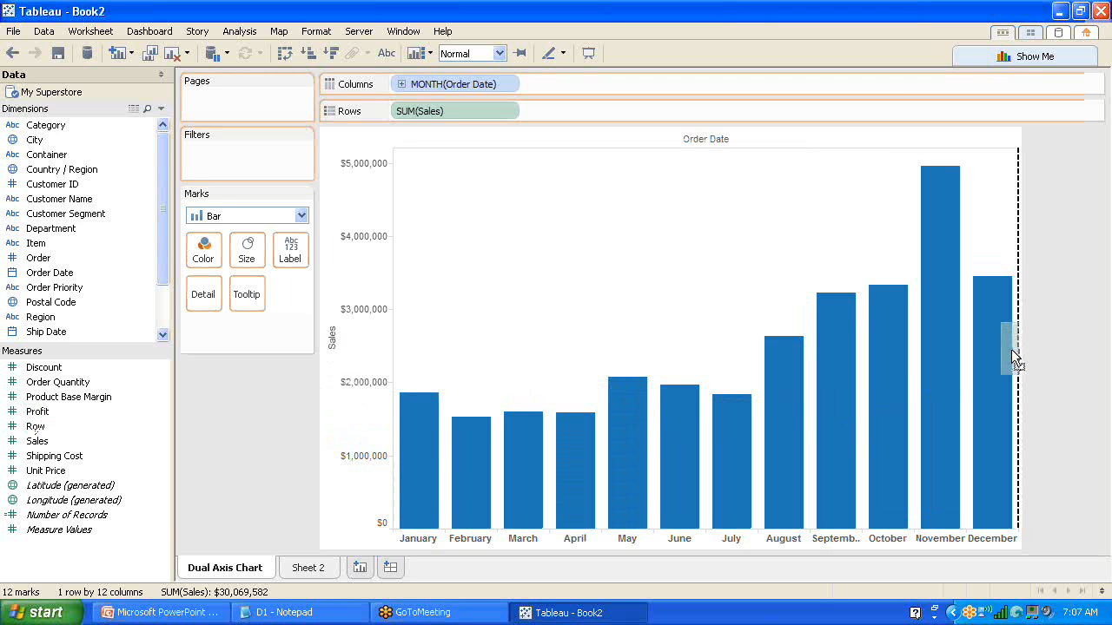
drag(1011, 350, 1011, 349)
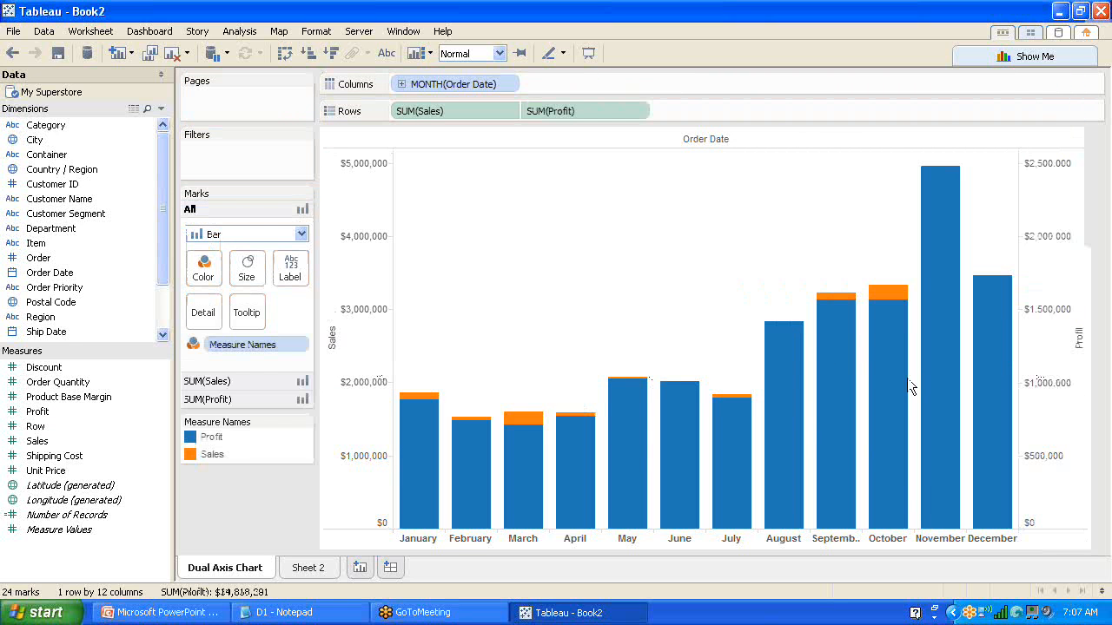
click(241, 399)
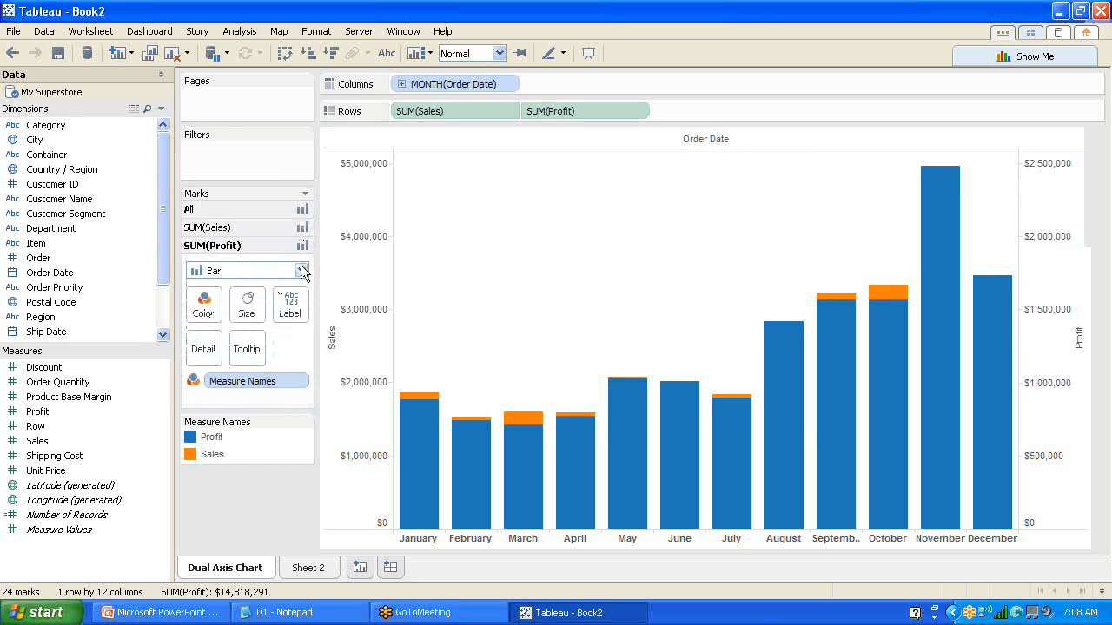
click(302, 271)
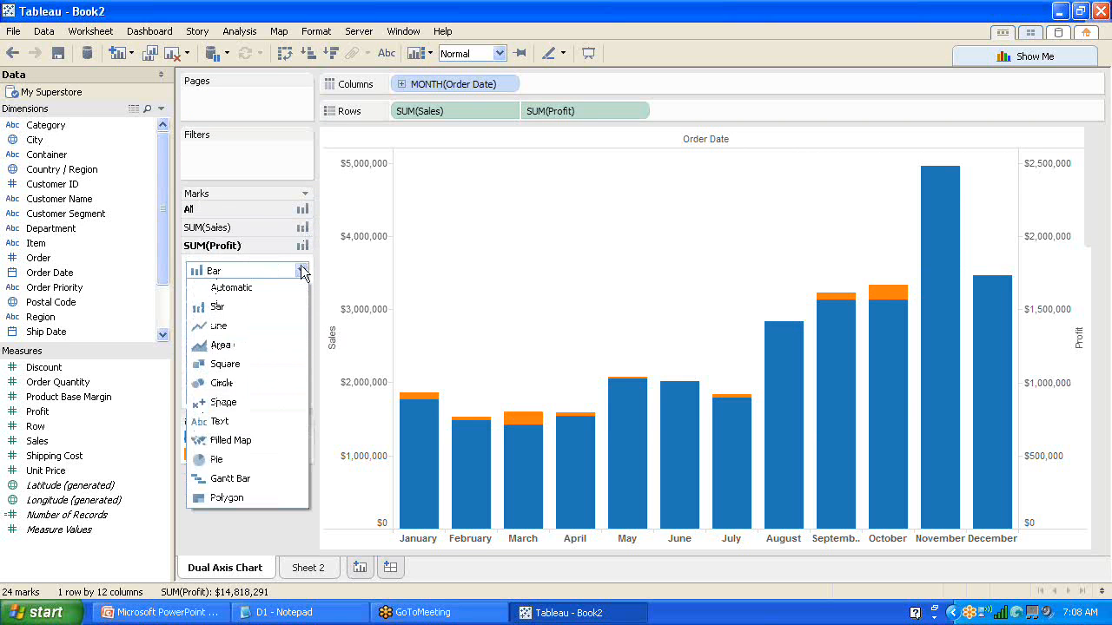
click(249, 326)
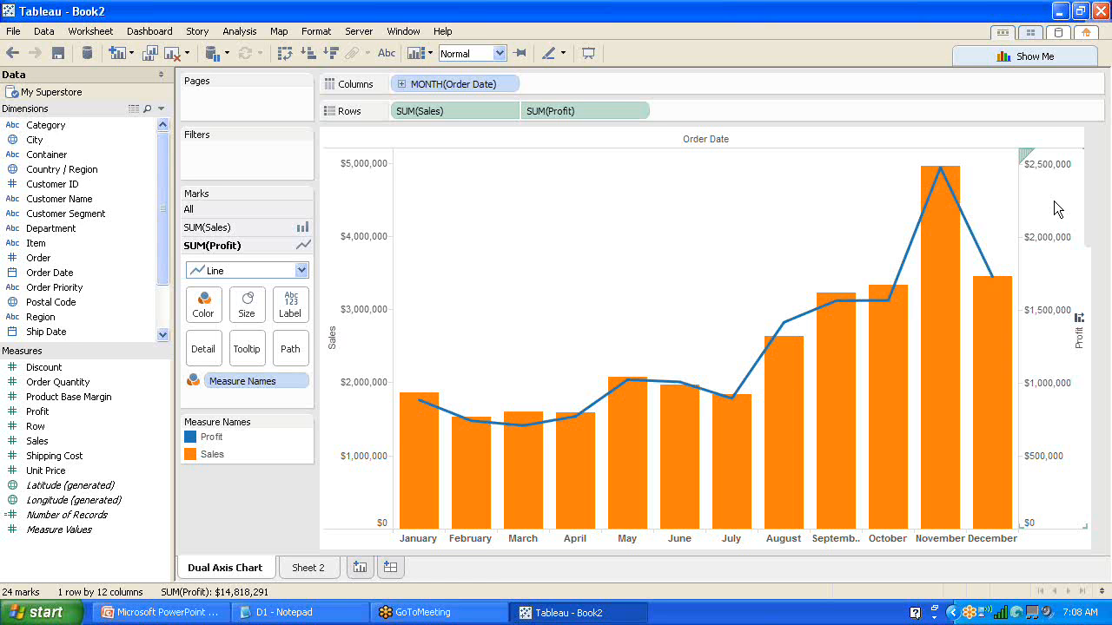
right_click(1056, 346)
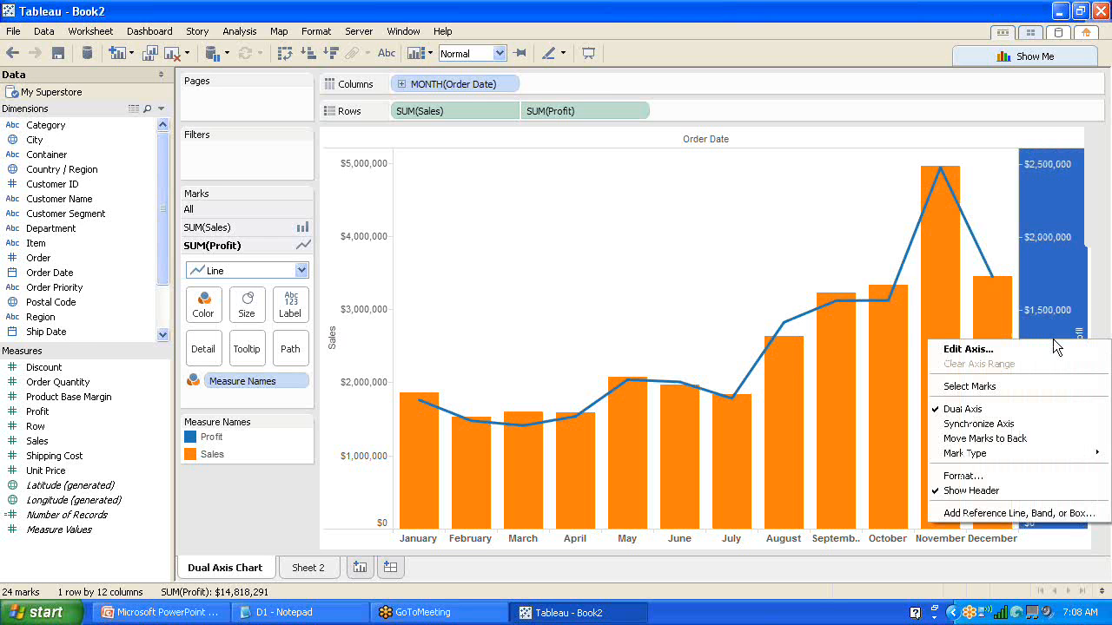
right_click(344, 357)
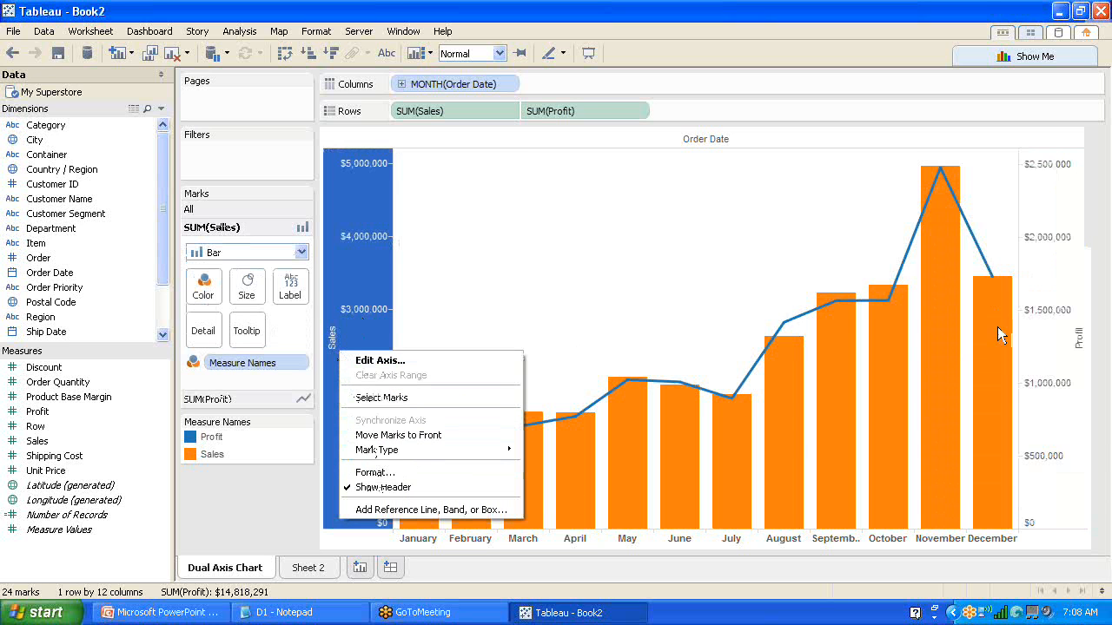
right_click(1066, 337)
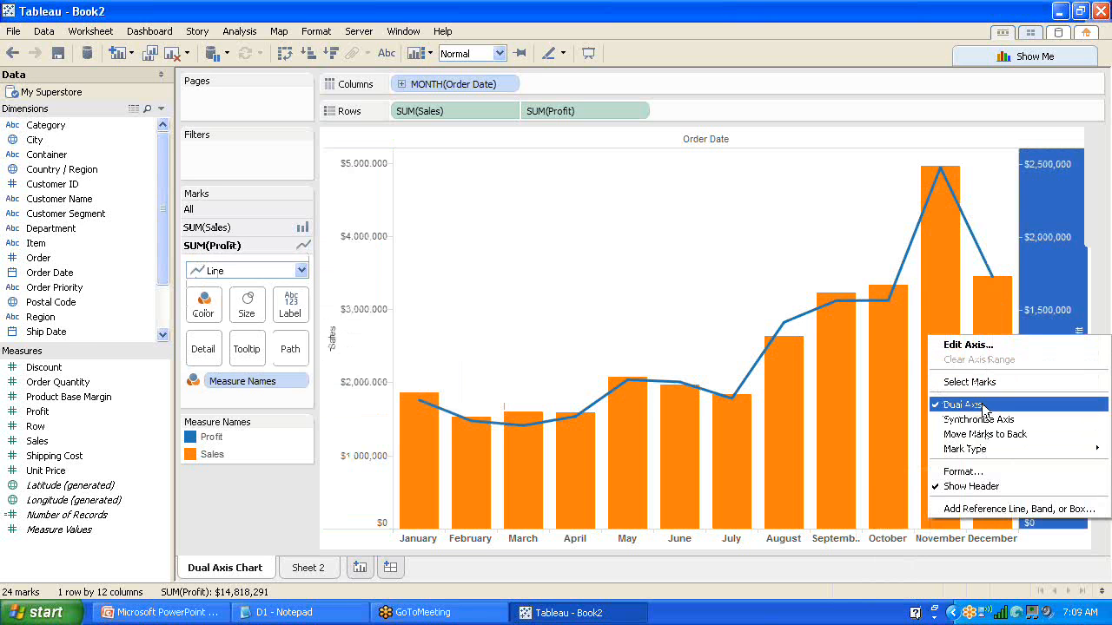
click(1017, 512)
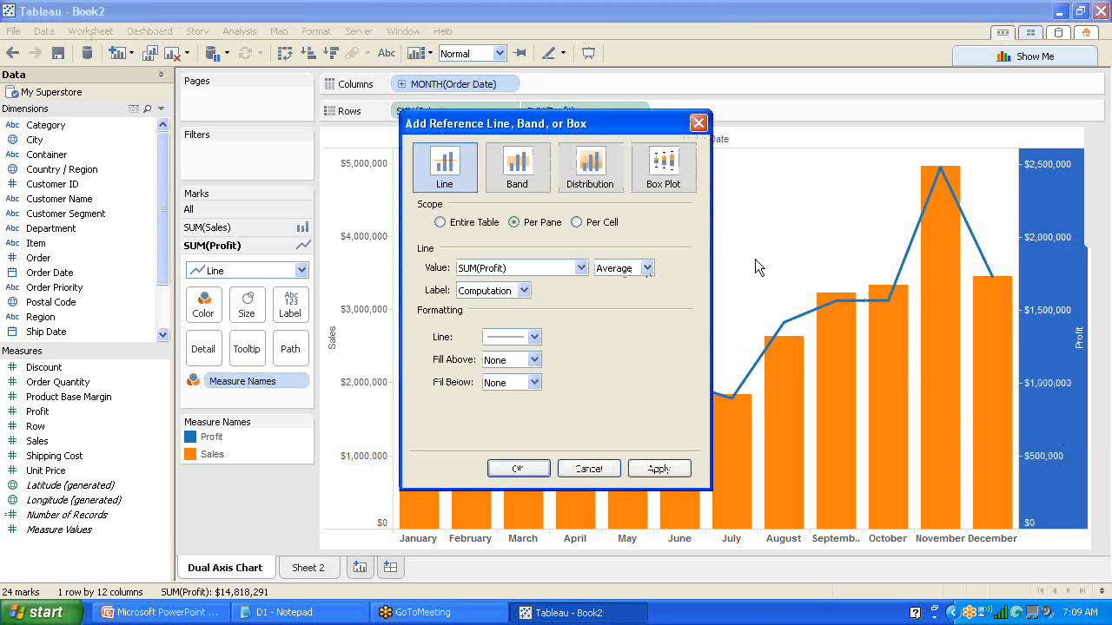
click(700, 124)
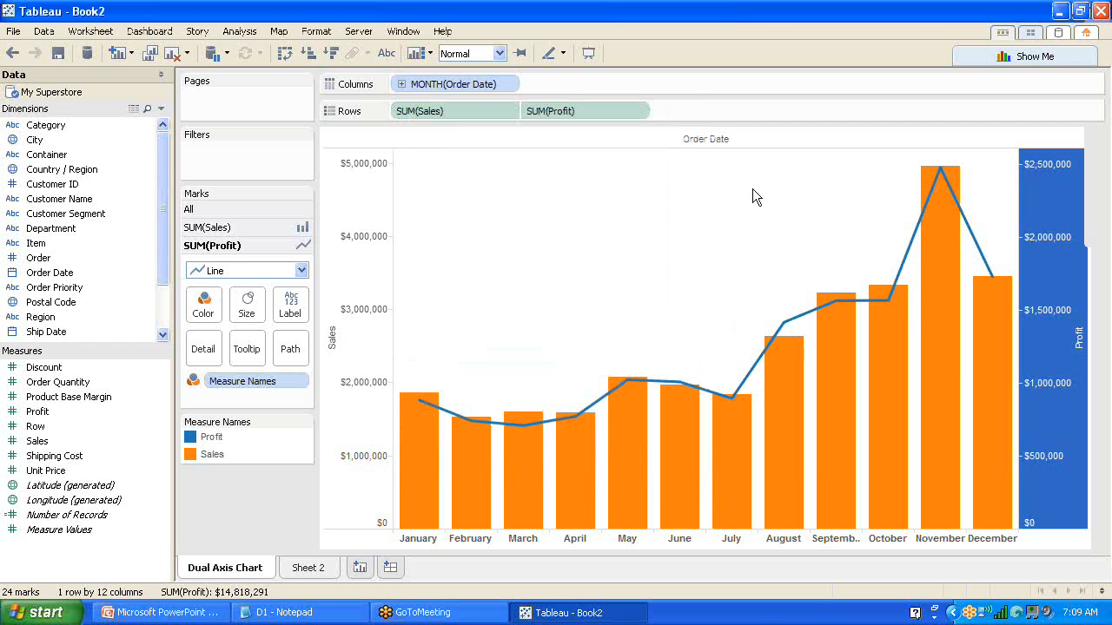
Try synchronizing the Profit axis with the Sales axis and turn the synchronization back off.
right_click(1048, 343)
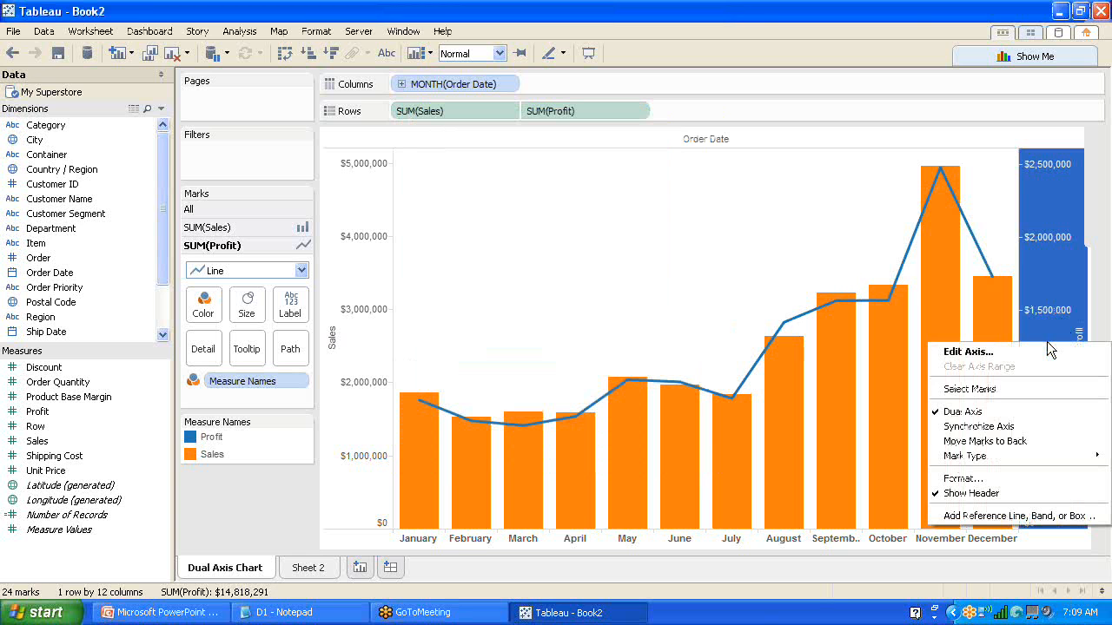
click(996, 427)
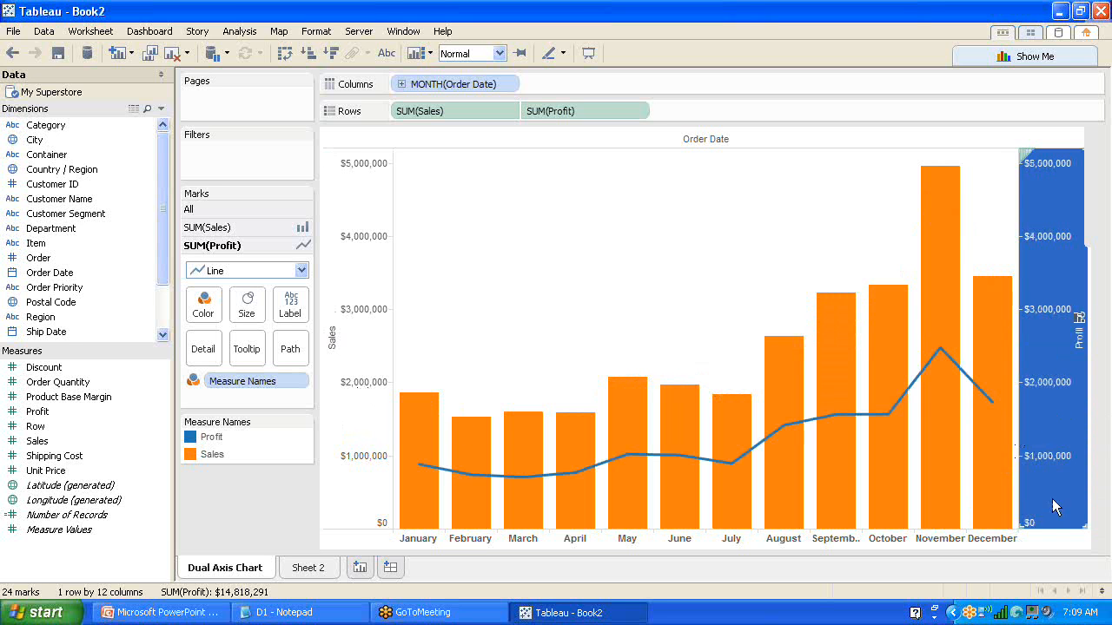
right_click(1034, 350)
click(969, 432)
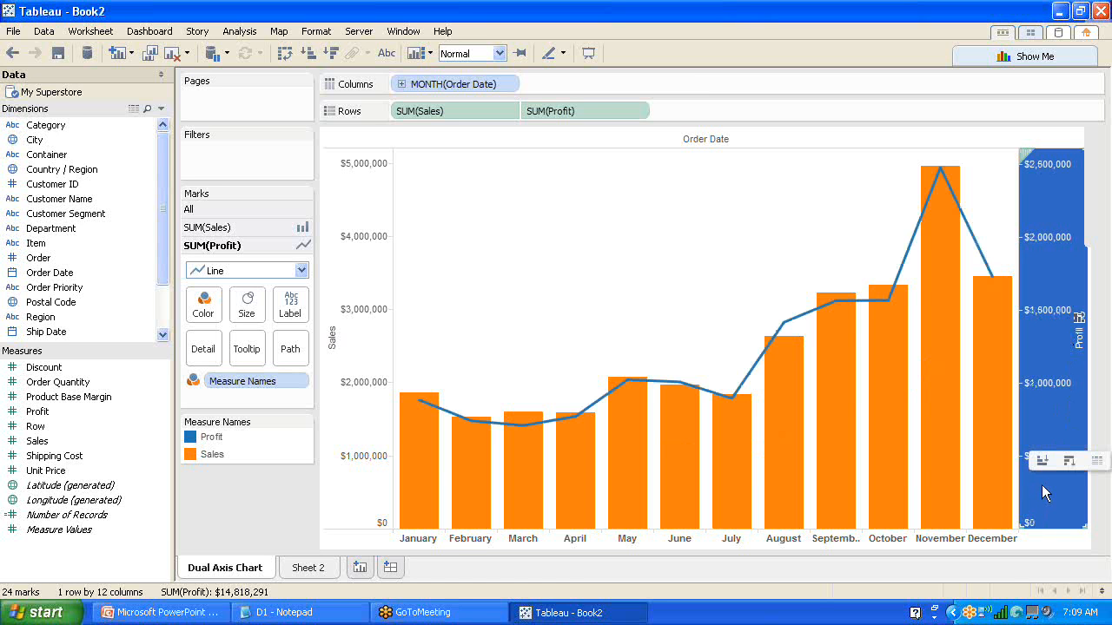
Synchronize the Profit axis with the Sales axis.
right_click(1037, 401)
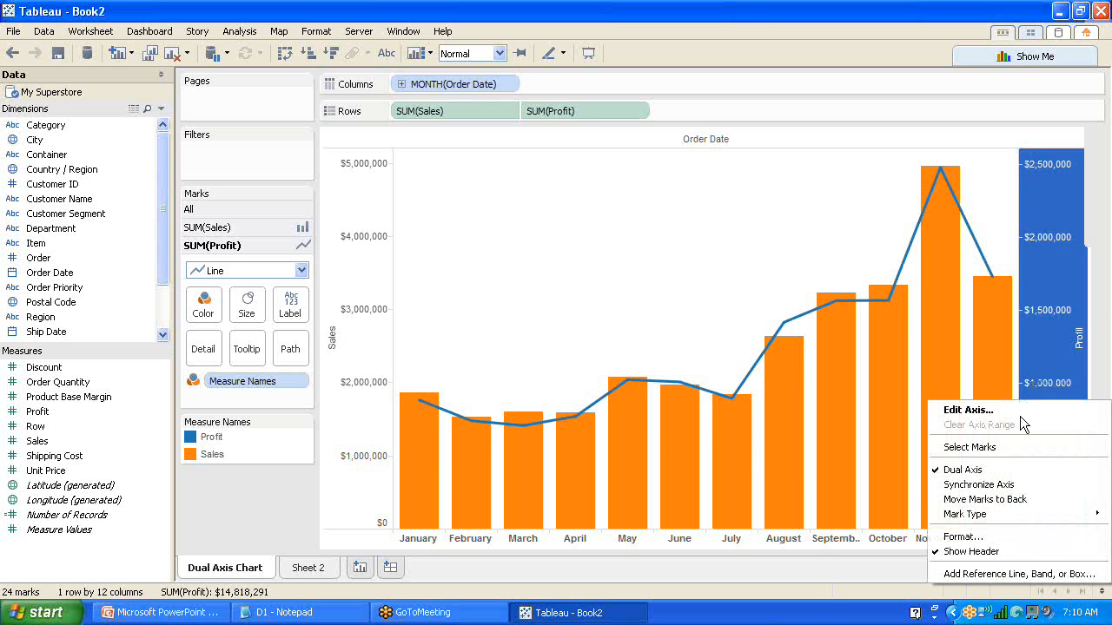
click(1007, 485)
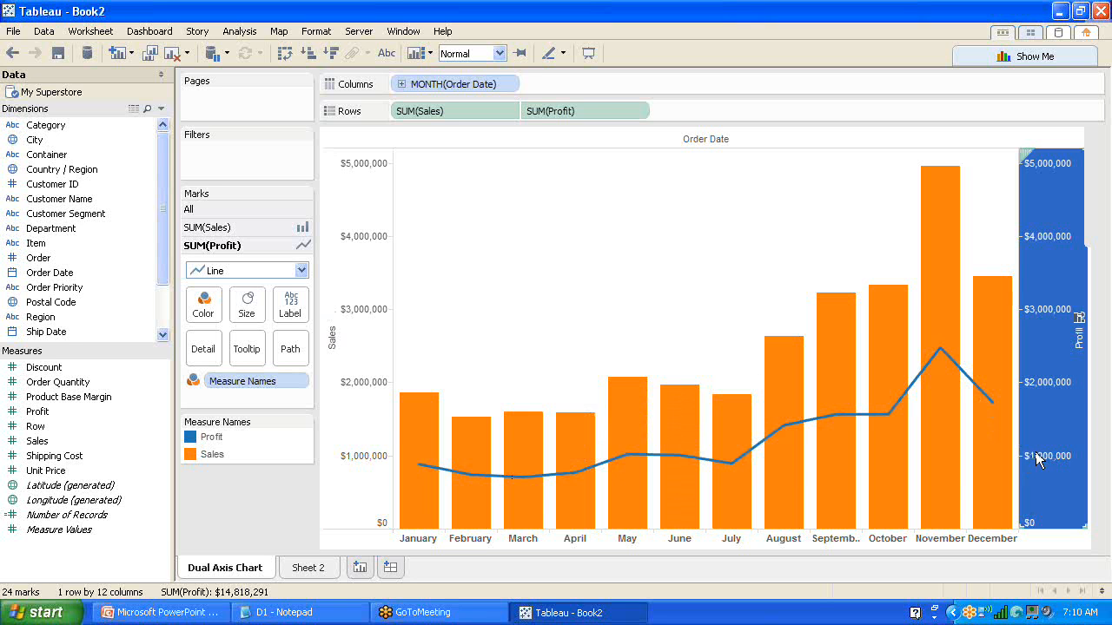
mouse_move(1035, 452)
Rename Sheet 2 as Pie Chart.
click(311, 570)
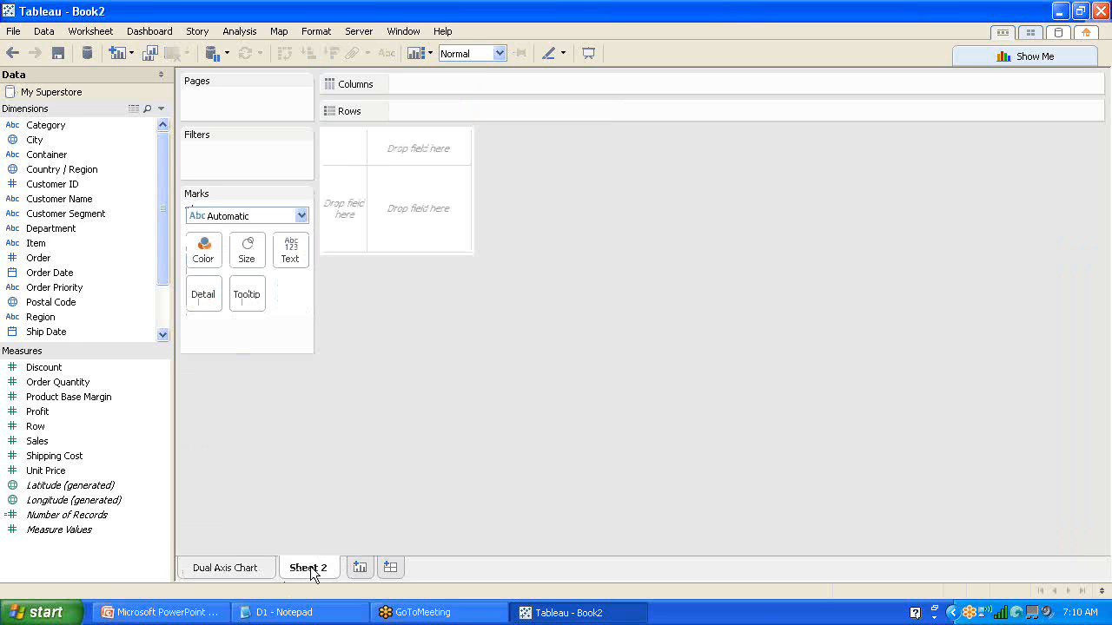
double_click(310, 567)
text(Pie Chart)
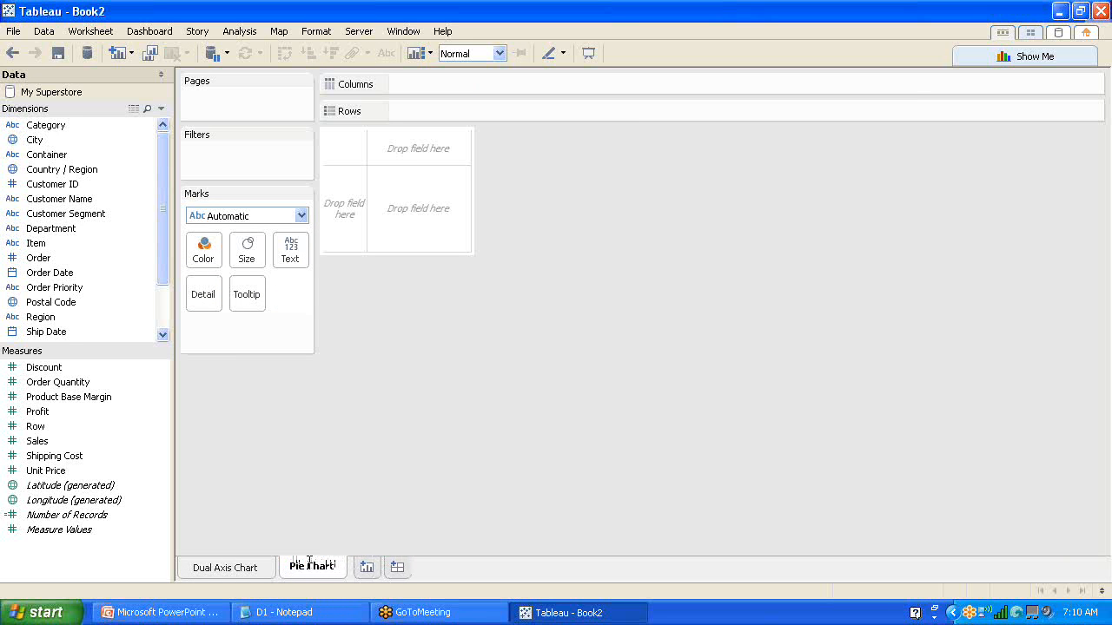
click(375, 457)
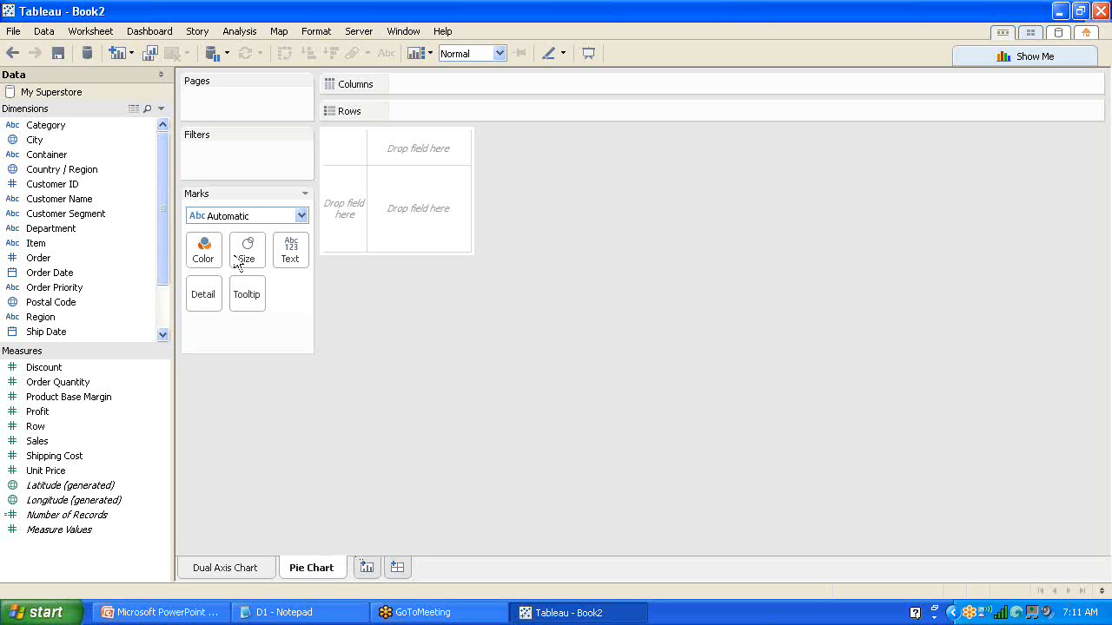
Set the mark type to Pie, with Customer Segment as the color and Sales as the slice angle.
click(302, 215)
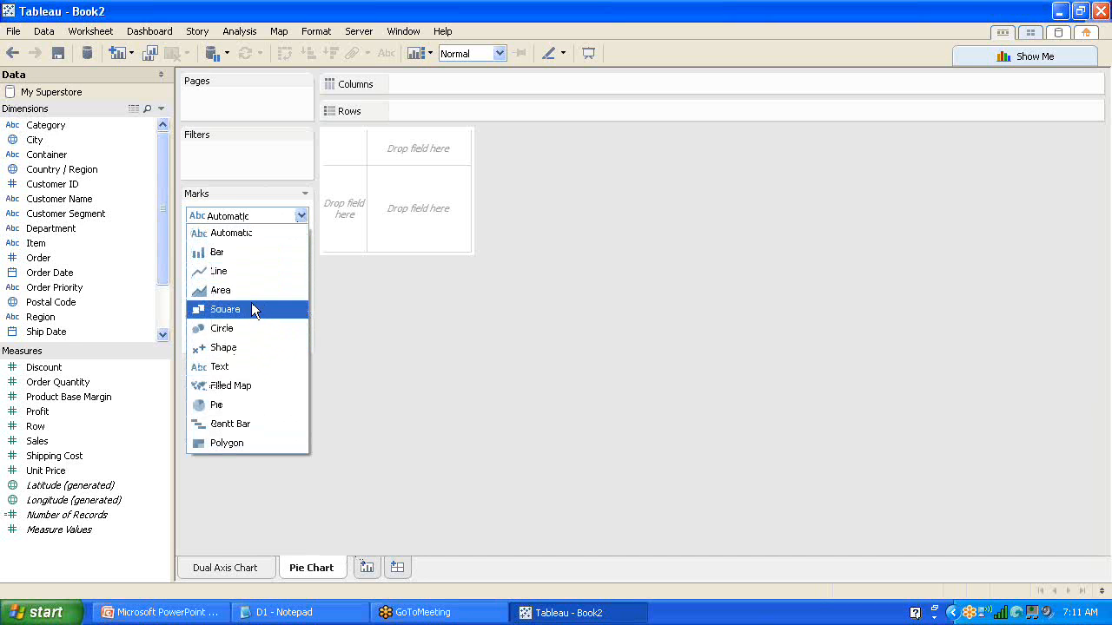
click(231, 404)
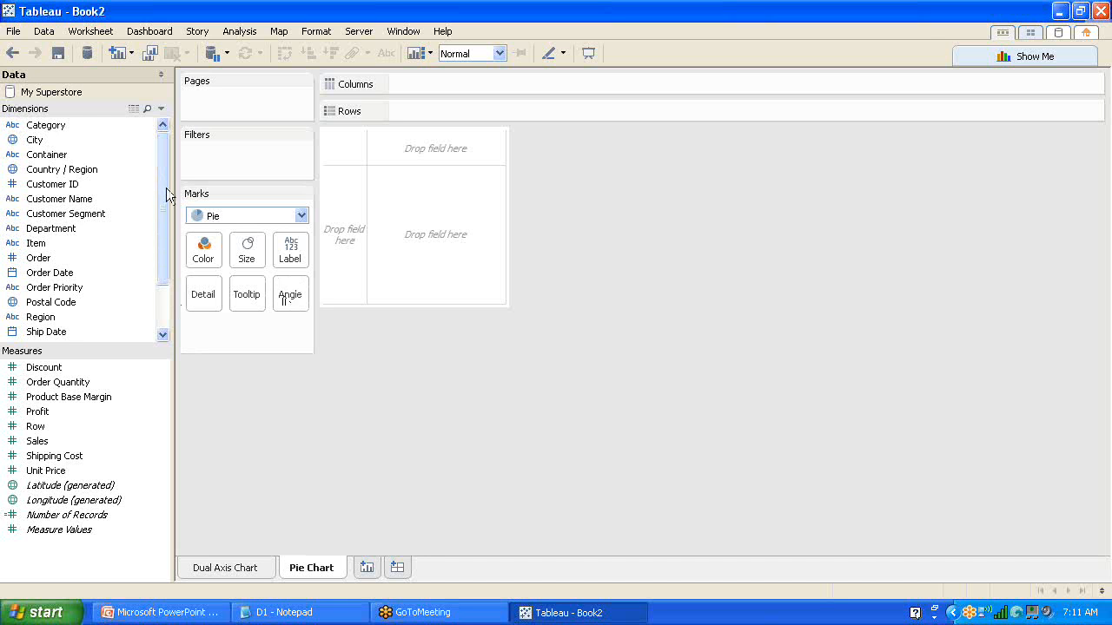
drag(168, 186, 167, 213)
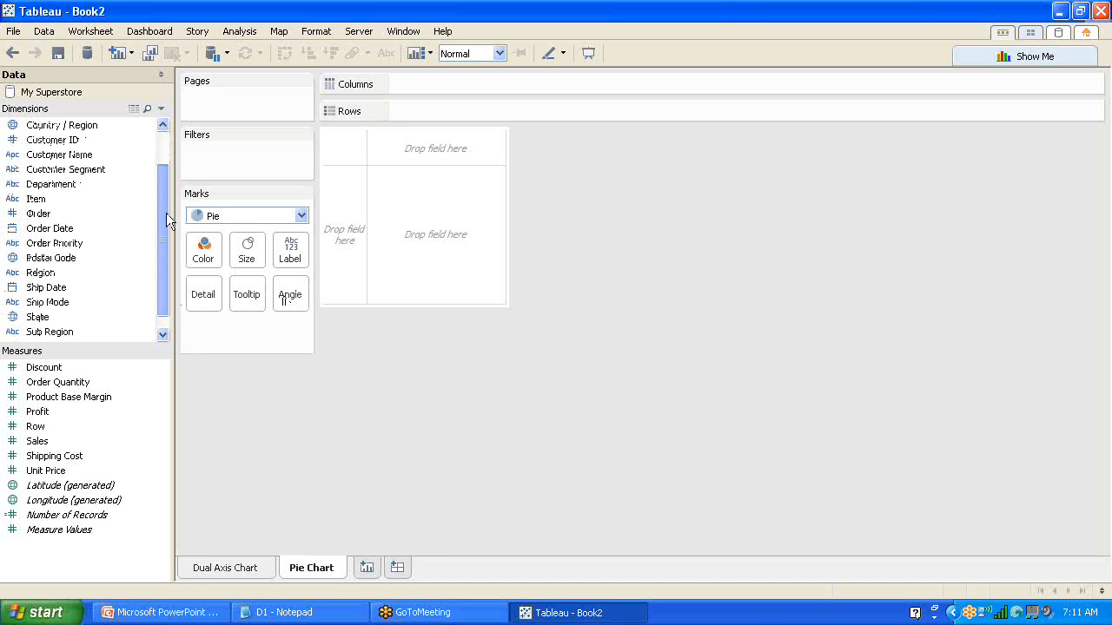
drag(97, 178, 204, 252)
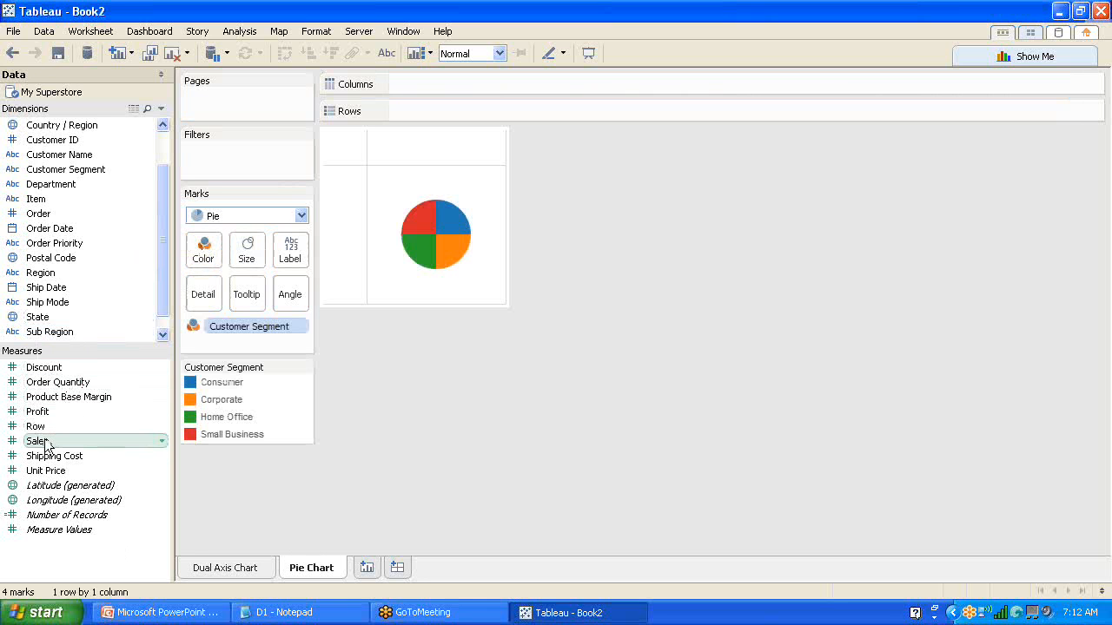
drag(47, 446, 295, 290)
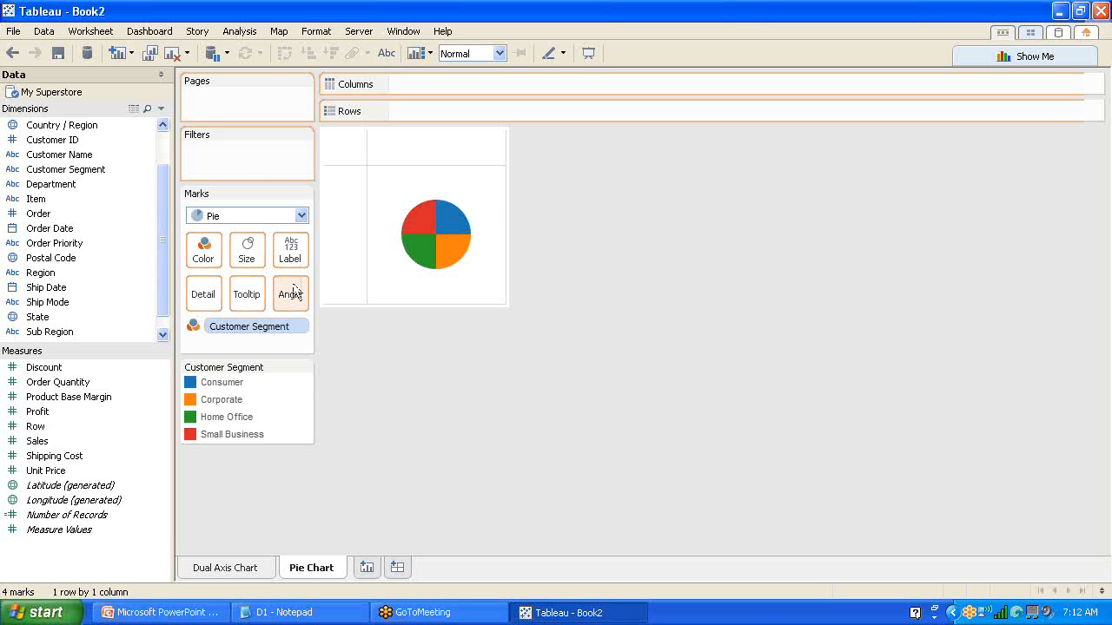
Label the pie slices with Sales.
mouse_move(424, 228)
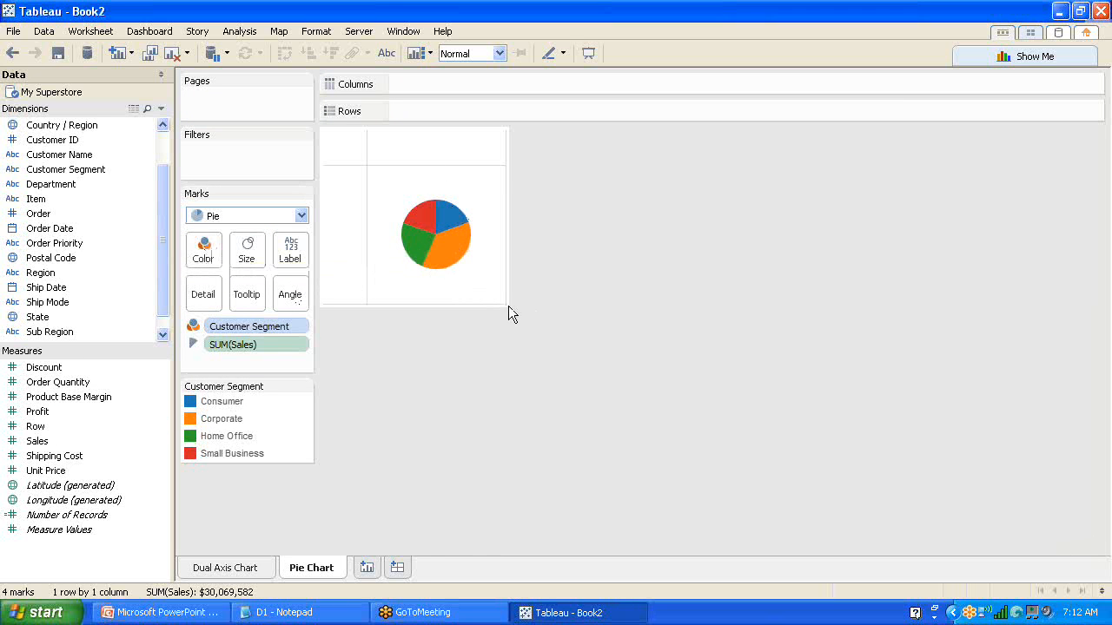
mouse_move(460, 260)
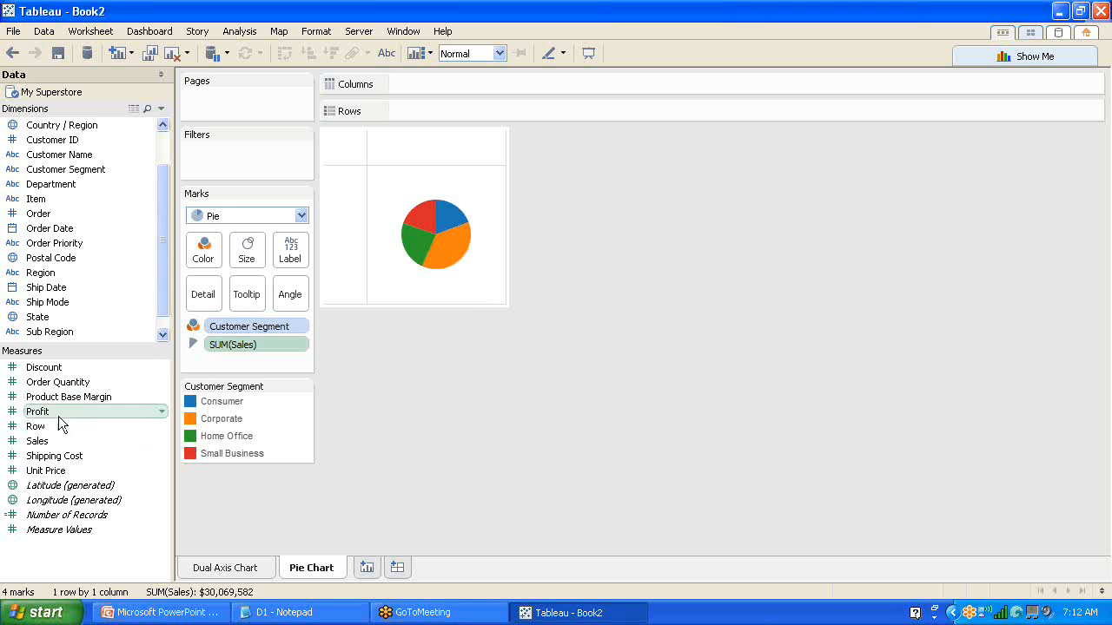
drag(56, 443, 295, 251)
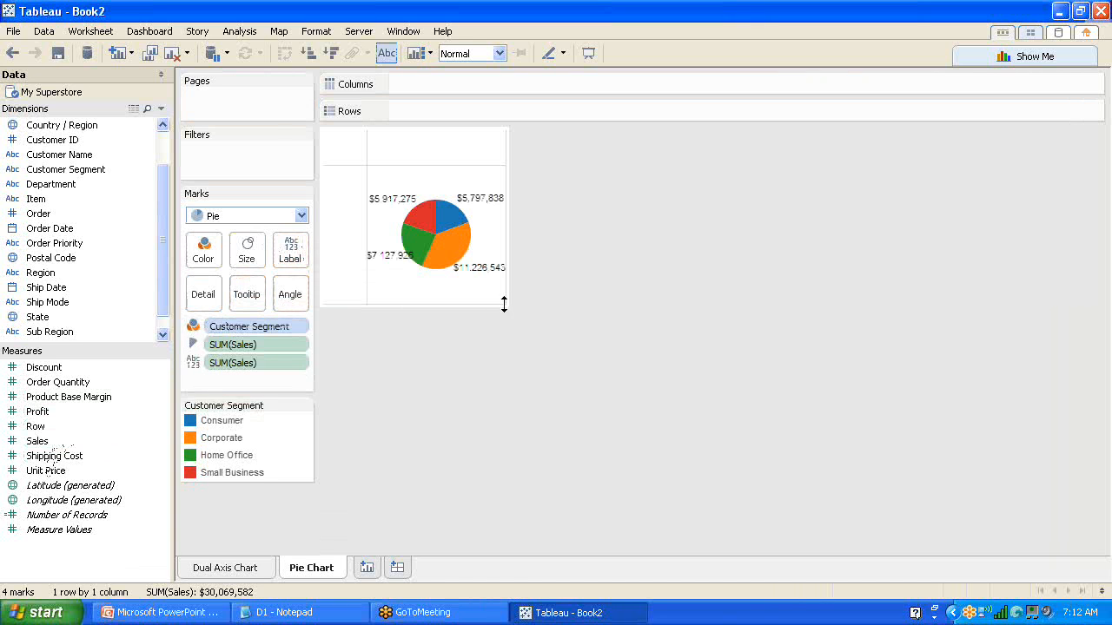
Enlarge the pie by making its pane taller and wider and increasing the mark size.
drag(505, 302, 517, 415)
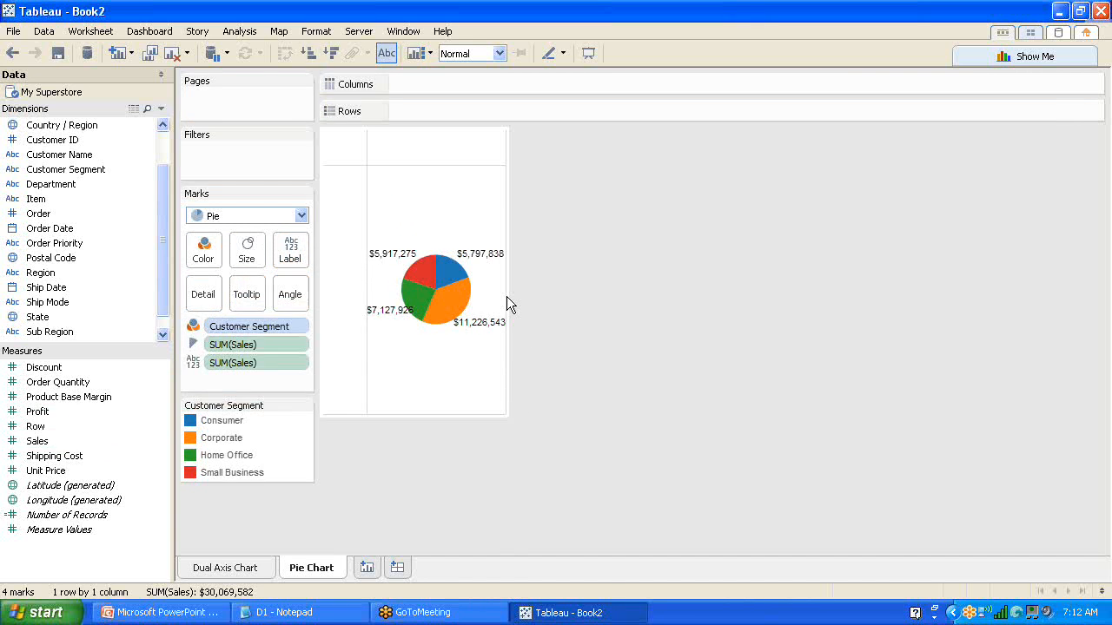
drag(506, 296, 650, 303)
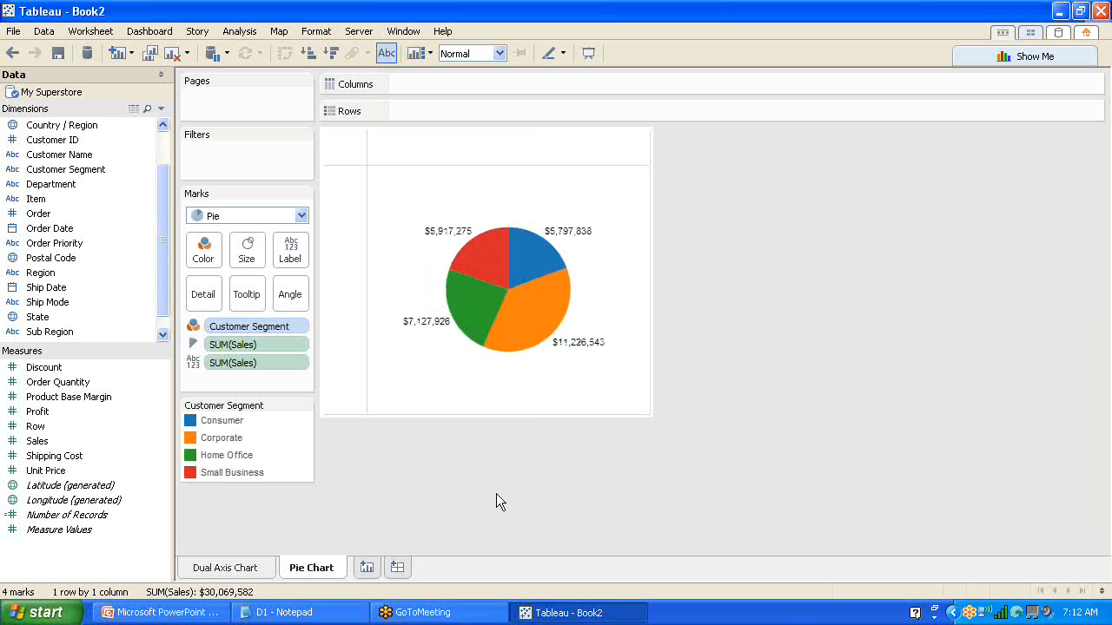
click(251, 254)
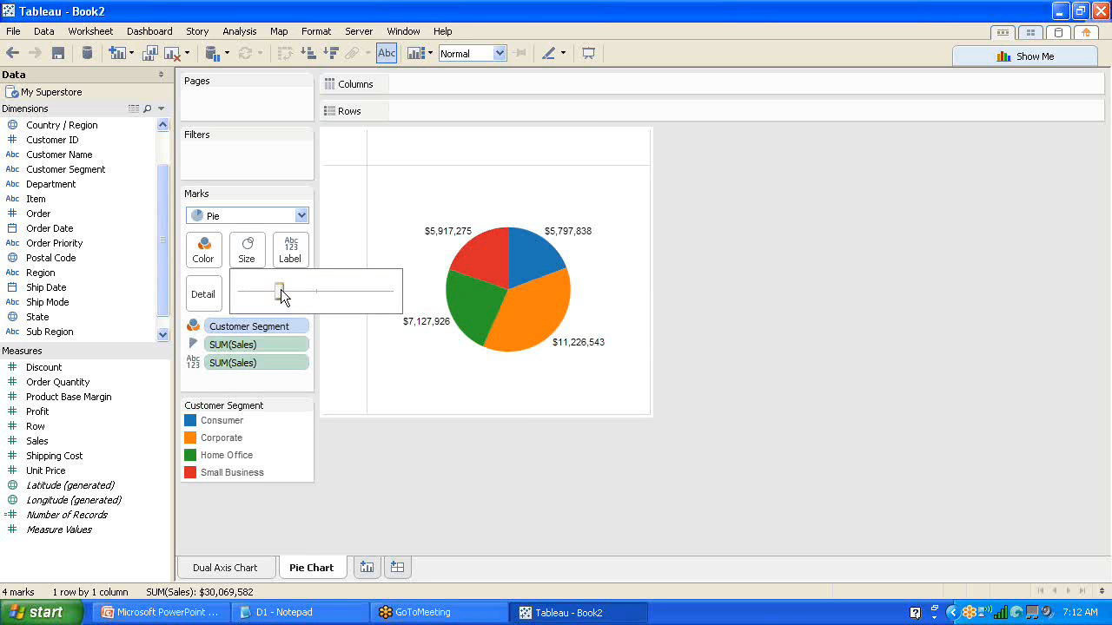
drag(281, 289, 300, 289)
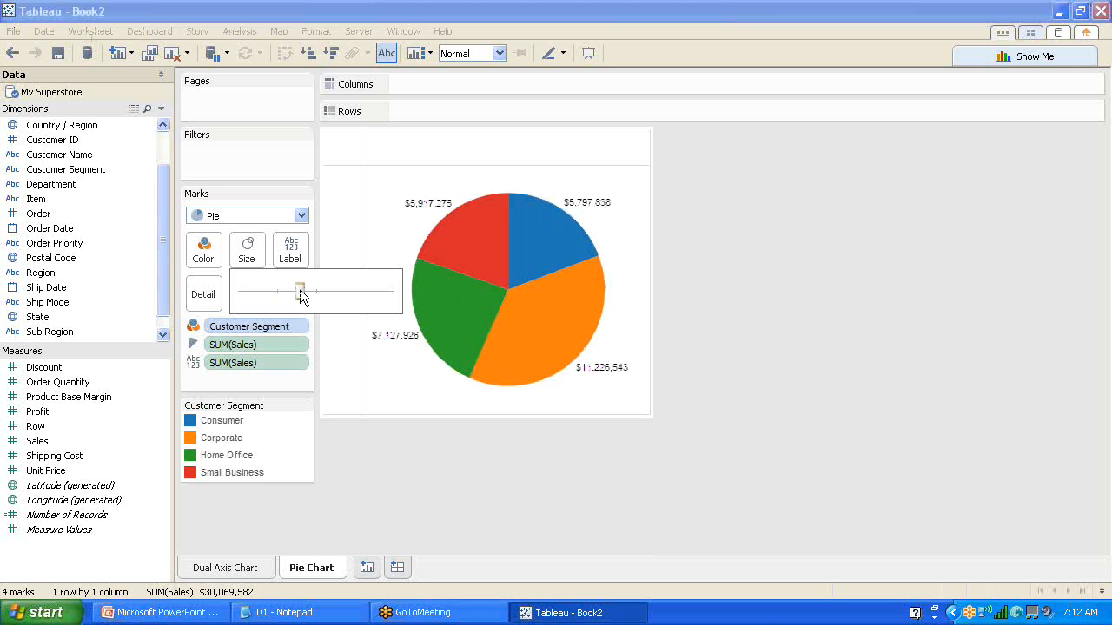
click(476, 474)
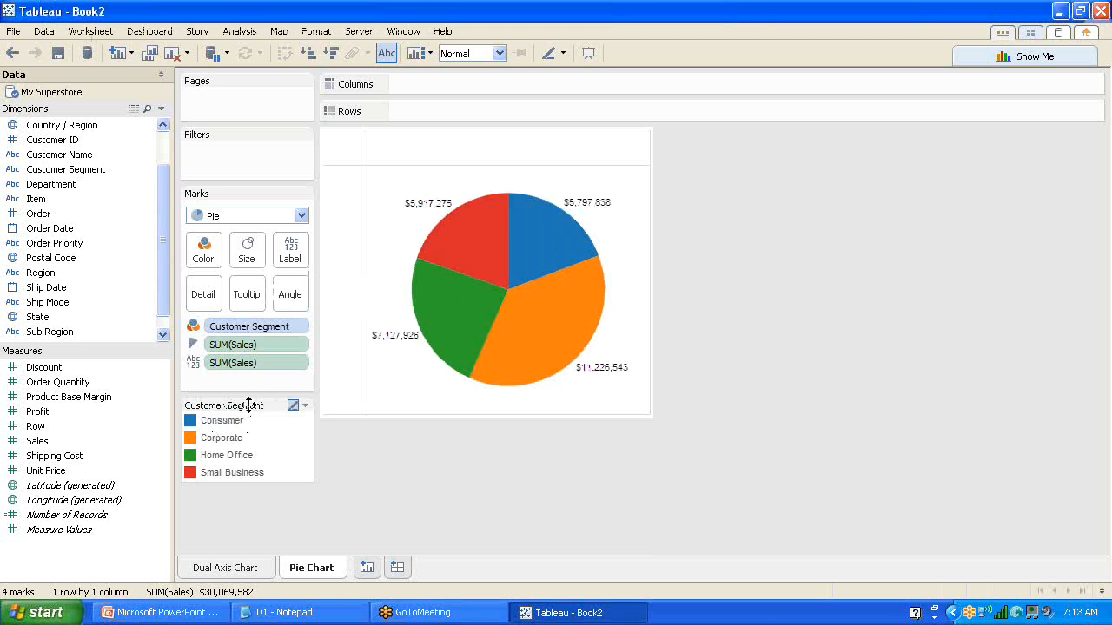
Move the Customer Segment legend to the far side of the view and return it below the Marks card.
drag(248, 405, 807, 166)
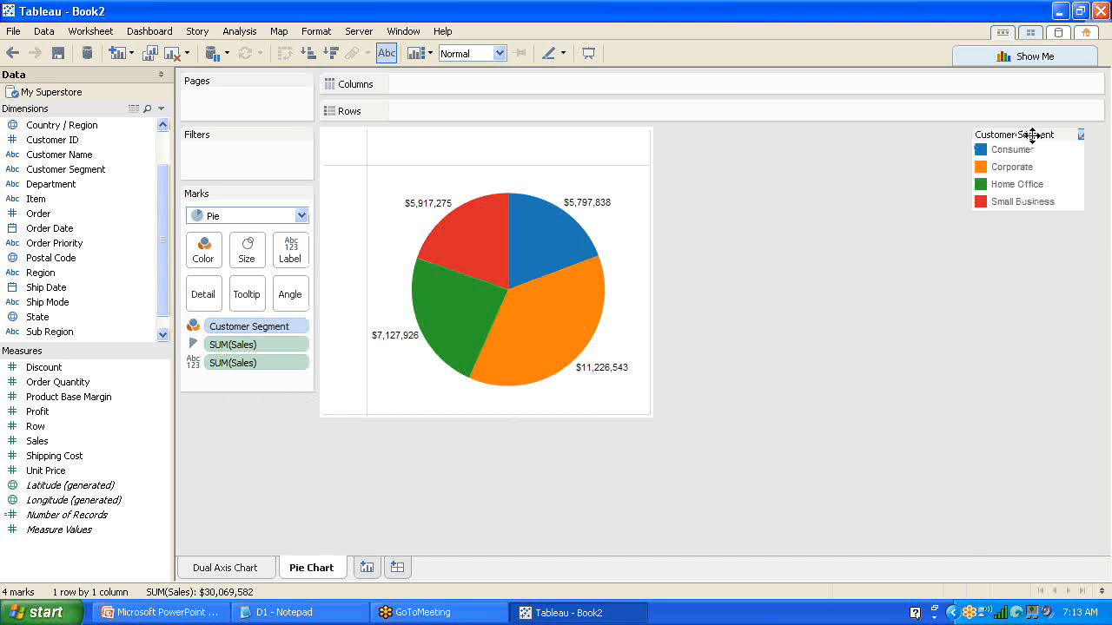
drag(1018, 146, 276, 465)
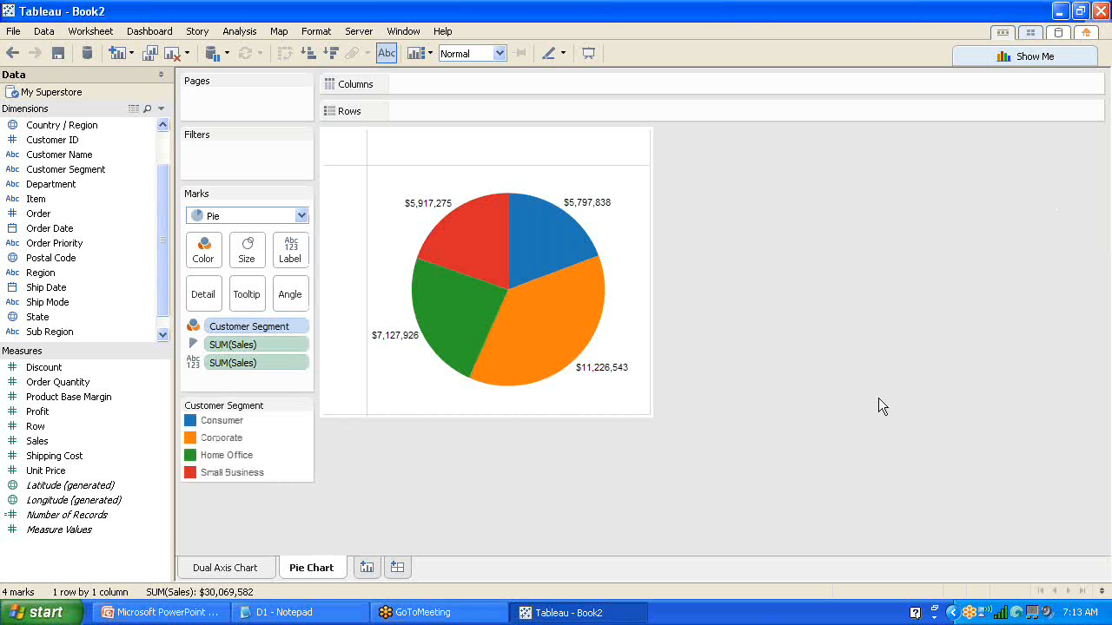
View the pie chart in presentation mode, look through the Customer Segment legend's options and return to the normal view.
click(588, 52)
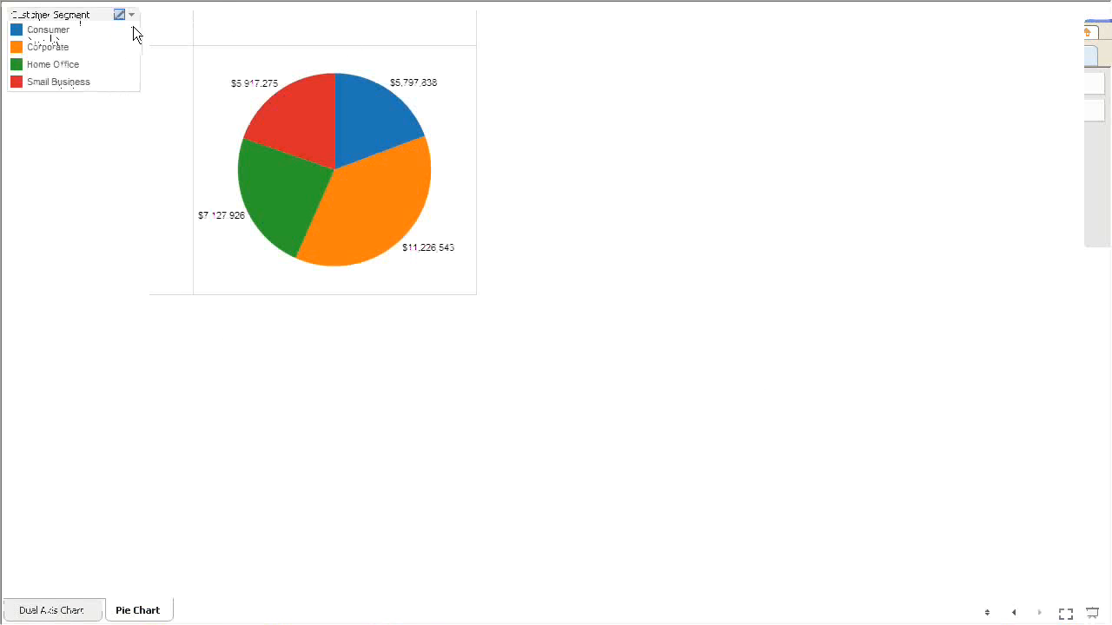
click(132, 15)
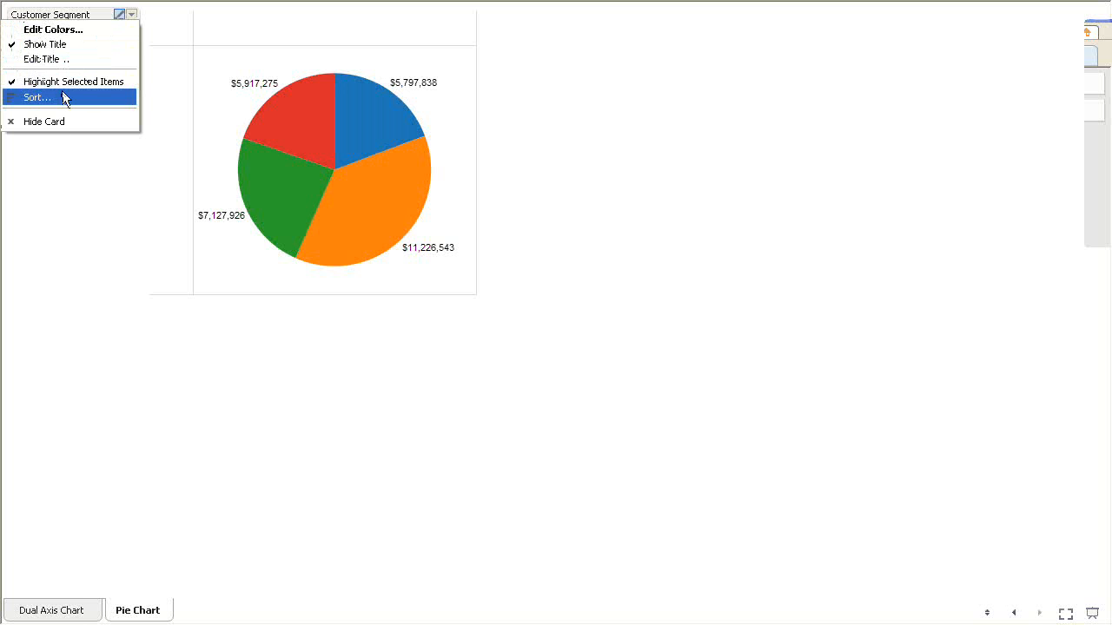
click(97, 271)
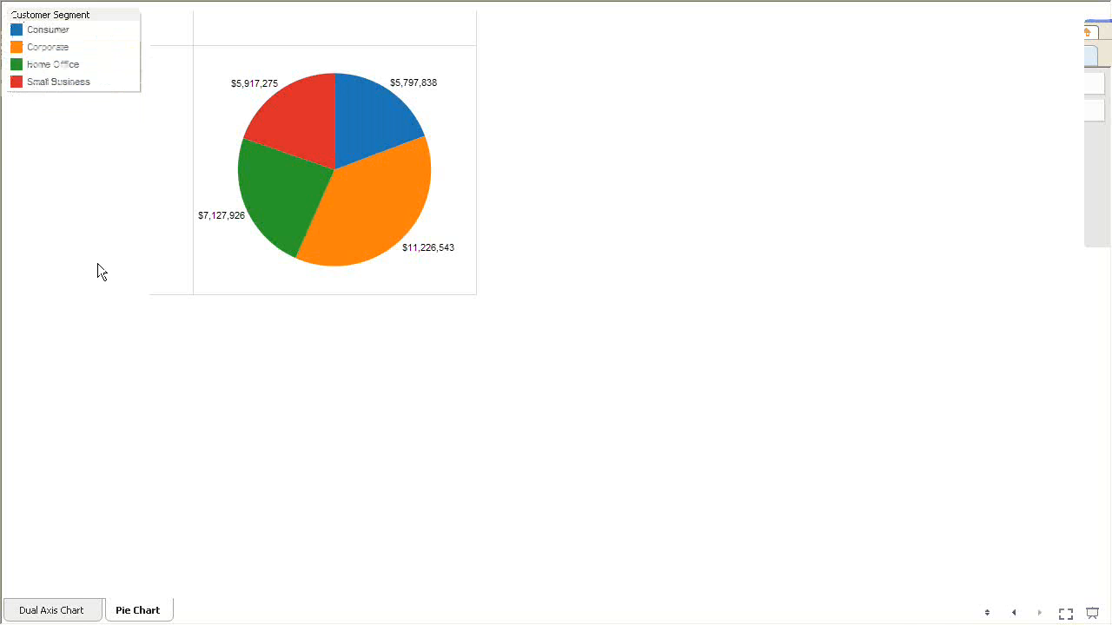
key(Escape)
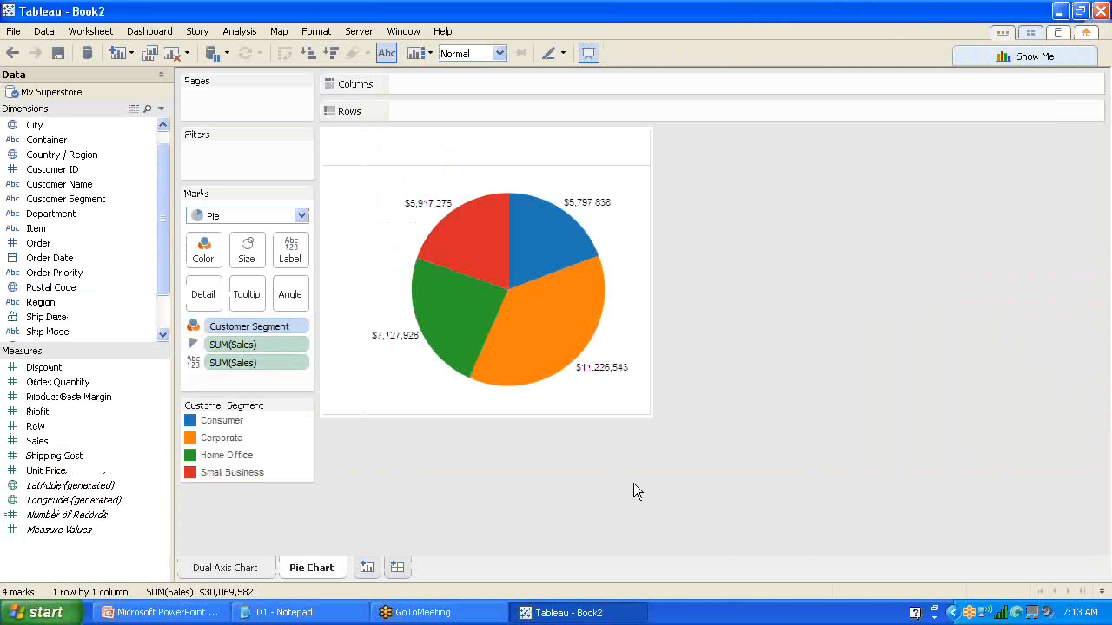
Show the Sales labels on the pie slices as Percent of Total with a quick table calculation.
click(302, 361)
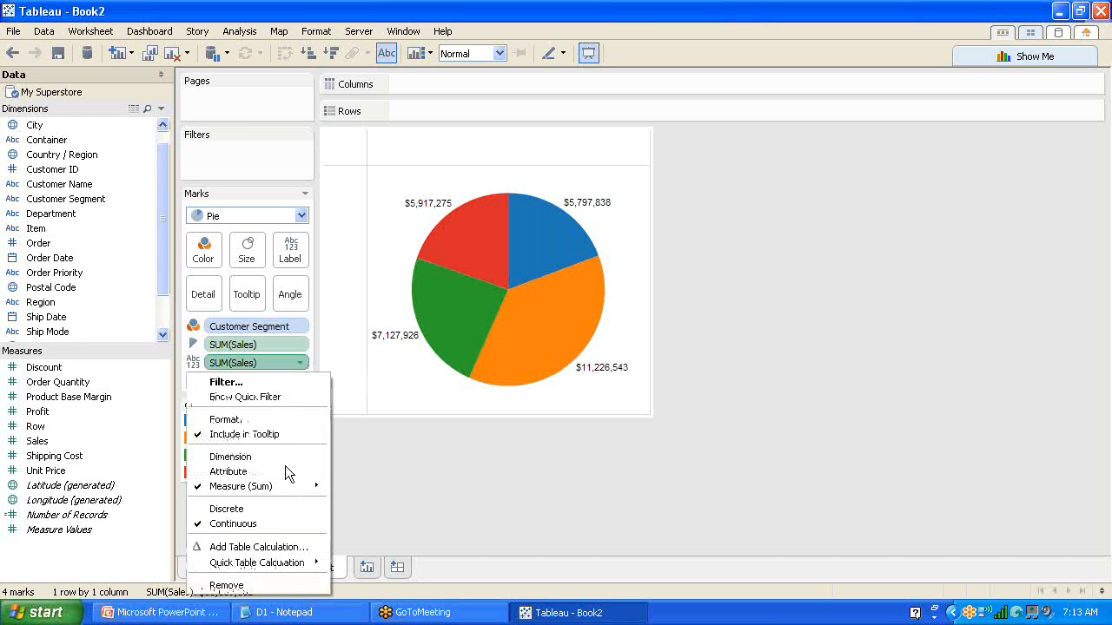
mouse_move(304, 563)
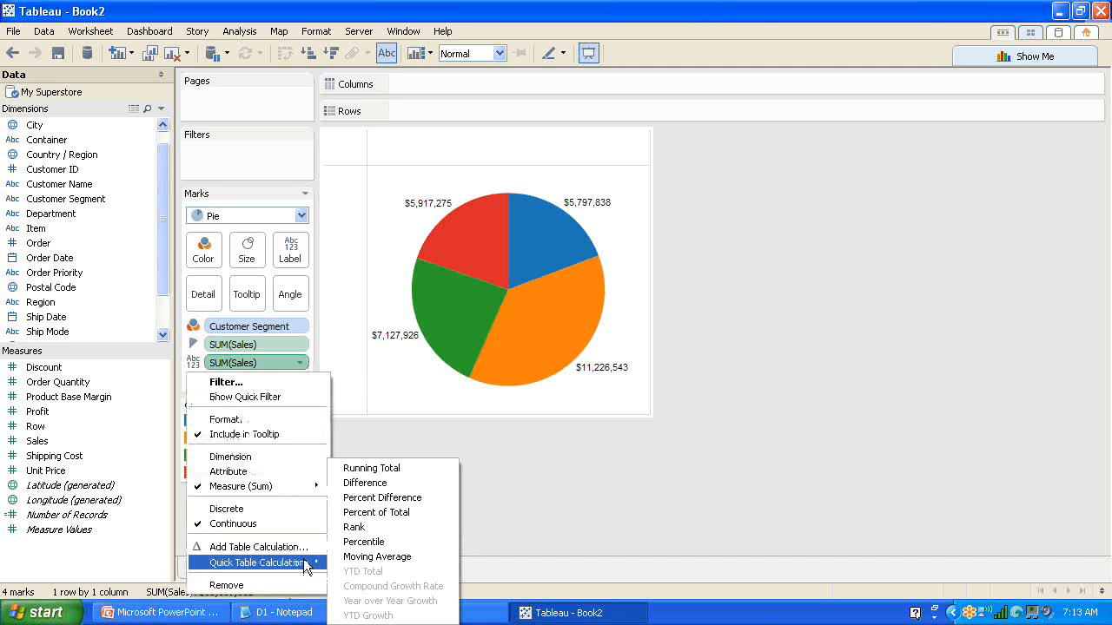
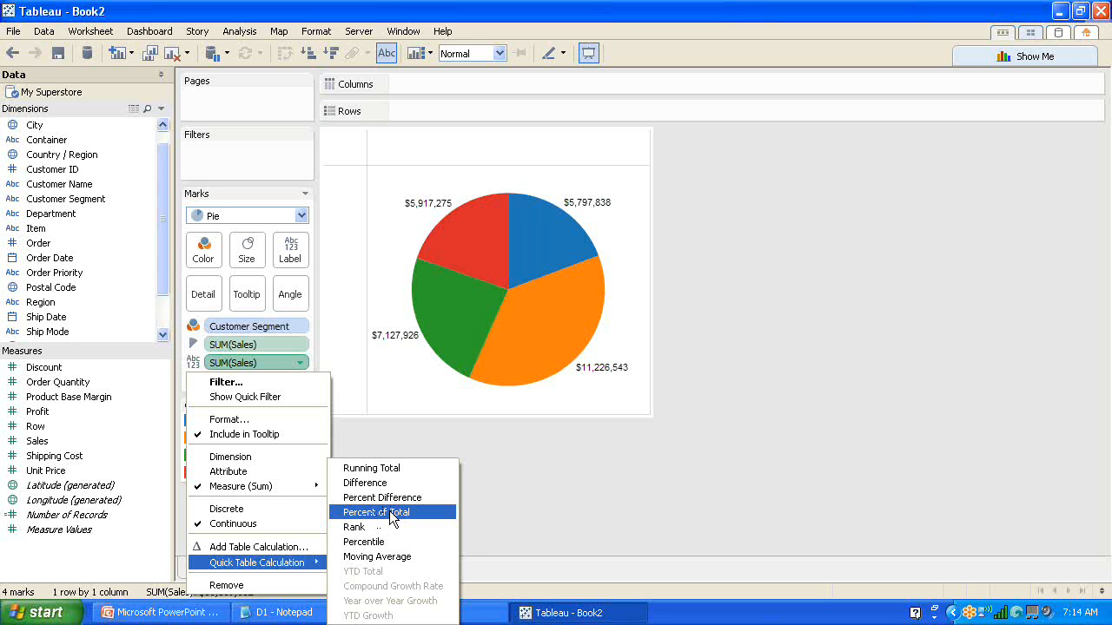
click(393, 513)
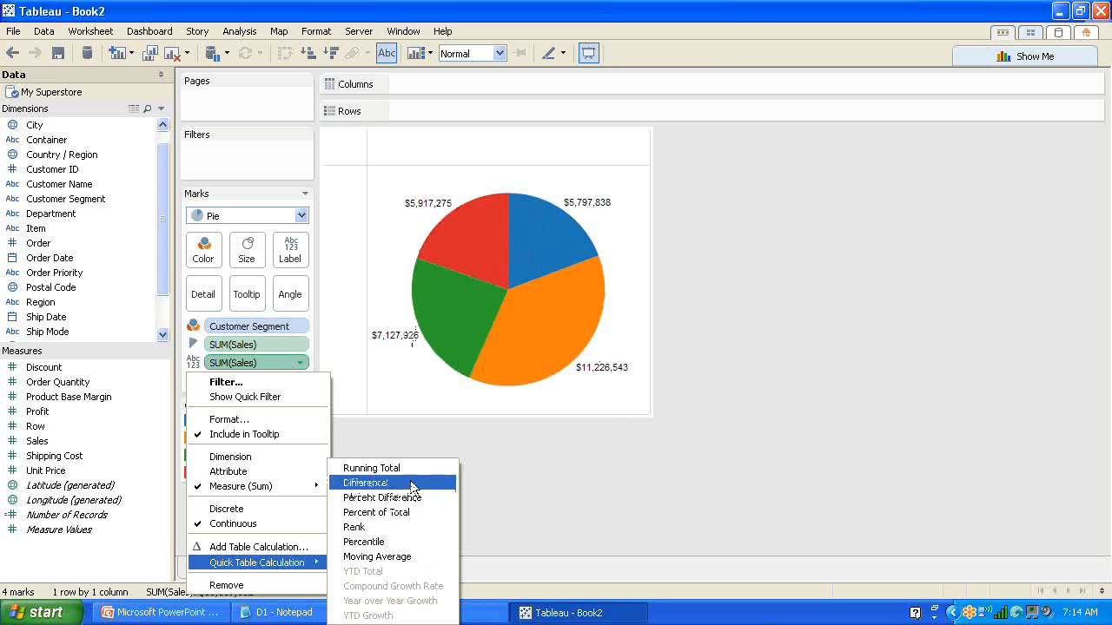
click(407, 511)
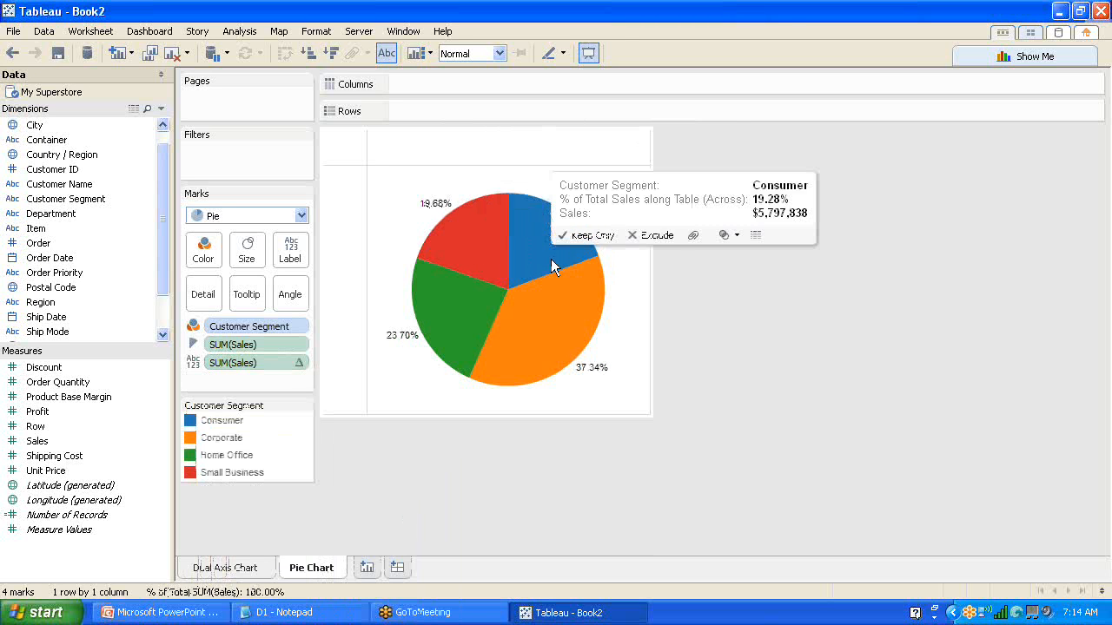
Examine the pie chart's tooltip text for Customer Segment, % of Total Sales and Sales in the tooltip editor, leaving it unedited.
mouse_move(561, 322)
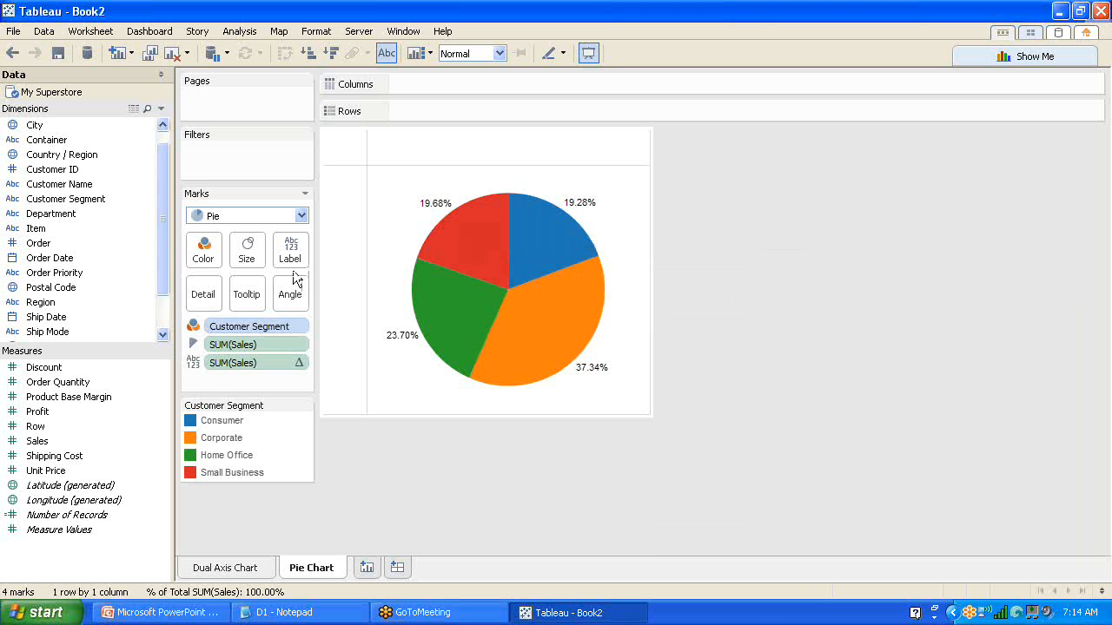
click(247, 293)
click(466, 301)
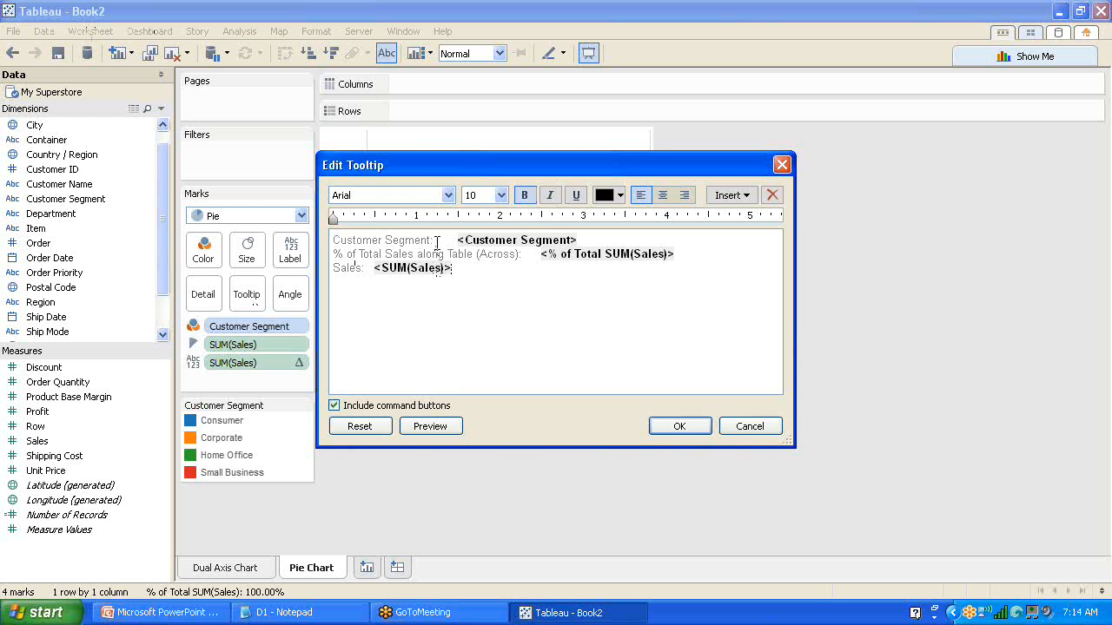
drag(430, 239, 318, 240)
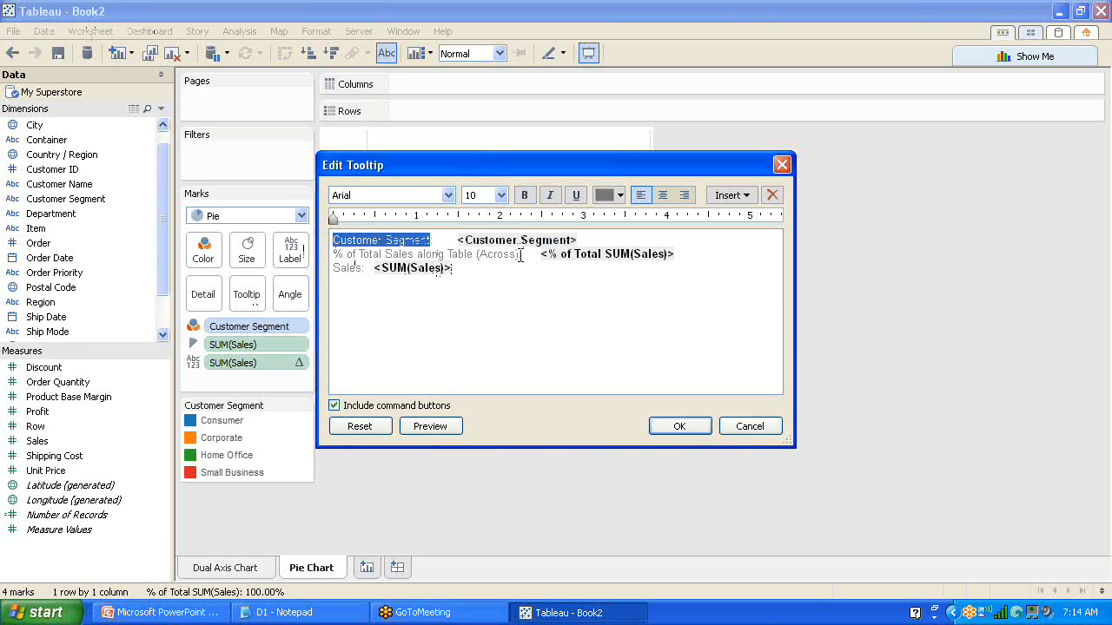
drag(519, 253, 313, 266)
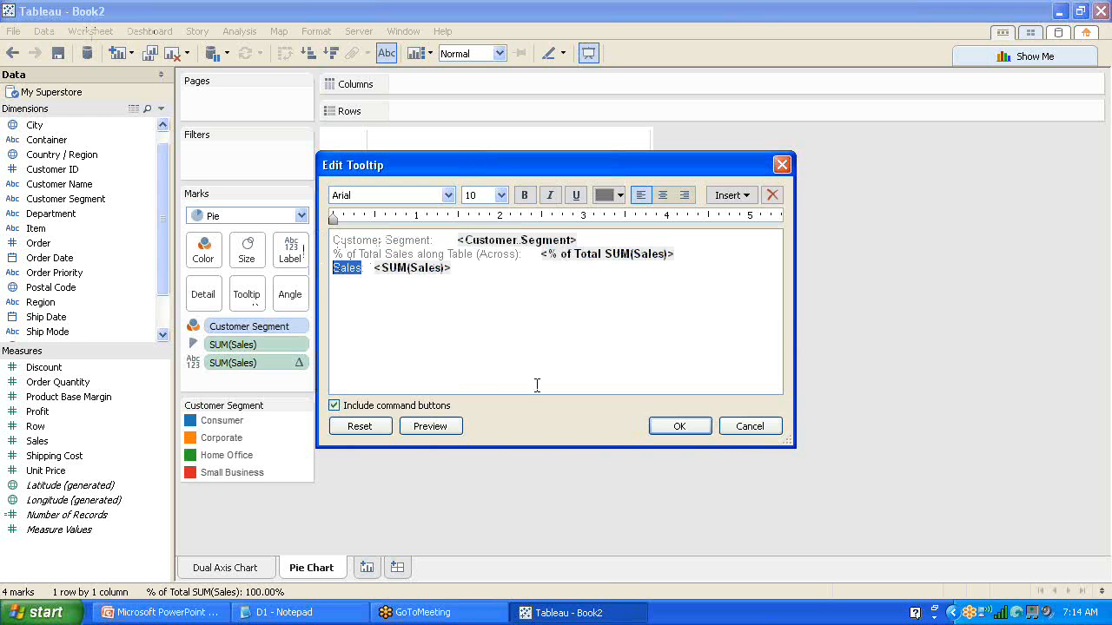
click(488, 303)
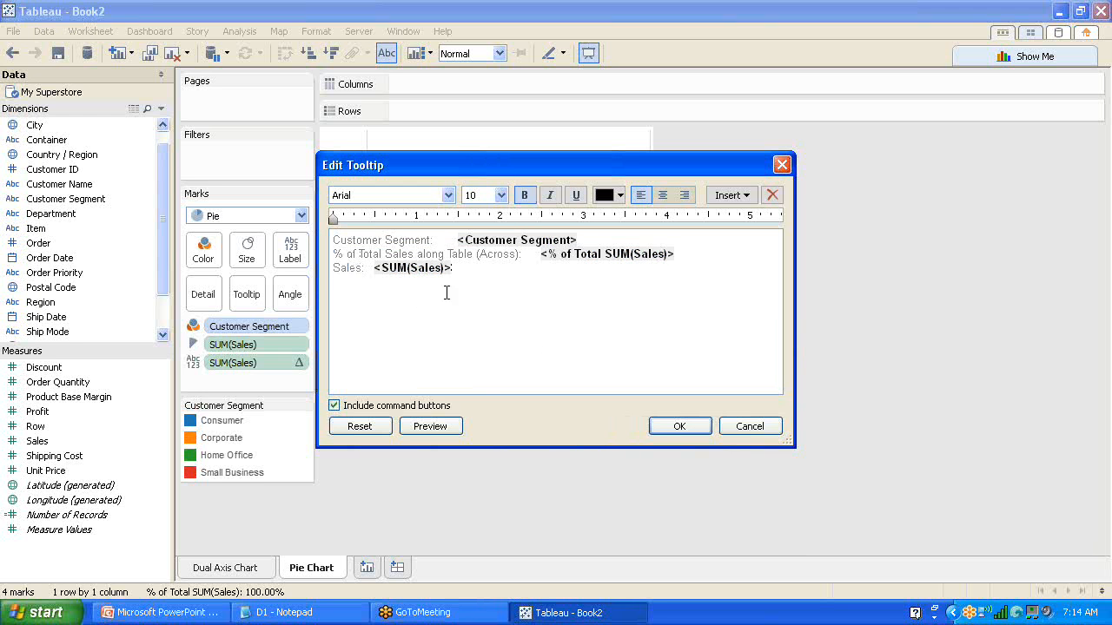
key(ctrl+a)
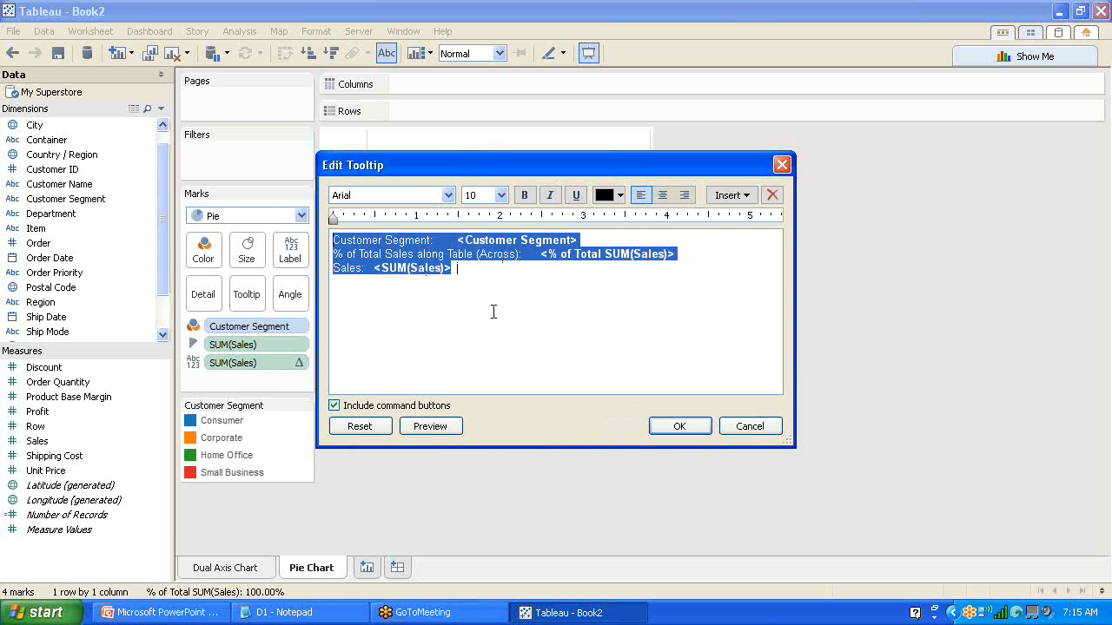
click(783, 164)
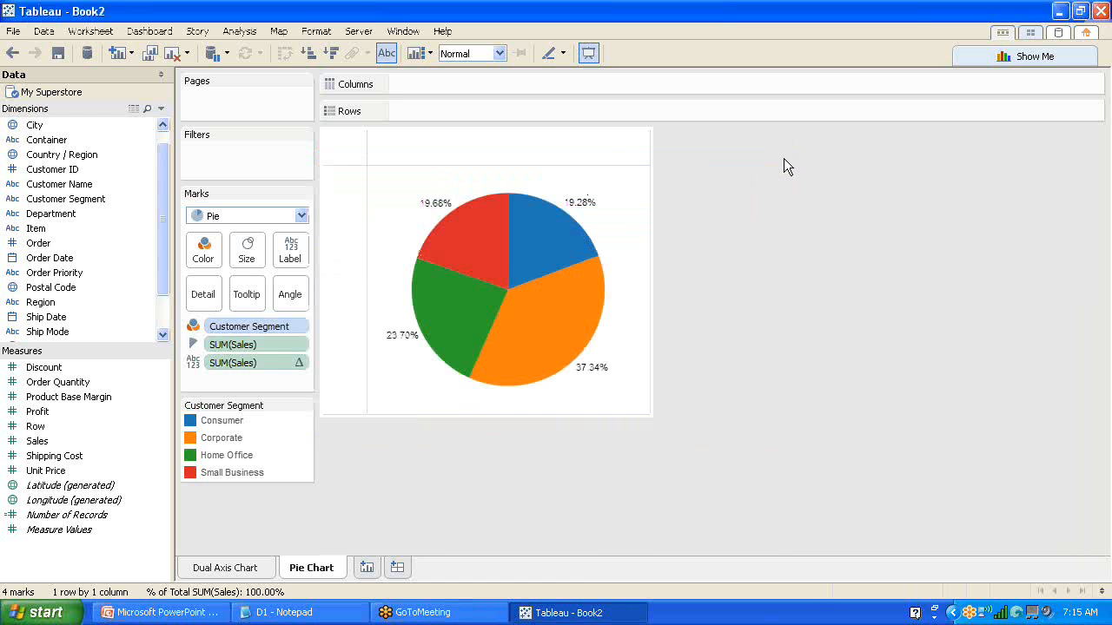
click(246, 294)
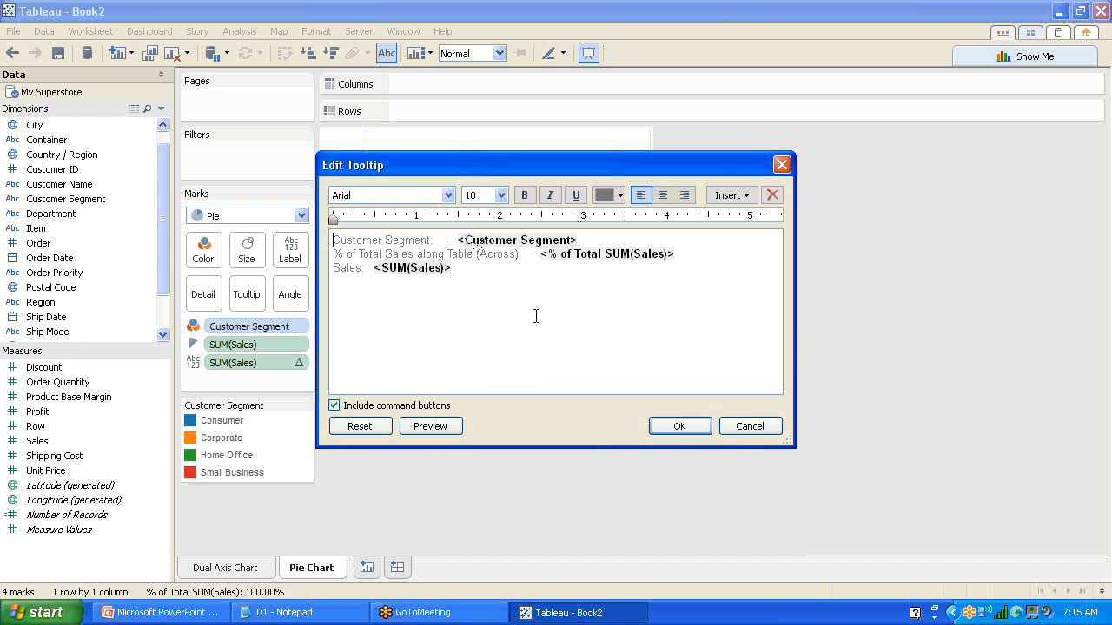
click(782, 165)
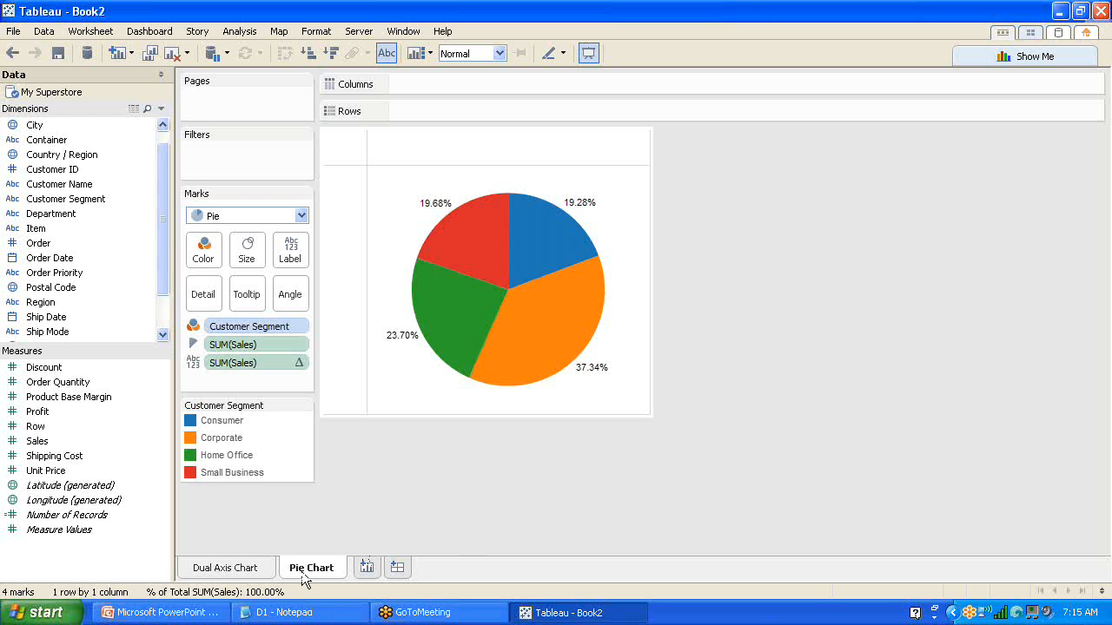
Add a new worksheet and name it Tree Map.
click(366, 573)
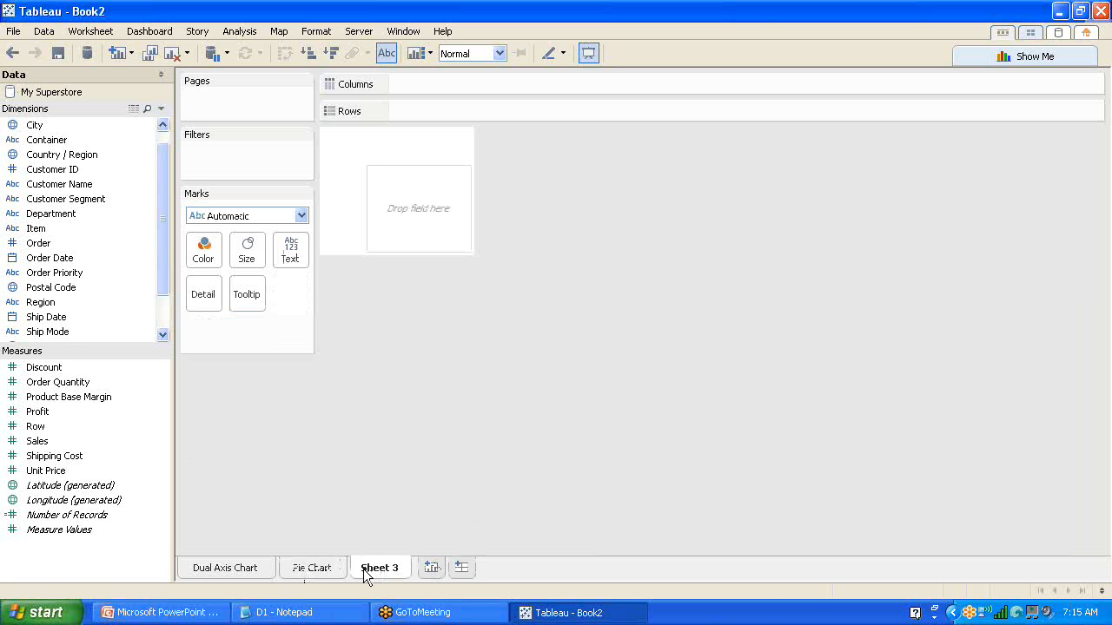
double_click(374, 569)
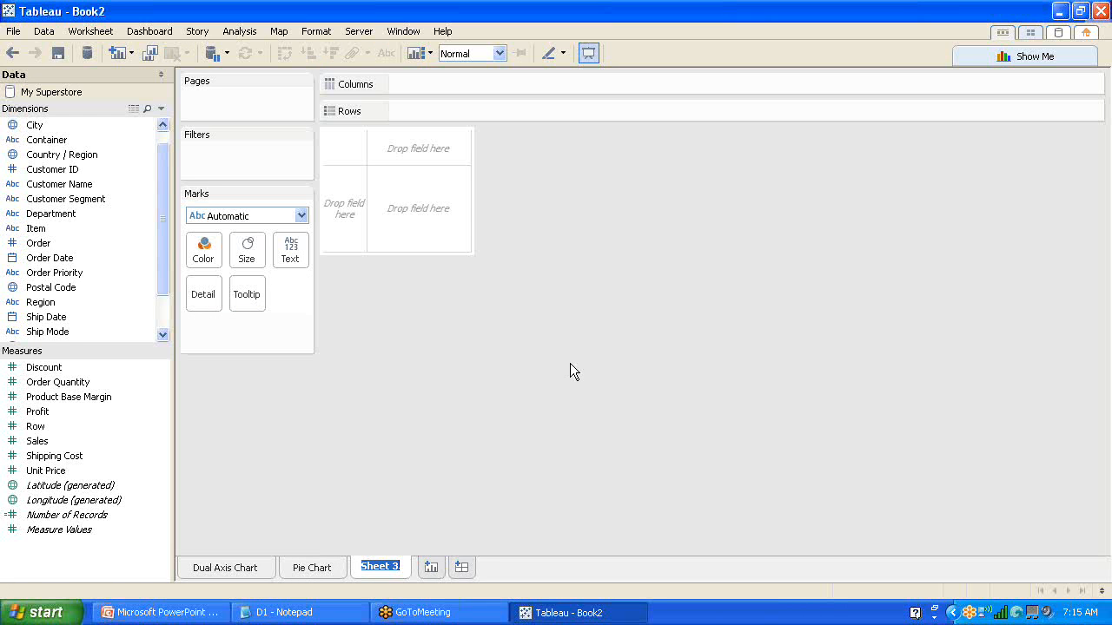
text(Tree Map)
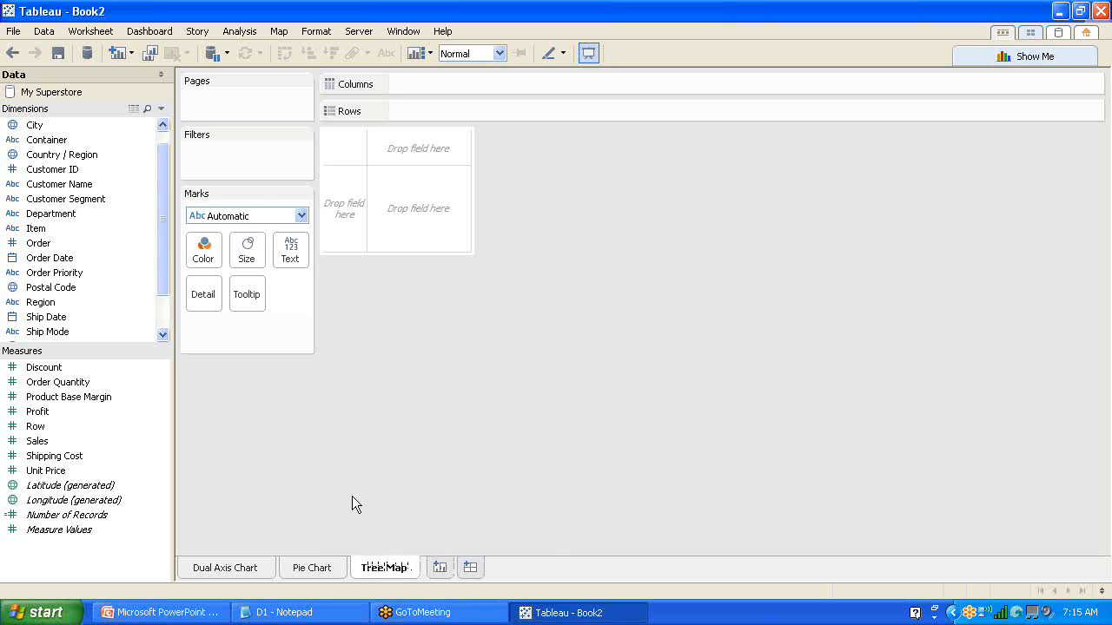
Color the Dual Axis Chart sheet tab, trying red and settling on yellow.
click(226, 572)
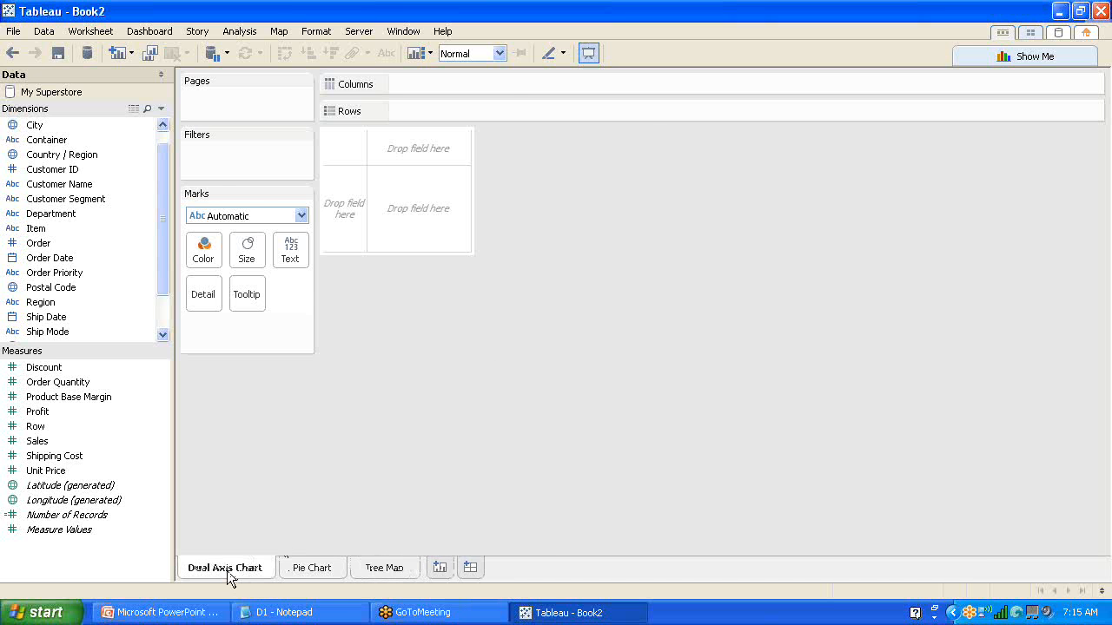
right_click(227, 570)
mouse_move(305, 593)
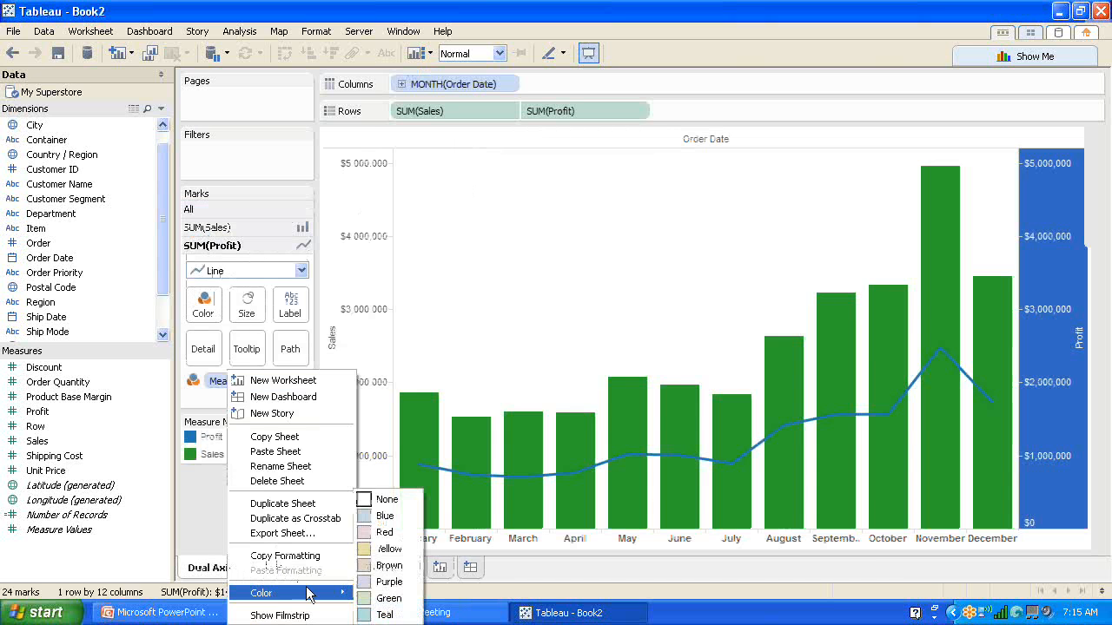
click(395, 532)
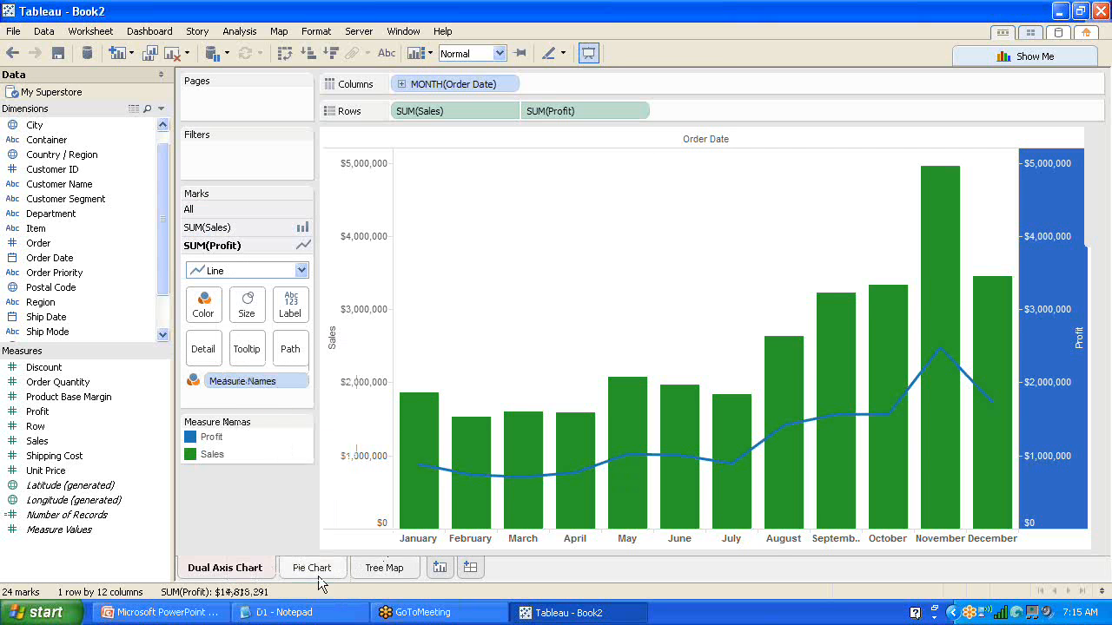
right_click(318, 572)
mouse_move(356, 536)
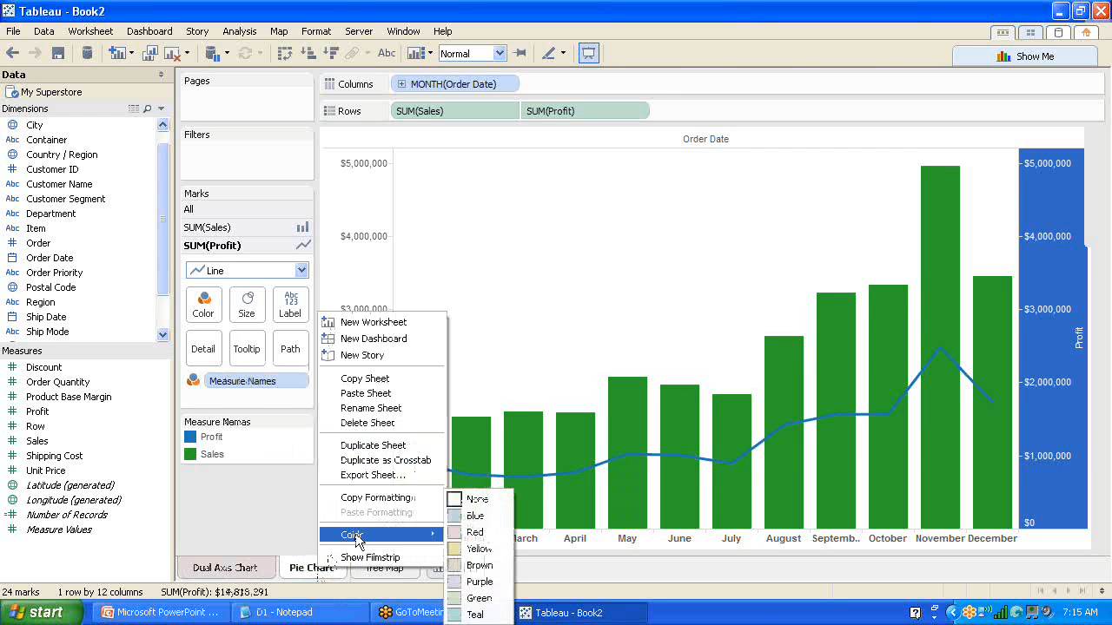
click(461, 549)
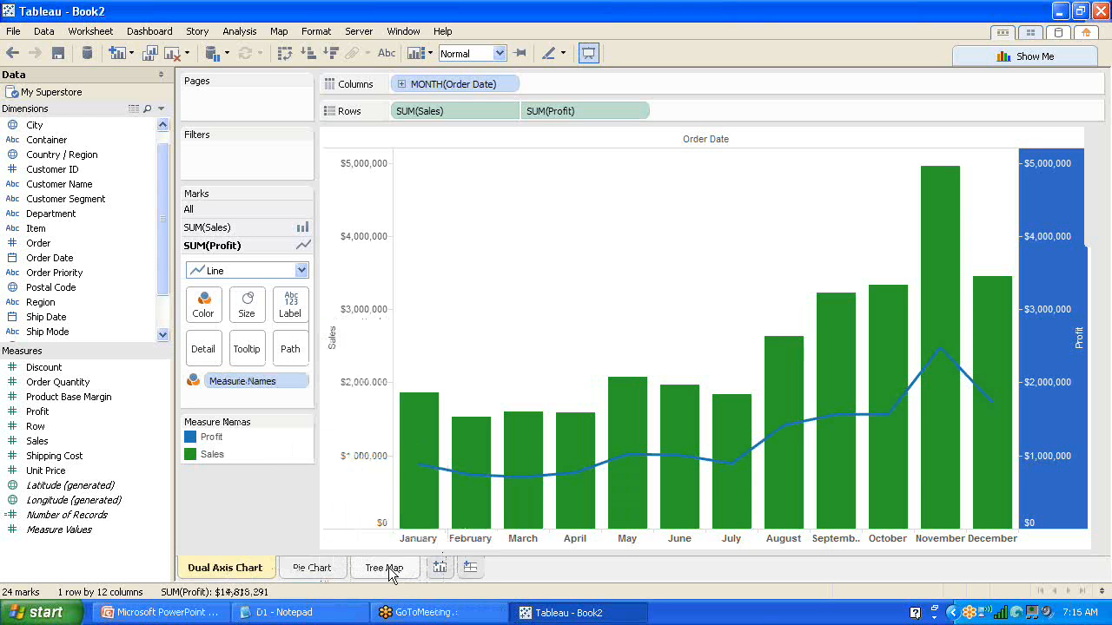
Color the Pie Chart sheet tab brown.
click(316, 570)
right_click(321, 577)
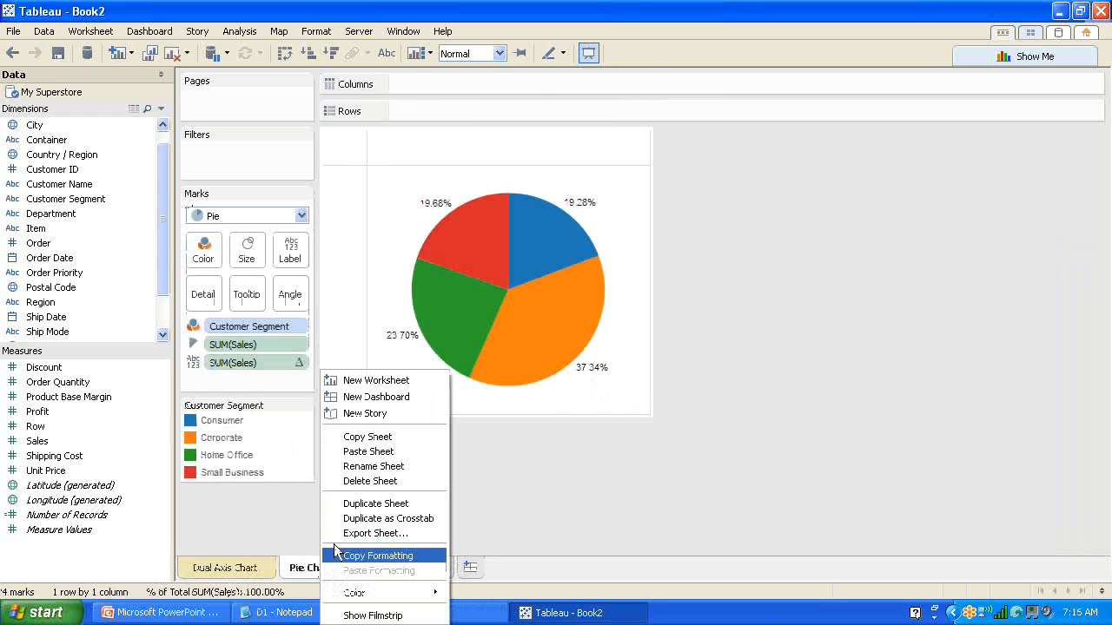
mouse_move(388, 594)
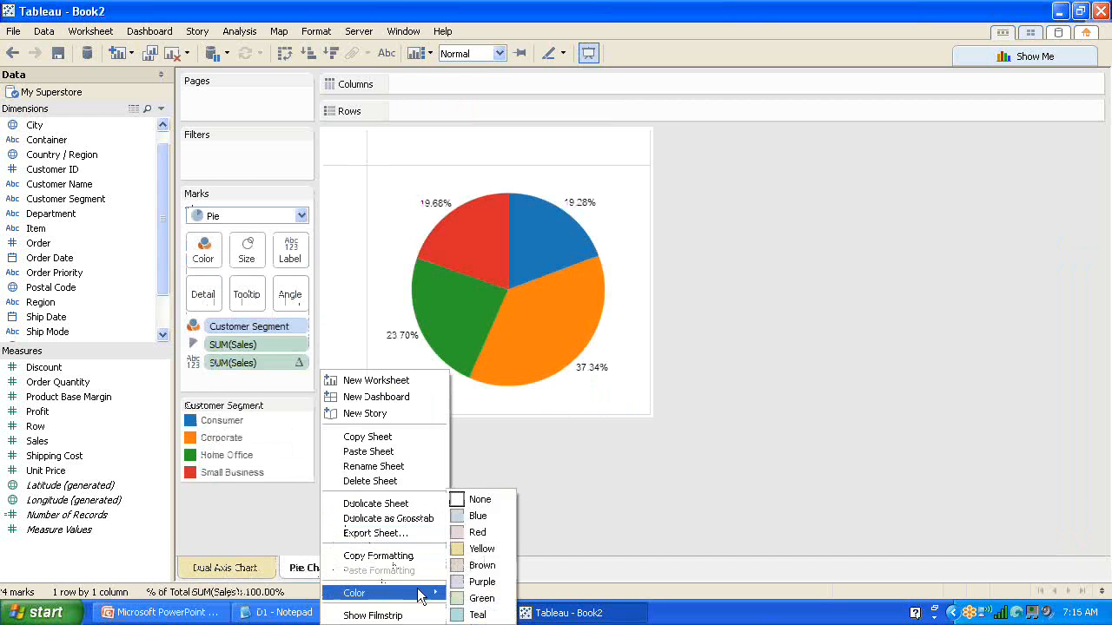
click(469, 497)
Color the Tree Map sheet tab blue.
click(400, 568)
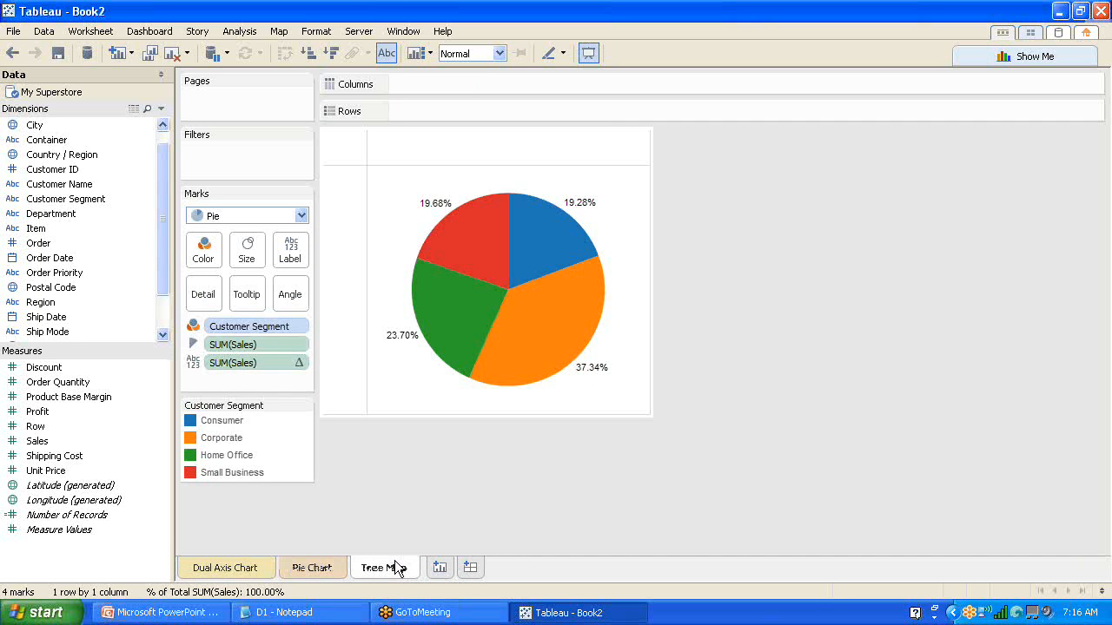
right_click(398, 568)
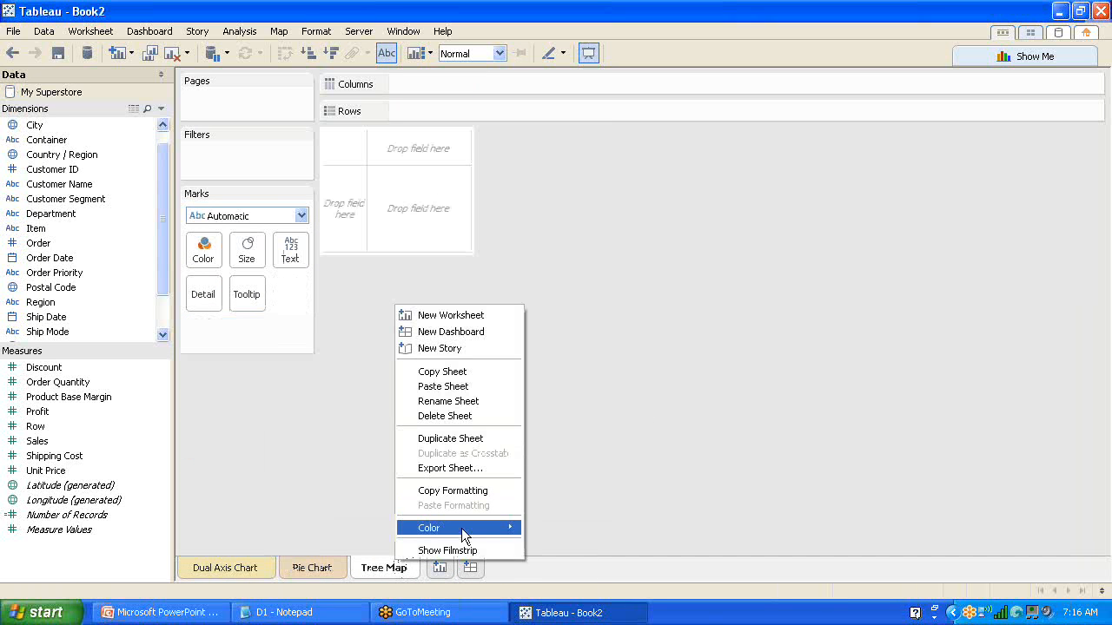
mouse_move(462, 529)
click(555, 516)
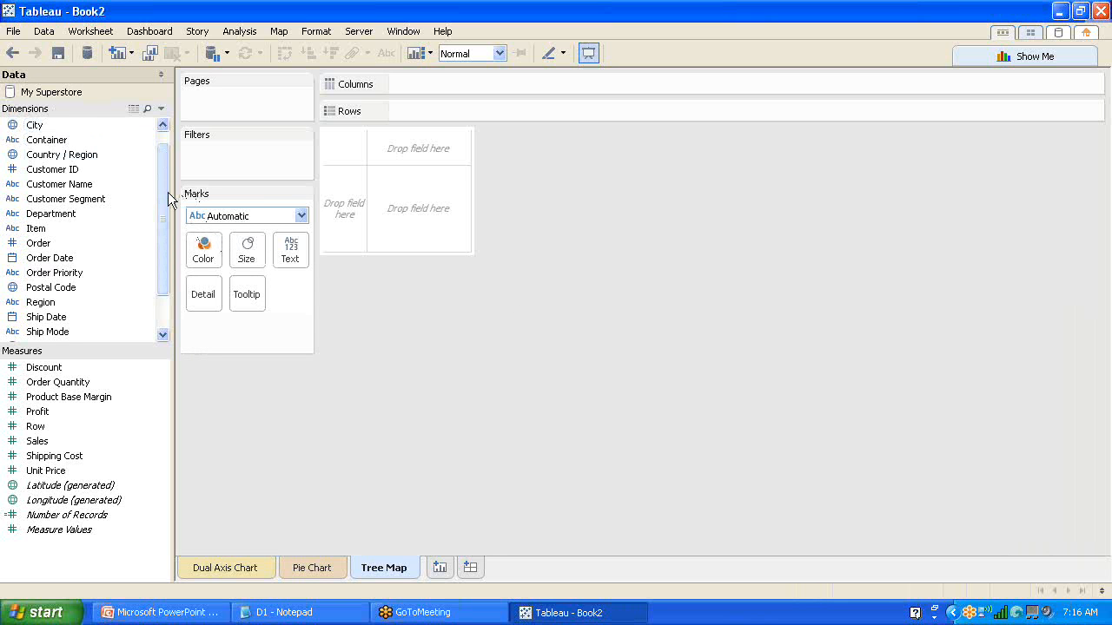
Build a tree map on the Tree Map sheet with Region as the color and Sales as the size.
scroll(168, 193, up, 1)
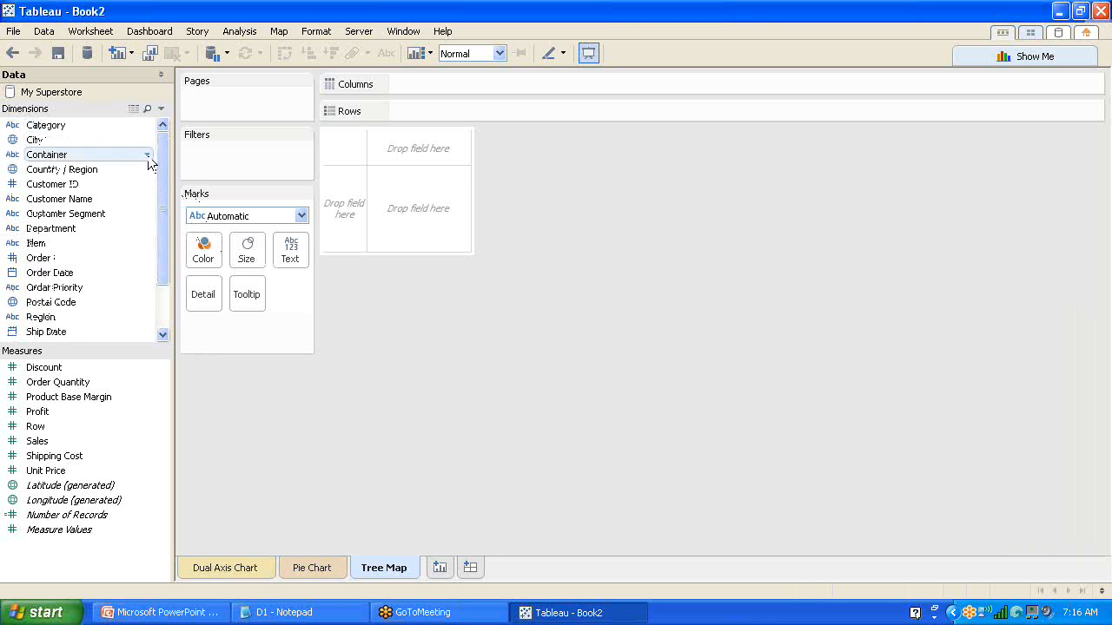
click(61, 320)
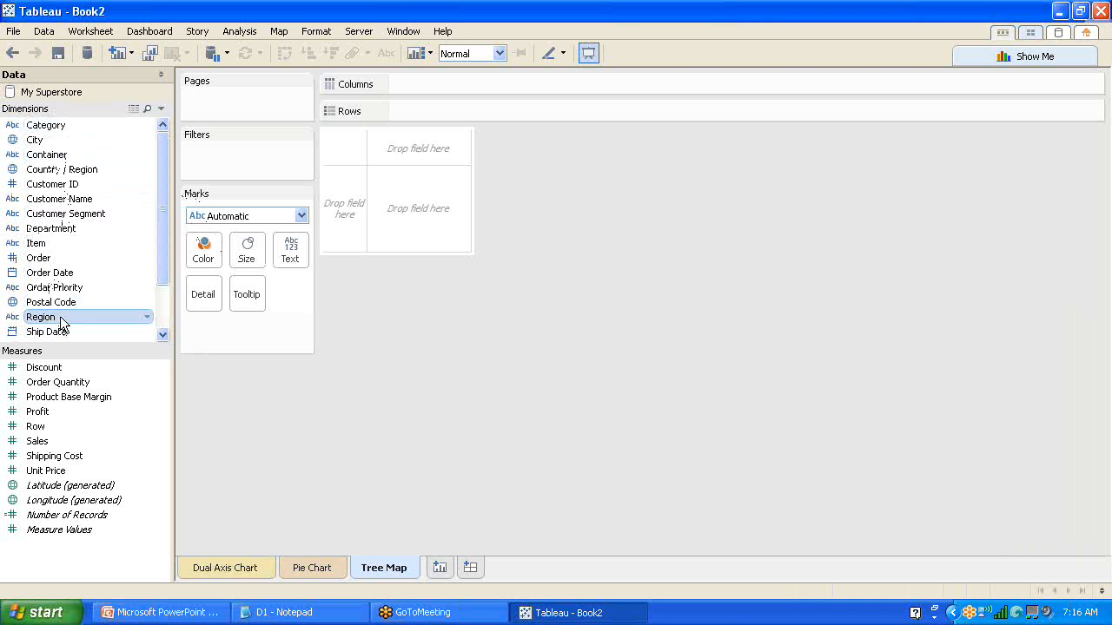
drag(61, 320, 201, 250)
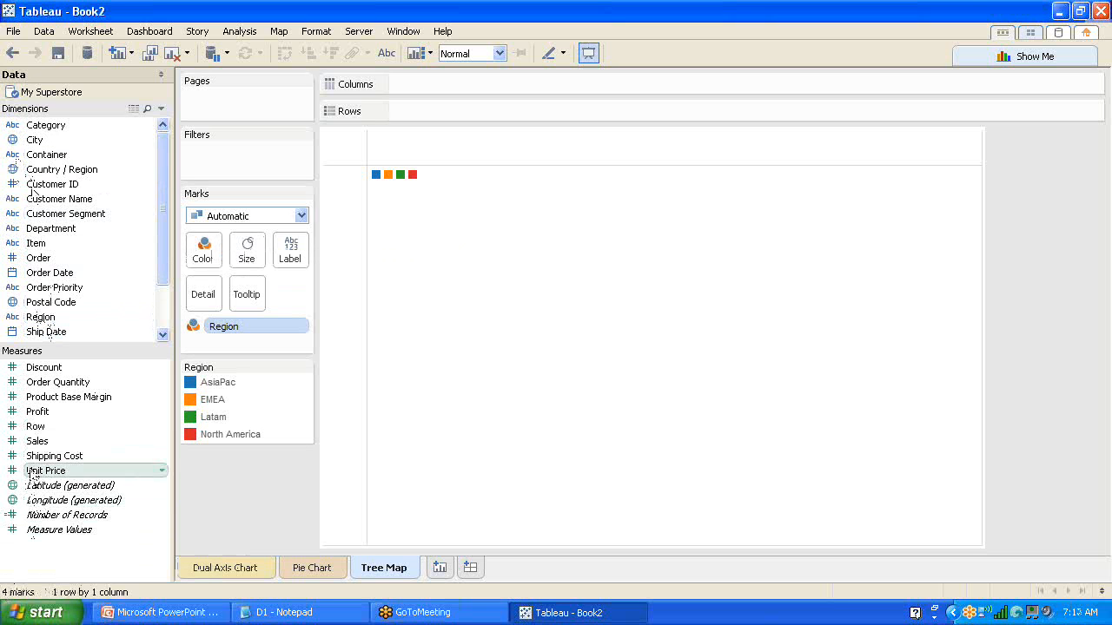
mouse_move(40, 446)
mouse_down()
mouse_move(237, 297)
mouse_move(238, 251)
mouse_move(252, 253)
mouse_up()
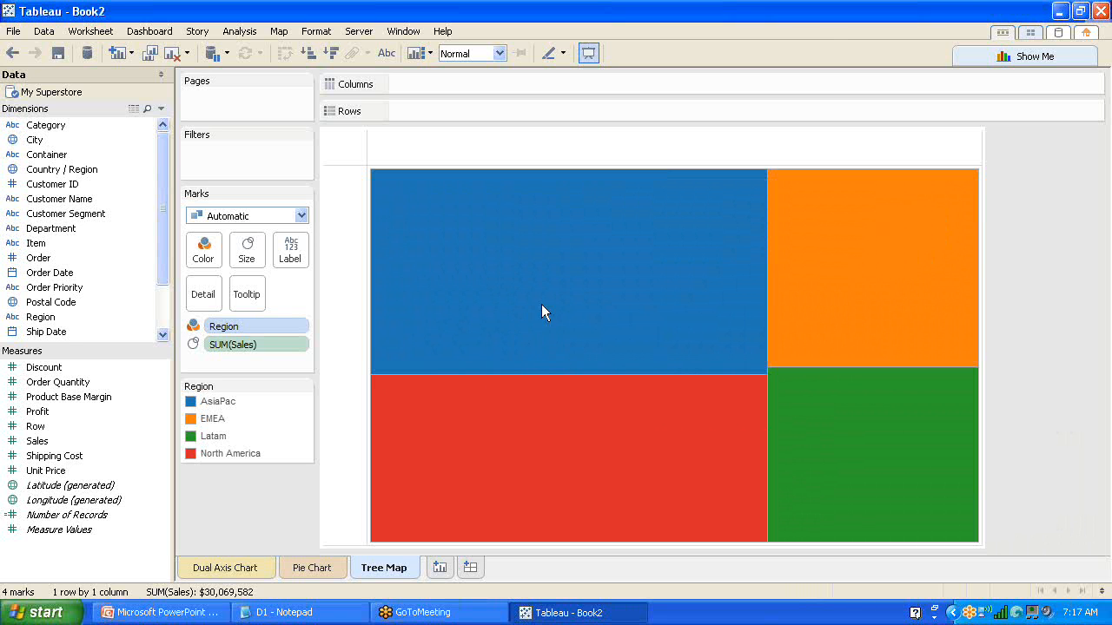
Recolor the tree map's regions: AsiaPac brown, EMEA pink and North America olive yellow.
mouse_move(542, 306)
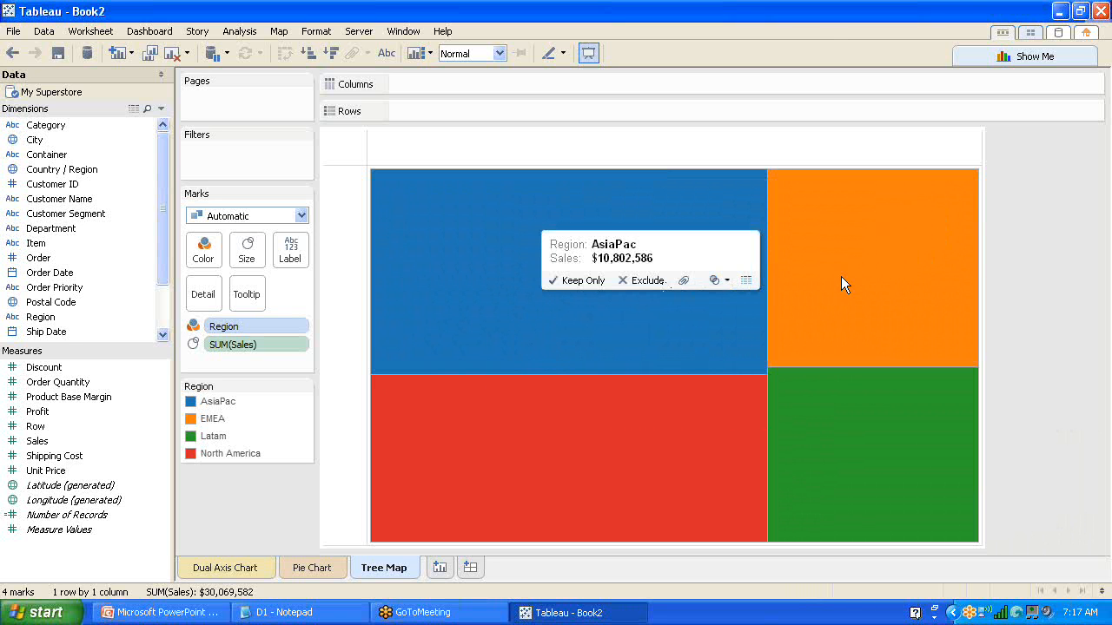
mouse_move(856, 448)
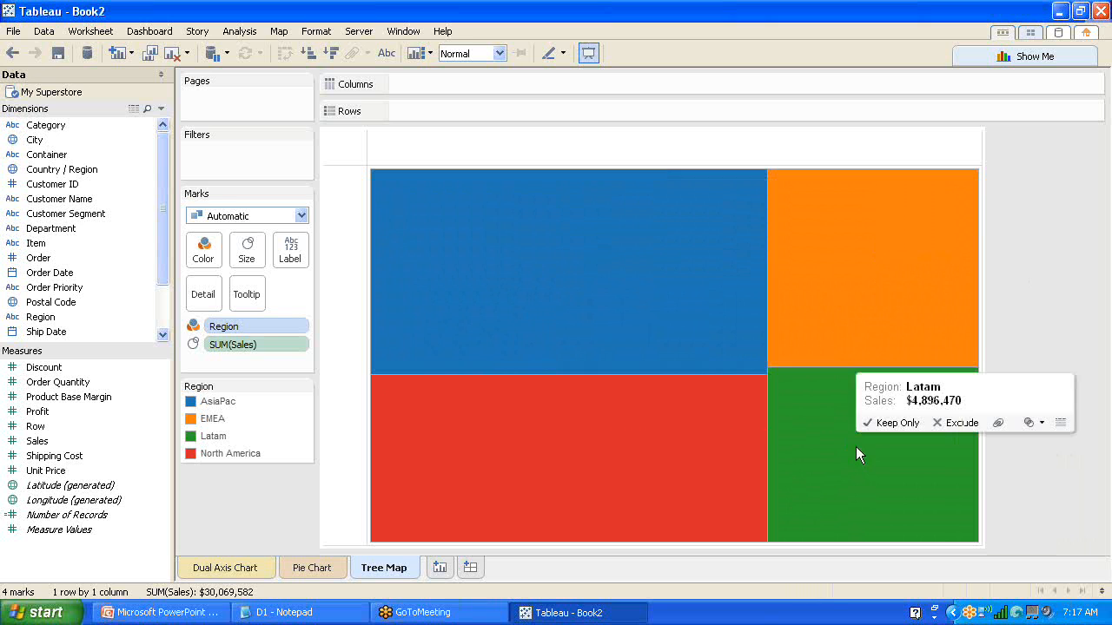
mouse_move(567, 451)
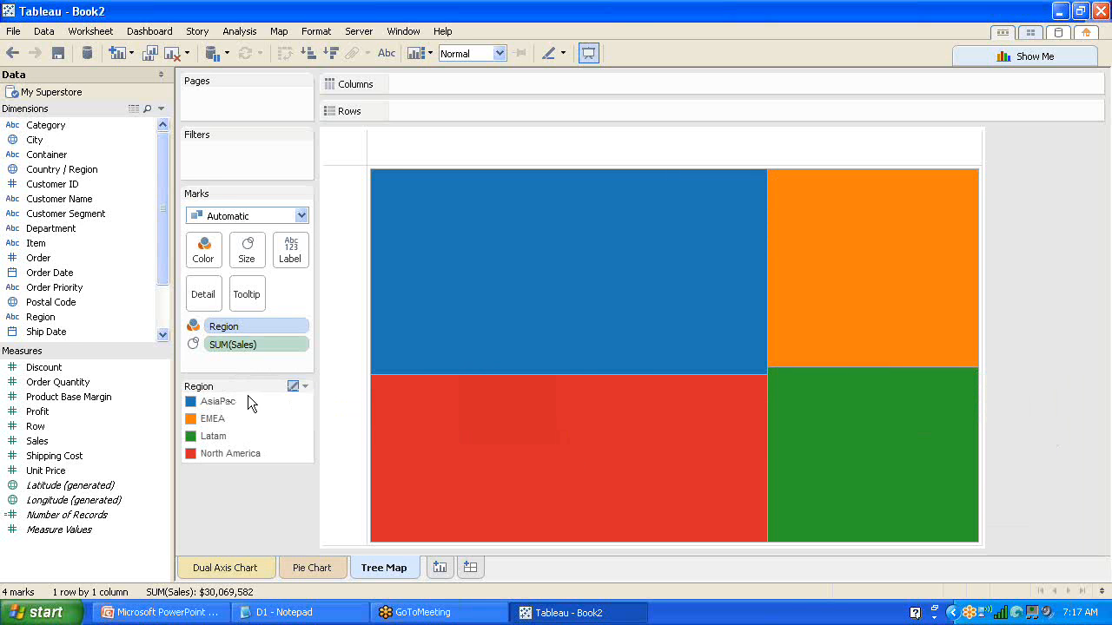
click(306, 387)
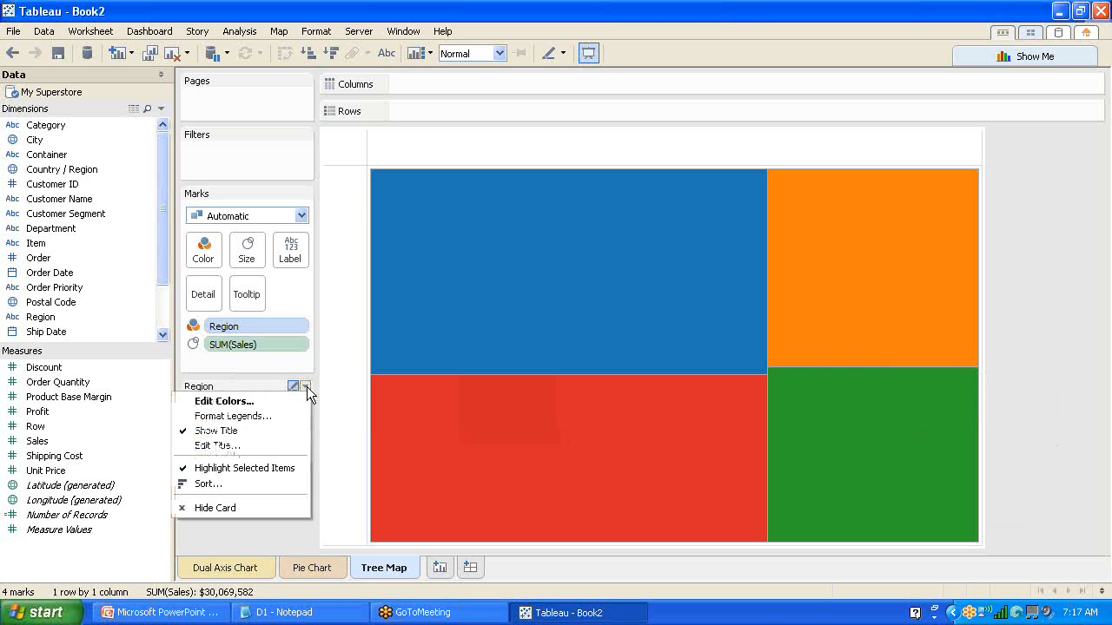
click(295, 405)
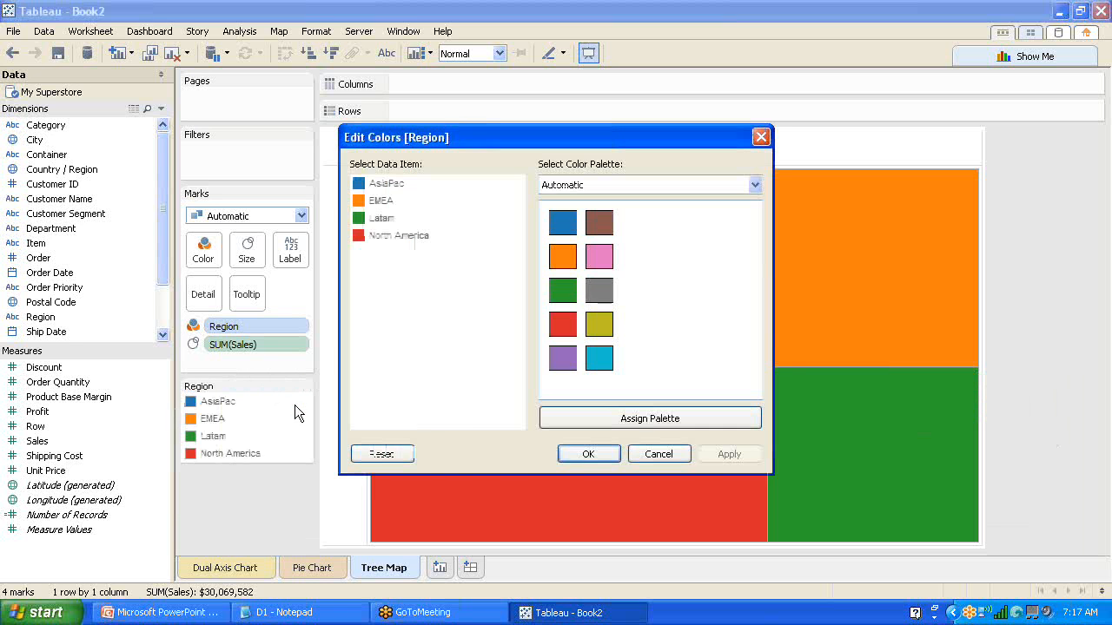
click(391, 183)
click(601, 222)
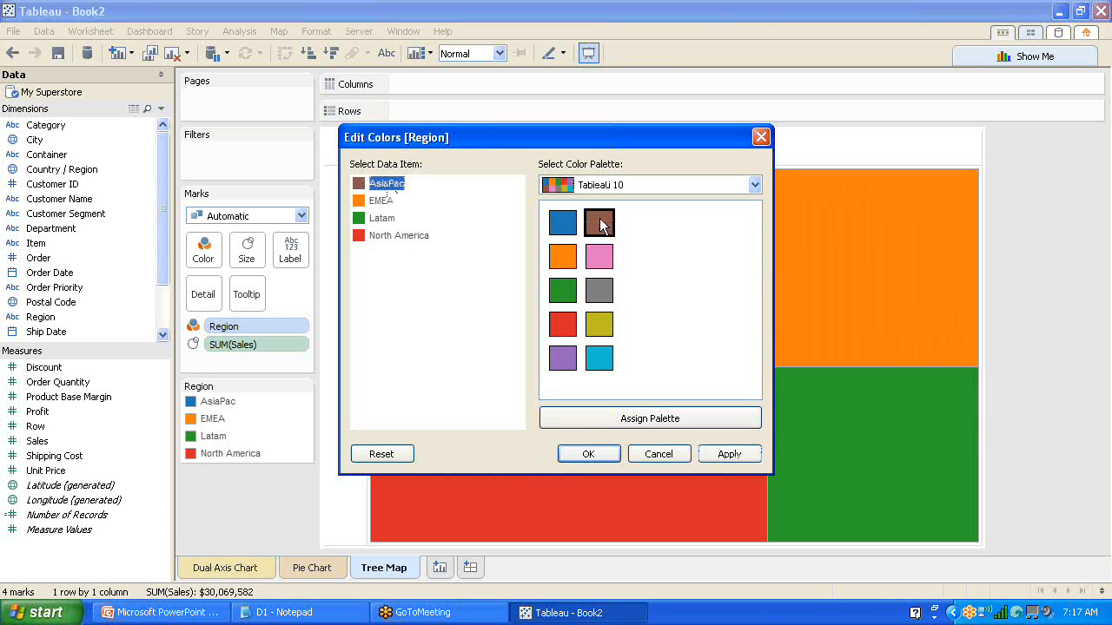
click(382, 202)
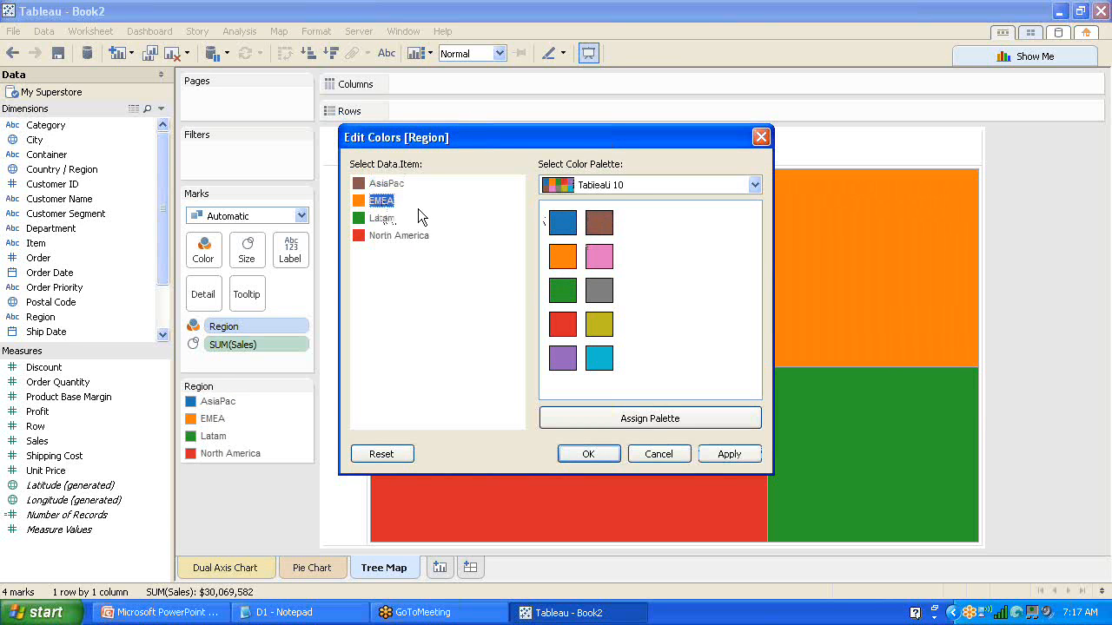
click(599, 256)
click(382, 218)
click(393, 236)
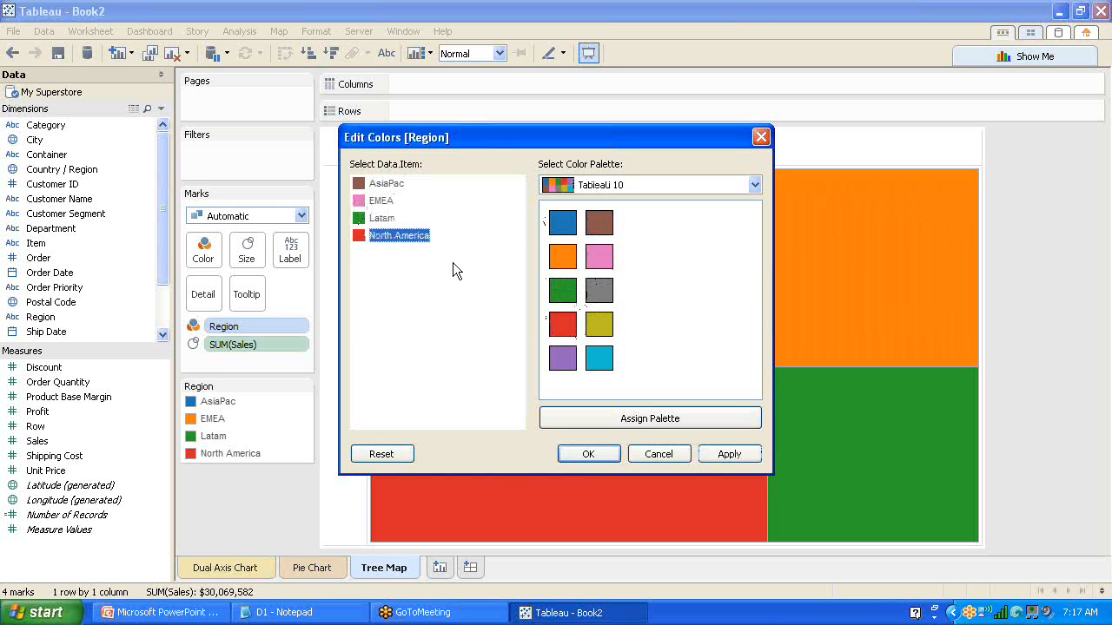
click(601, 324)
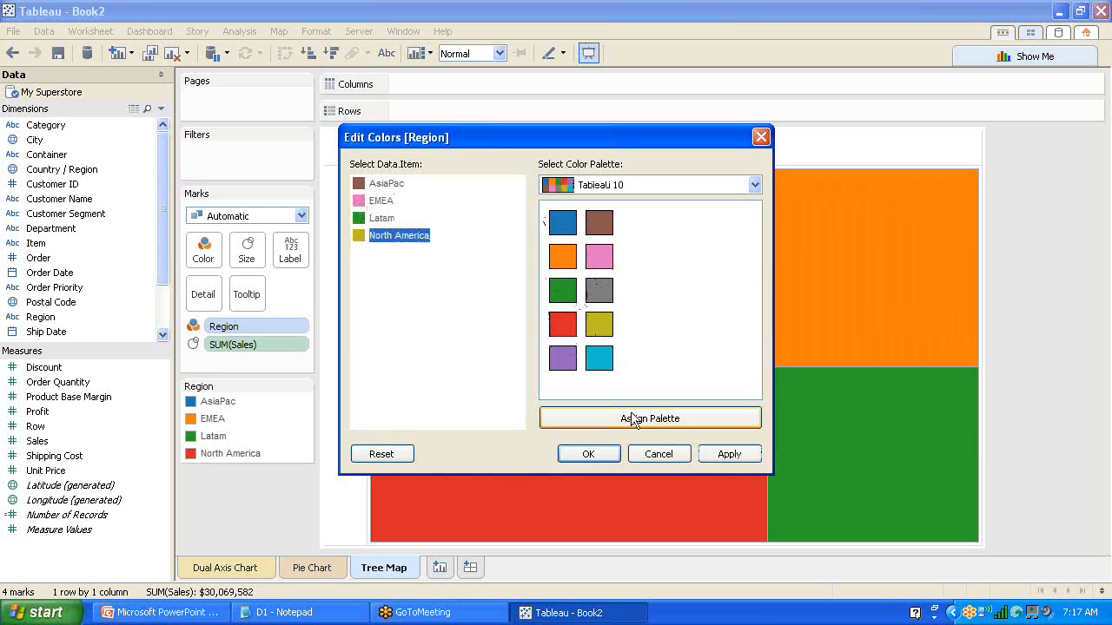
click(588, 454)
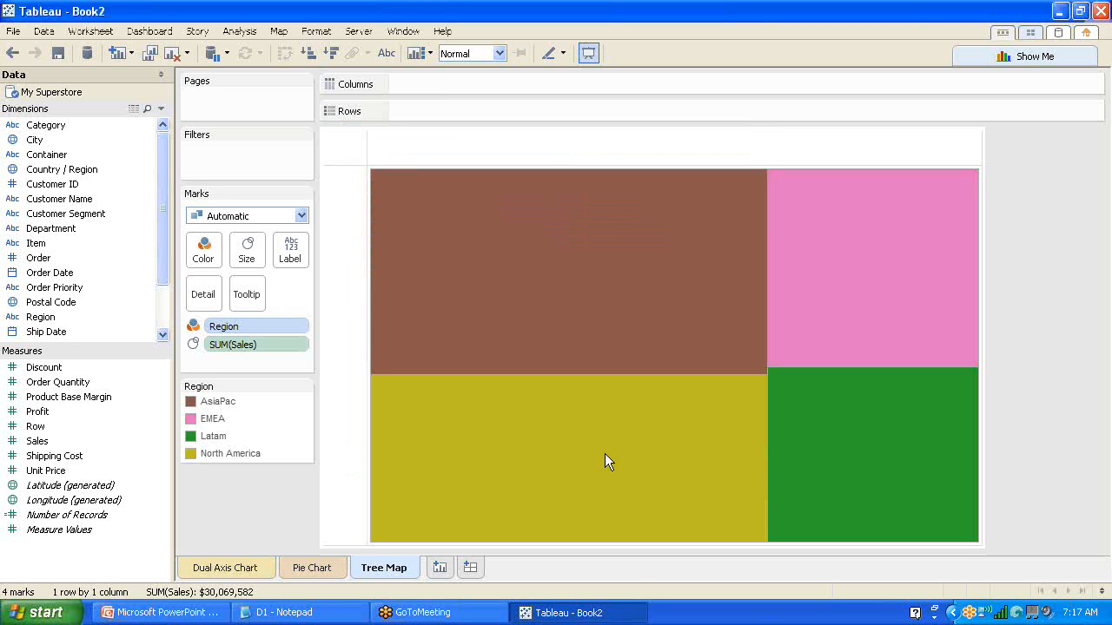
Label the tree map with the Country / Region and State dimensions.
mouse_move(703, 251)
mouse_move(693, 359)
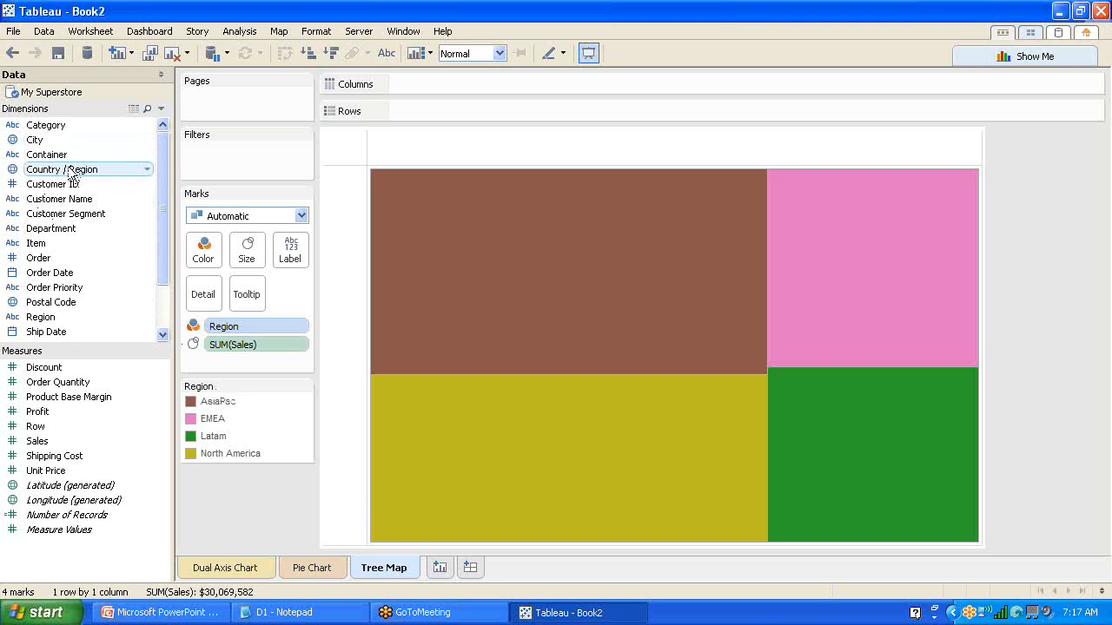
drag(72, 175, 292, 256)
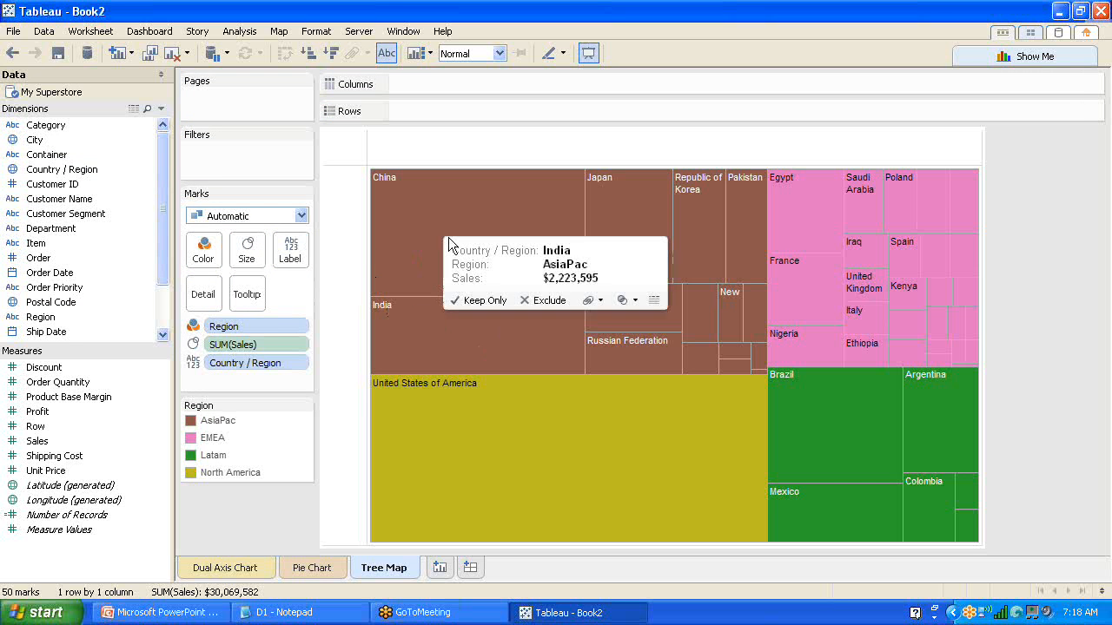
mouse_move(467, 195)
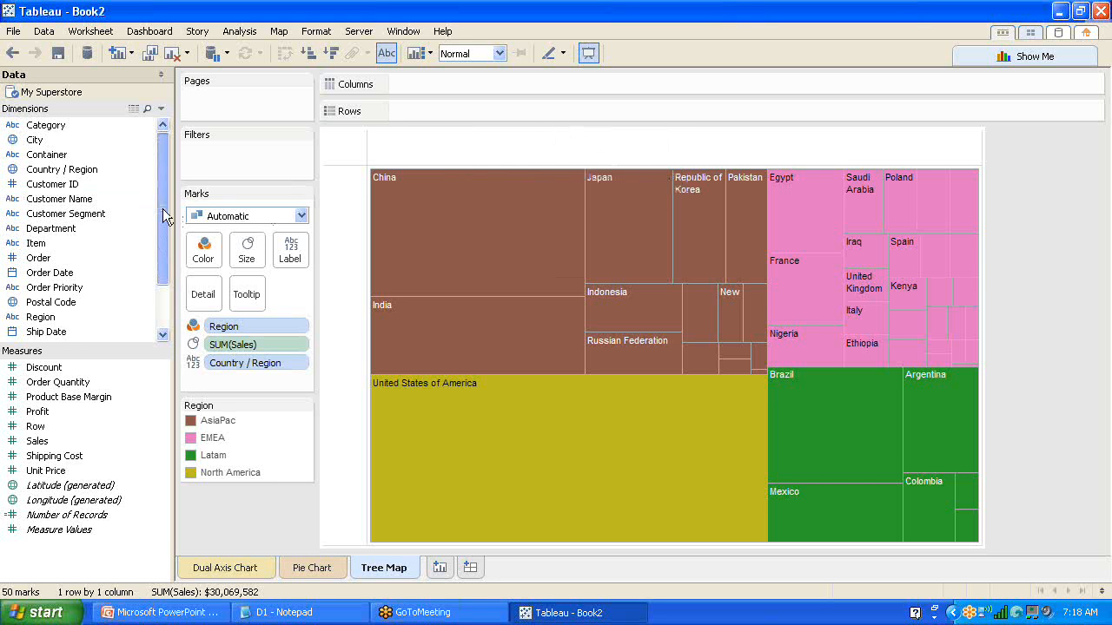
drag(162, 209, 167, 300)
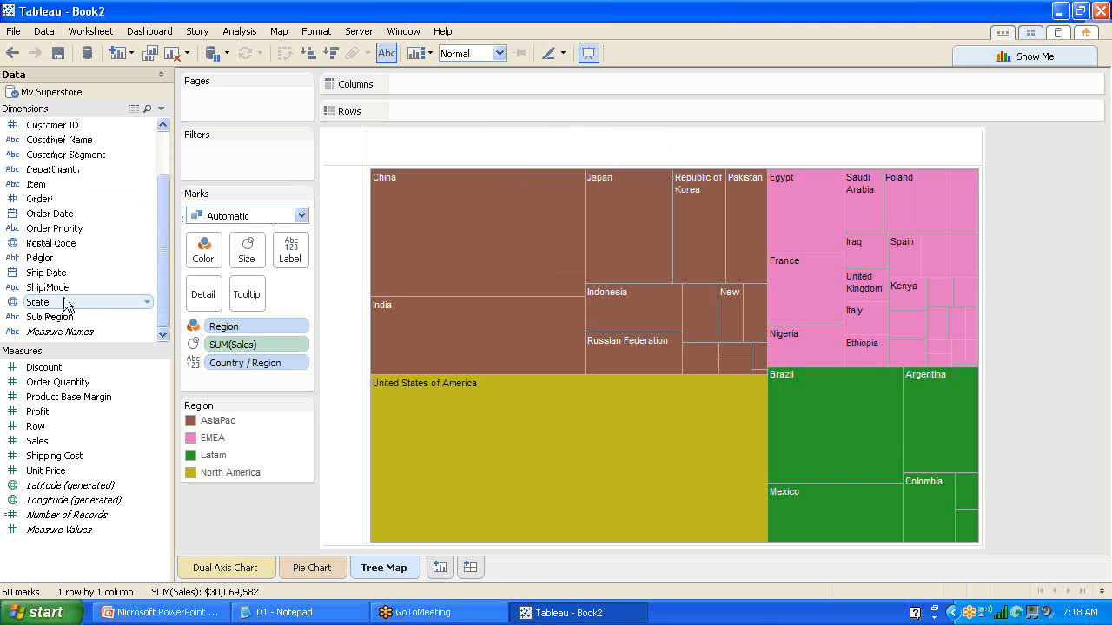
drag(66, 307, 296, 248)
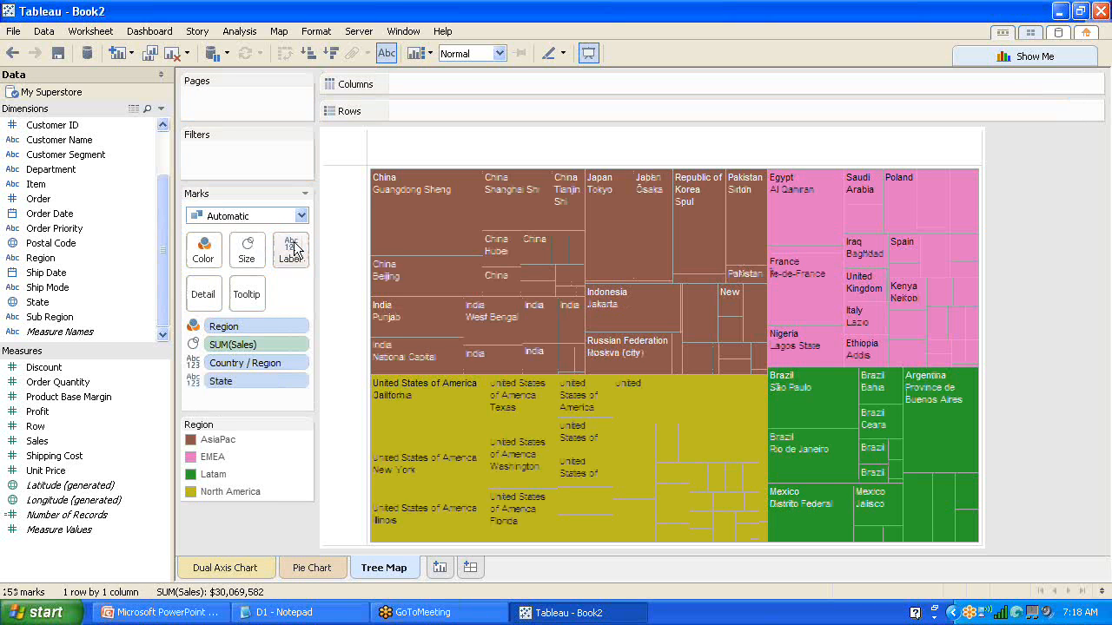
Set the Region colors to red for North America, orange for EMEA and blue for AsiaPac.
mouse_move(276, 449)
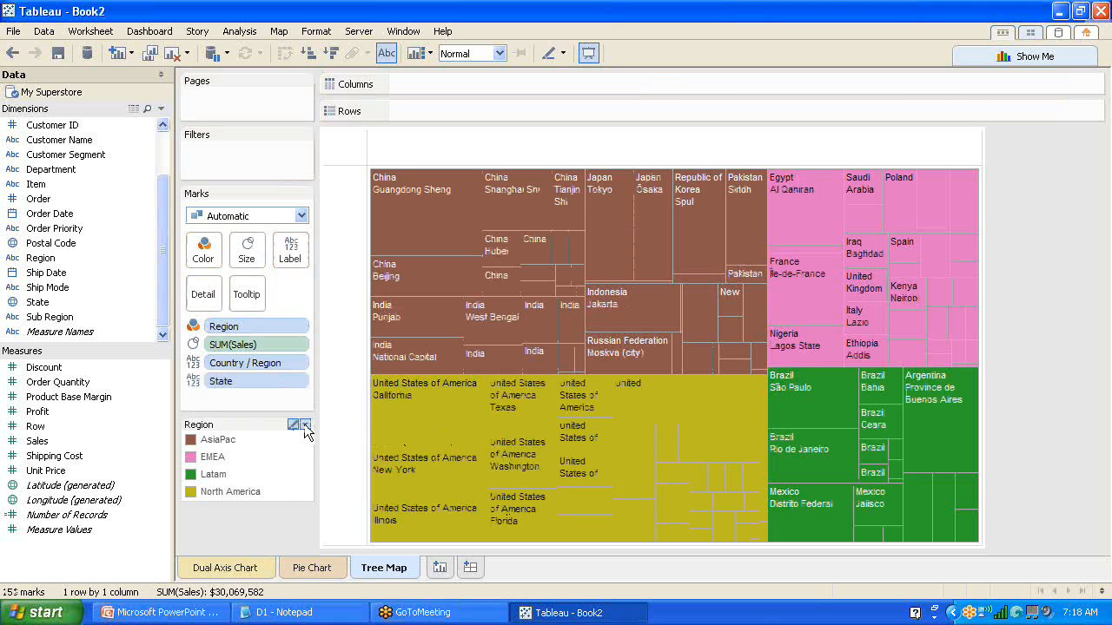
click(304, 424)
click(265, 430)
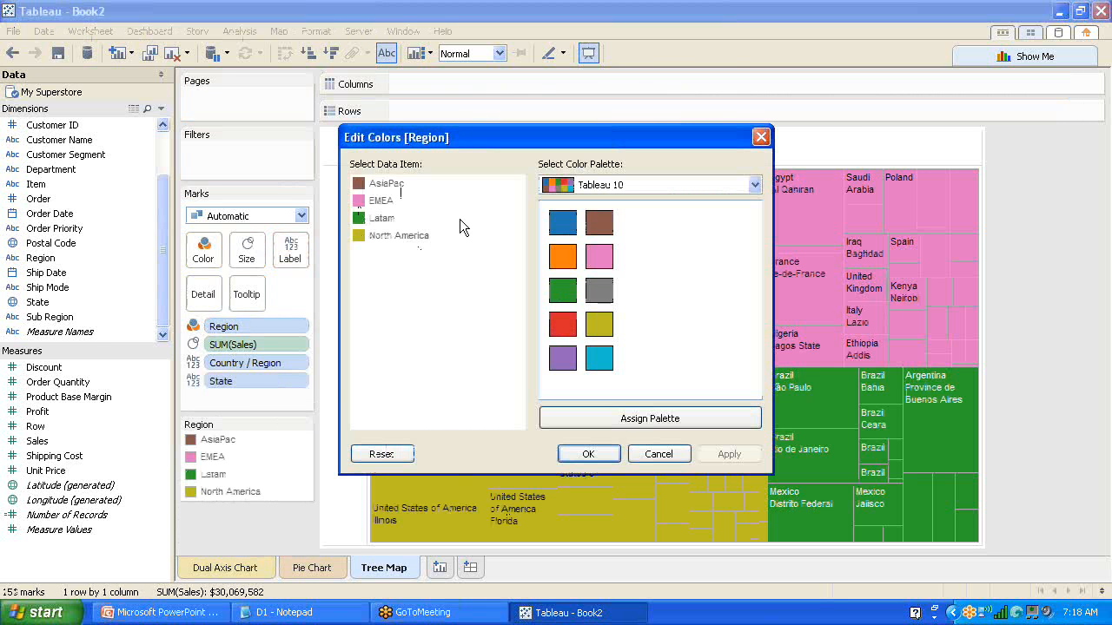
click(395, 237)
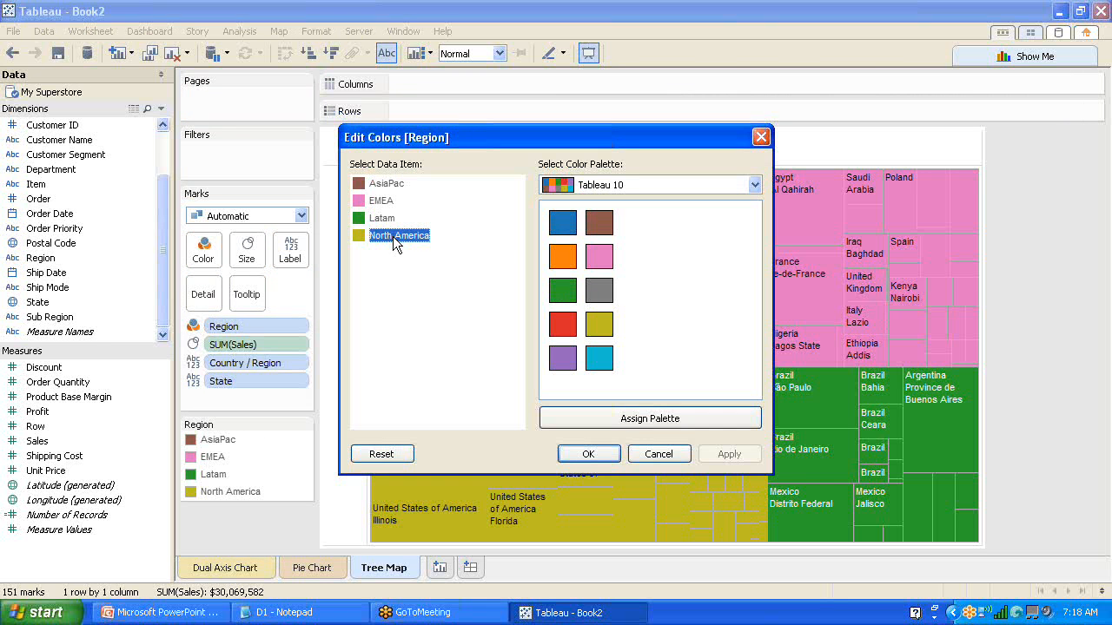
click(562, 323)
click(389, 205)
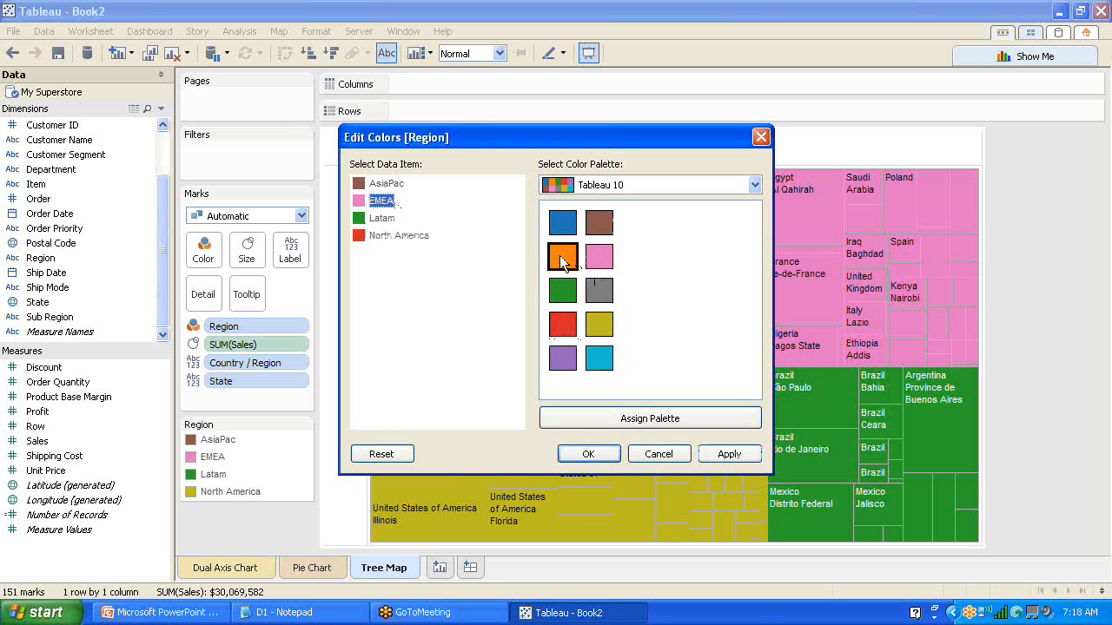
click(562, 260)
click(386, 183)
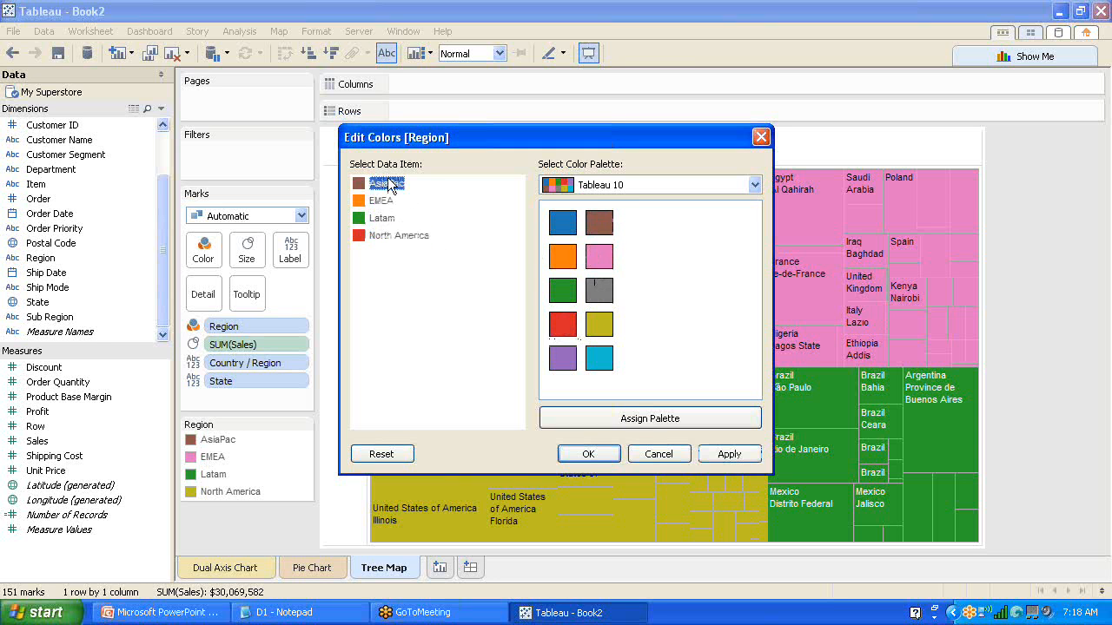
click(562, 223)
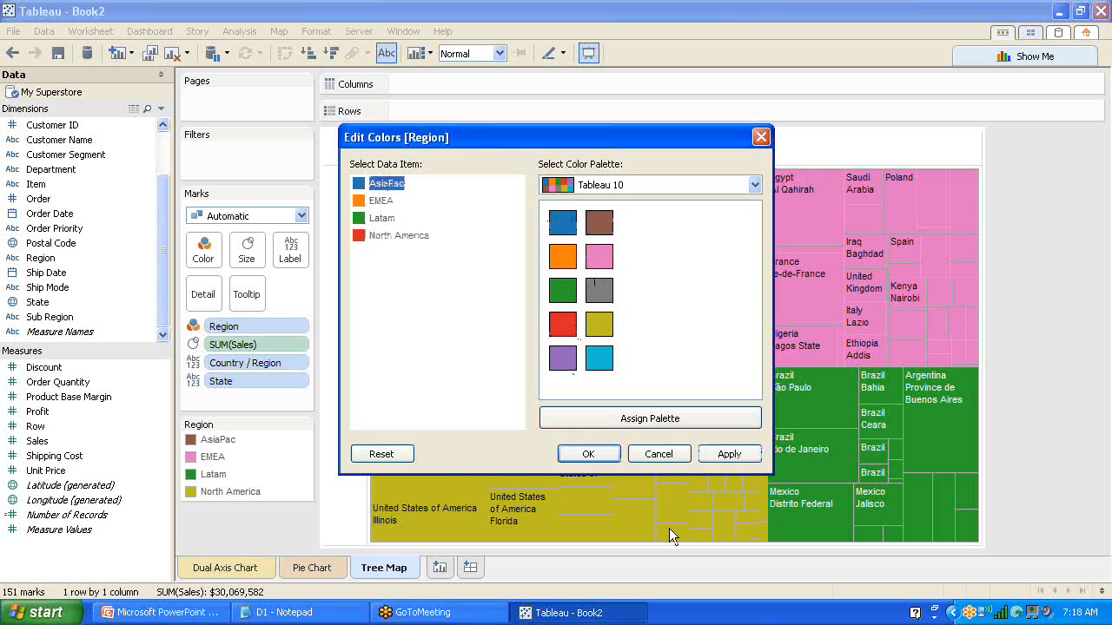
click(588, 454)
Add a new worksheet and name it Bin Size.
mouse_move(856, 395)
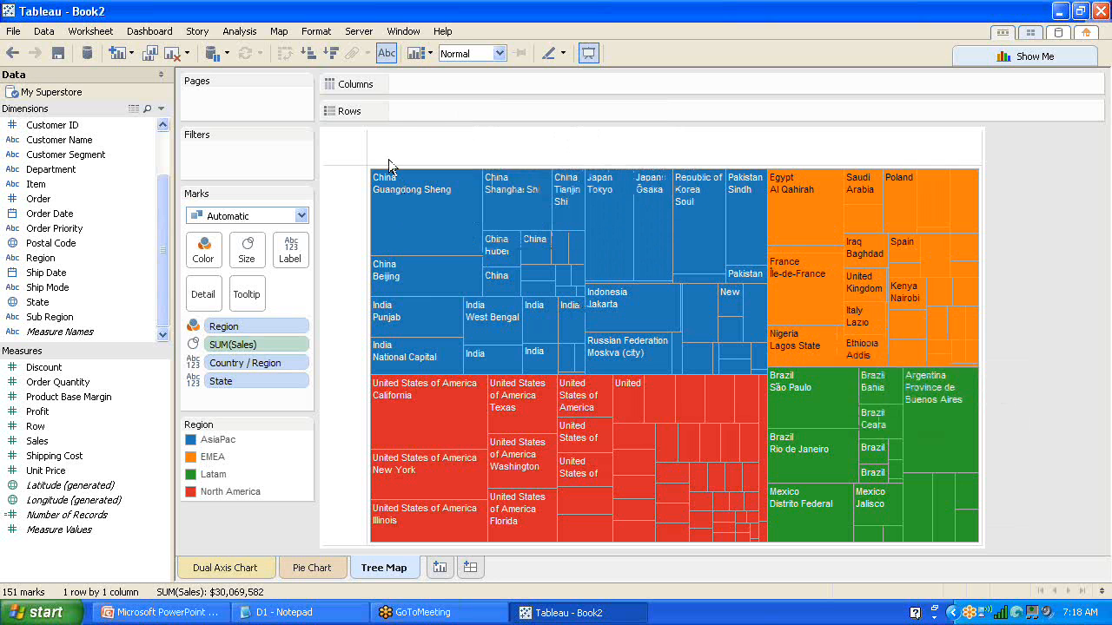
mouse_move(392, 179)
click(439, 568)
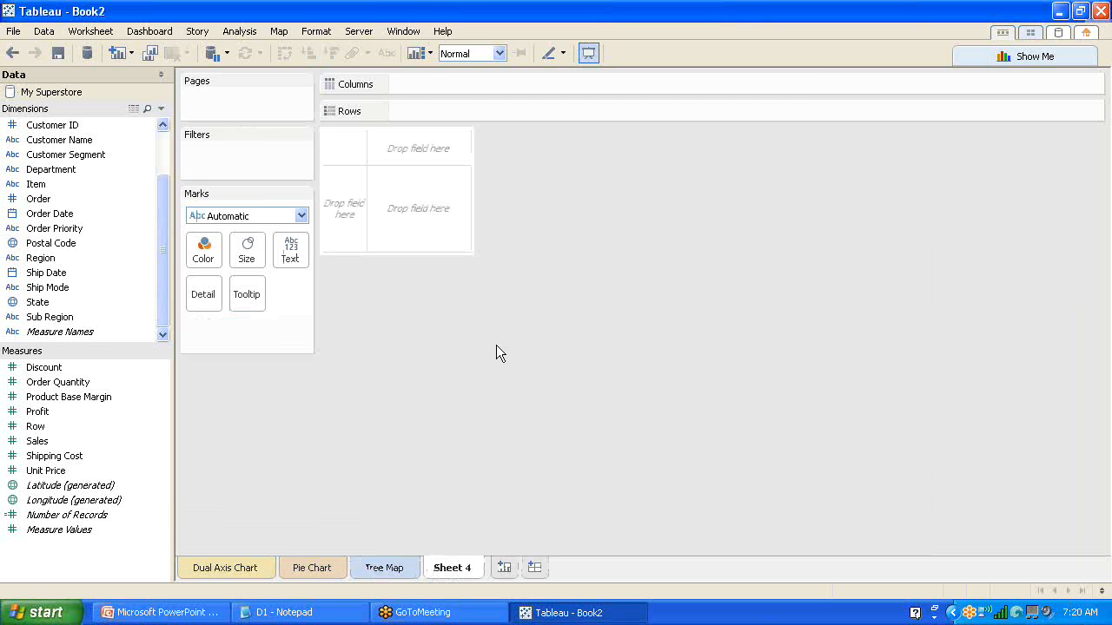
double_click(457, 569)
text(Bin)
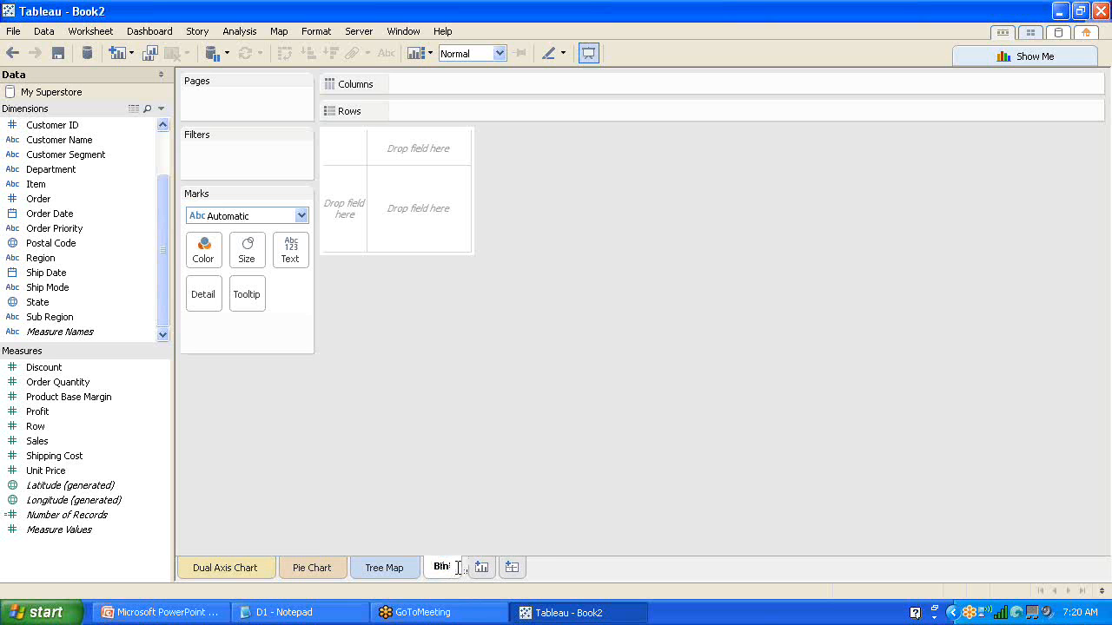
text( S)
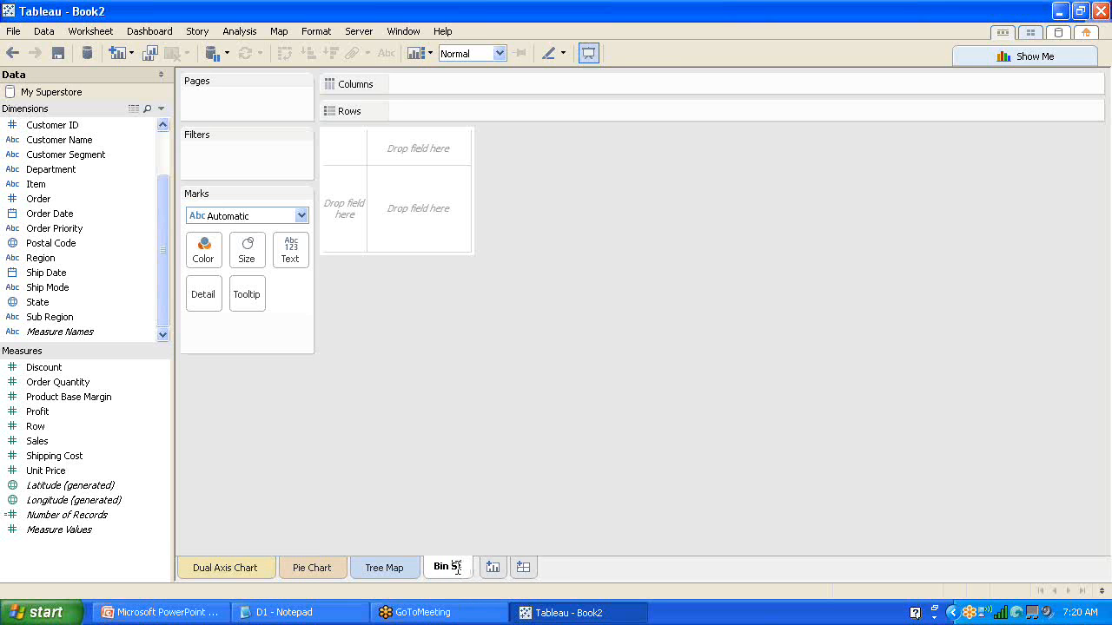
text(ize)
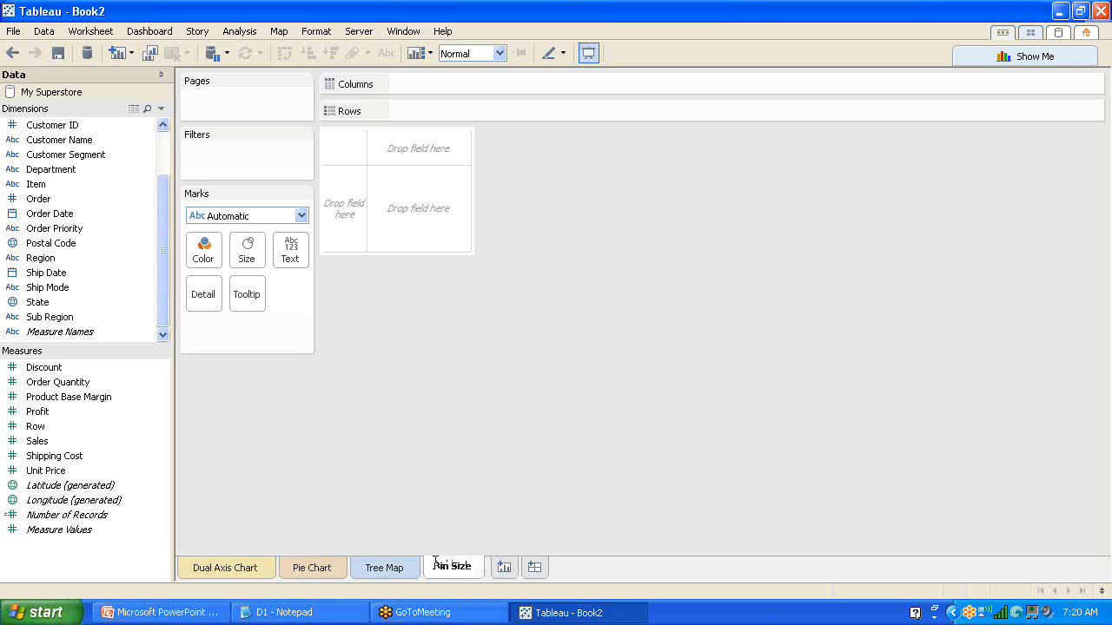
key(Return)
Delete the Bin Size worksheet and add a new blank worksheet in its place.
right_click(454, 573)
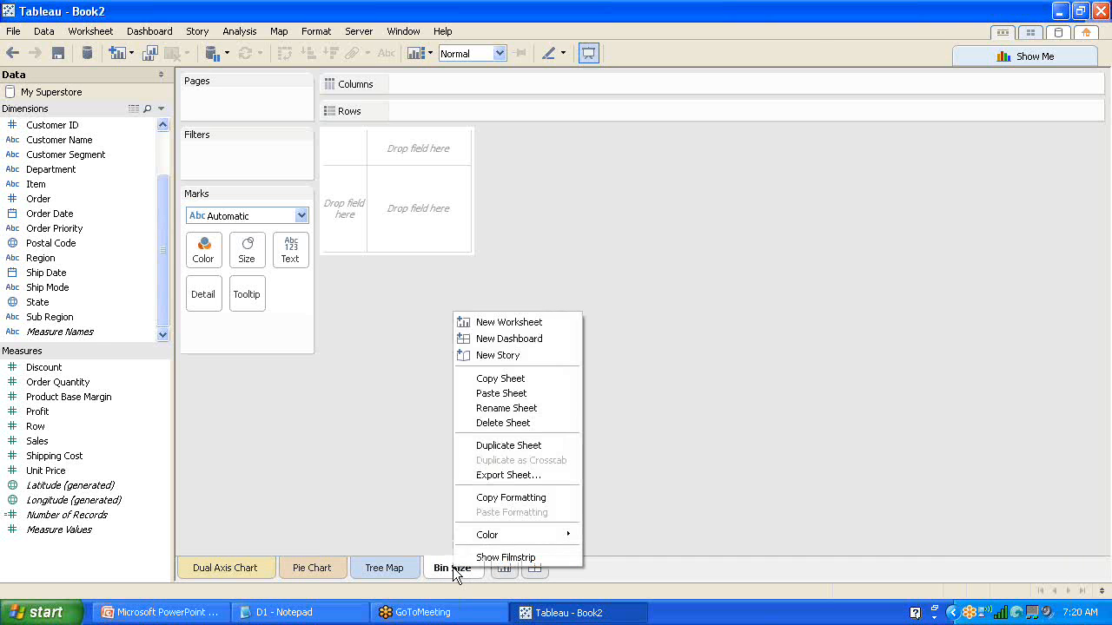
click(503, 423)
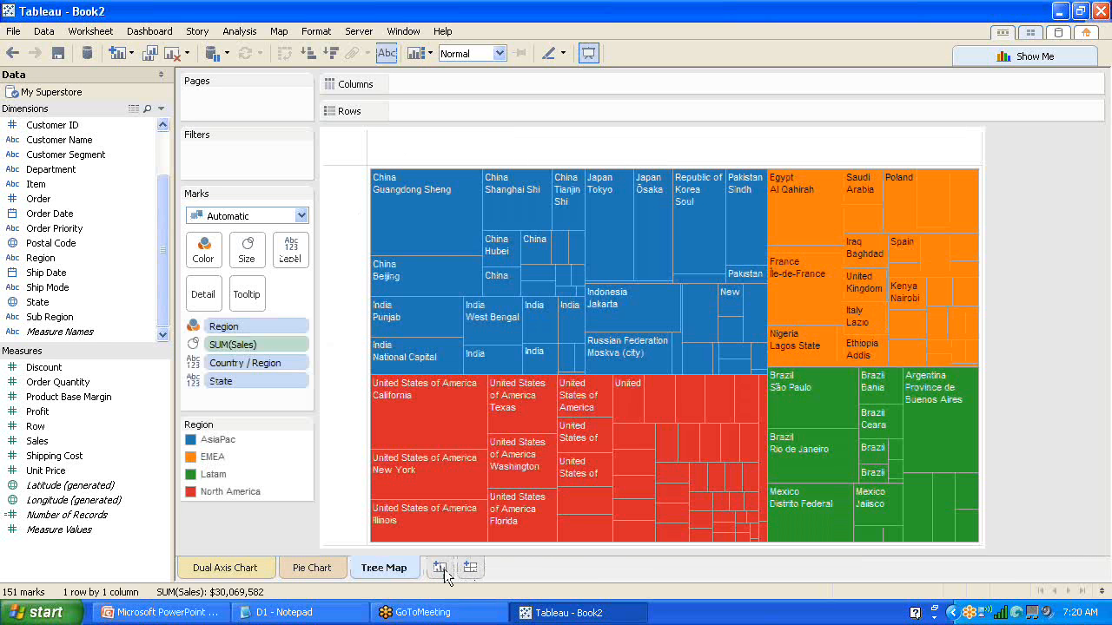
click(442, 567)
Start importing a workbook, browse the Desktop folder and set the file type to Tableau Packaged Workbooks (*.twbx).
click(15, 31)
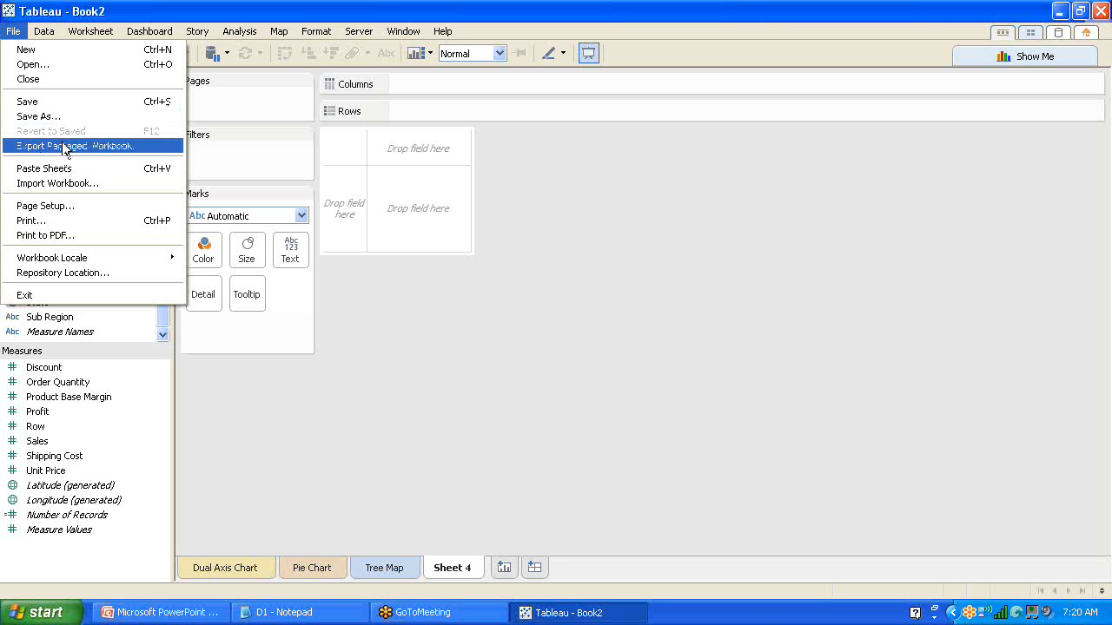
click(64, 186)
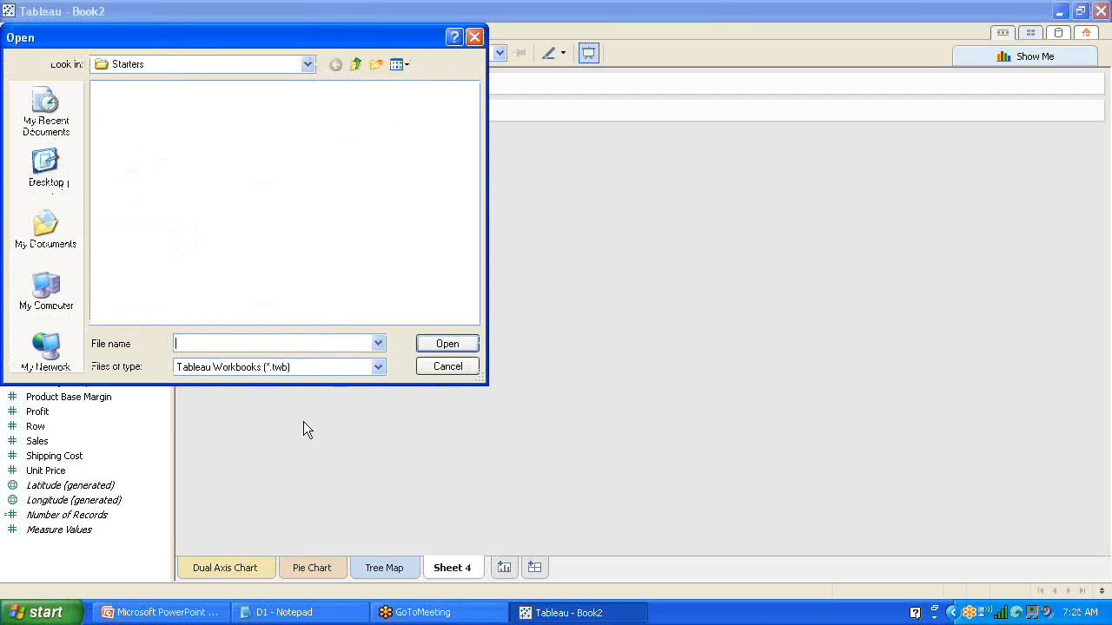
click(323, 366)
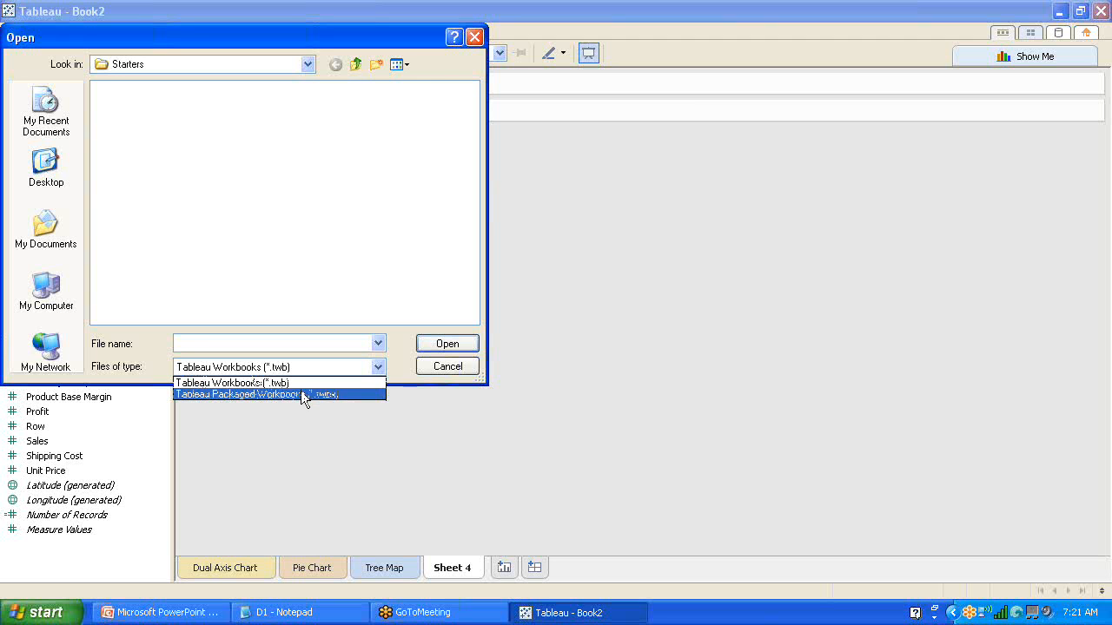
click(44, 165)
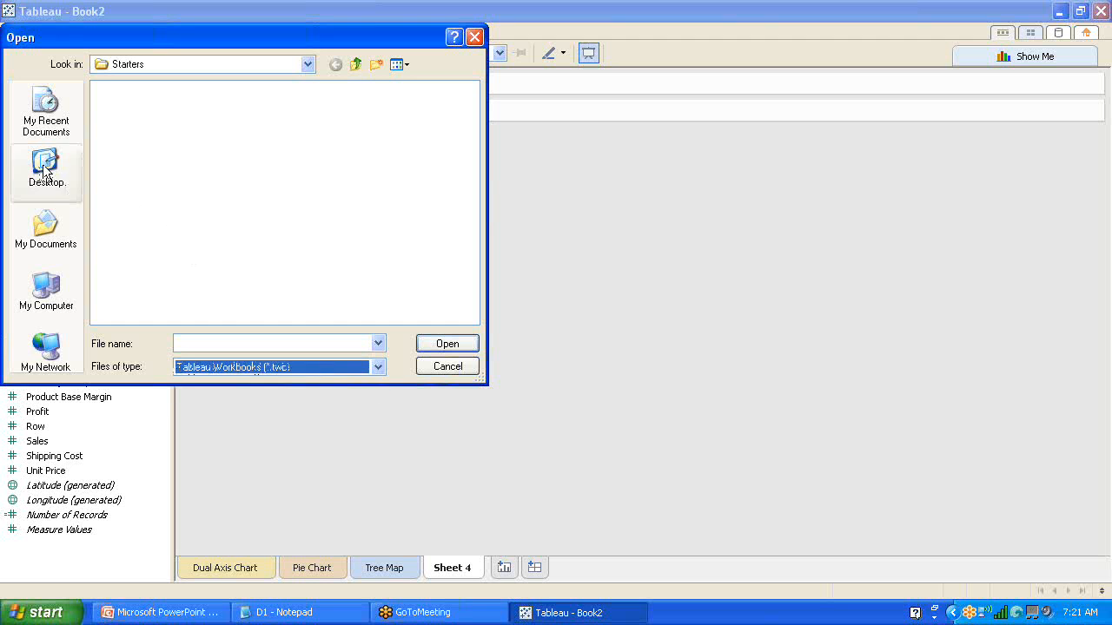
click(43, 168)
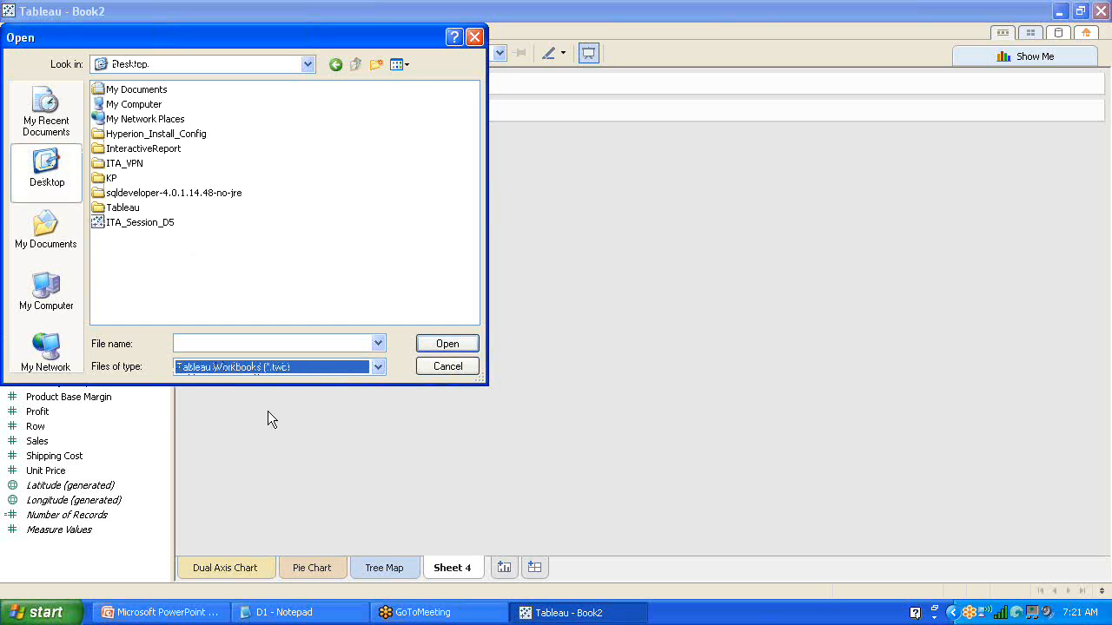
click(311, 368)
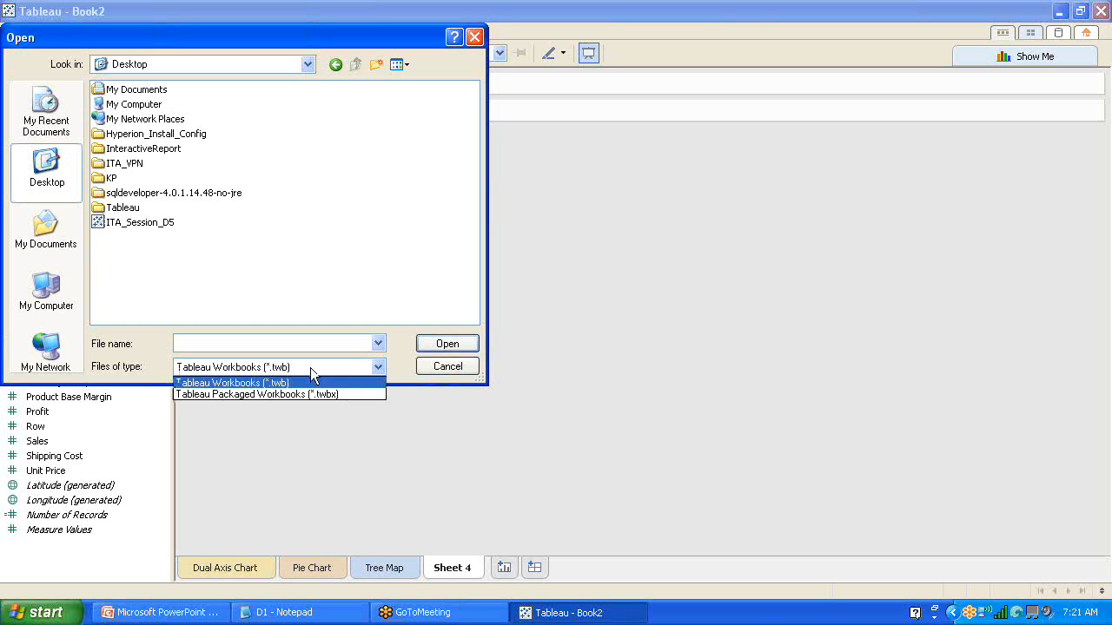
click(311, 370)
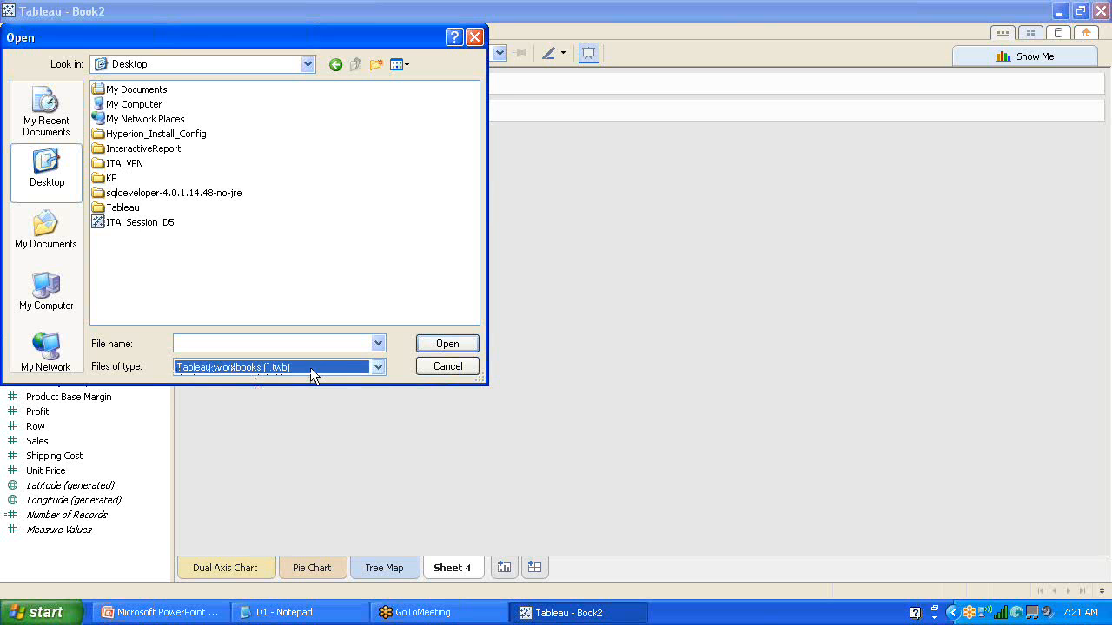
click(147, 225)
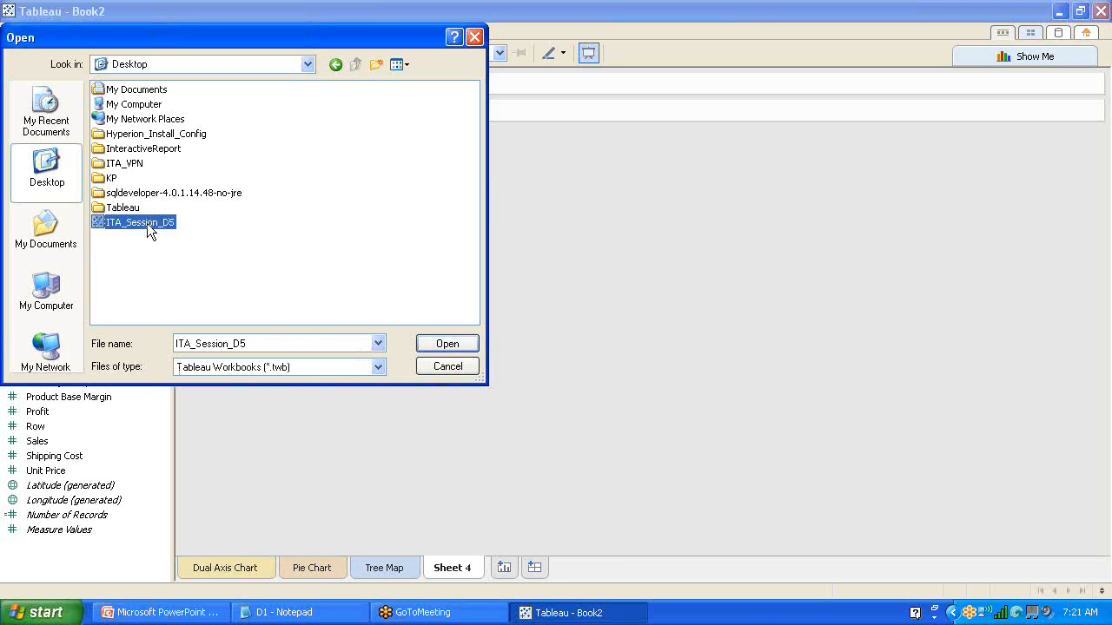
click(317, 366)
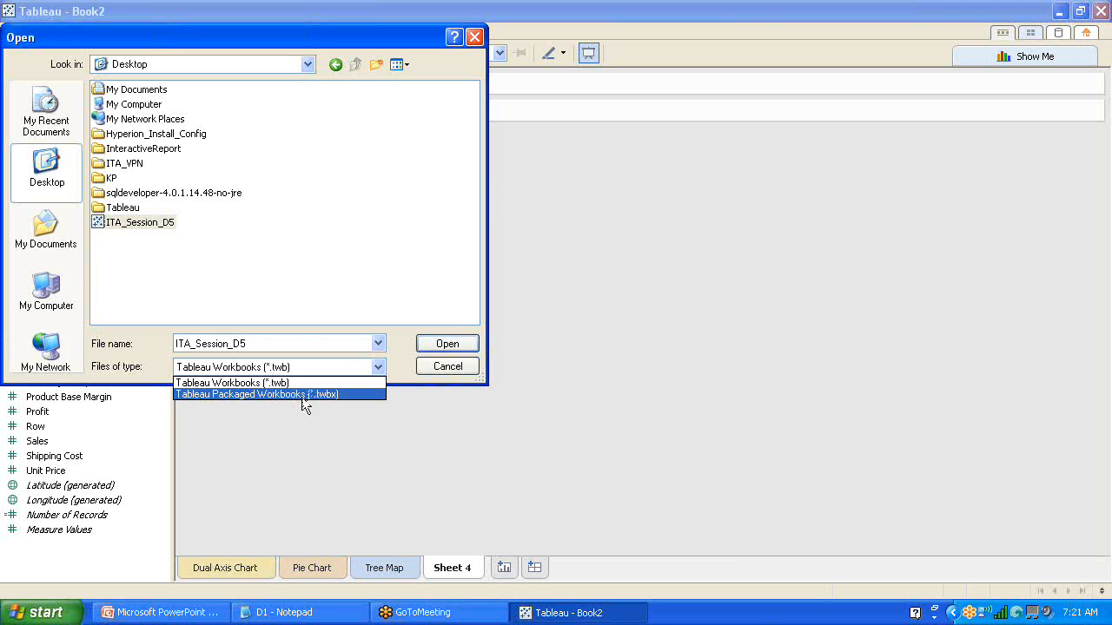
click(303, 395)
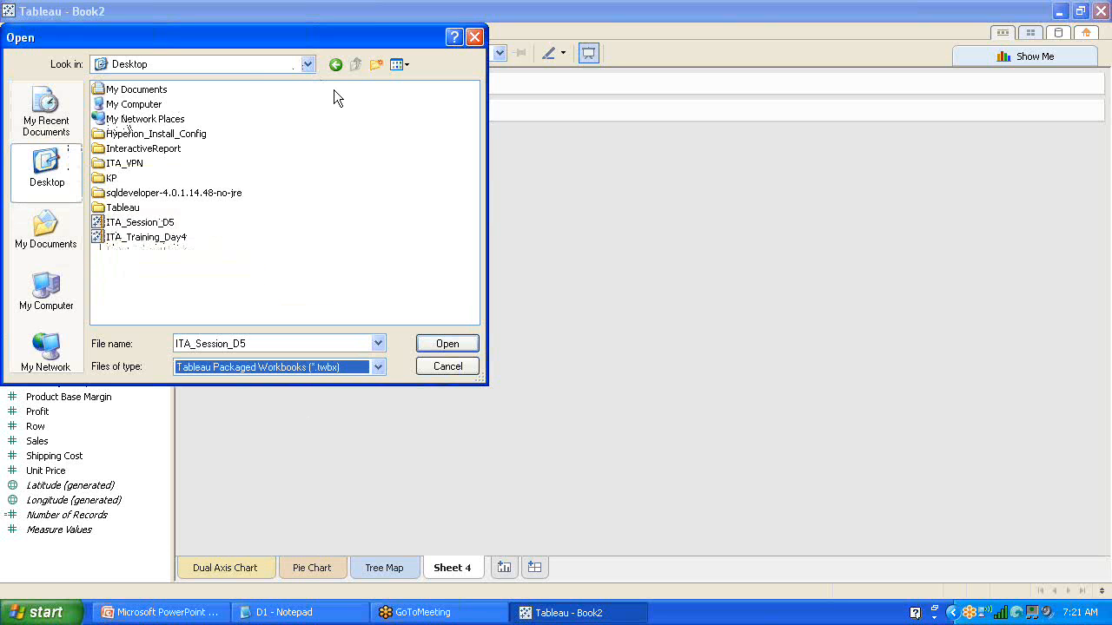
Browse to the Starters folder of the Fundamentals training files under the Tableau folder on Local Disk (D:).
click(308, 65)
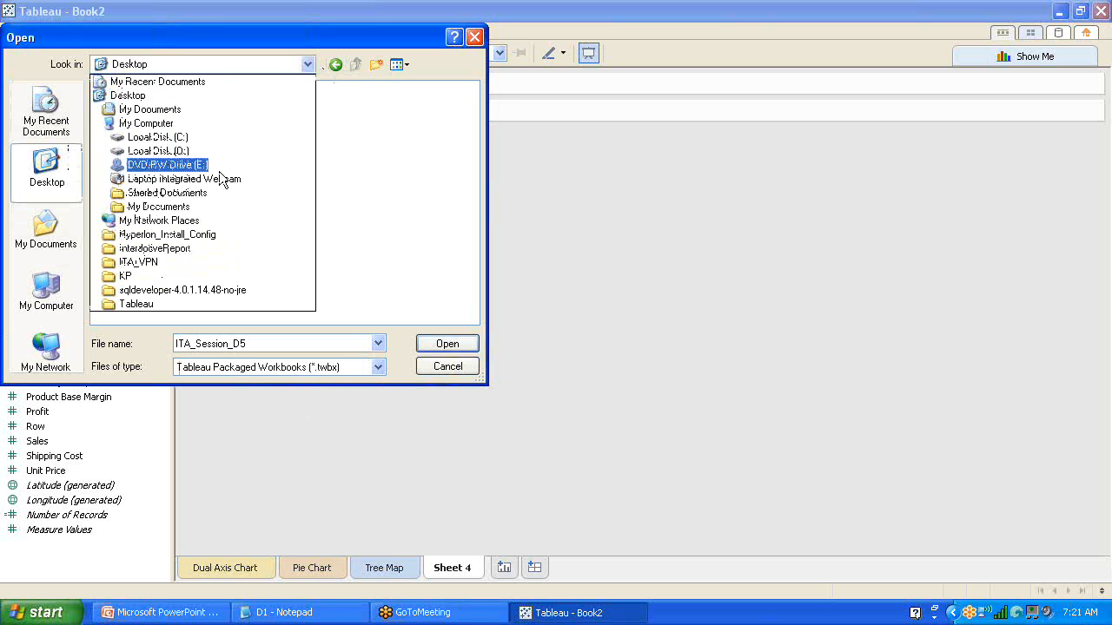
click(224, 158)
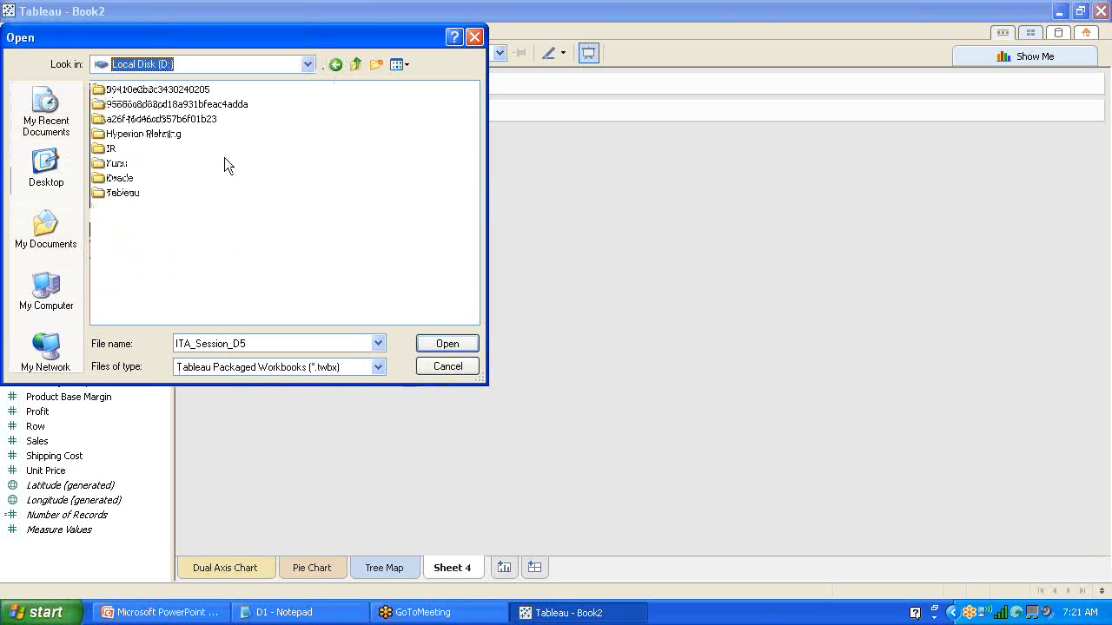
double_click(129, 193)
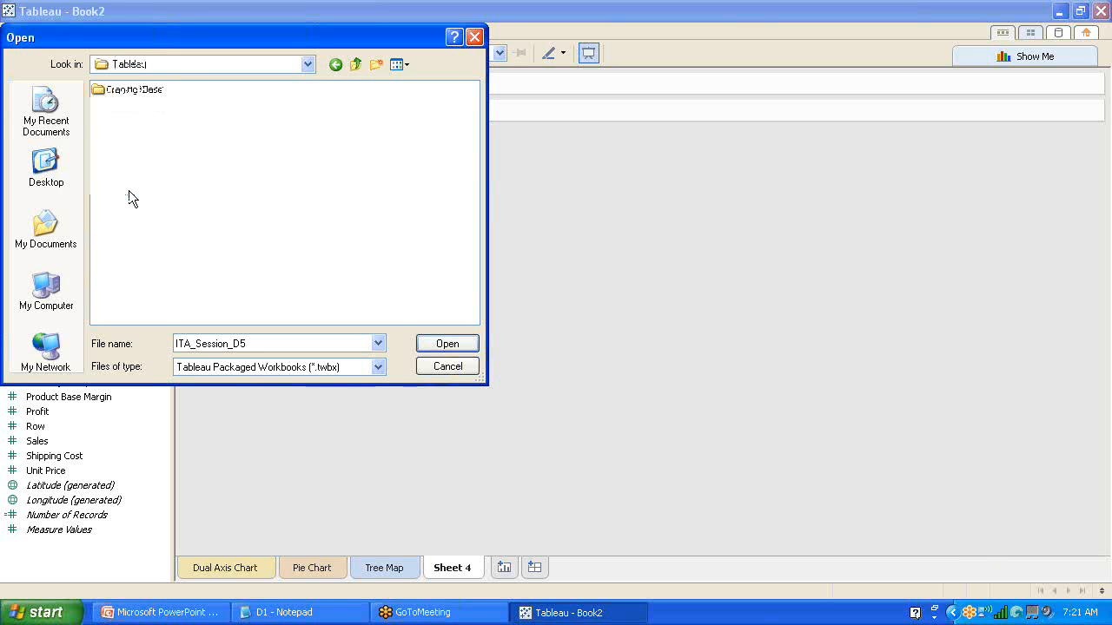
double_click(144, 91)
double_click(146, 104)
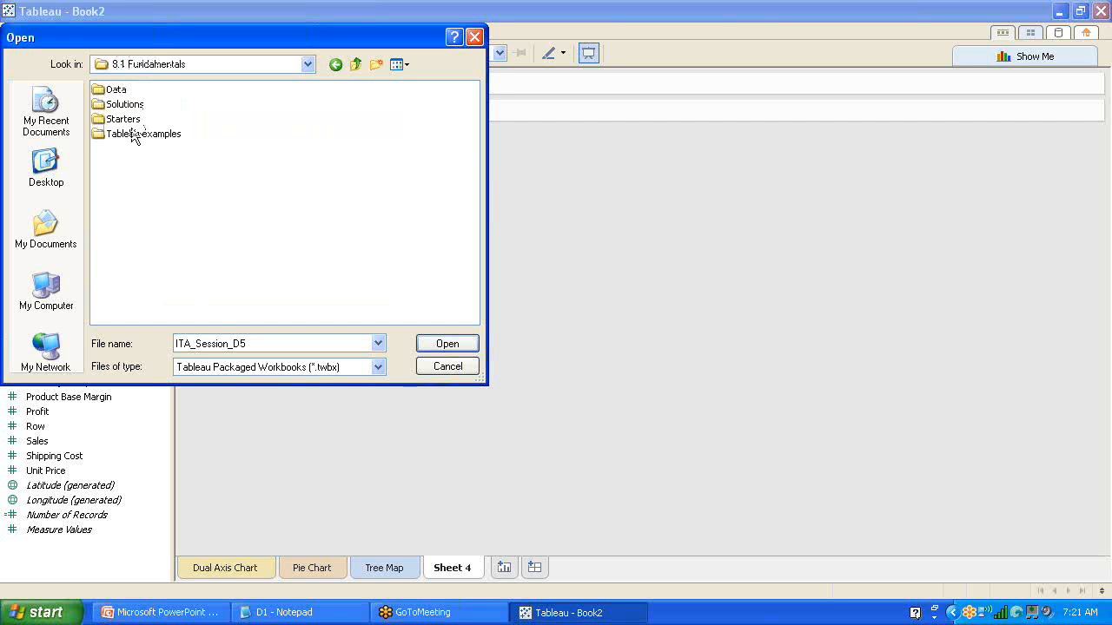
double_click(128, 126)
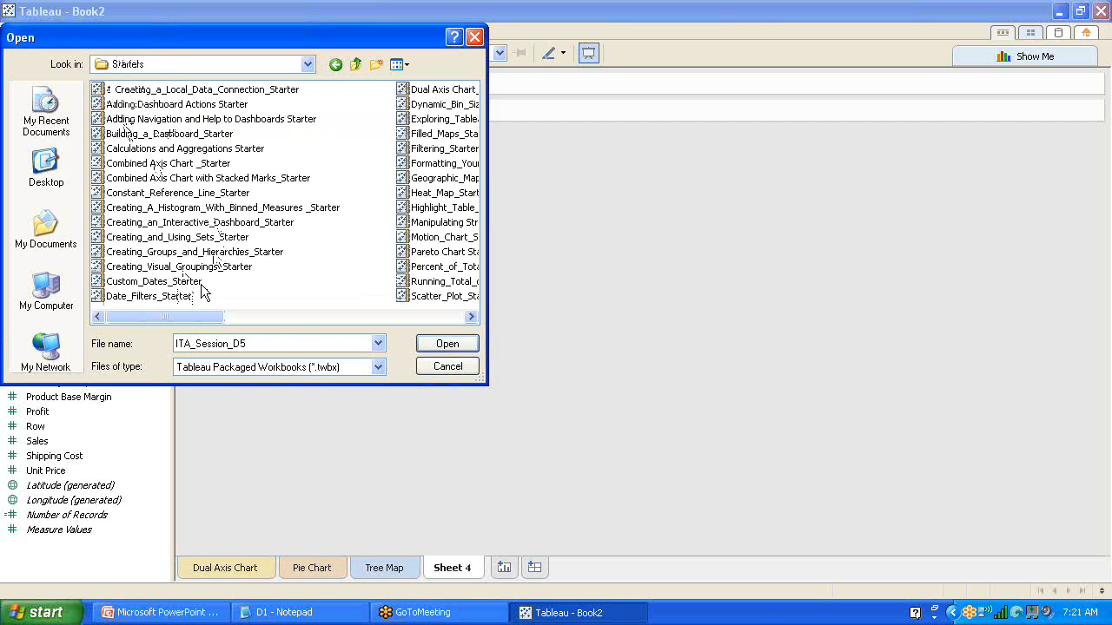
Import the Dynamic_Bin_Size_Starter packaged workbook into the current workbook.
click(183, 269)
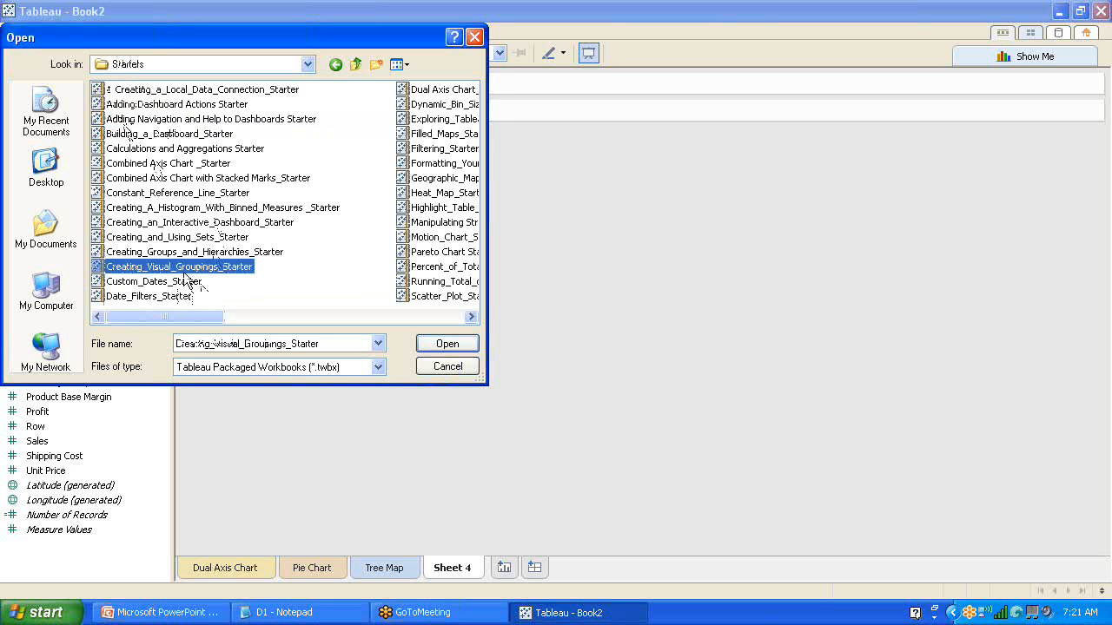
key(Down)
key(Down)
key(Down)
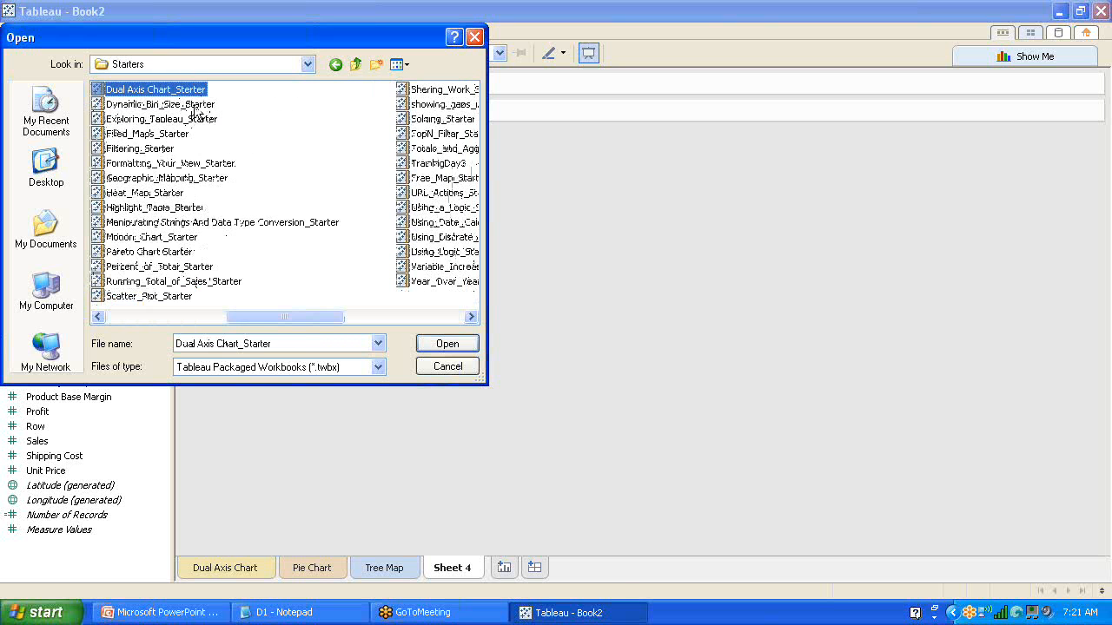
click(195, 105)
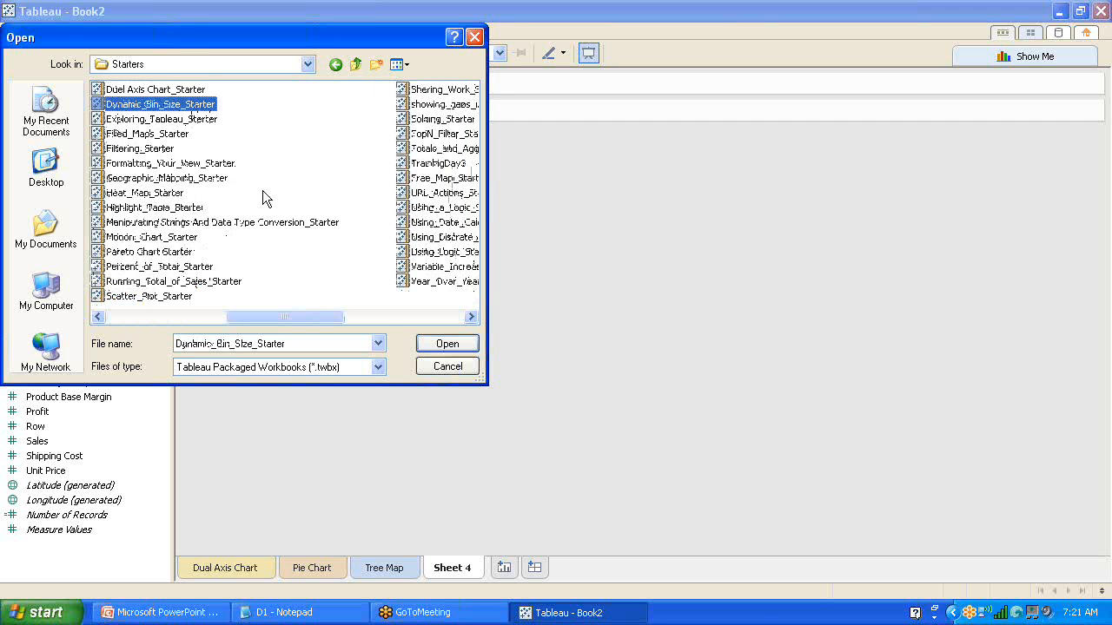
click(445, 346)
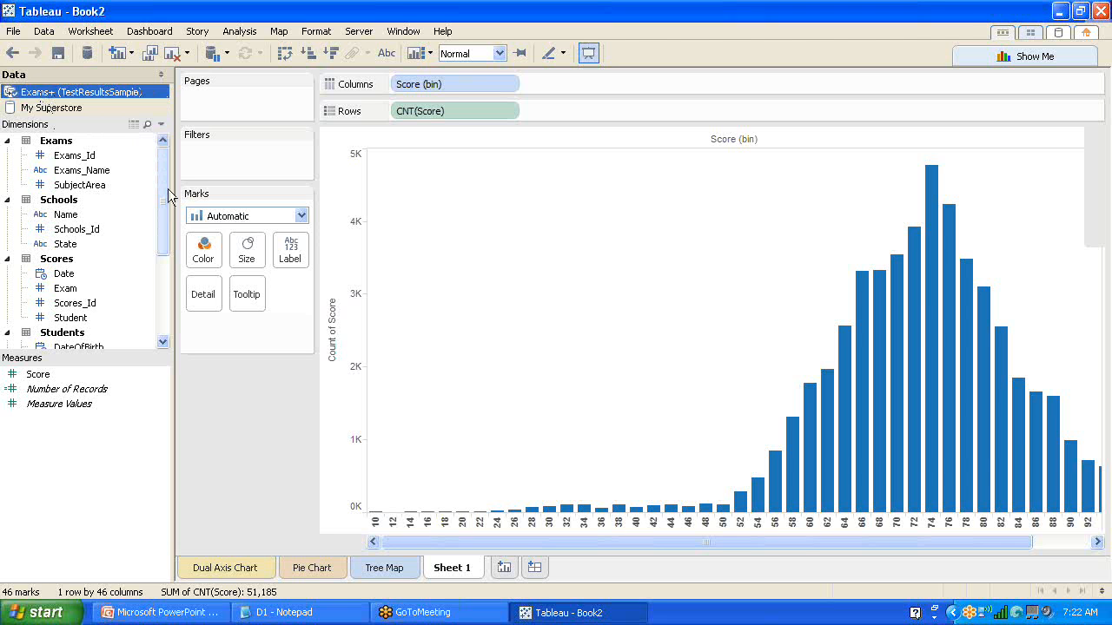
Rename the imported histogram sheet as Bin Map.
drag(167, 188, 167, 259)
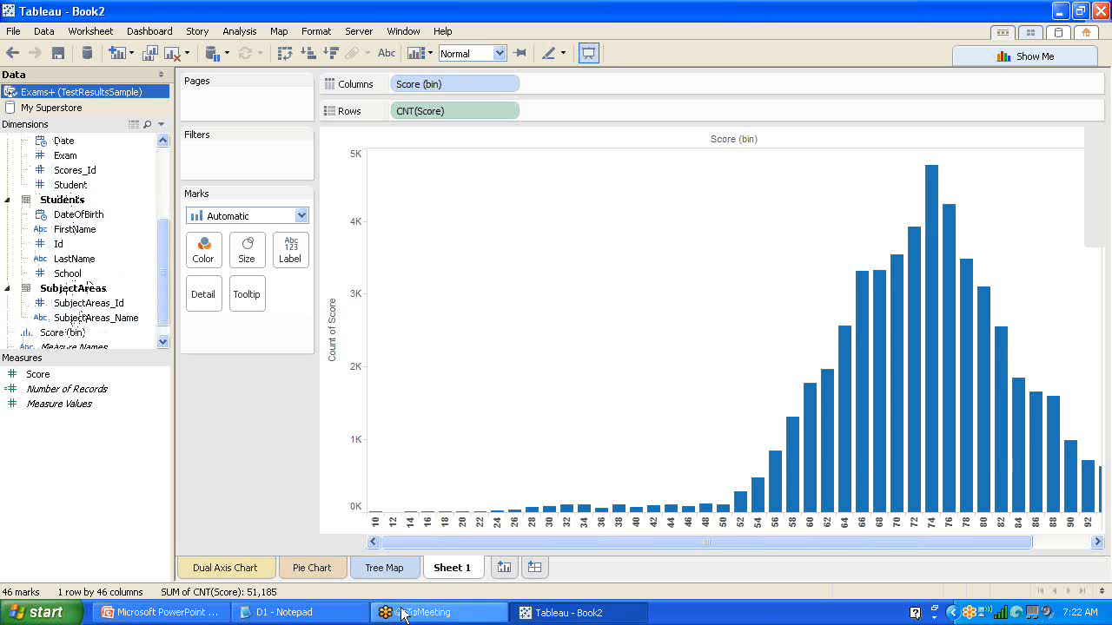
double_click(448, 568)
text(Bi)
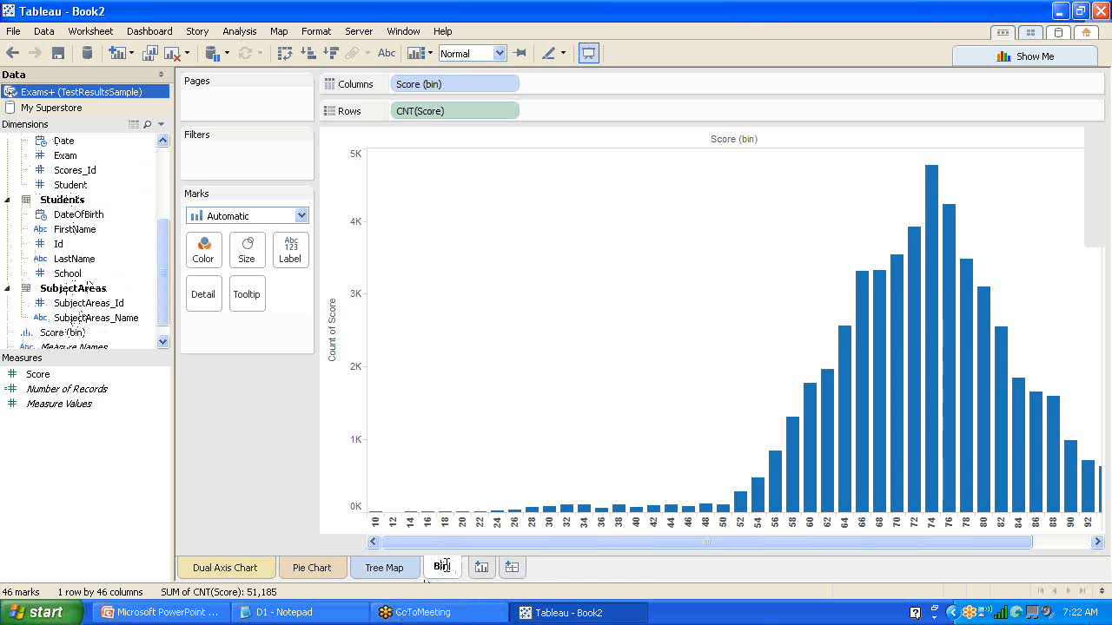
text(n Map)
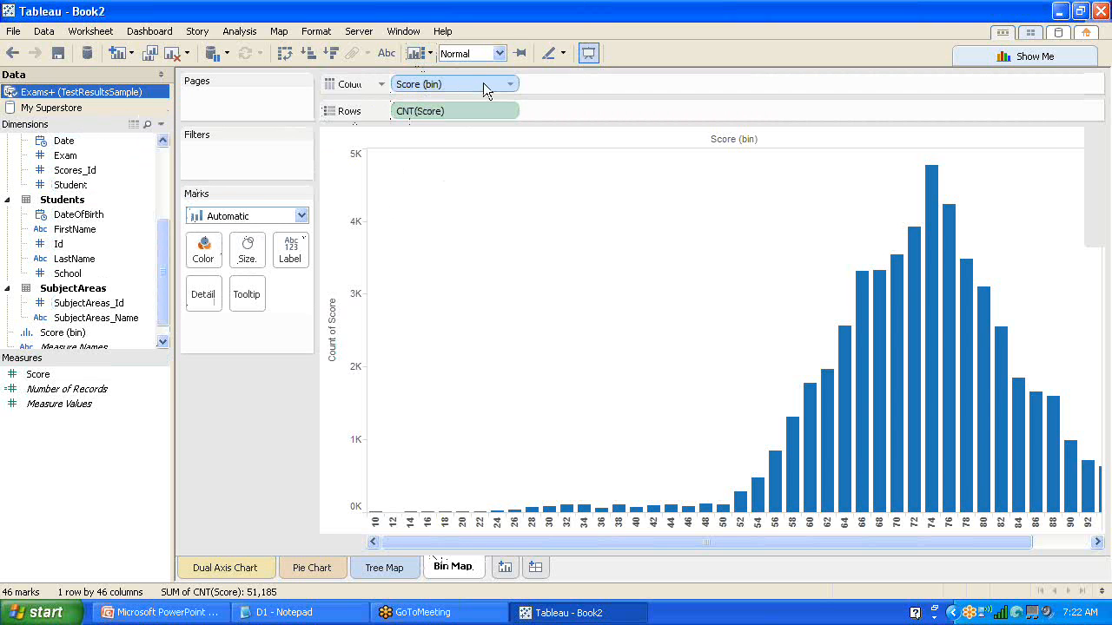
Check which aggregation the Score measure on Rows uses and close its options without changing it.
scroll(161, 259, down, 1)
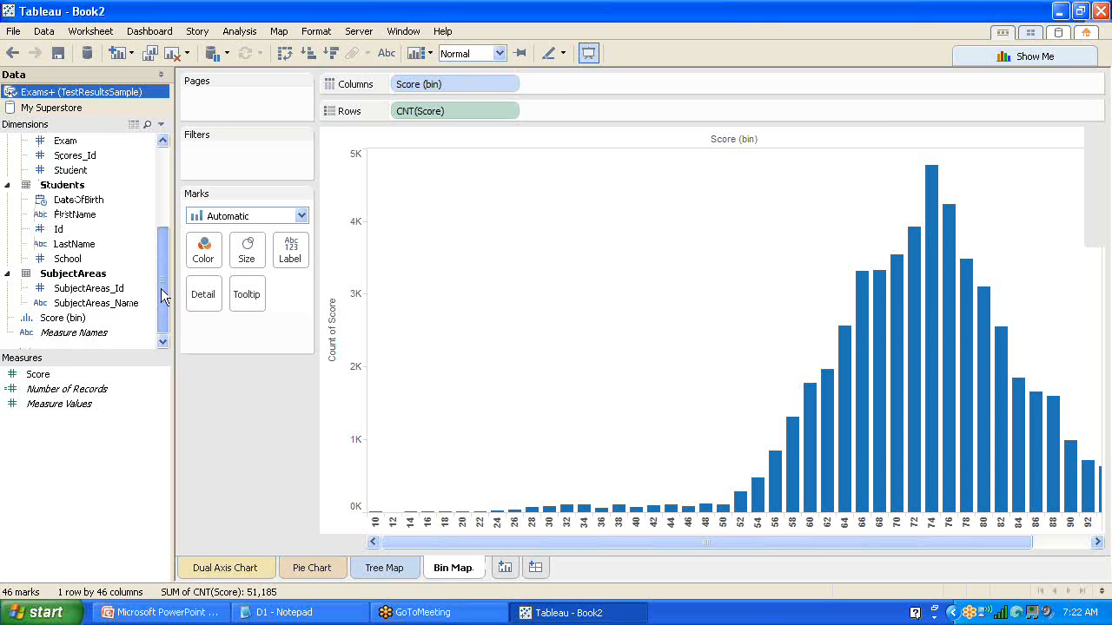
click(510, 109)
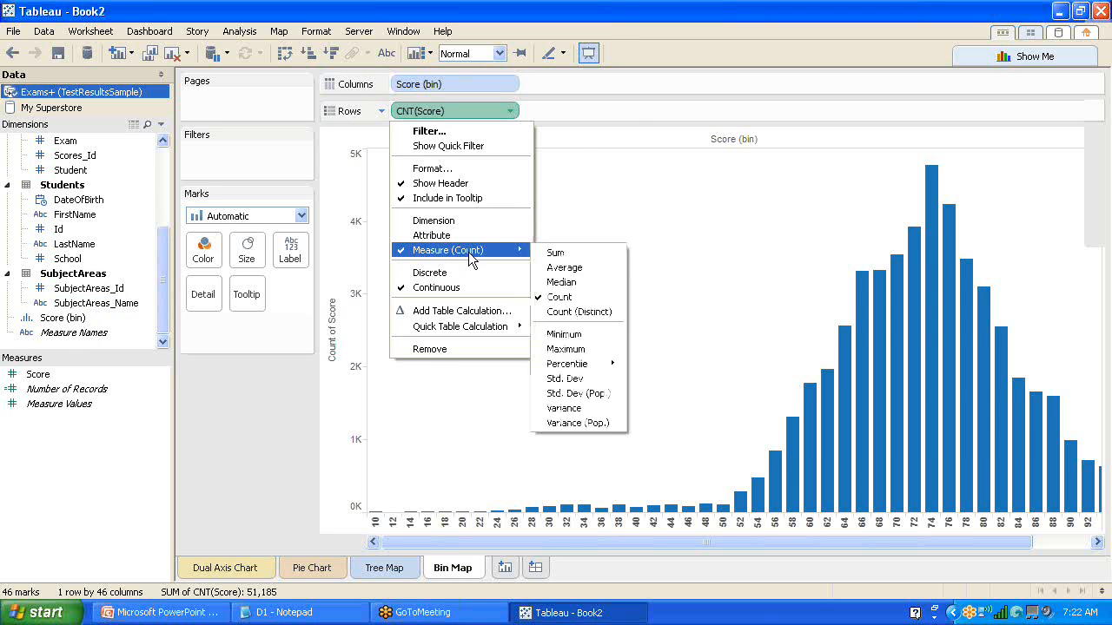
mouse_move(521, 250)
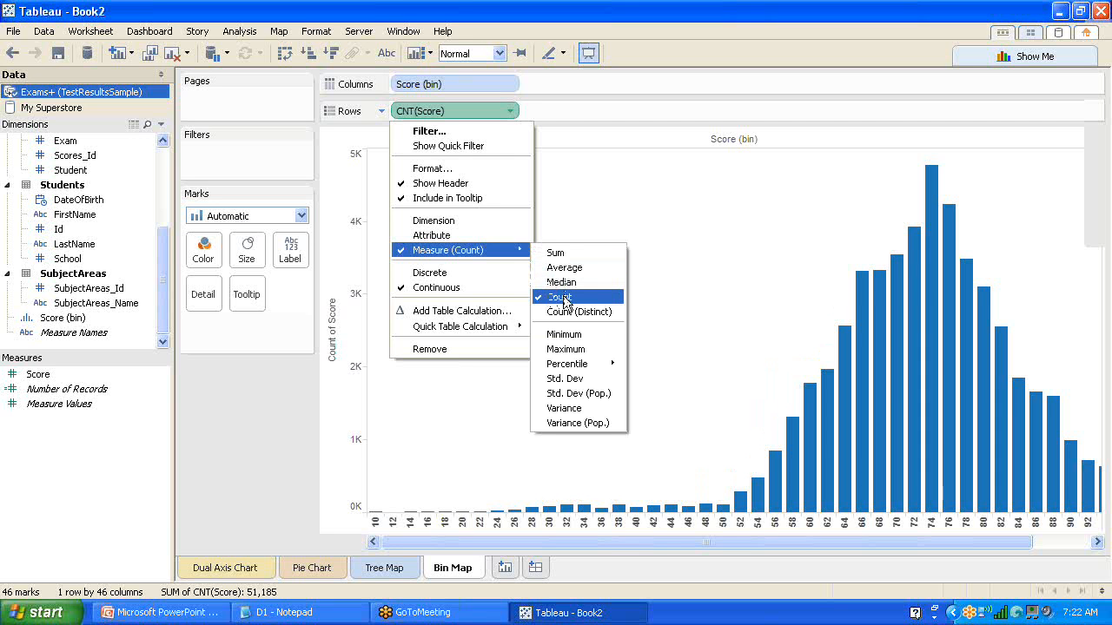
click(157, 274)
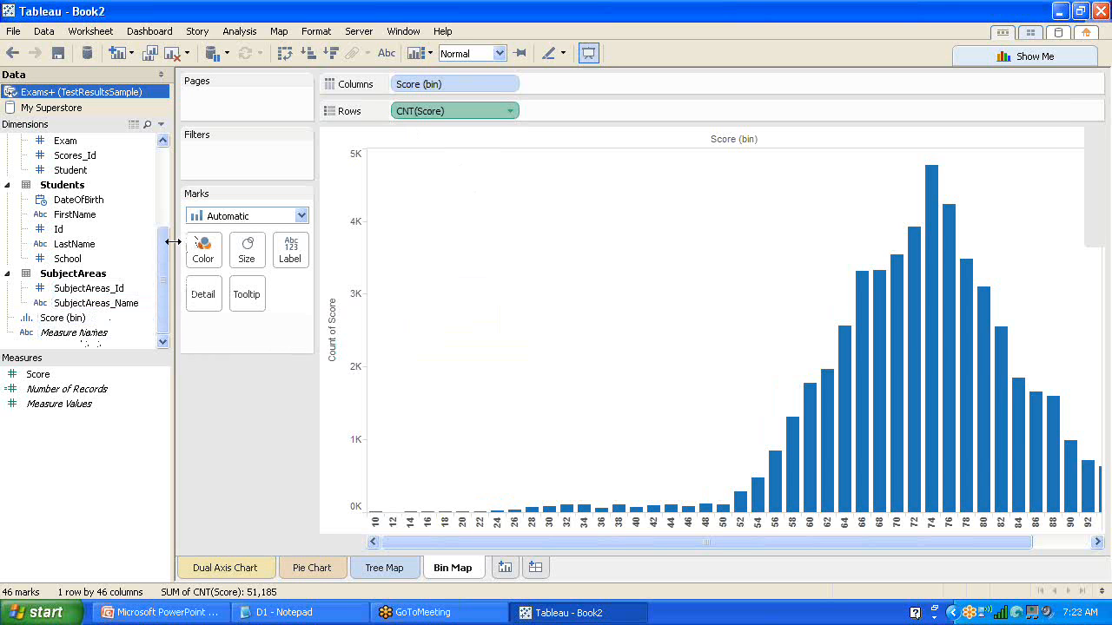
Start creating bins from the Score measure and name the new field Dynamic Score Bins.
right_click(95, 376)
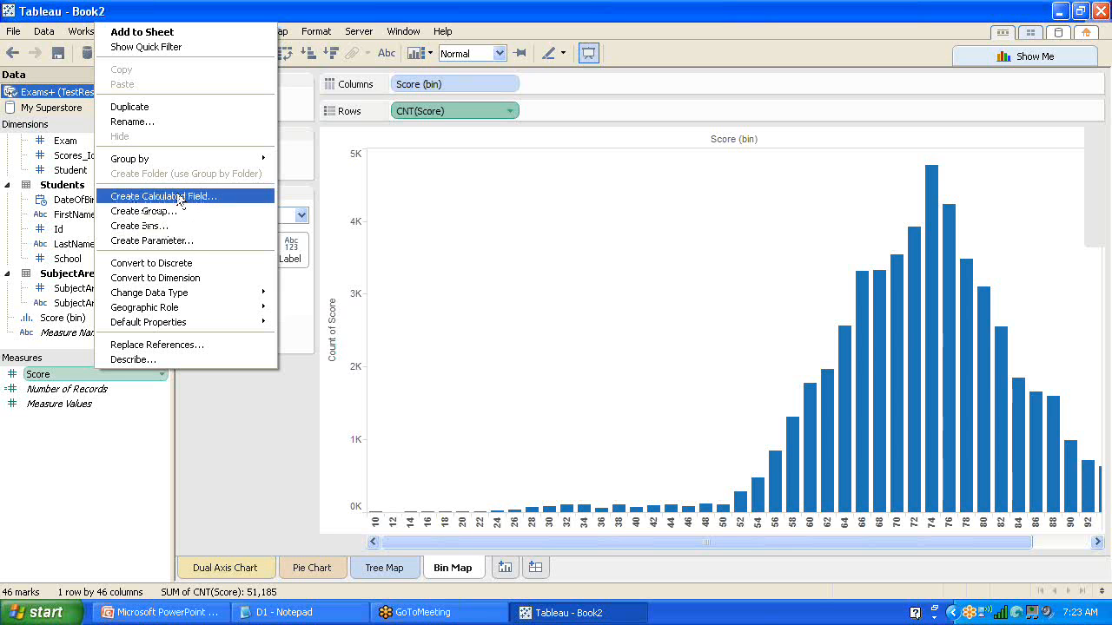
click(153, 227)
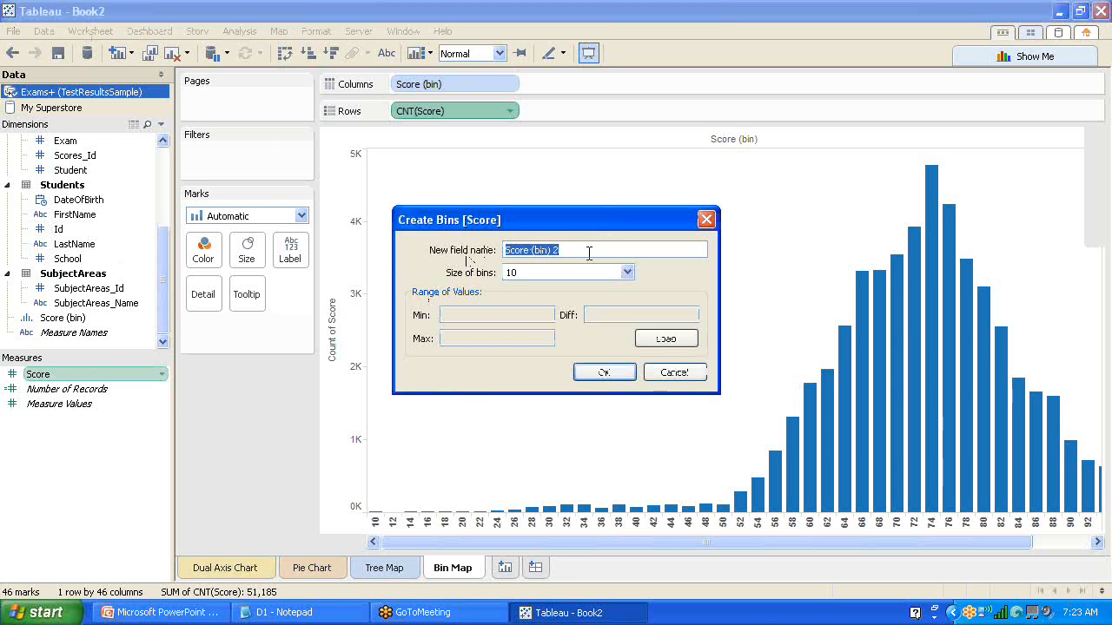
text(Dynami)
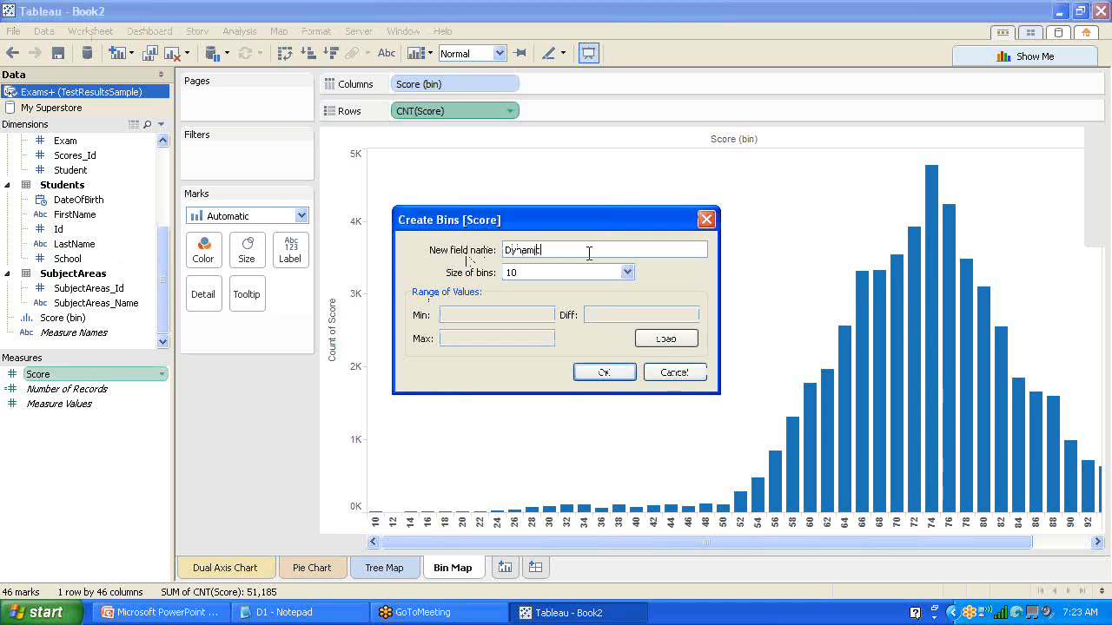
text(c.)
text(Score.B)
text(in)
text(s)
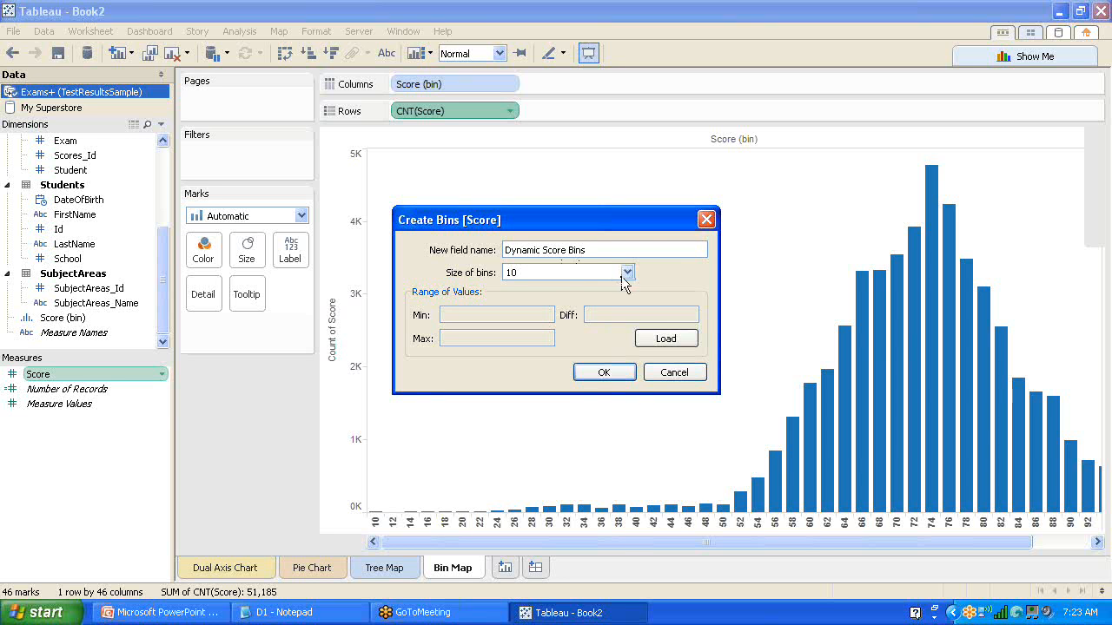
Use a new parameter for the size of the bins and name it Score Bin Size.
click(626, 272)
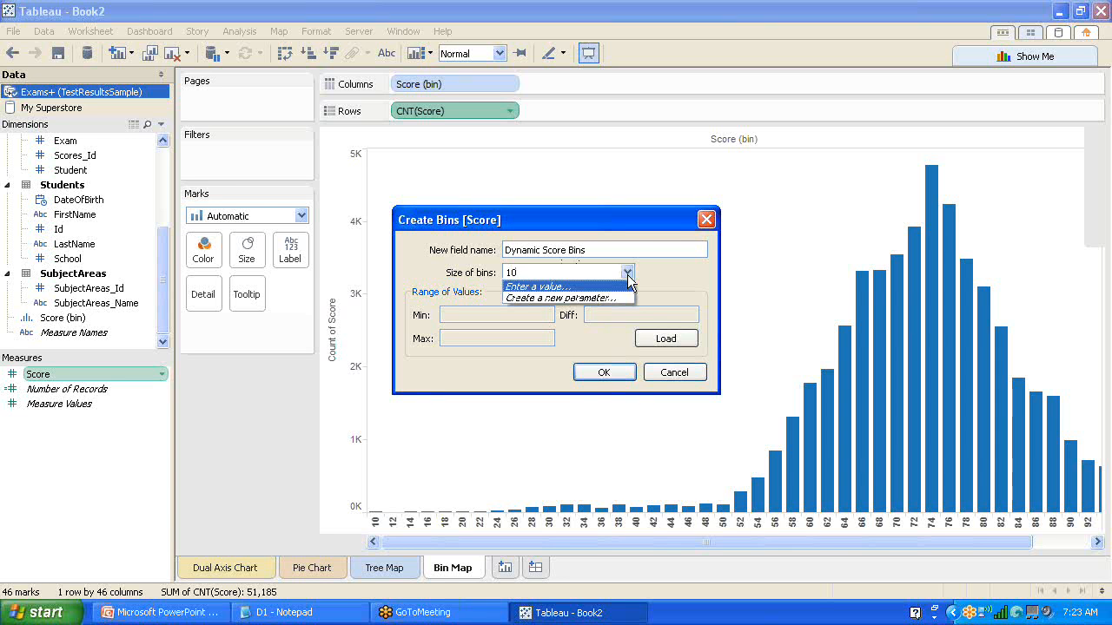
click(572, 298)
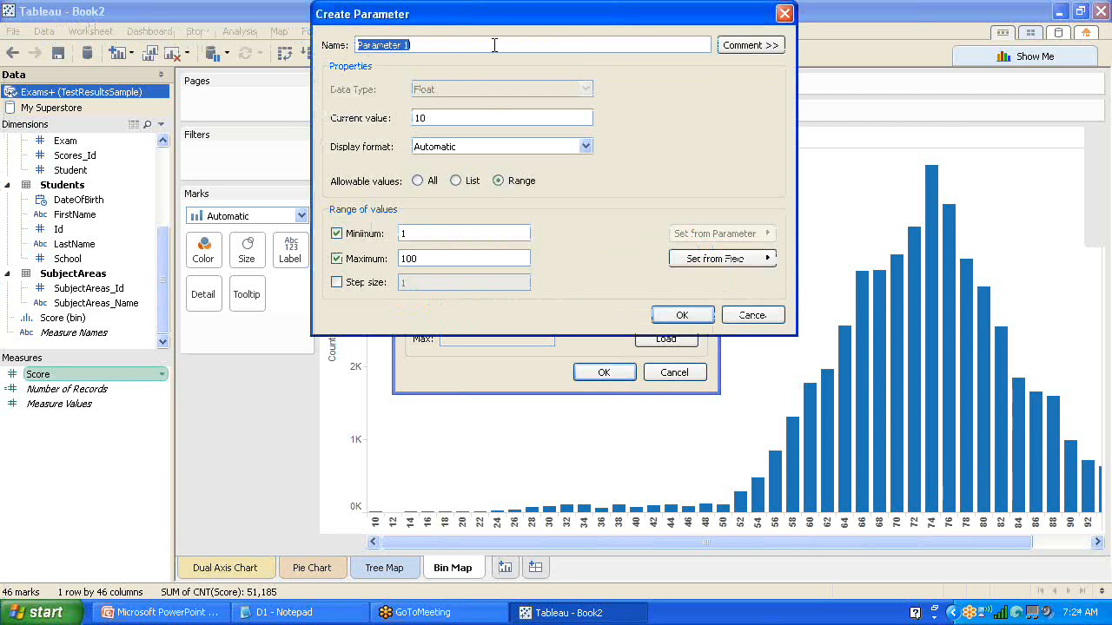
text(Score Bin Size)
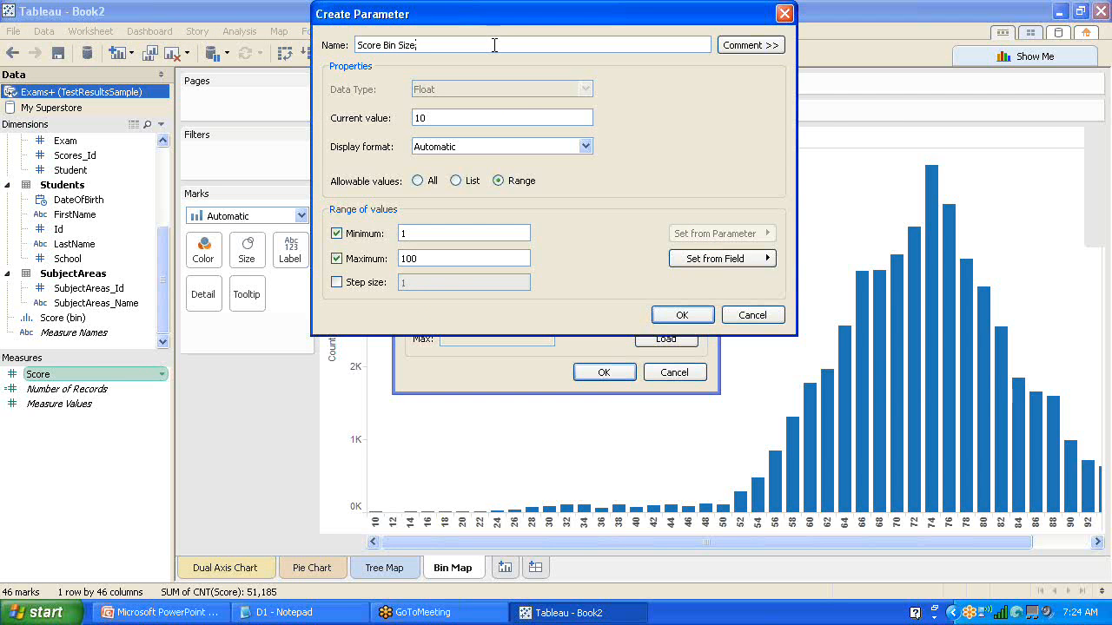
Set the new parameter's current value to 1 and restrict its allowable values to a range.
click(527, 119)
drag(430, 119, 411, 124)
text(1)
click(419, 182)
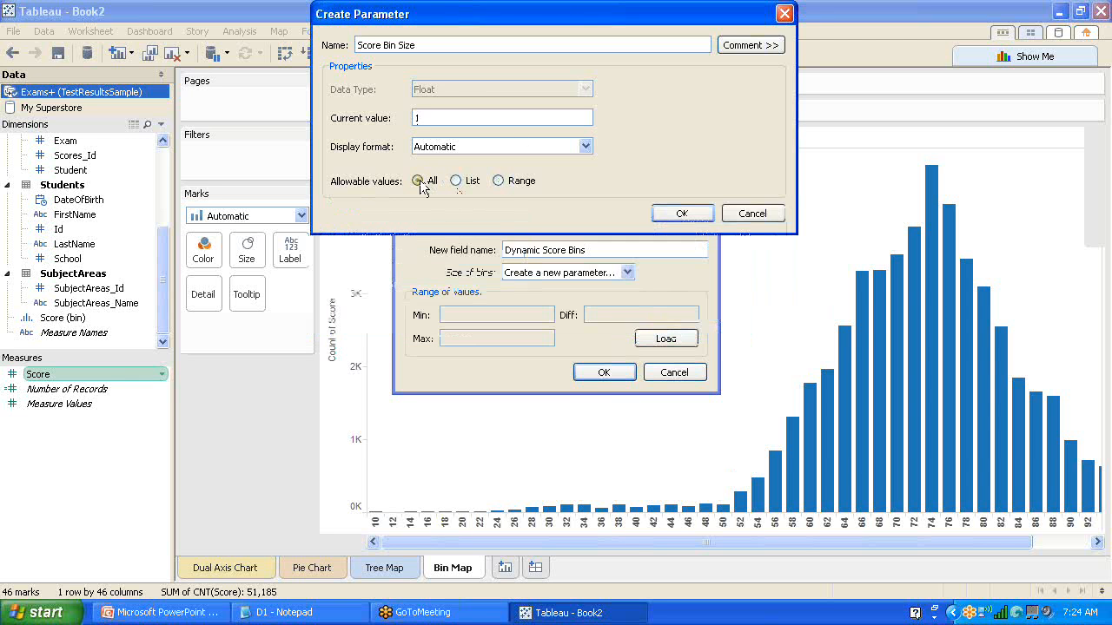
click(500, 183)
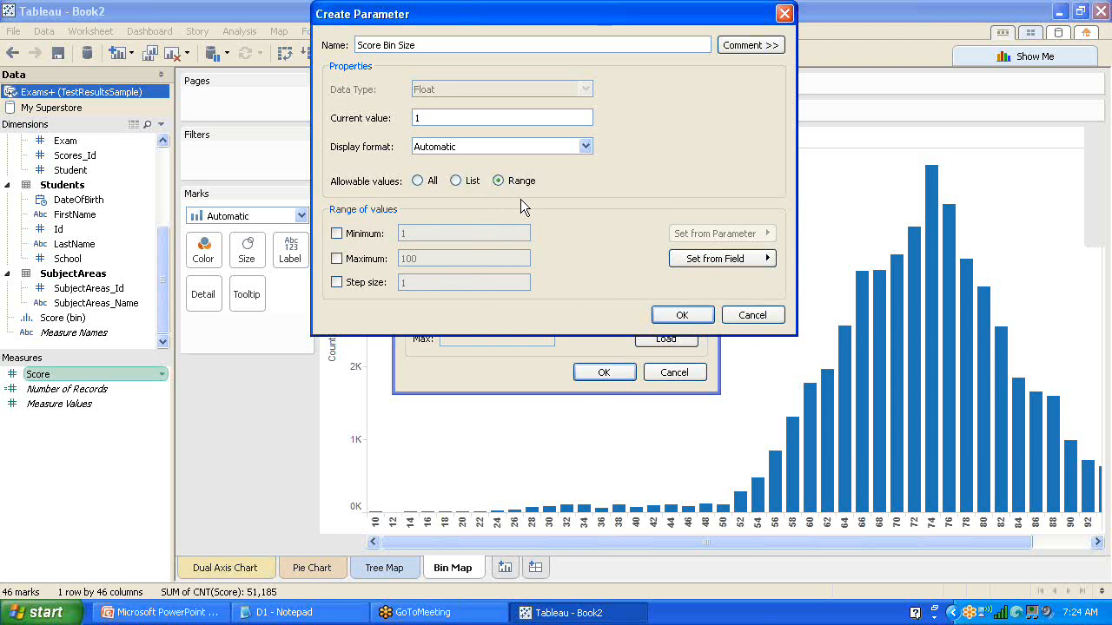
Limit the parameter's range to minimum 1, maximum 25 and step size 1, keep the automatic display format, and create it.
click(336, 233)
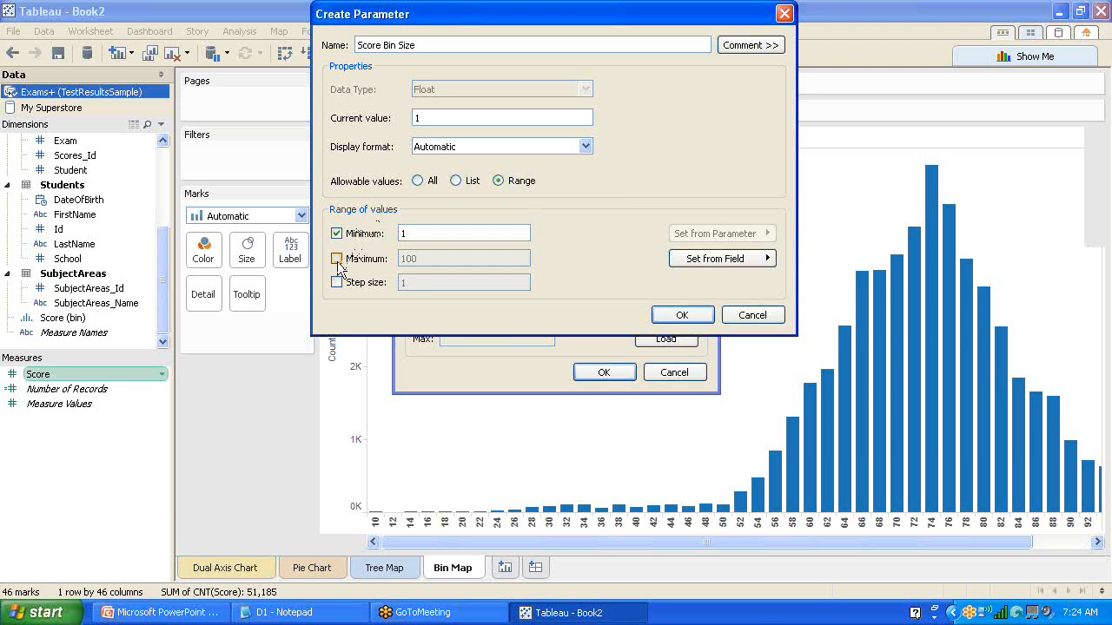
click(337, 258)
click(337, 282)
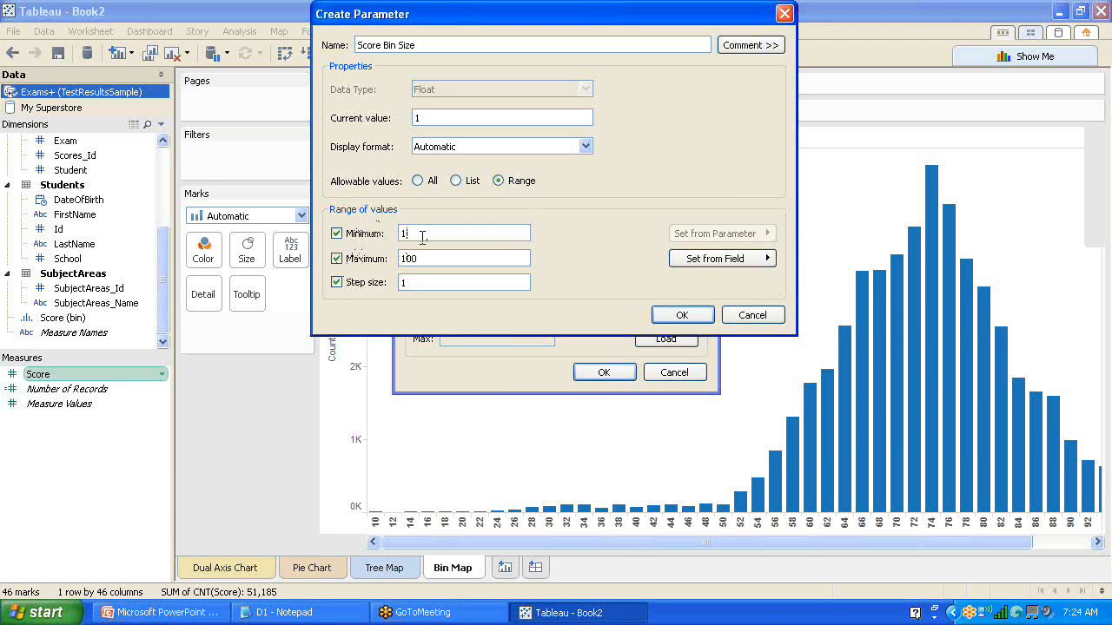
key(Tab)
text(23)
click(585, 146)
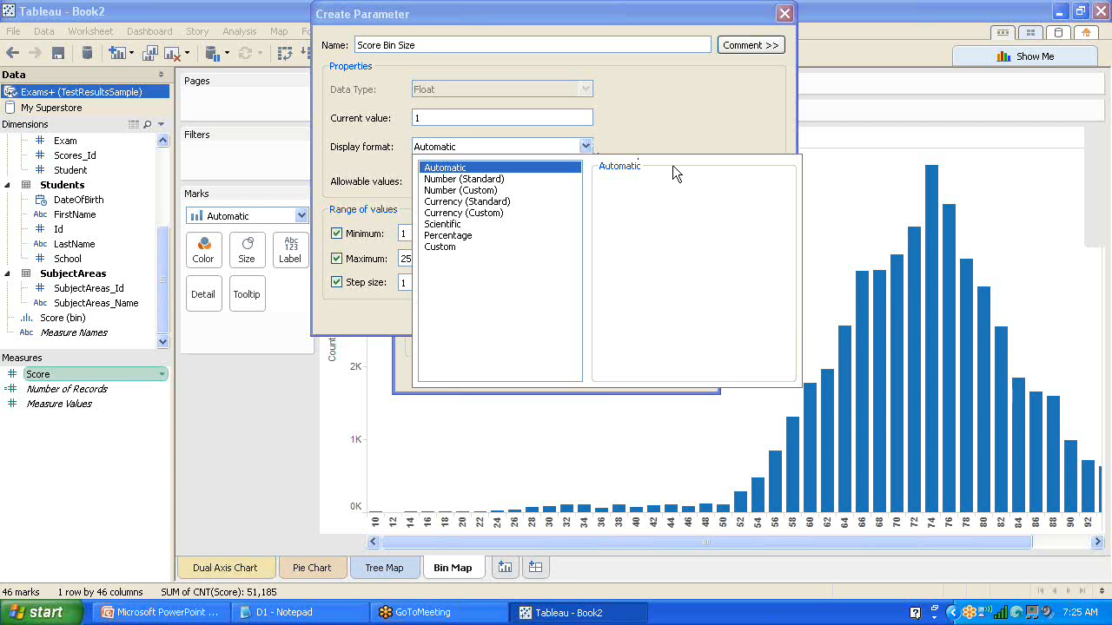
click(675, 130)
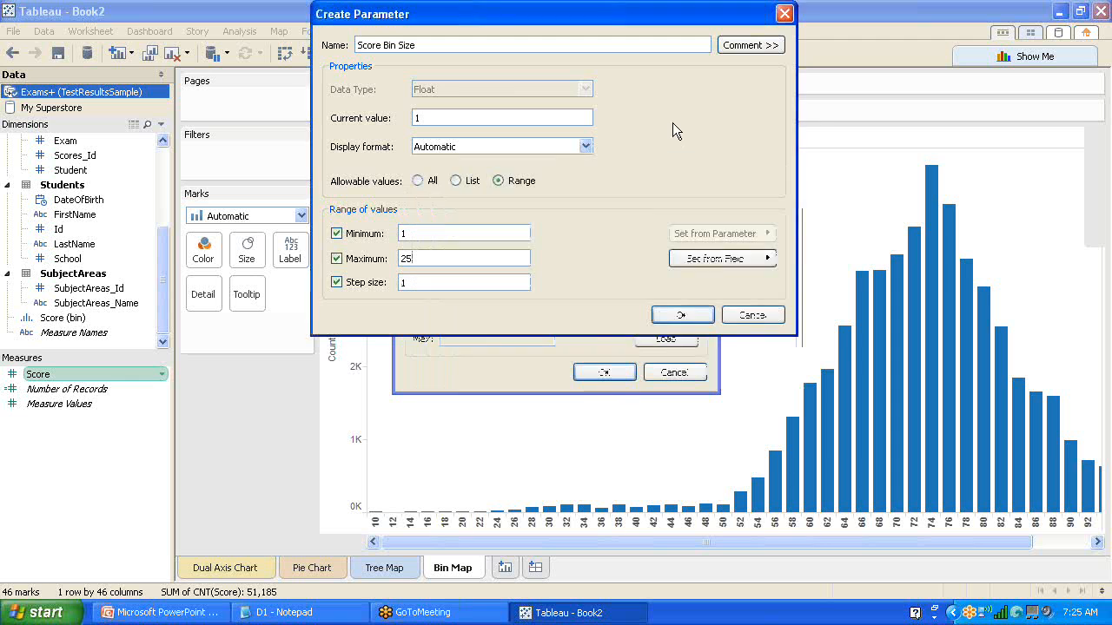
click(686, 316)
Use the Score Bin Size parameter as the size of bins and create the Dynamic Score Bins field.
click(627, 273)
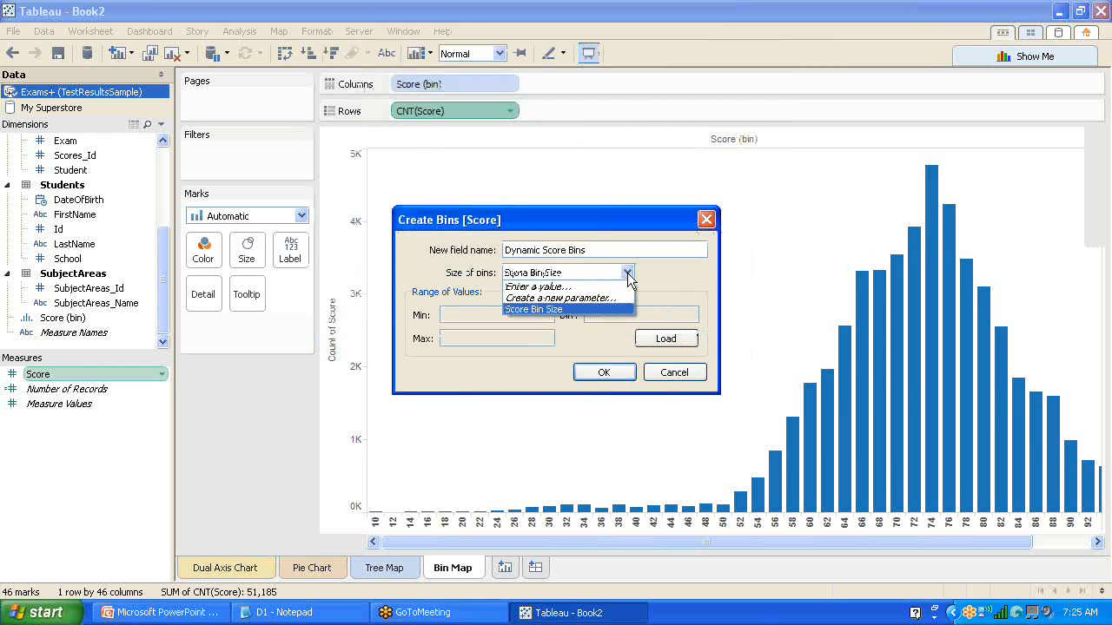
click(547, 310)
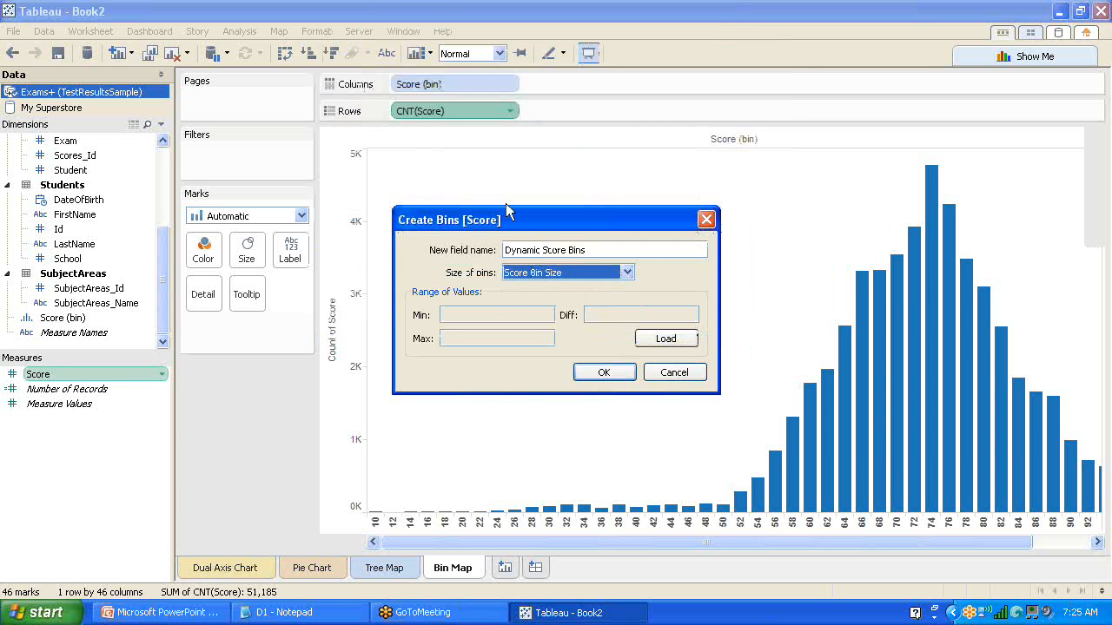
click(604, 373)
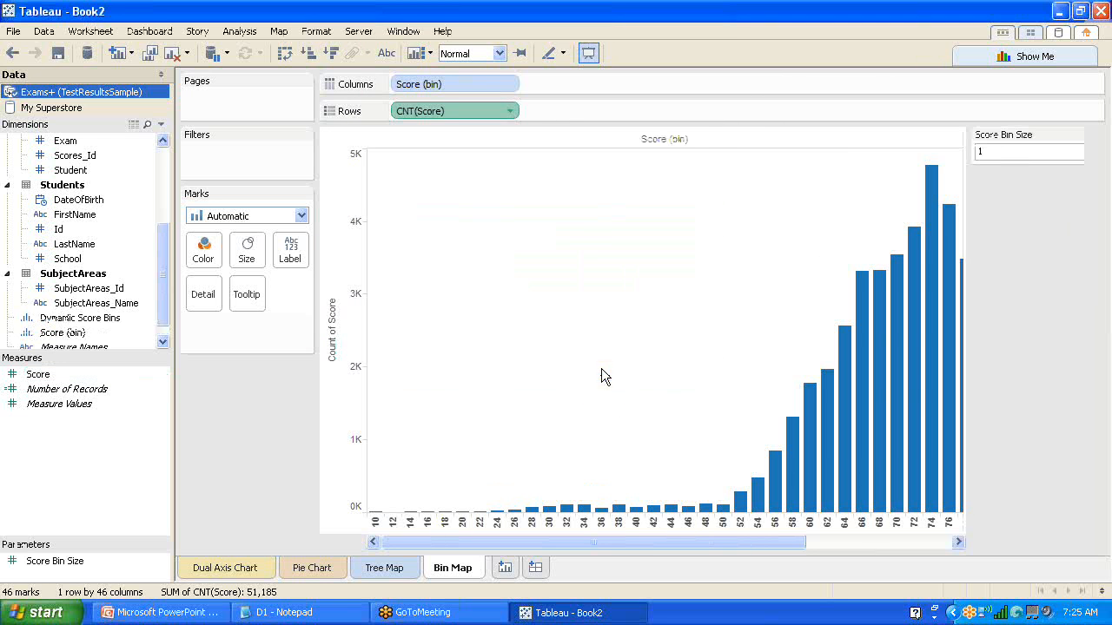
Review the settings of the Score Bin Size parameter and close them without changes.
right_click(68, 570)
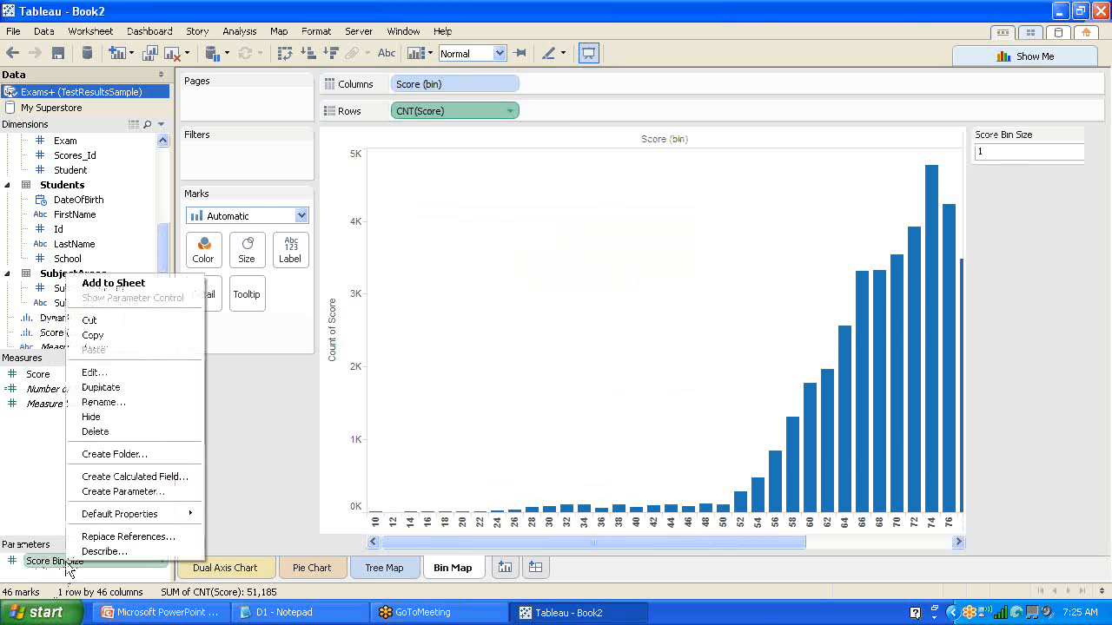
click(112, 371)
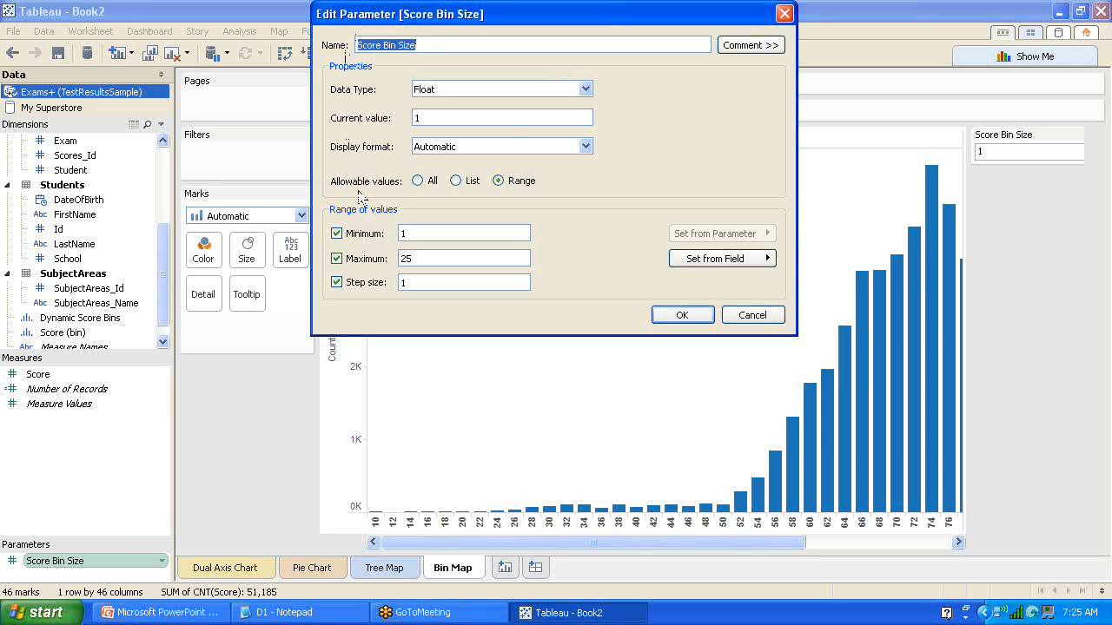
click(784, 13)
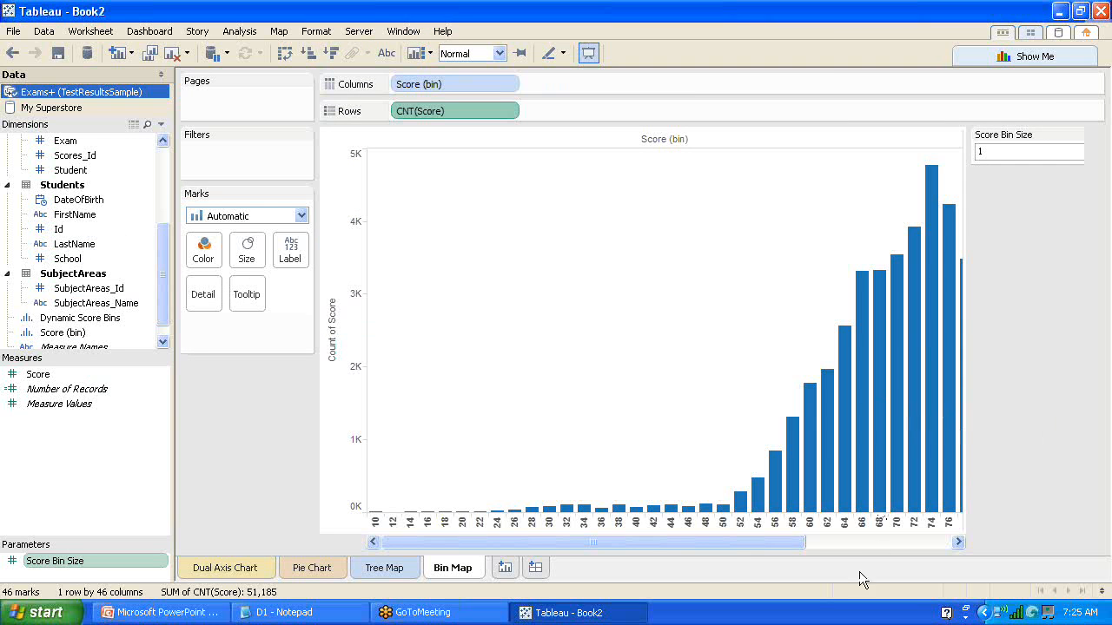
Show the Score Bin Size parameter control as a slider and move it beneath the Marks card.
drag(731, 546, 902, 543)
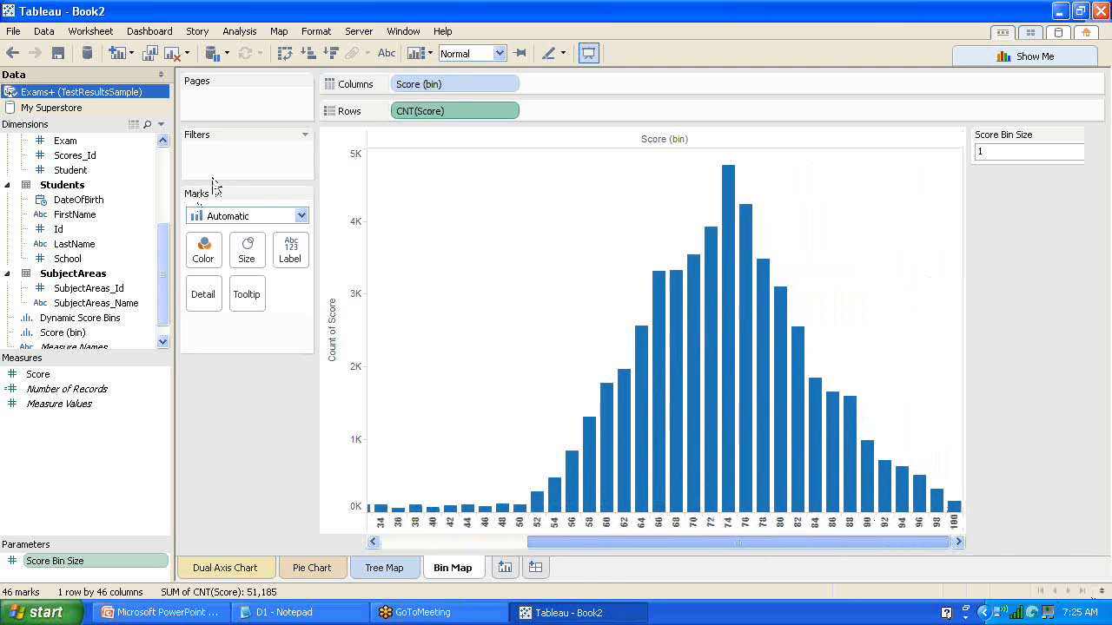
click(1081, 11)
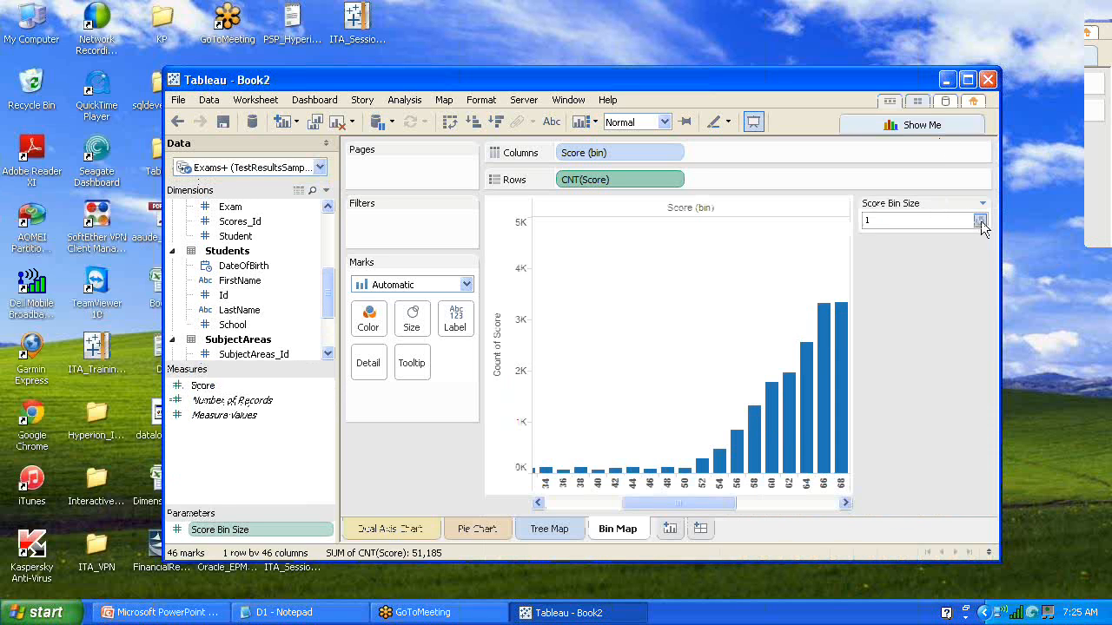
click(982, 207)
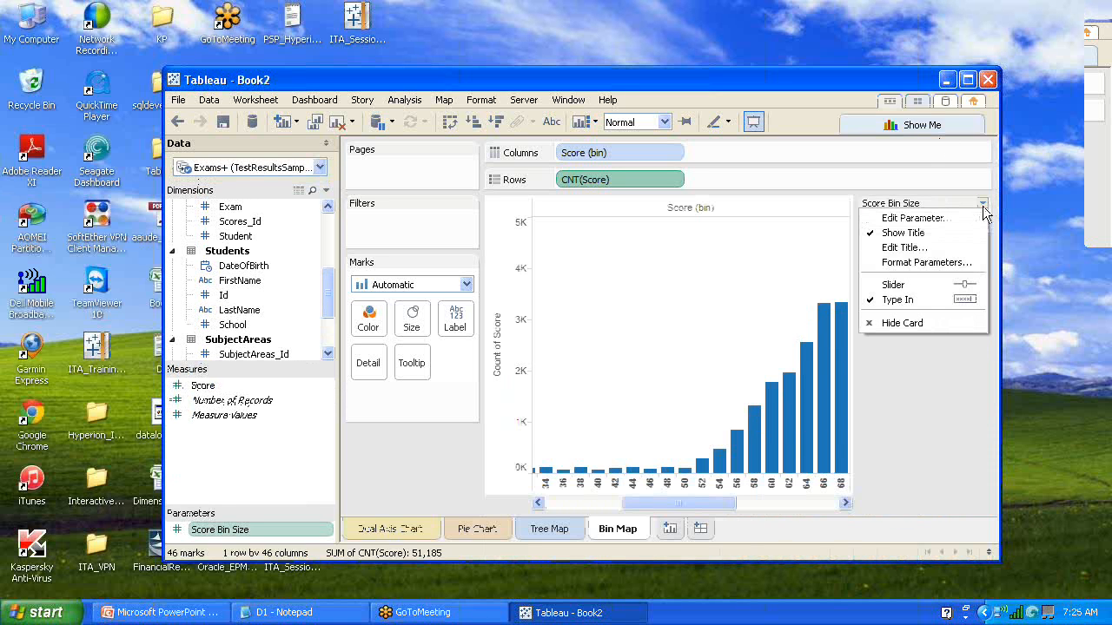
click(903, 285)
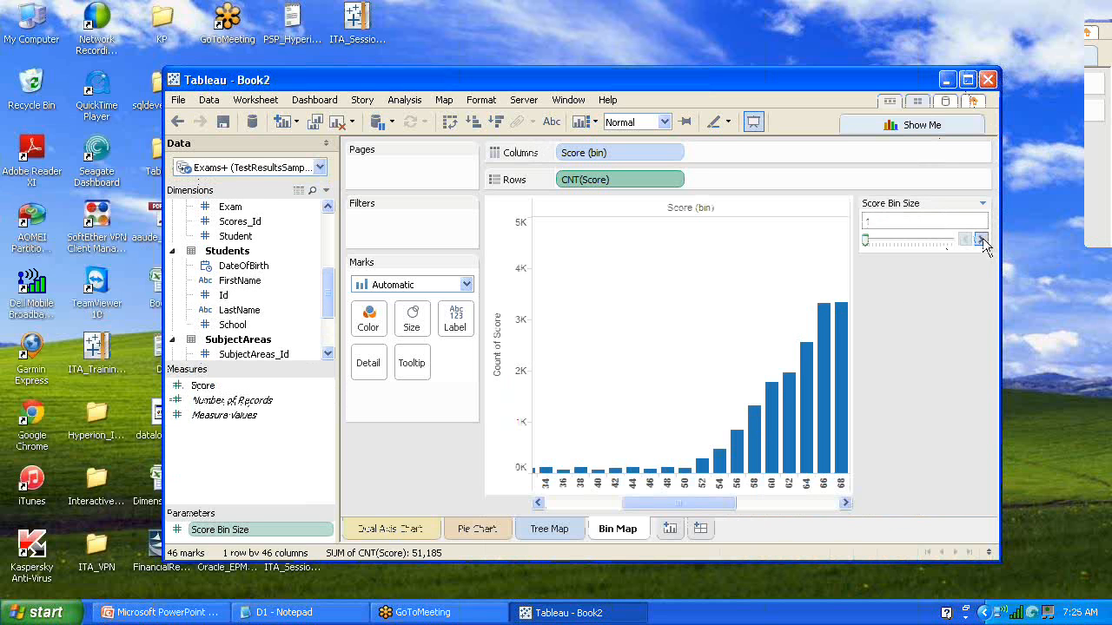
drag(934, 204, 430, 461)
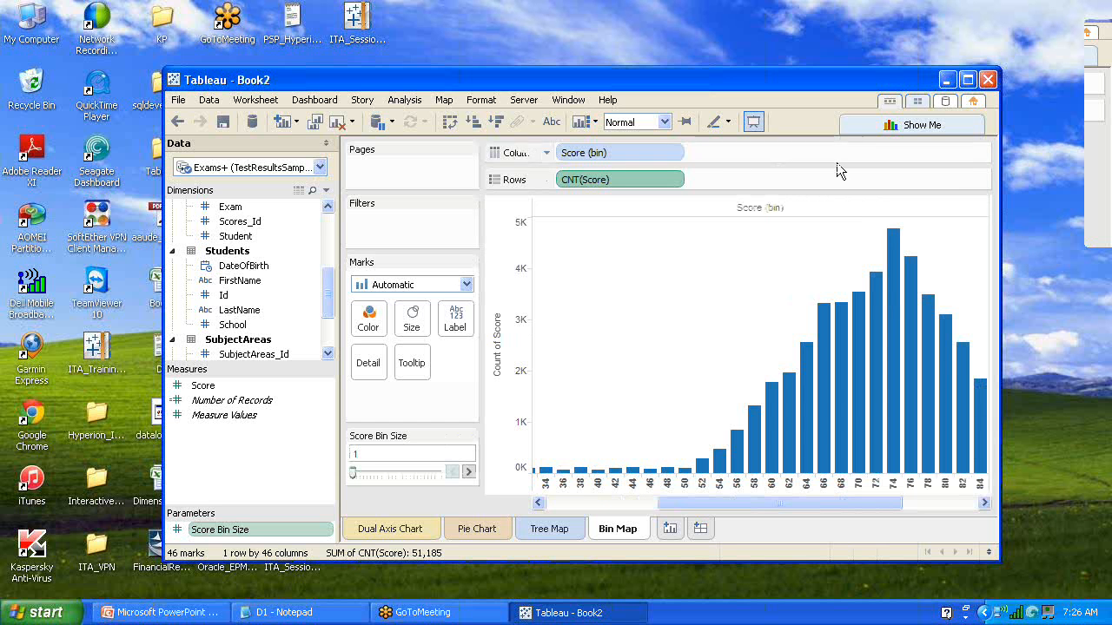
click(968, 80)
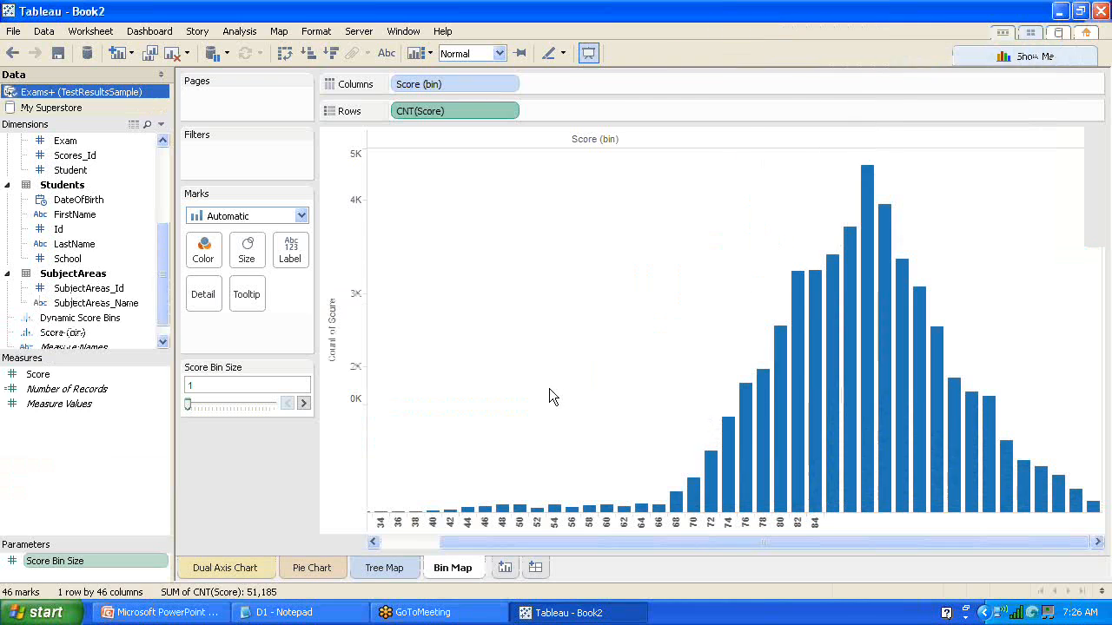
Raise the Score Bin Size one step at a time to 9 while Score (bin) is on Columns.
click(302, 403)
click(303, 403)
click(302, 403)
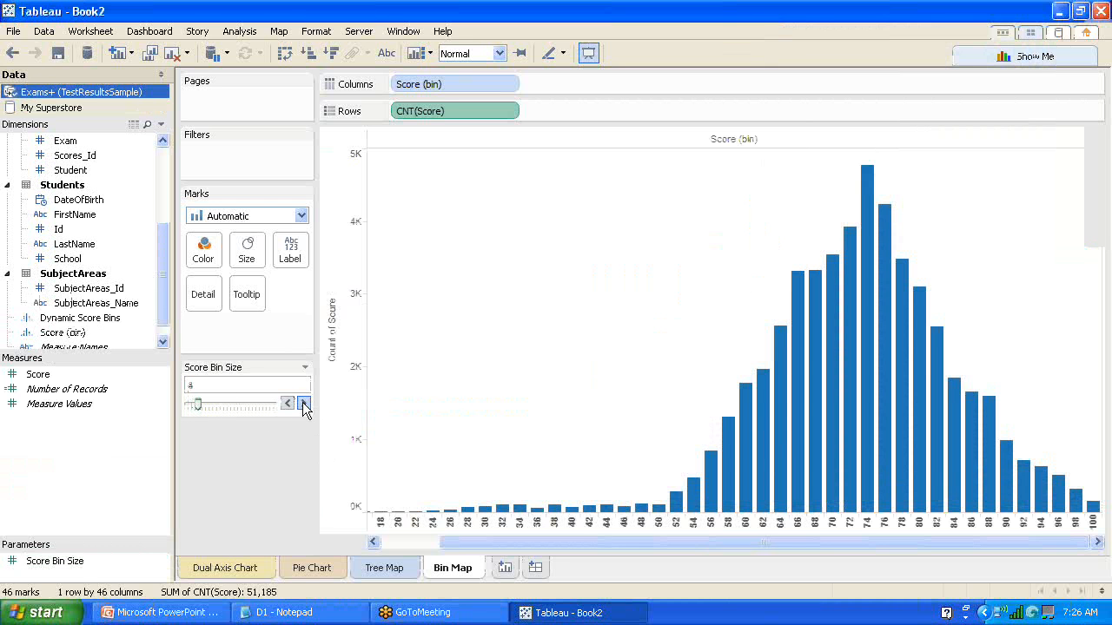
click(302, 403)
click(303, 403)
click(302, 403)
click(302, 403)
click(302, 403)
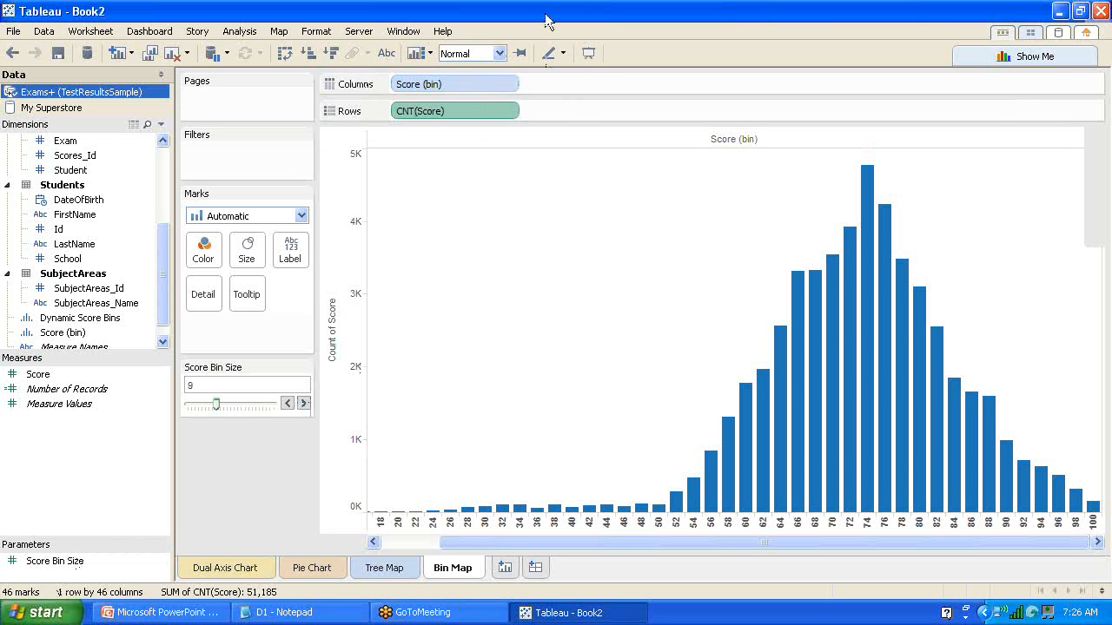
Lower the Score Bin Size one step at a time to 3.
click(287, 403)
click(286, 403)
click(287, 403)
click(286, 403)
click(286, 403)
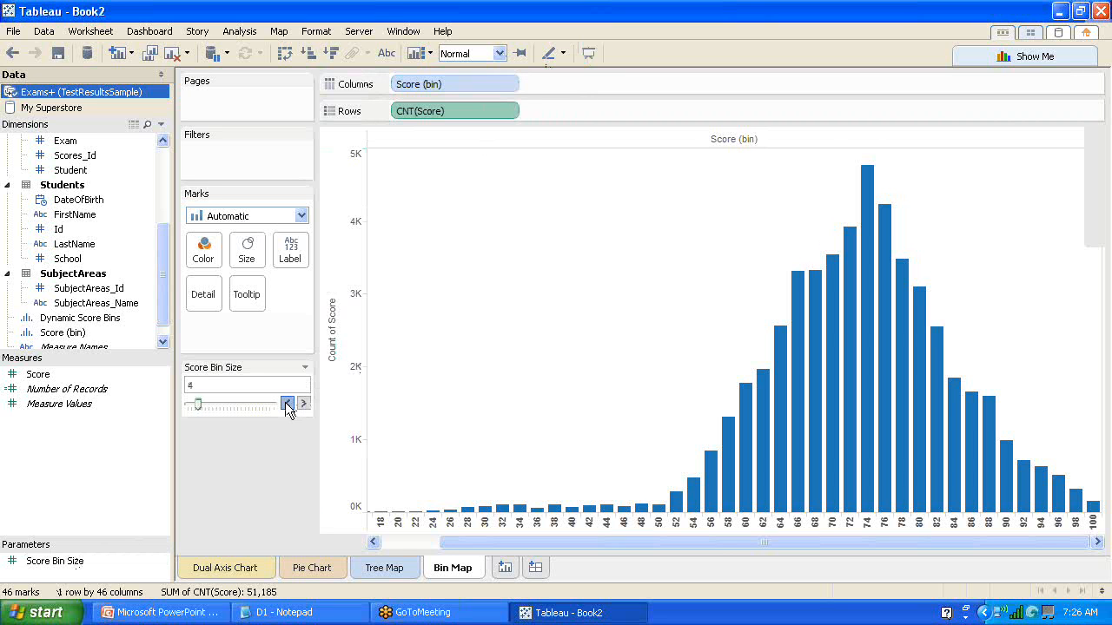
click(287, 403)
Replace Score (bin) on Columns with Dynamic Score Bins and reduce the Score Bin Size to 2.
drag(164, 249, 164, 315)
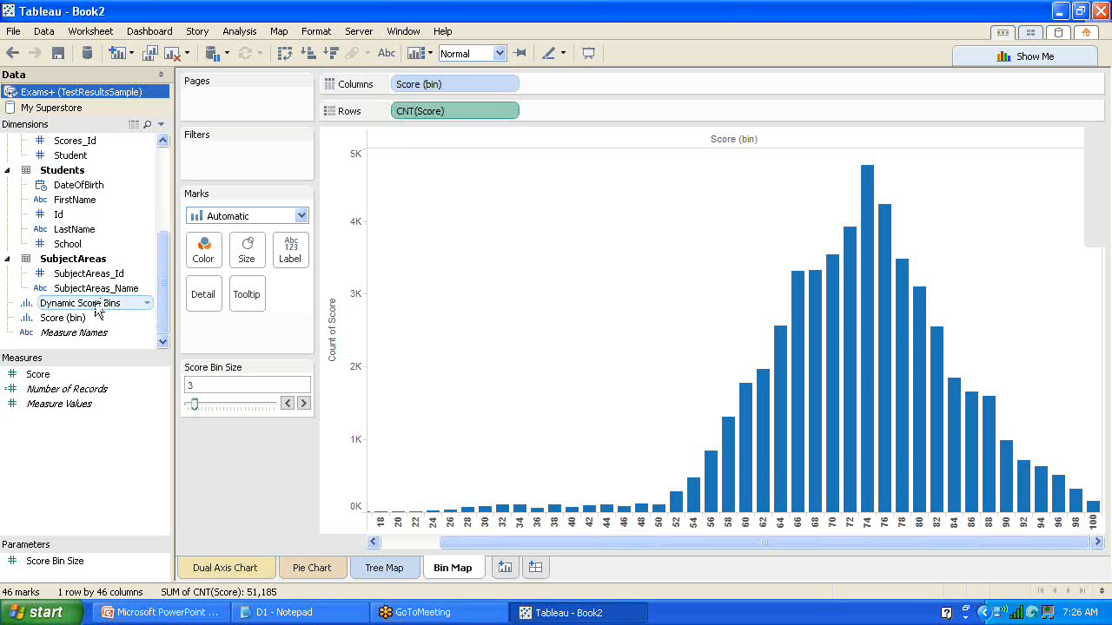
drag(97, 311, 446, 84)
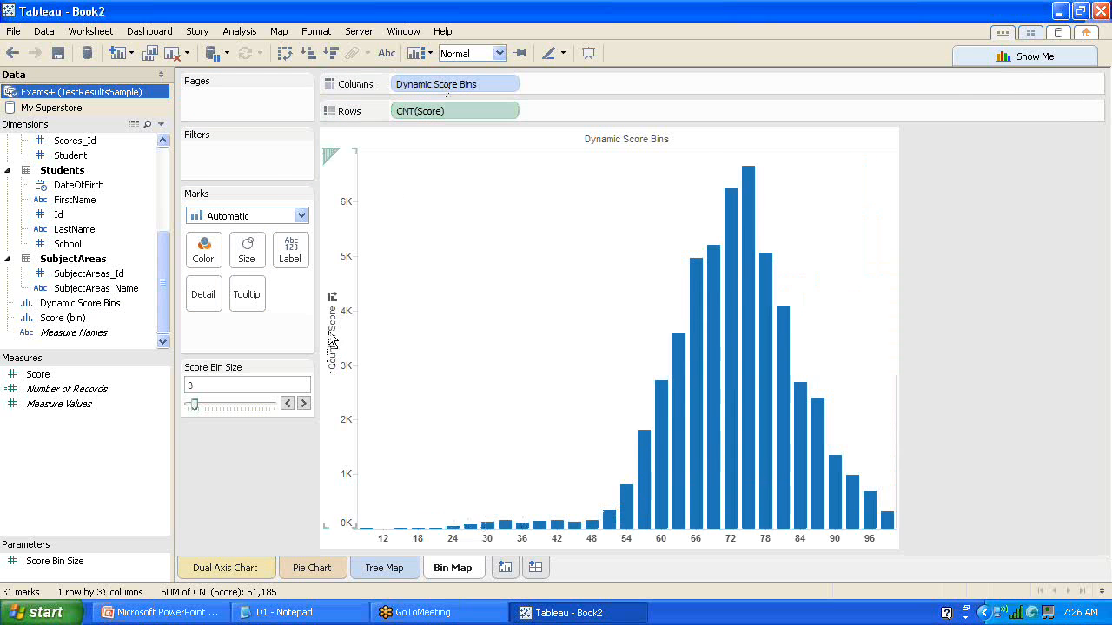
click(287, 403)
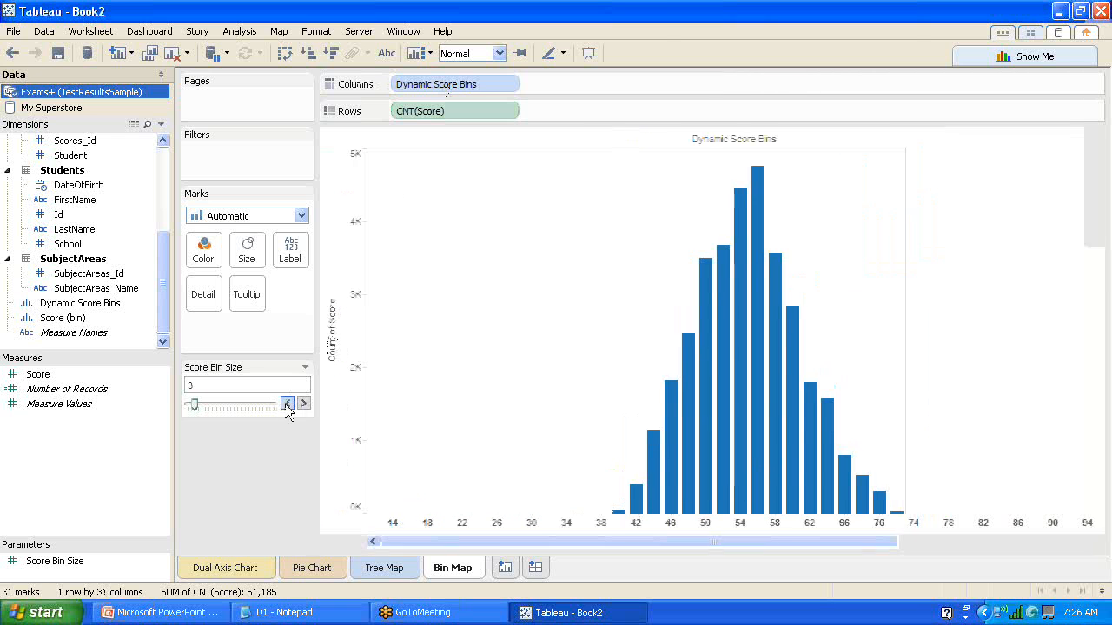
click(286, 403)
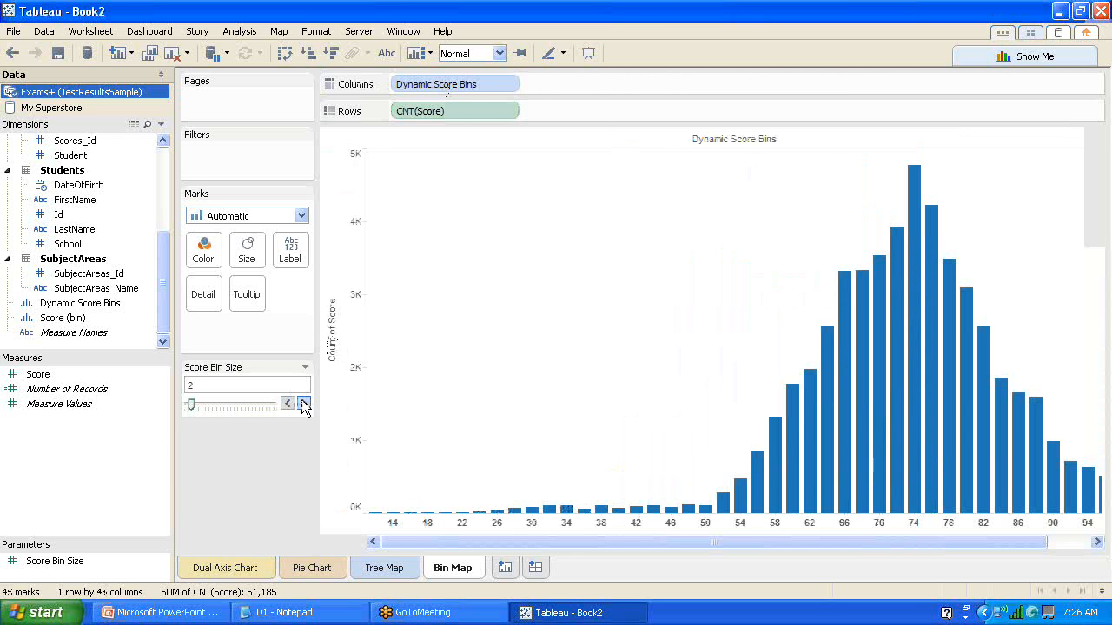
Raise the Score Bin Size gradually to 10 to test how the histogram responds to the parameter.
click(303, 403)
click(303, 403)
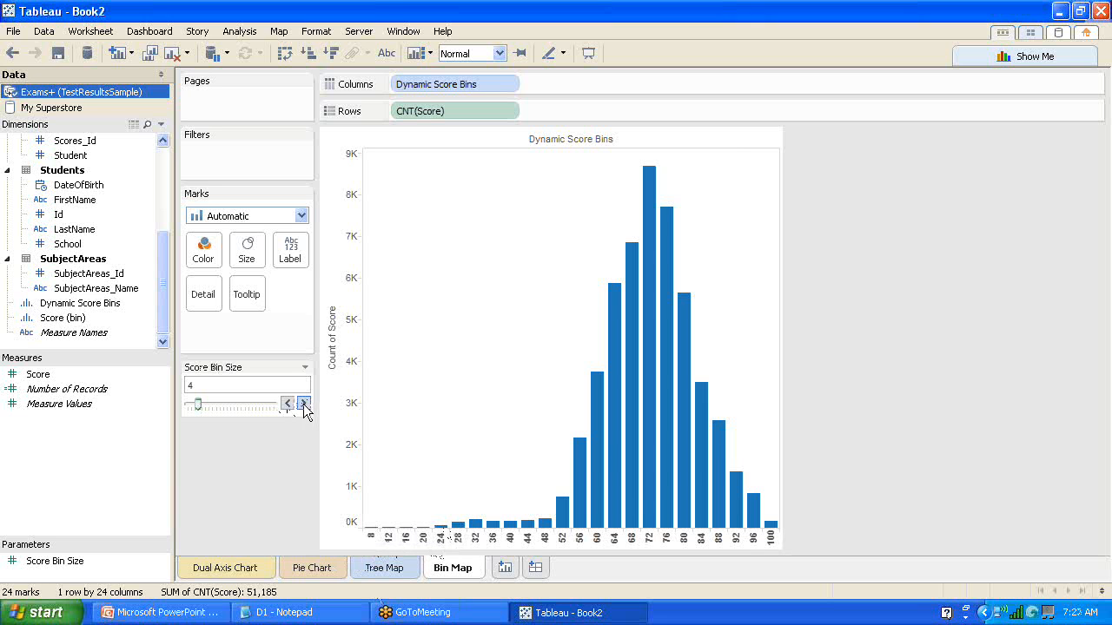
click(303, 404)
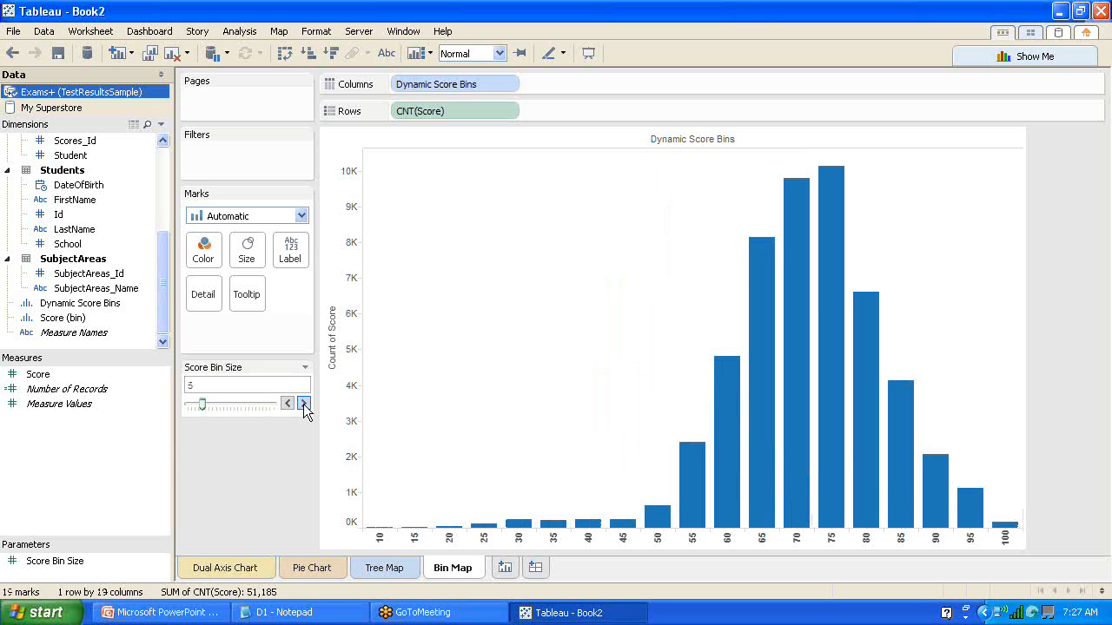
click(303, 404)
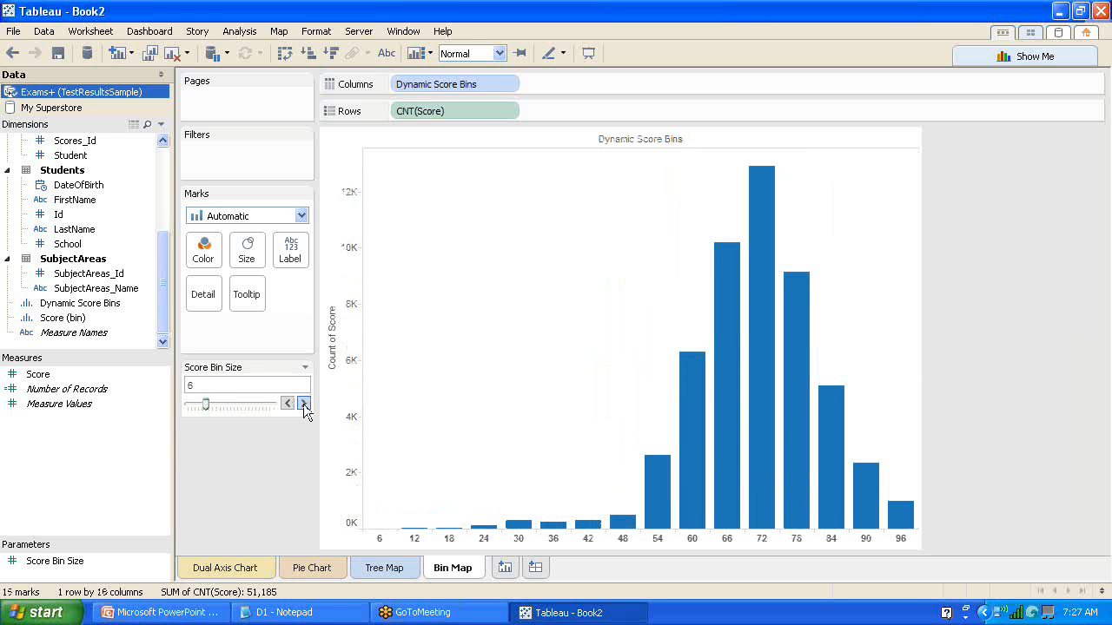
click(303, 404)
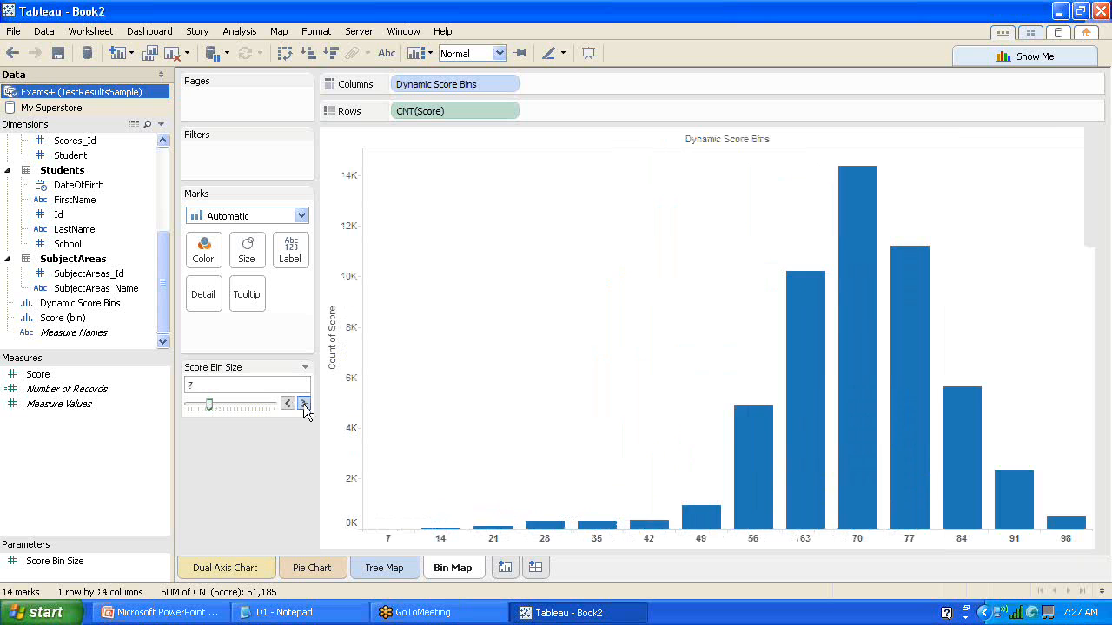
click(303, 404)
click(303, 404)
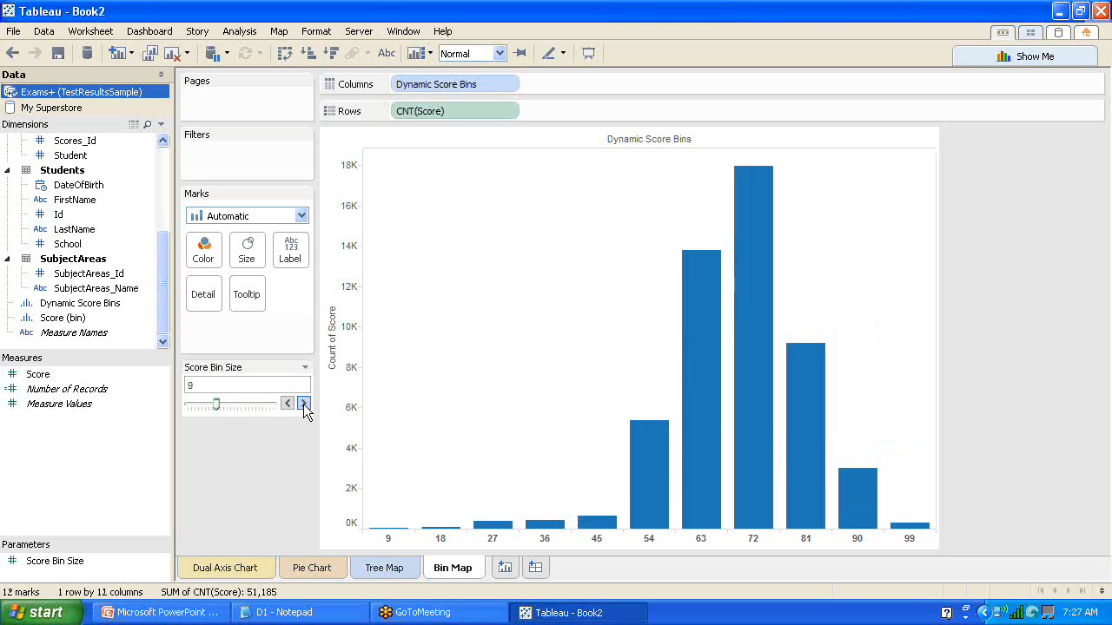
click(303, 404)
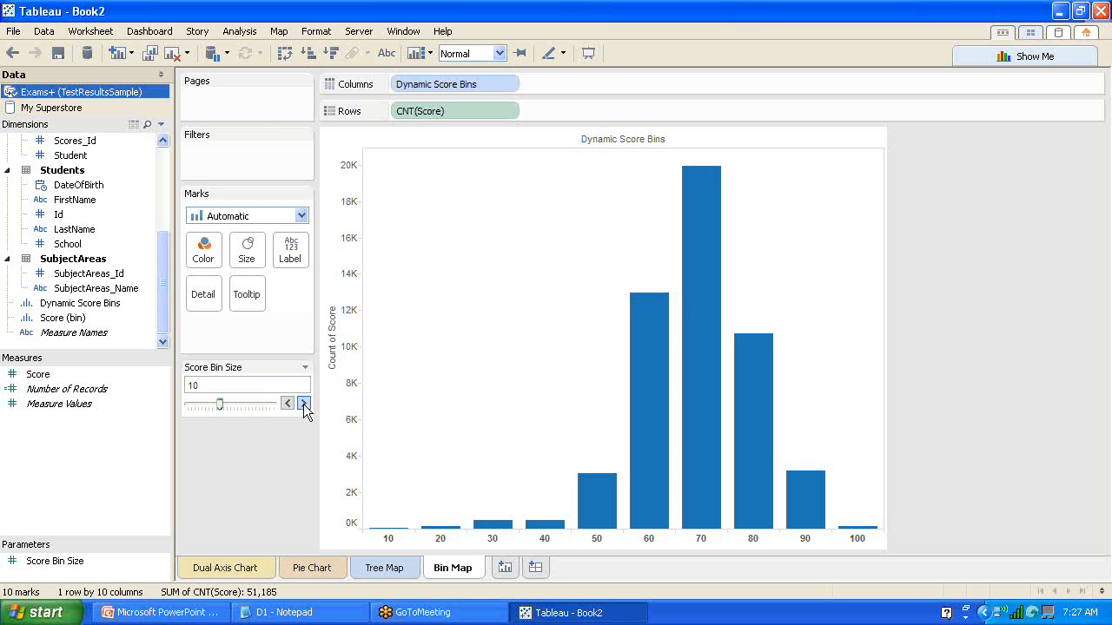
Add a new blank worksheet to the workbook and return to the Bin Map sheet.
click(506, 570)
click(455, 576)
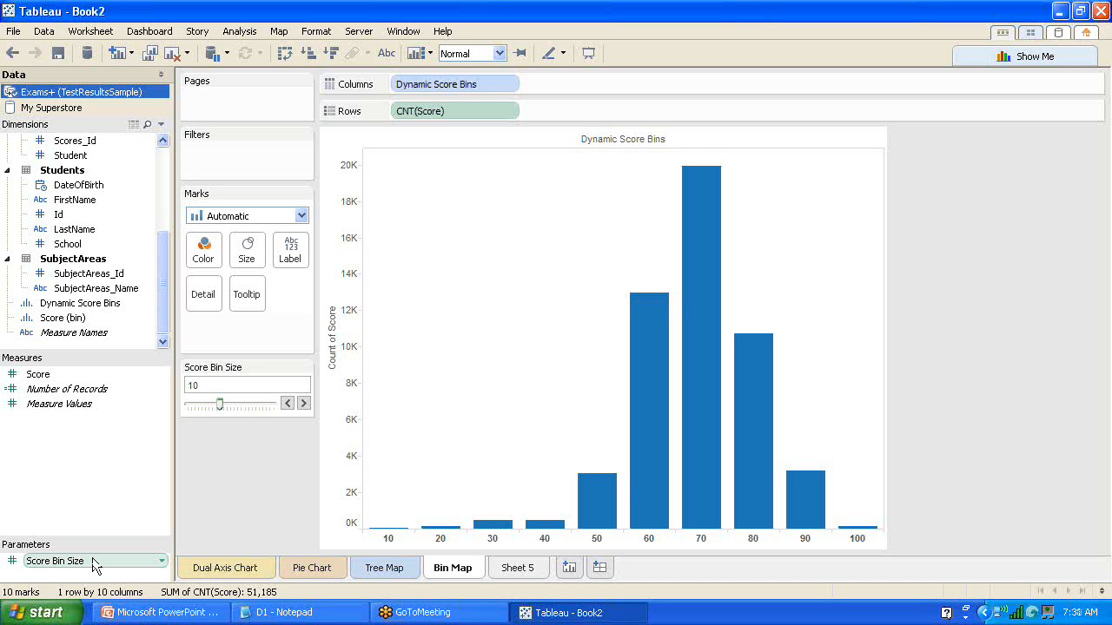
Lower the Score Bin Size one step at a time to 2 on the dynamic histogram.
click(286, 405)
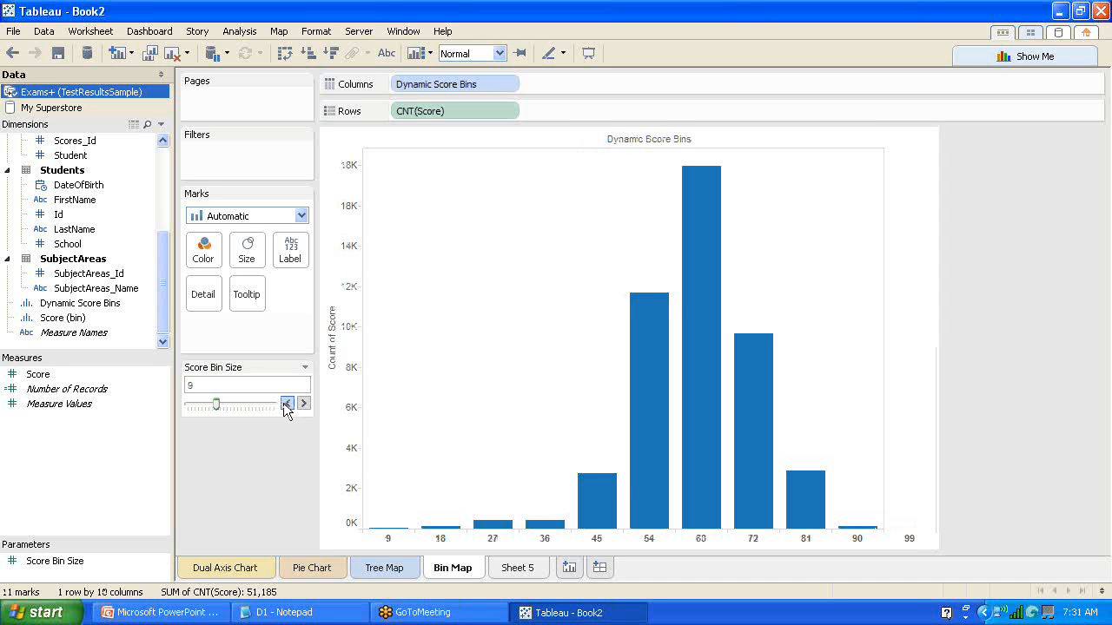
click(286, 405)
click(287, 405)
click(287, 405)
click(286, 405)
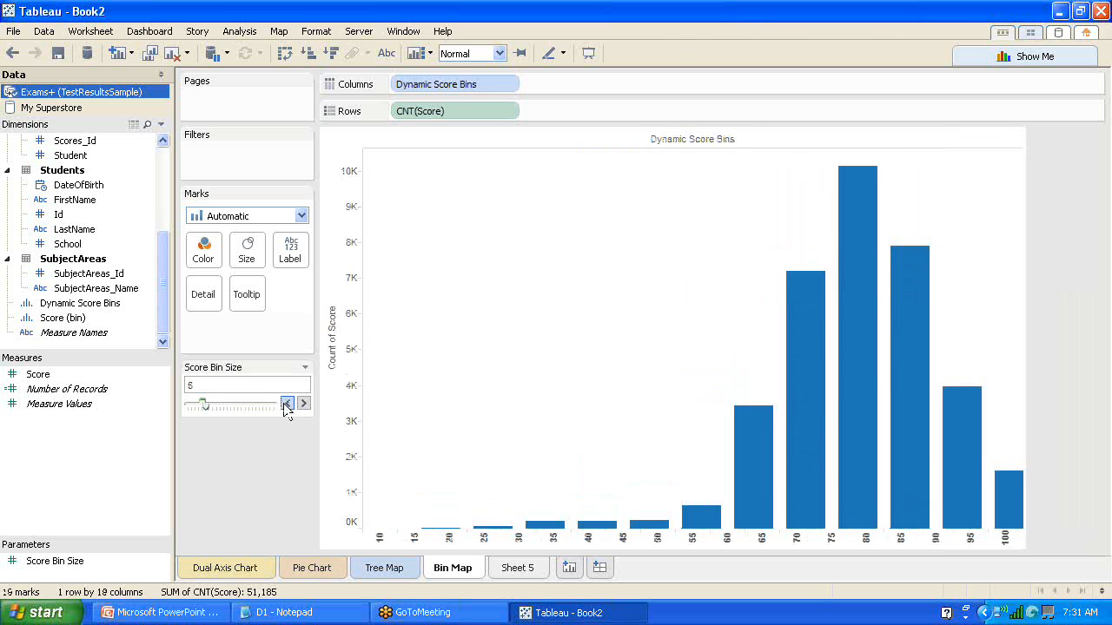
click(286, 405)
click(287, 404)
click(287, 405)
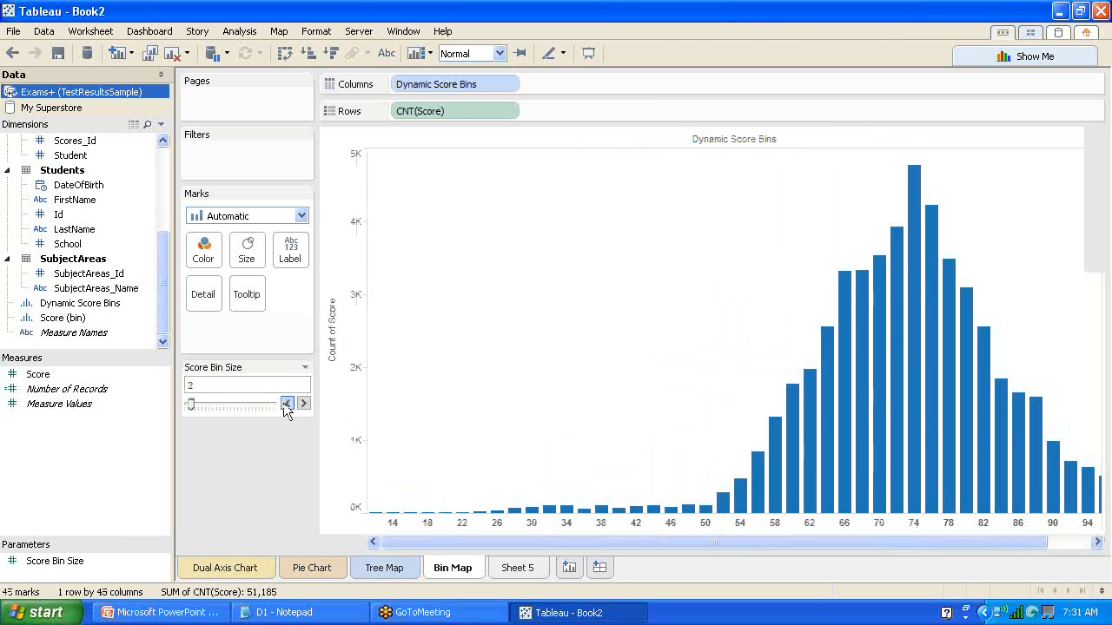
Lower the Score Bin Size to 1, and raise it one step at a time to 6 on the dynamic histogram.
click(286, 405)
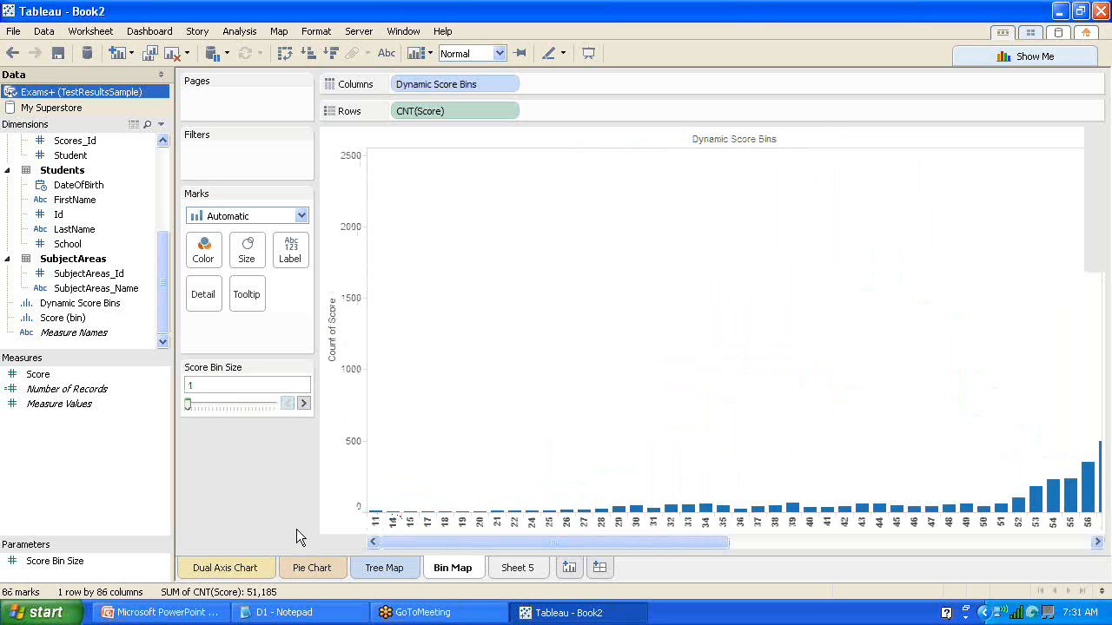
click(303, 404)
click(303, 404)
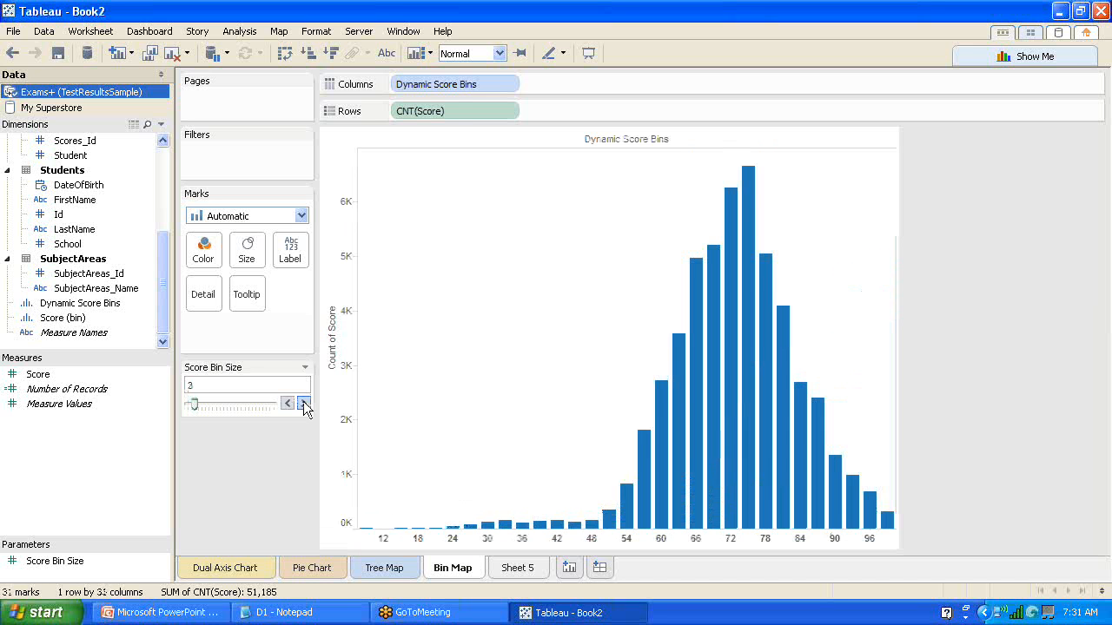
click(303, 404)
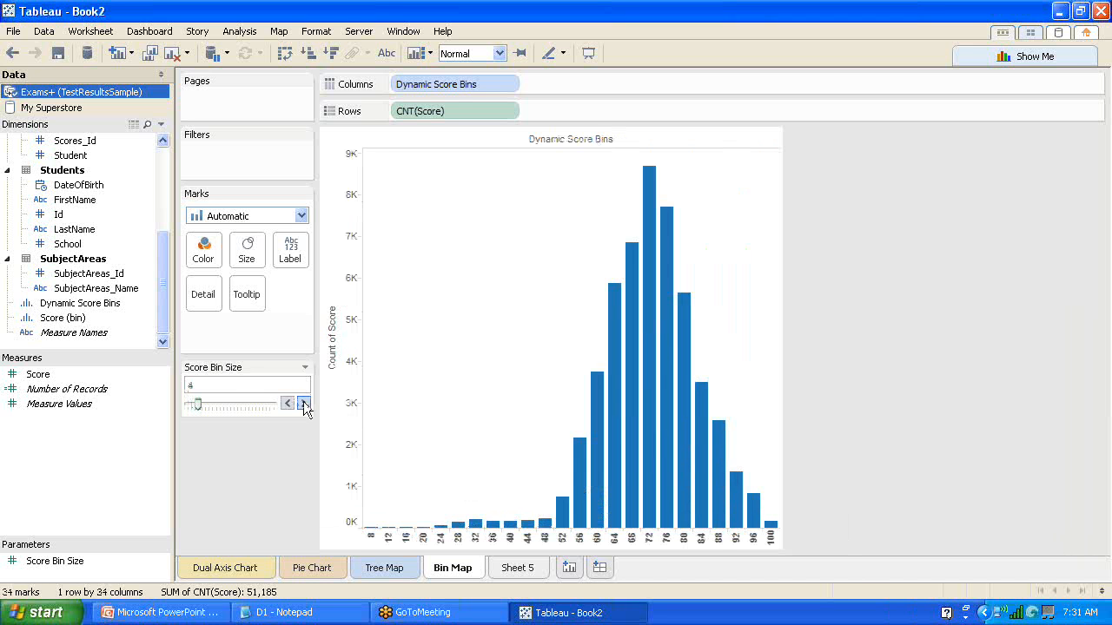
click(303, 404)
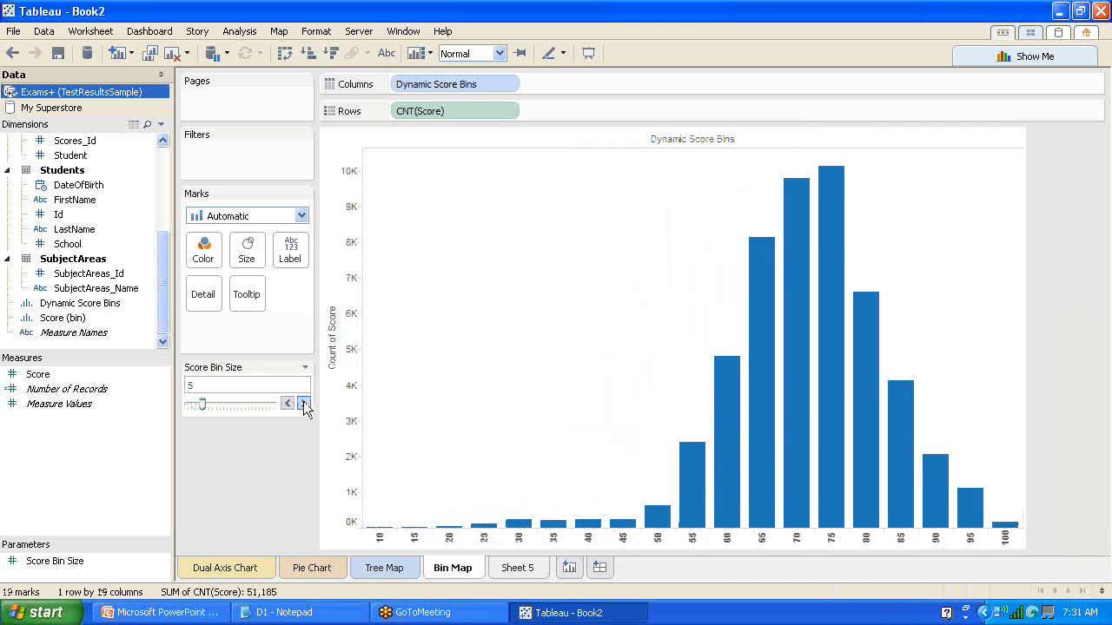
click(303, 403)
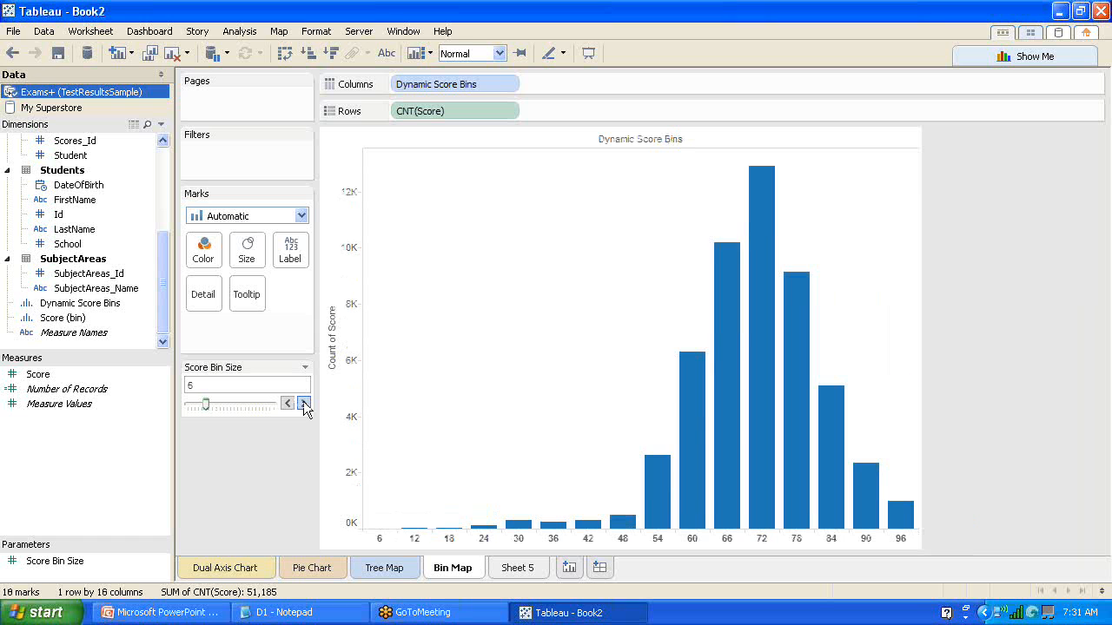
Open the blank Sheet 5 worksheet and rename it Histogram.
click(523, 570)
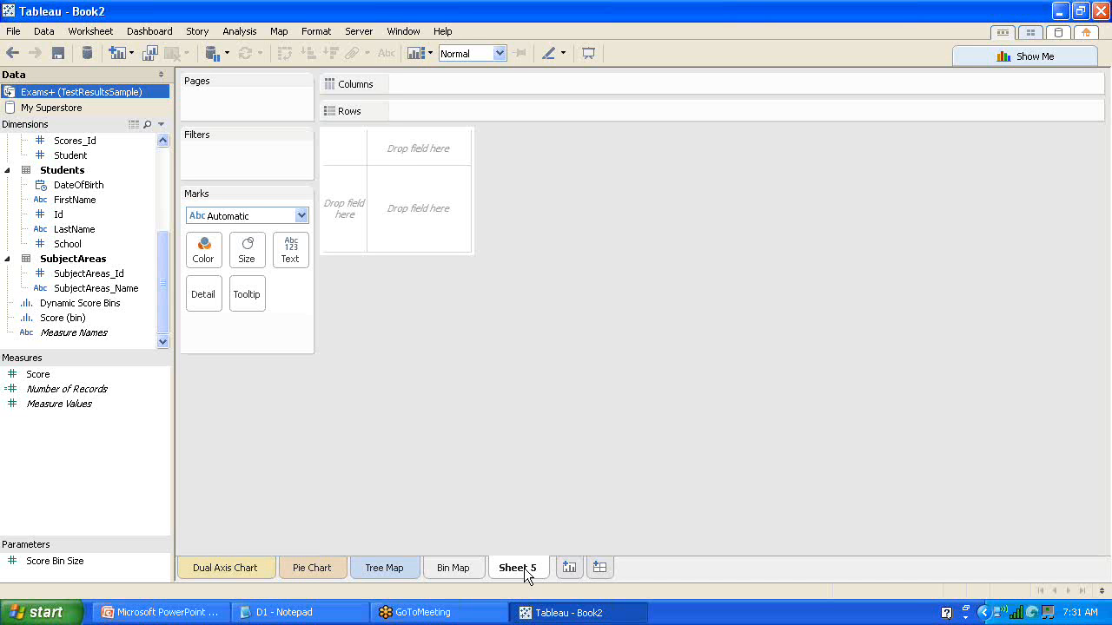
double_click(523, 571)
text(Histog)
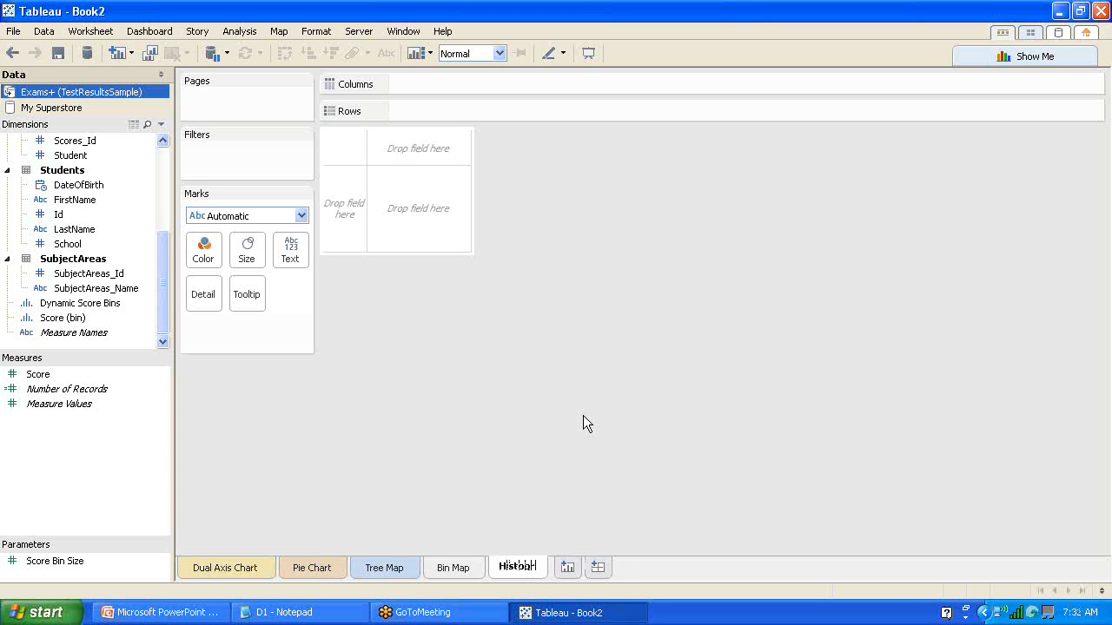
text(ram)
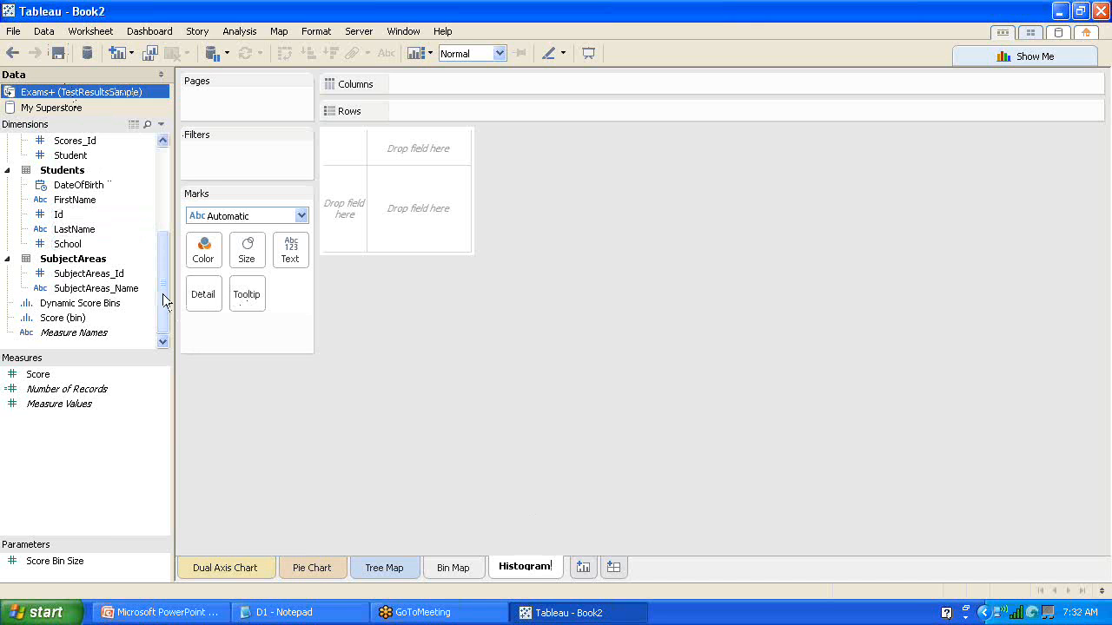
Start creating bins from the Score measure and set the size of bins to 2.
right_click(50, 380)
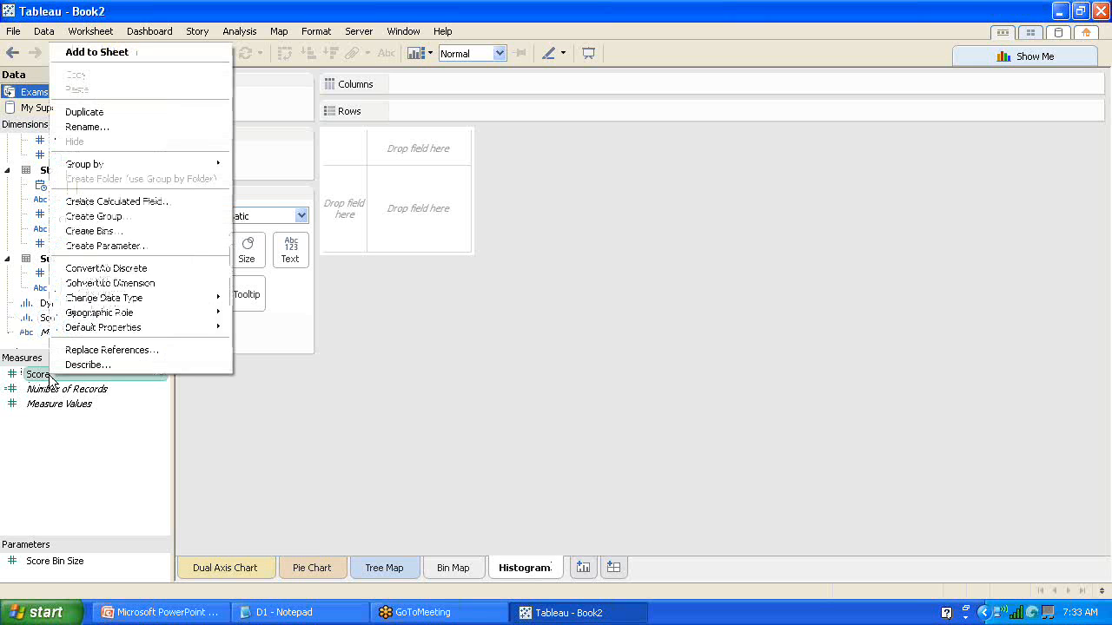
click(124, 233)
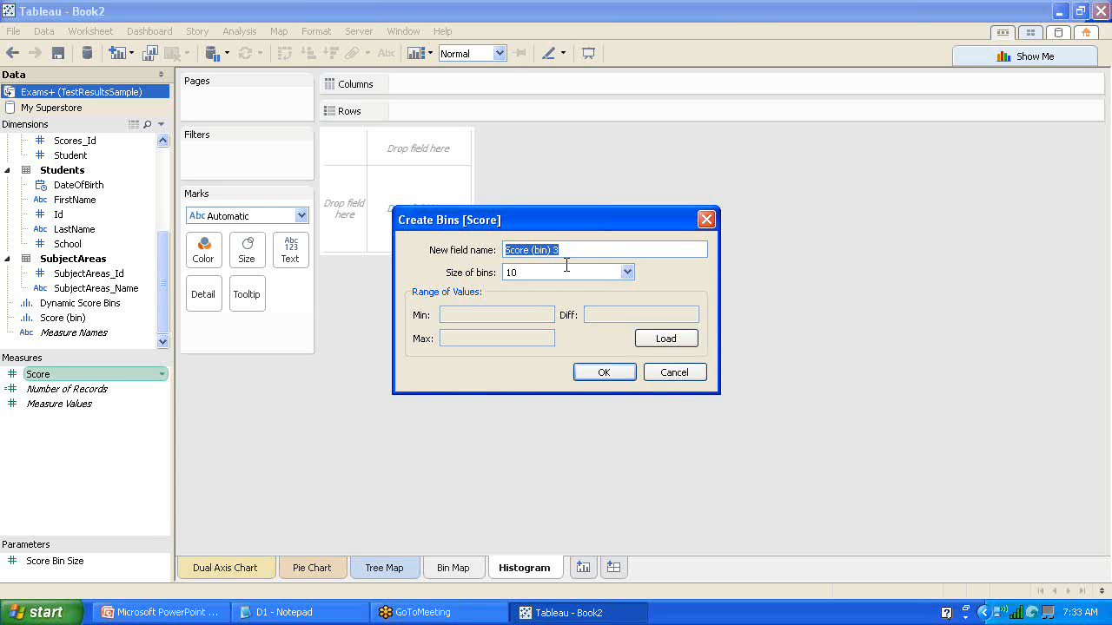
click(566, 266)
key(BackSpace)
key(BackSpace)
text(2)
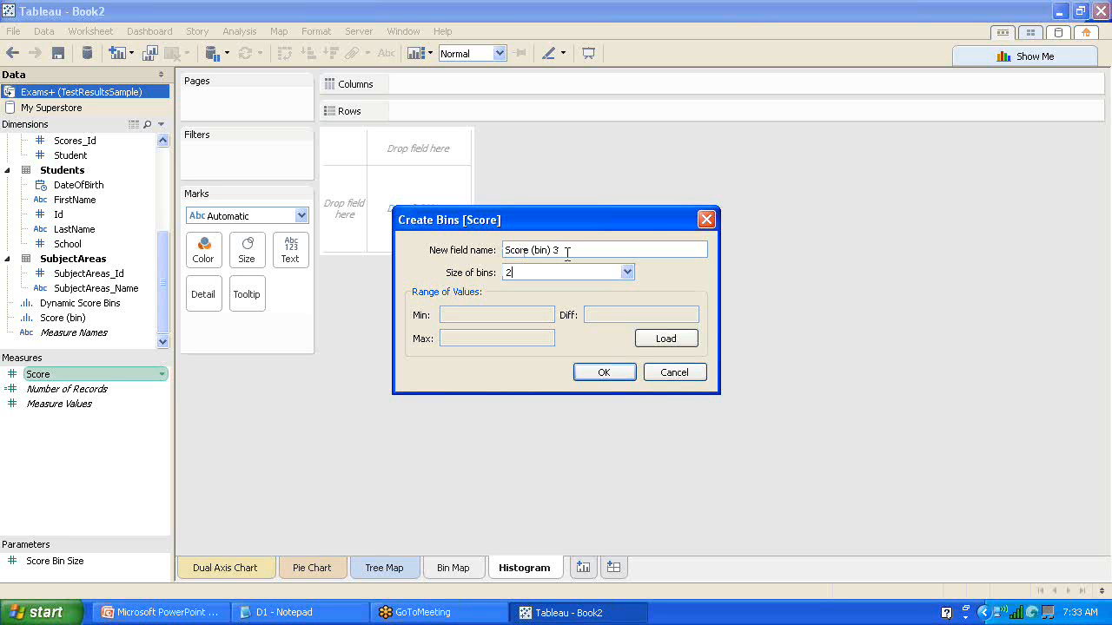
Name the new bin field Score Bin Histogram and create it.
drag(567, 252, 410, 239)
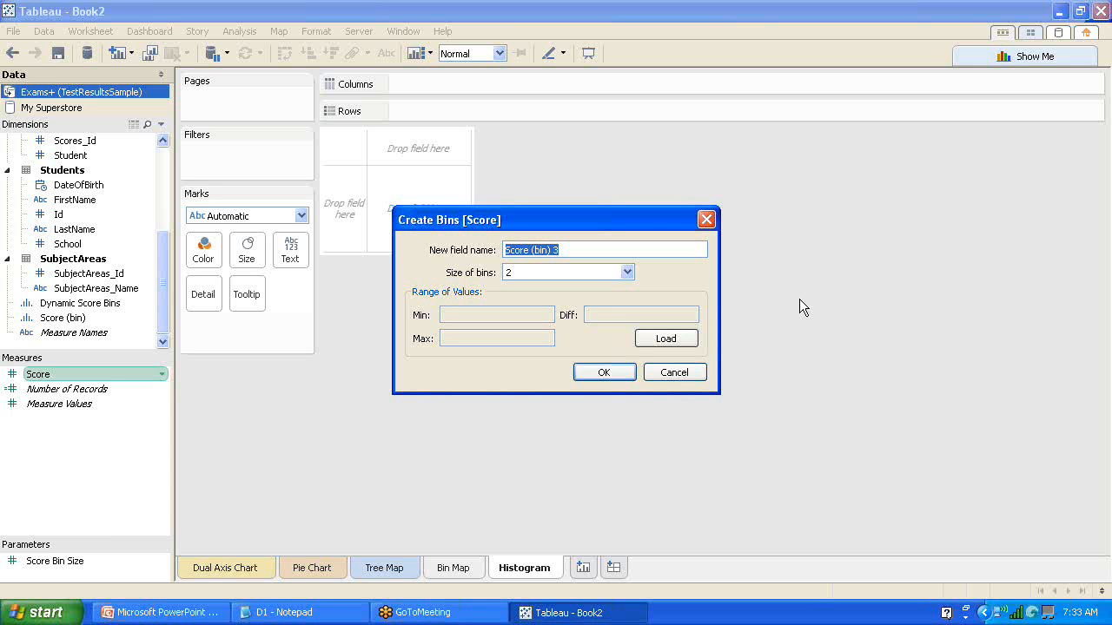
click(596, 250)
drag(583, 250, 502, 252)
text(Score)
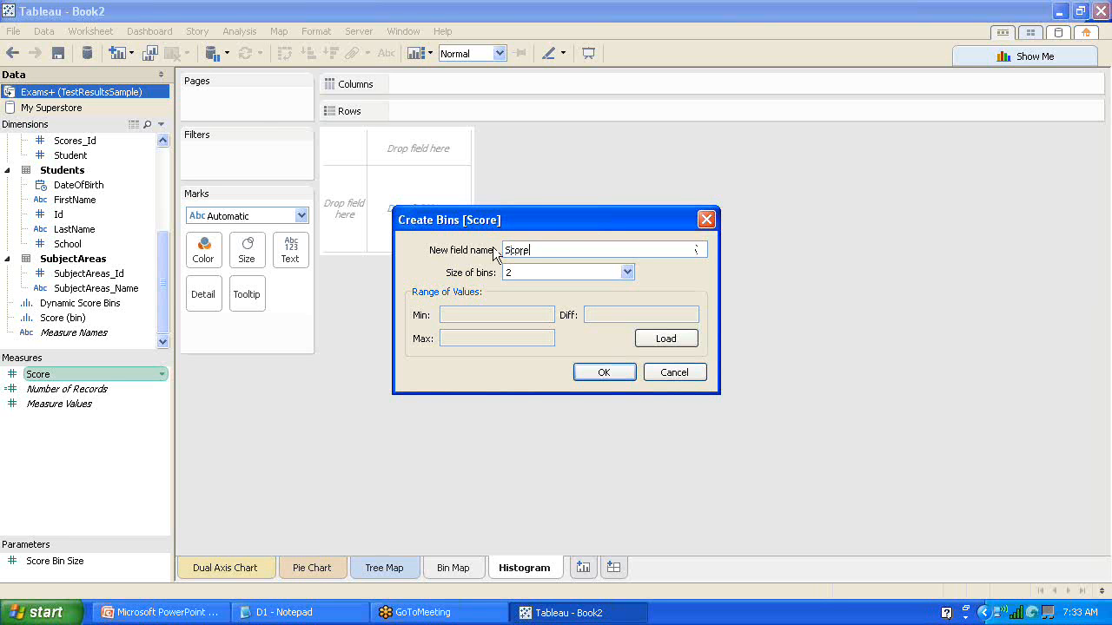
text( Bin Histogram)
click(603, 372)
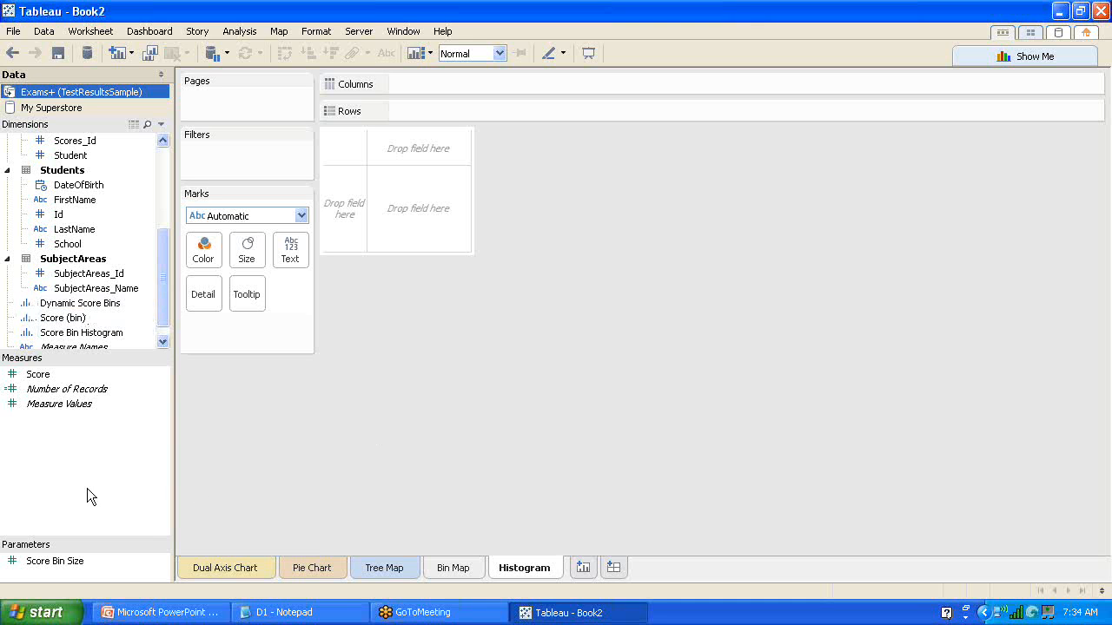
Build a histogram with Score Bin Histogram as columns and Score as rows, aggregated as Count.
drag(37, 377, 444, 109)
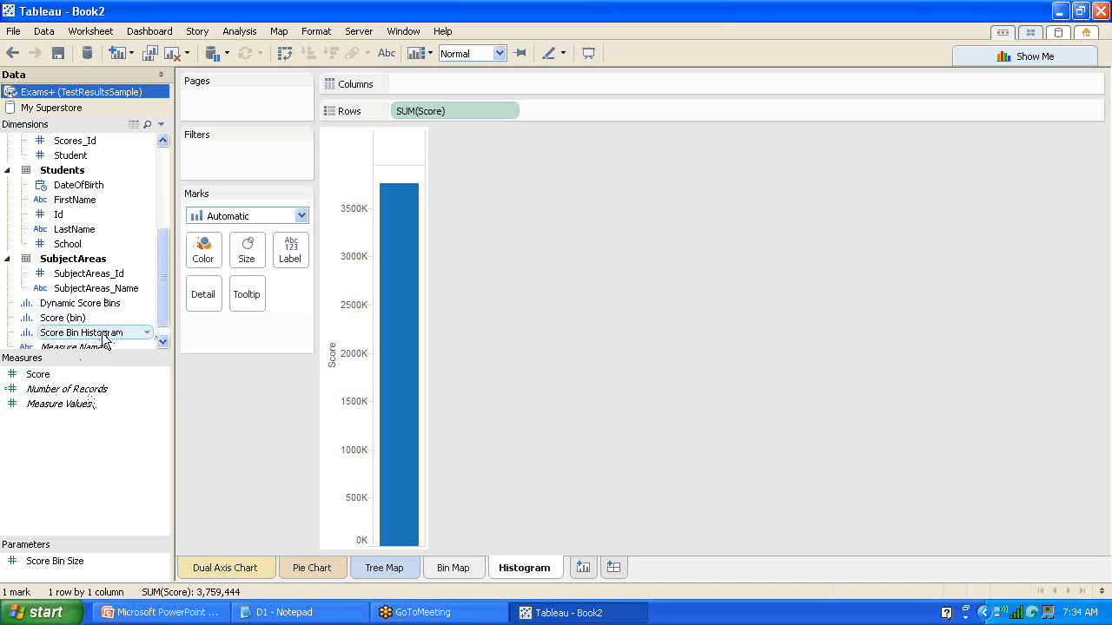
drag(102, 339, 459, 82)
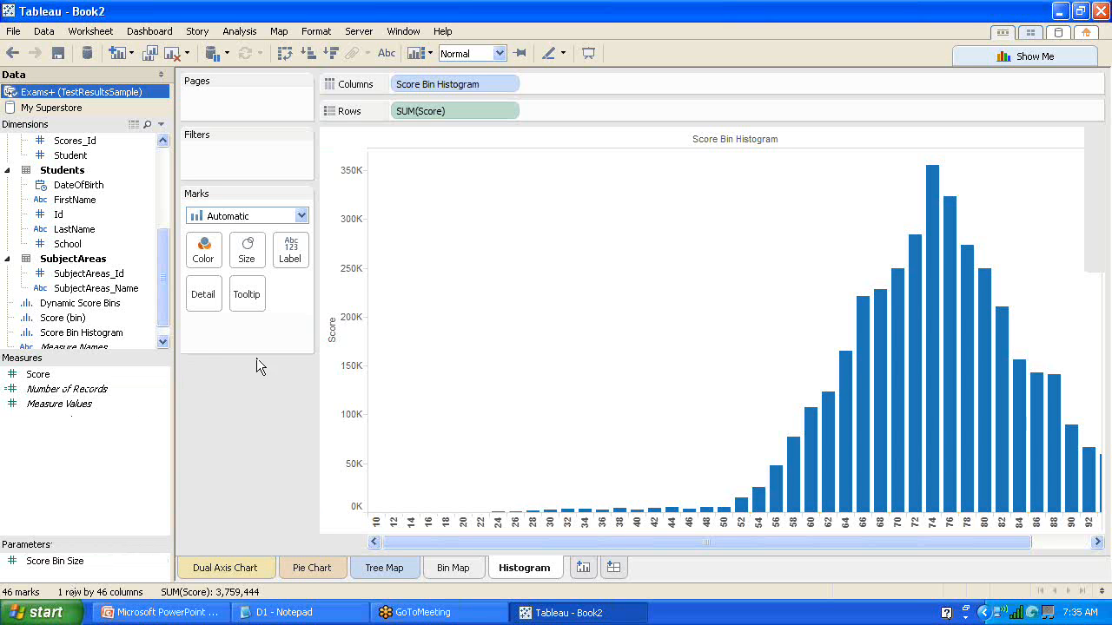
click(511, 111)
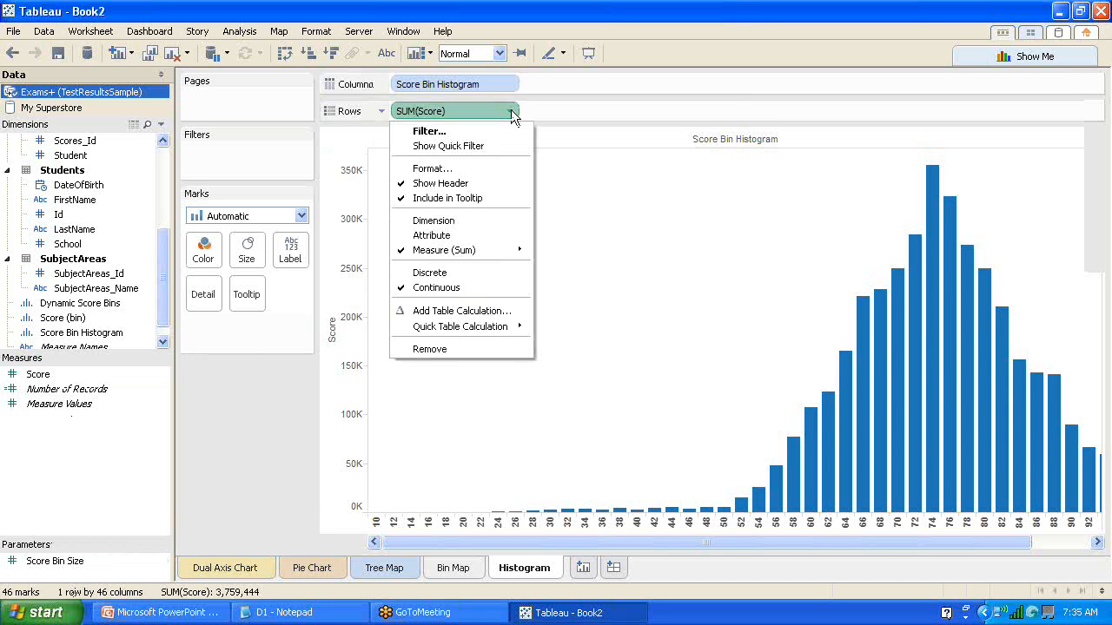
mouse_move(483, 250)
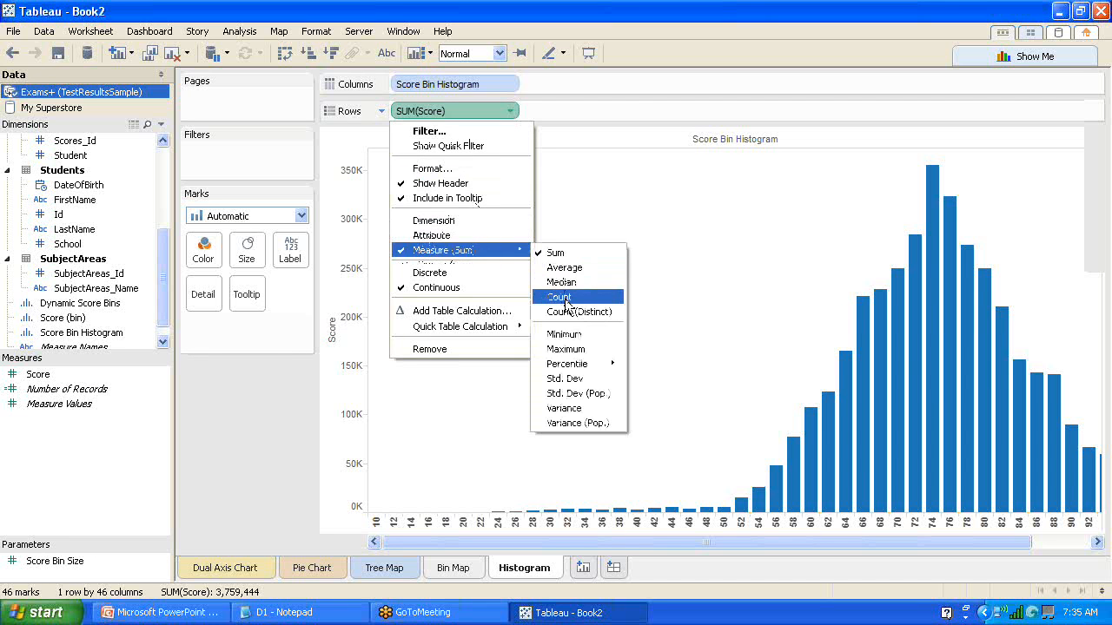
click(561, 297)
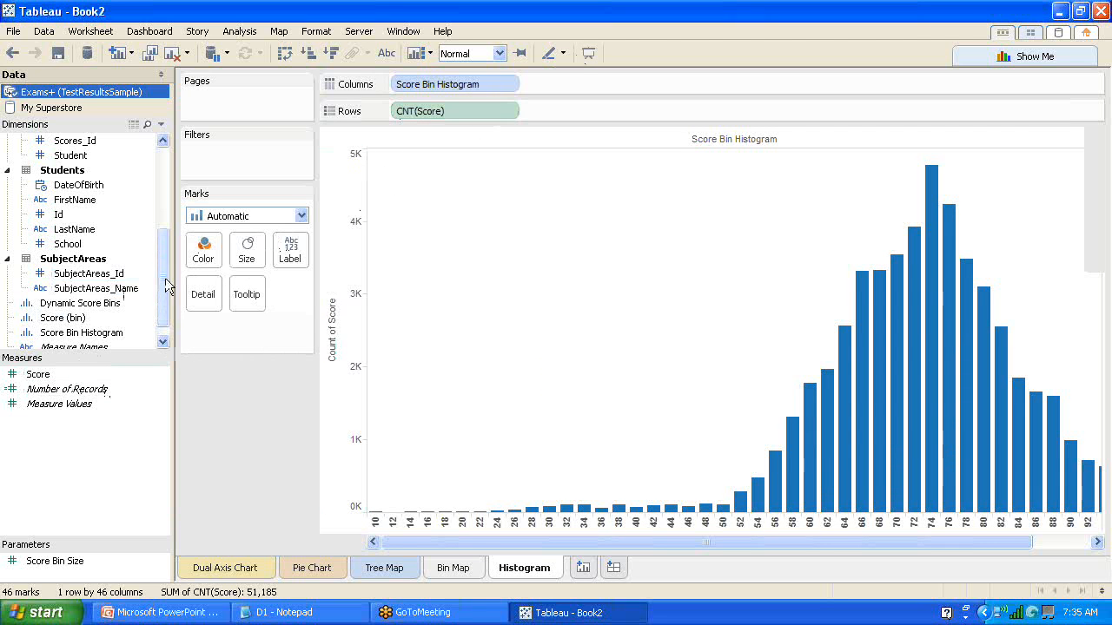
drag(165, 281, 164, 329)
right_click(52, 379)
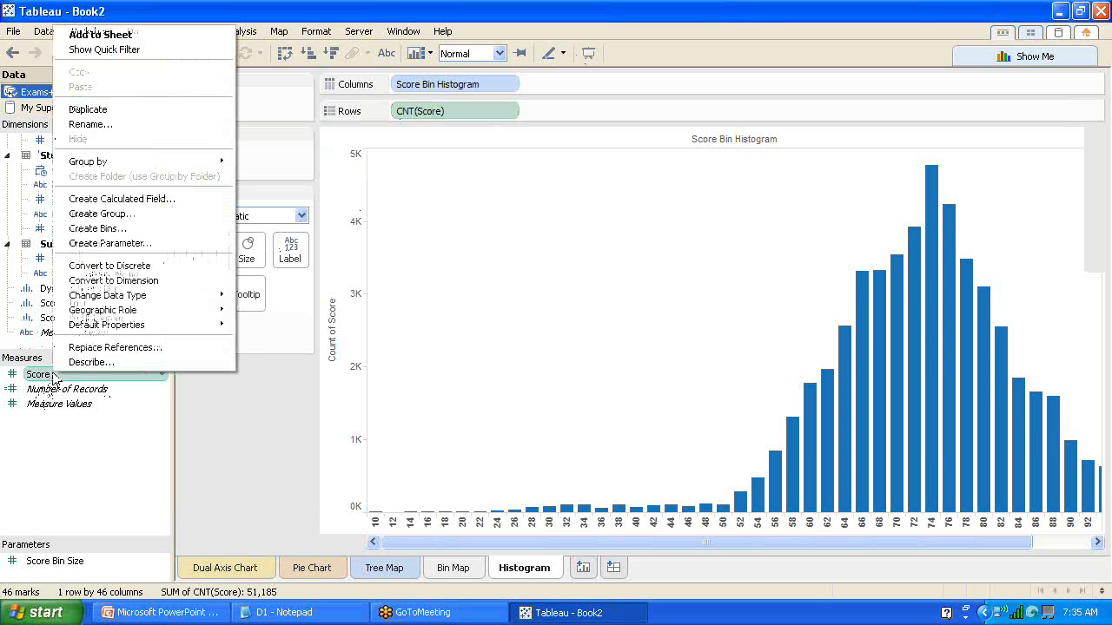
click(116, 449)
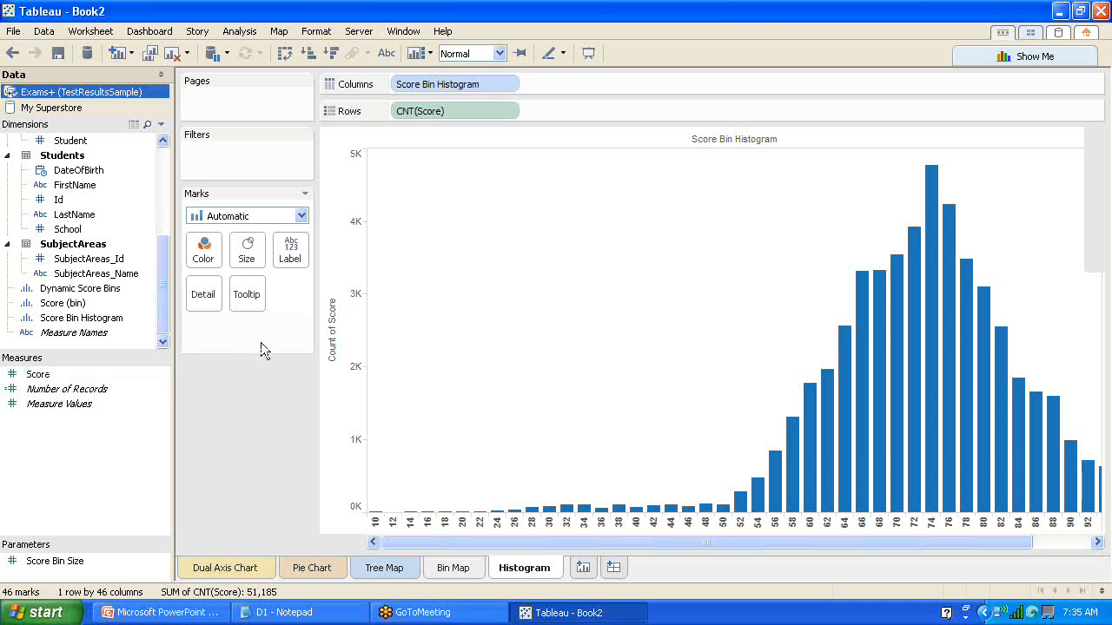
click(510, 110)
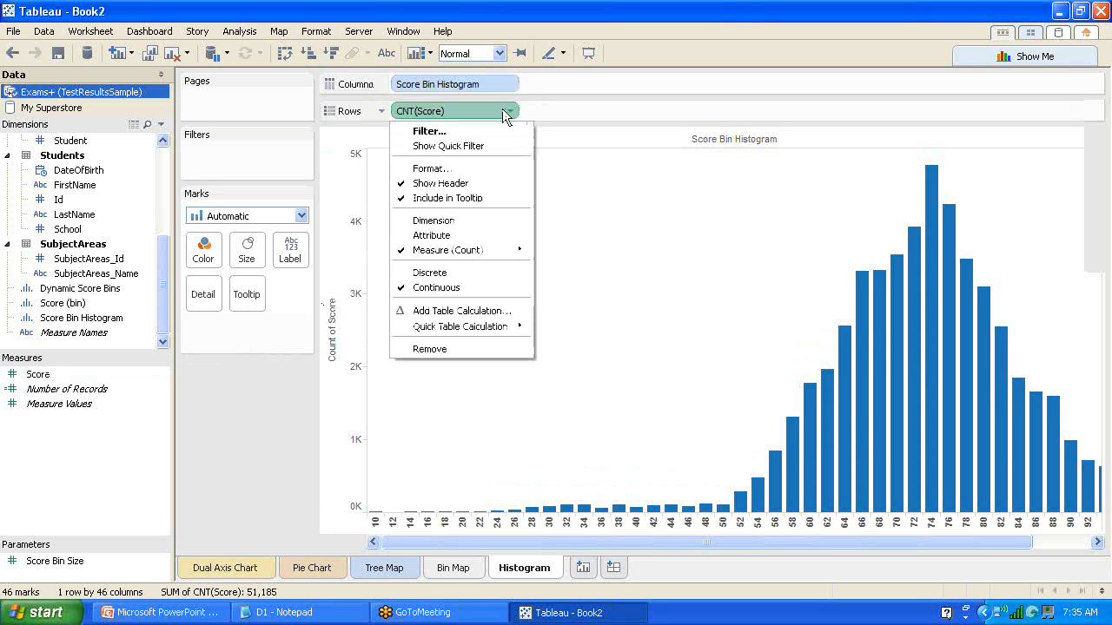
click(160, 278)
Edit the Score Bin Histogram bins and set the size of bins to 5.
right_click(108, 319)
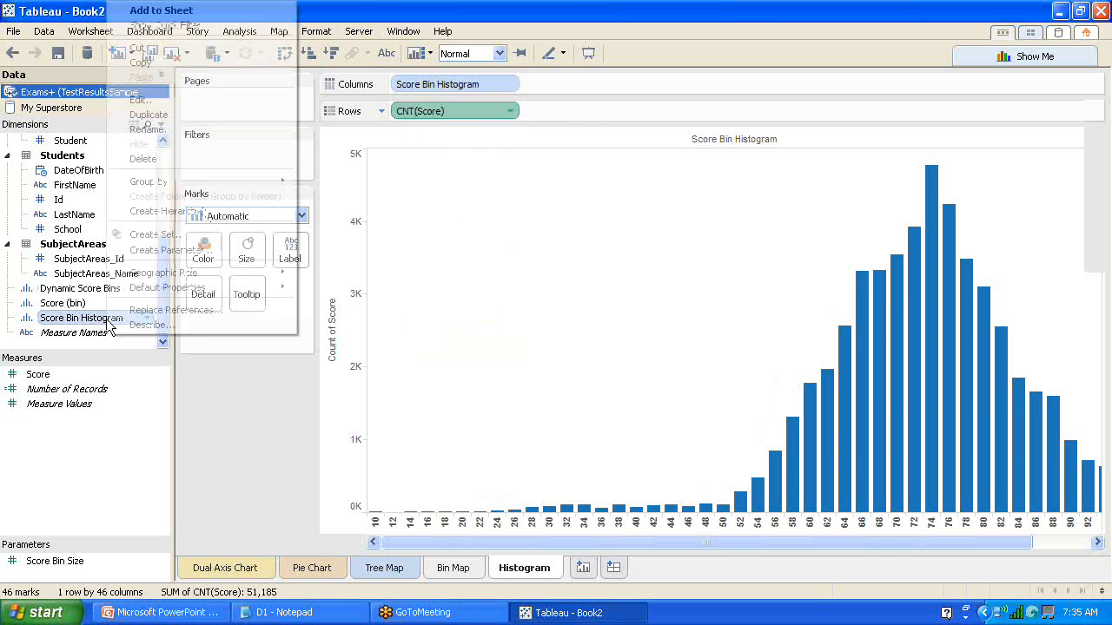
click(184, 100)
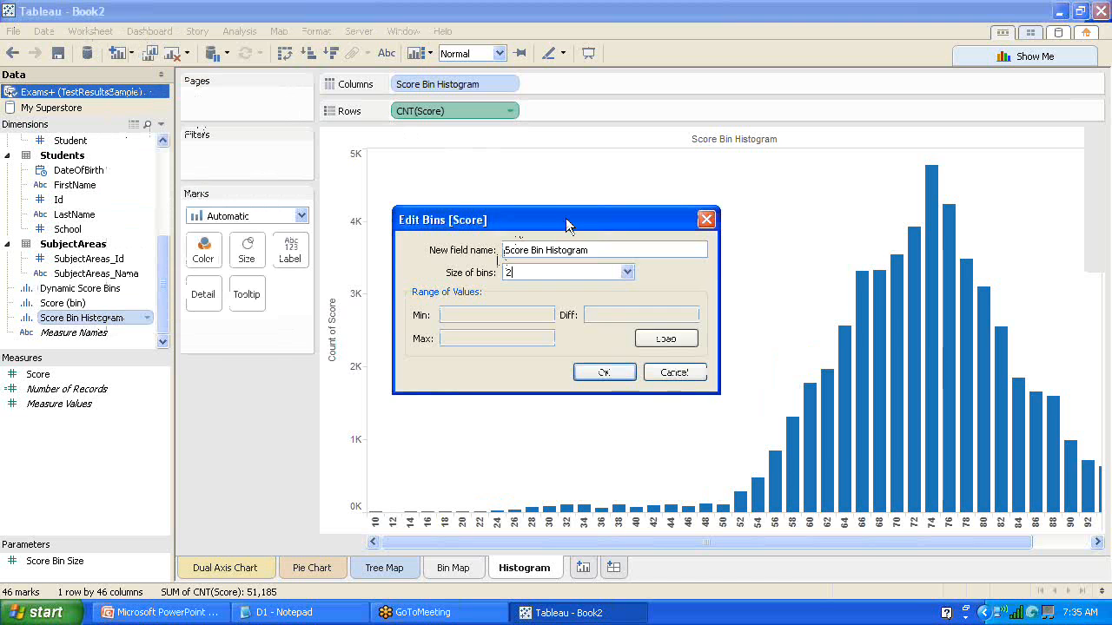
drag(541, 224, 214, 169)
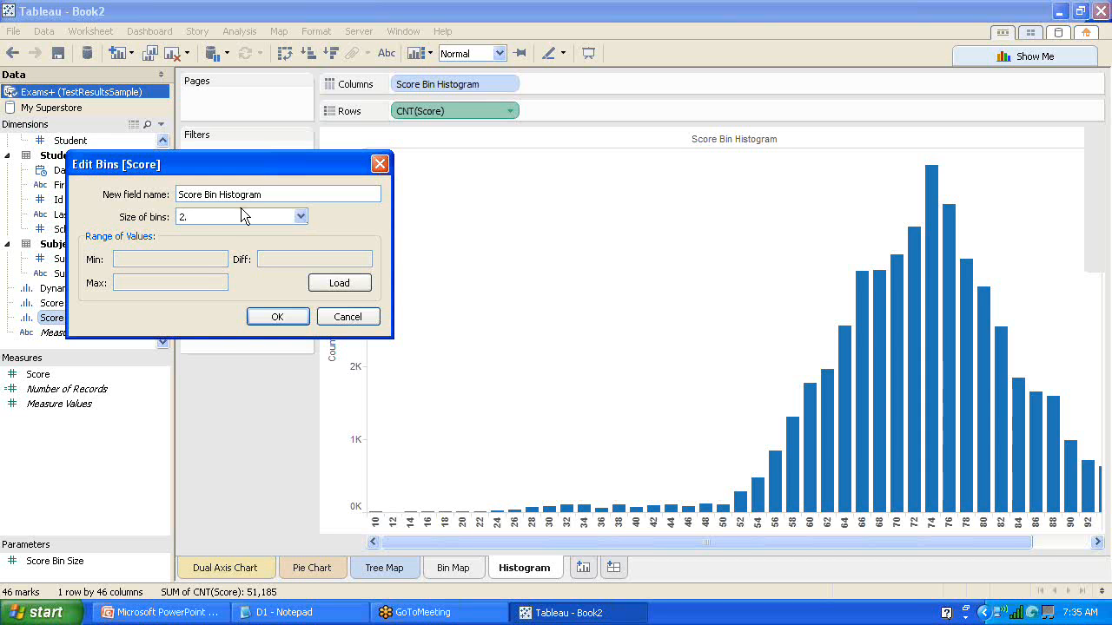
text(.)
key(BackSpace)
key(BackSpace)
text(5)
click(283, 318)
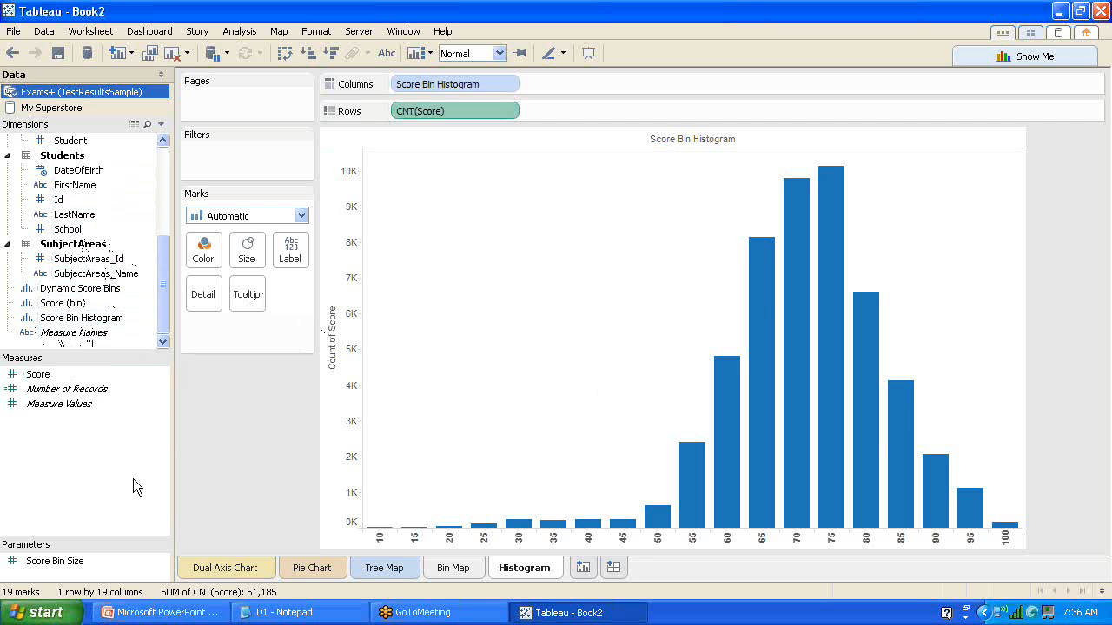
On the Bin Map sheet, set the Score Bin Size parameter to 5 with a type-in control, then restore its slider display.
click(453, 568)
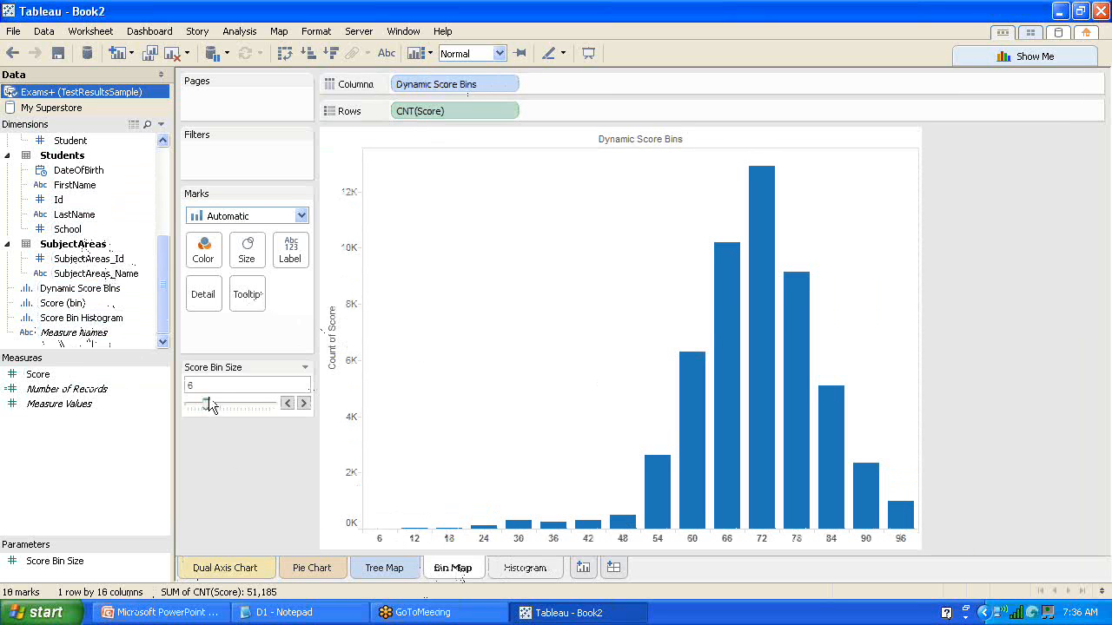
click(304, 367)
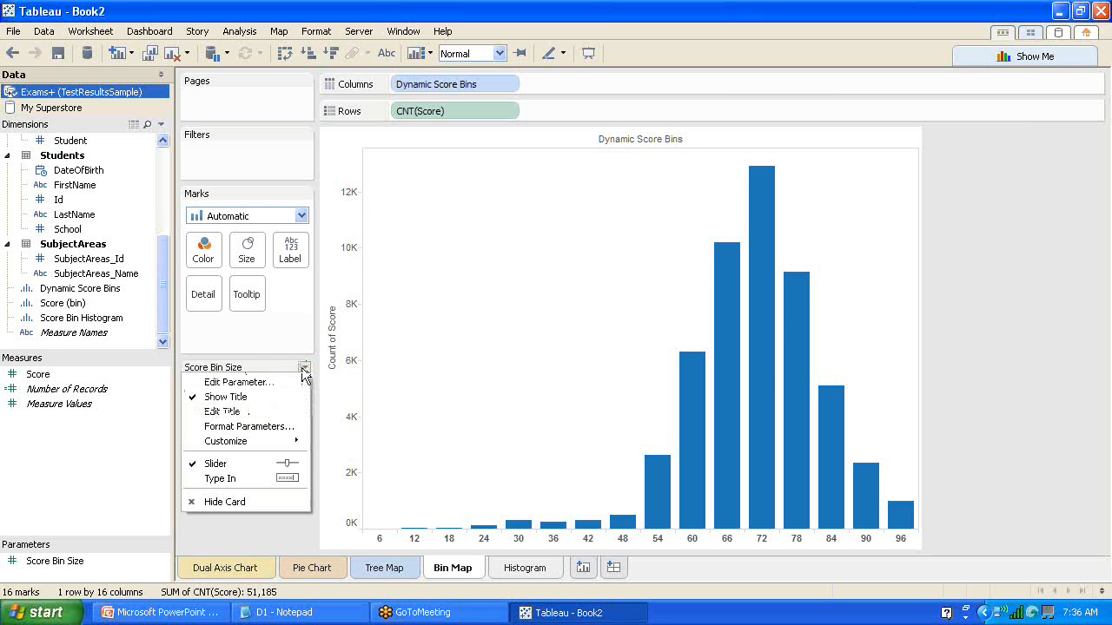
click(238, 478)
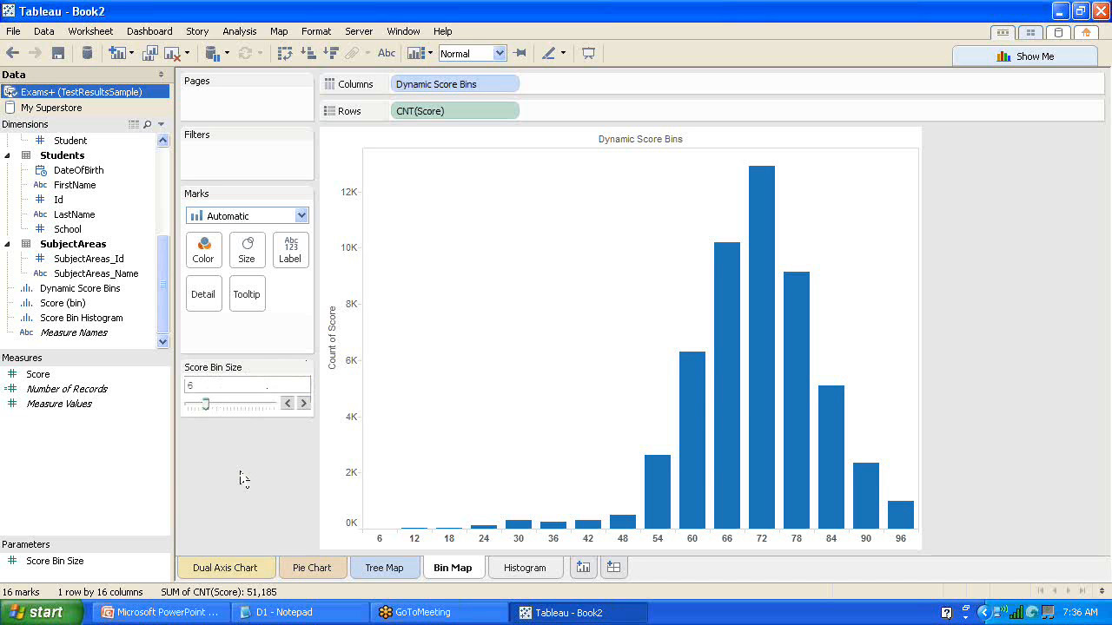
double_click(199, 384)
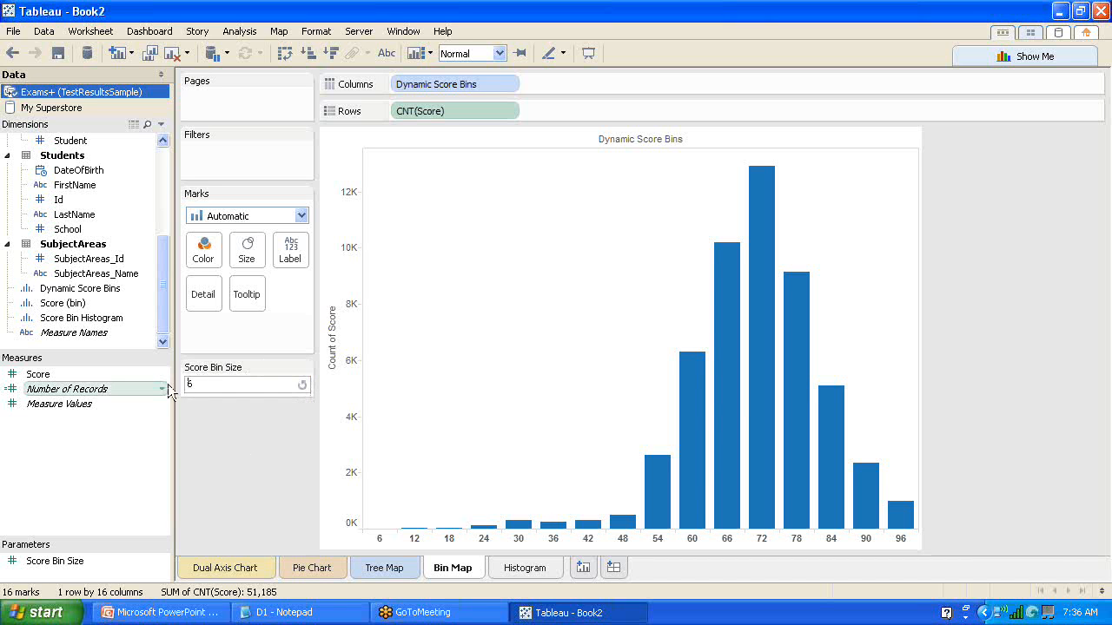
key(BackSpace)
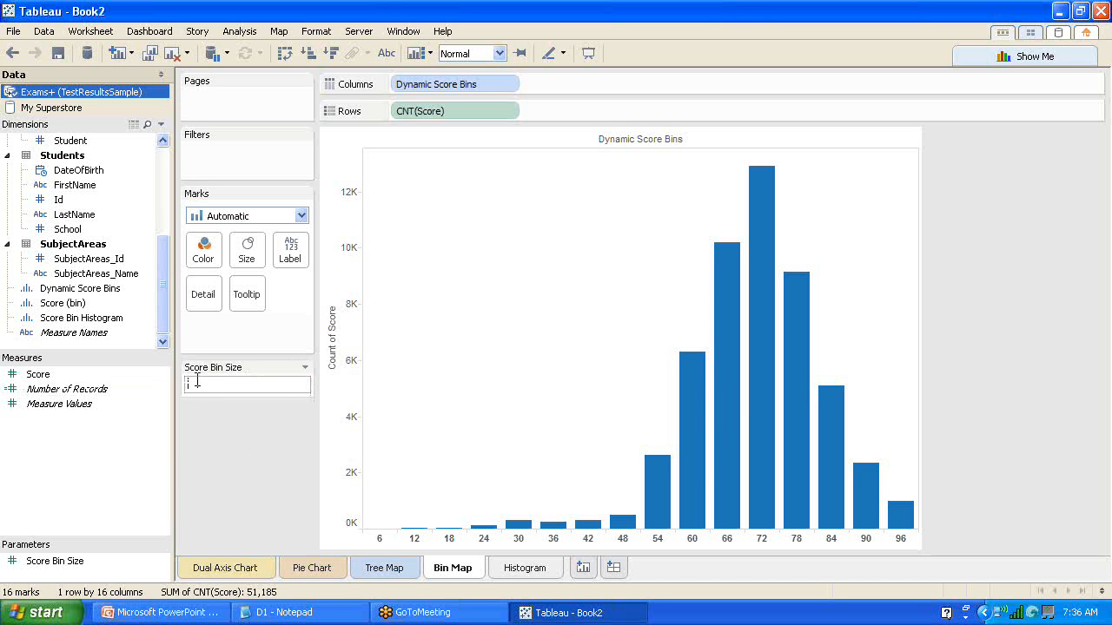
text(5)
key(Return)
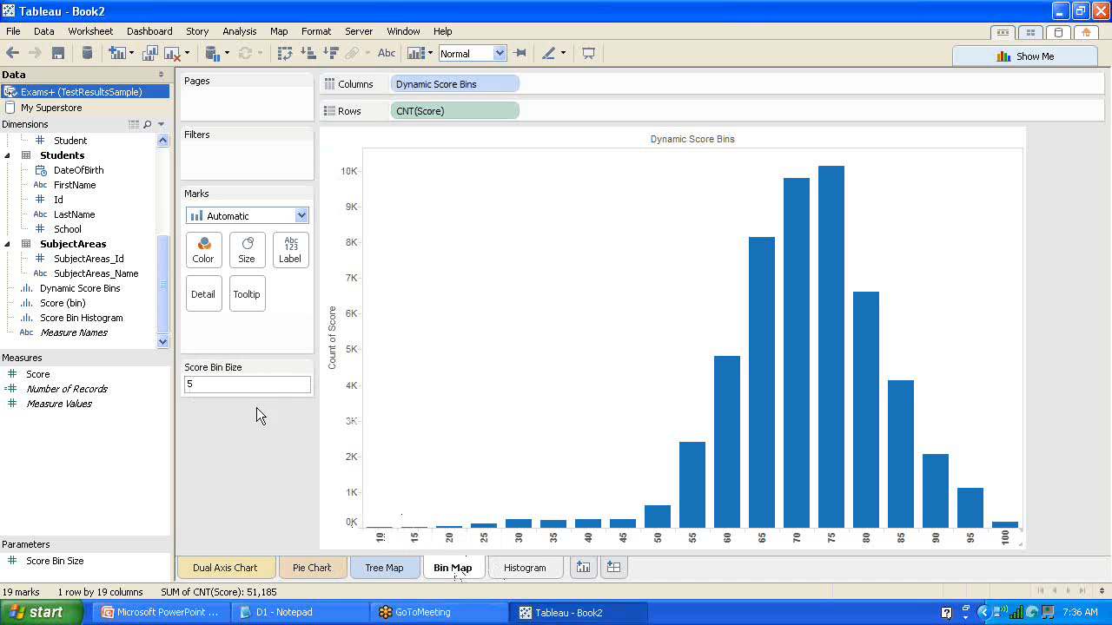
click(305, 368)
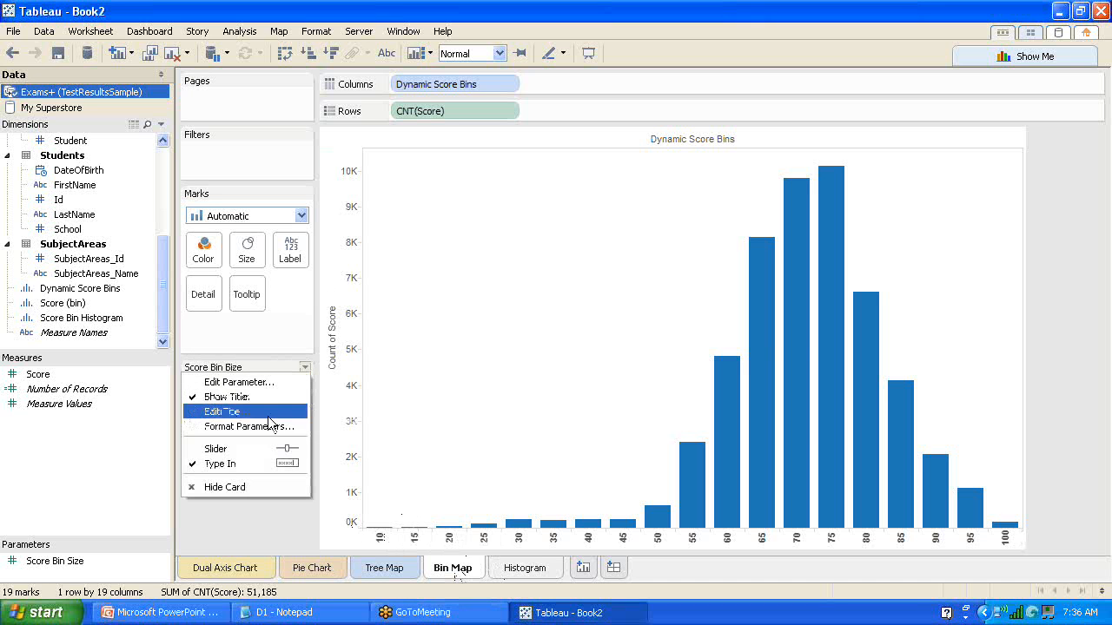
click(264, 447)
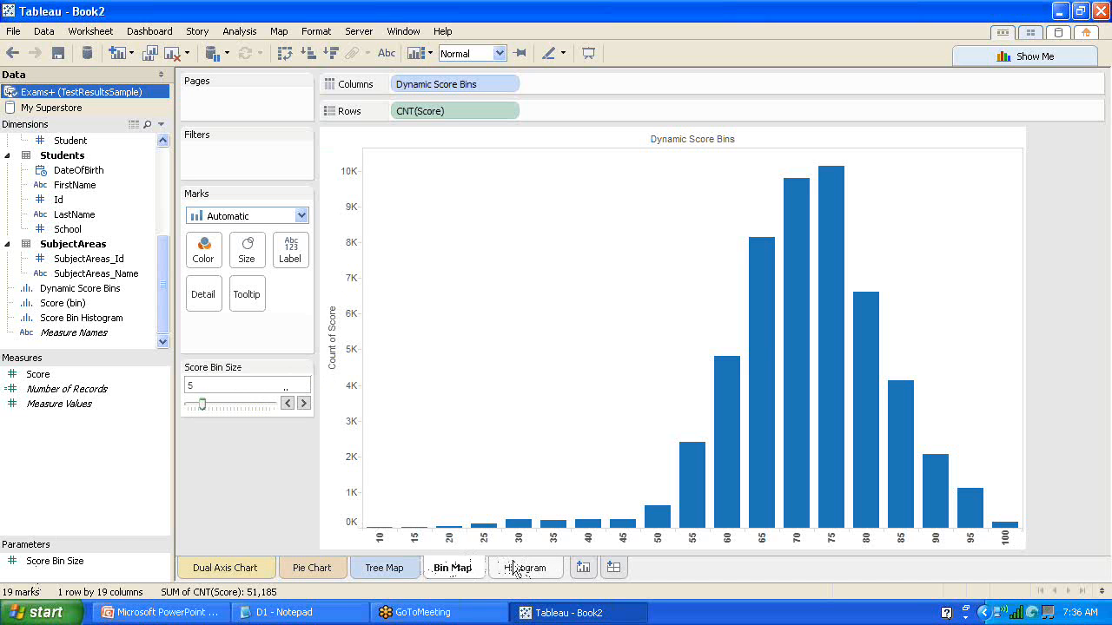
Compare the Histogram sheet with Bin Map and inspect the bin size options of Score Bin Histogram without changing them.
click(514, 569)
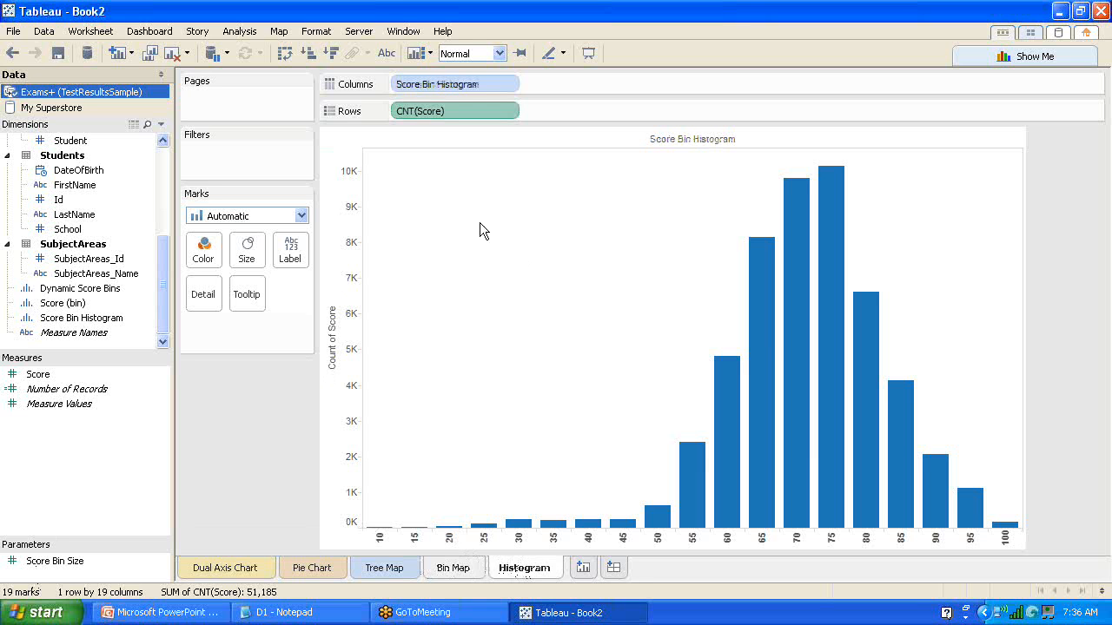
click(459, 571)
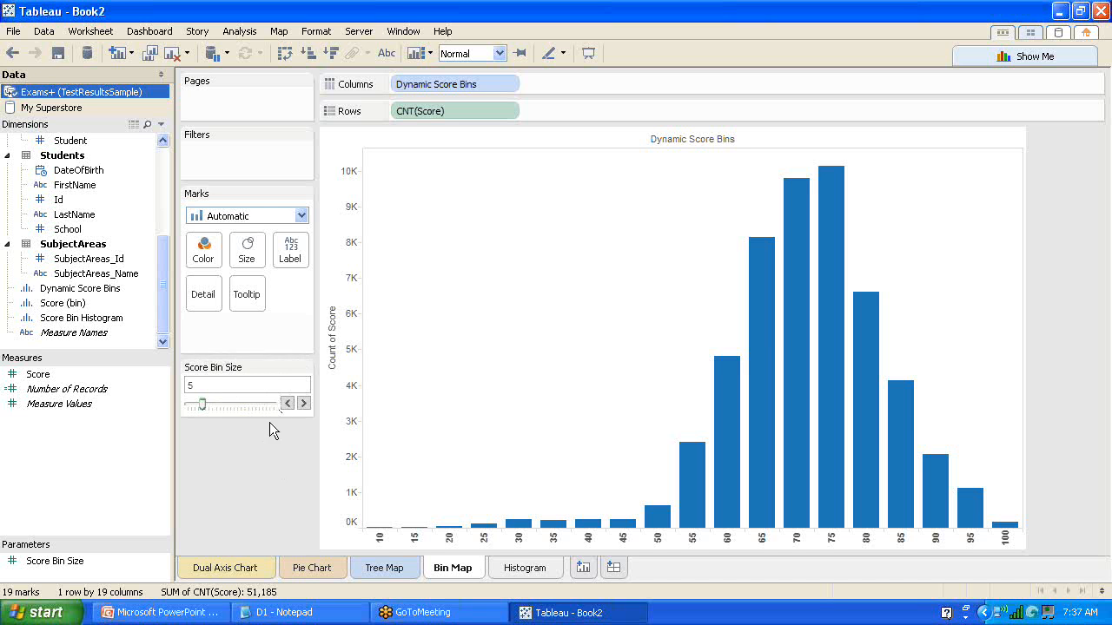
right_click(85, 294)
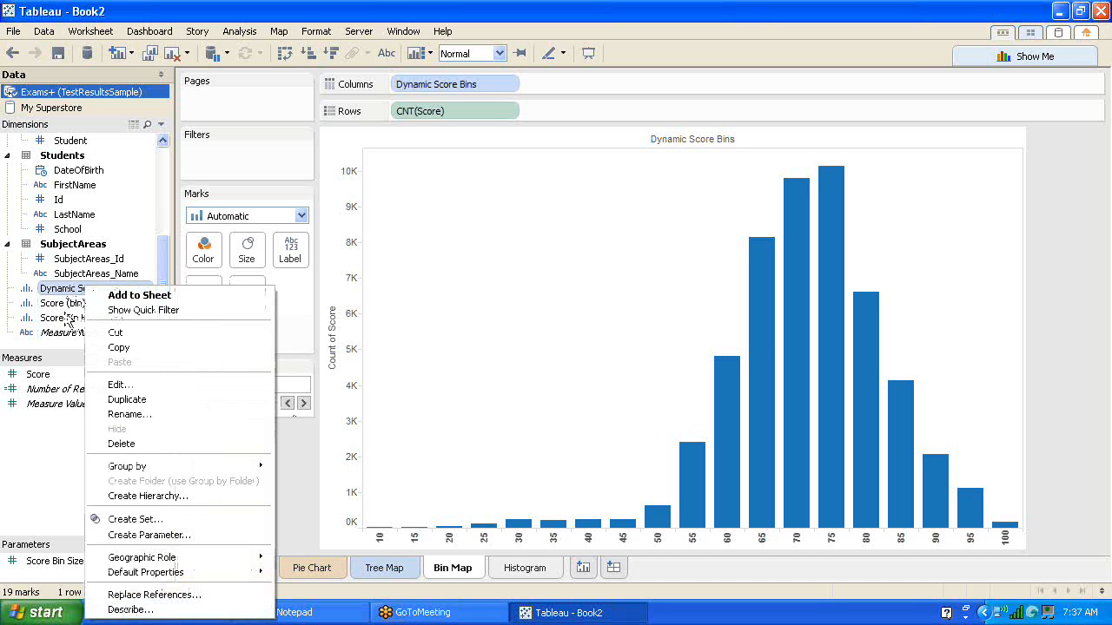
click(62, 321)
right_click(63, 319)
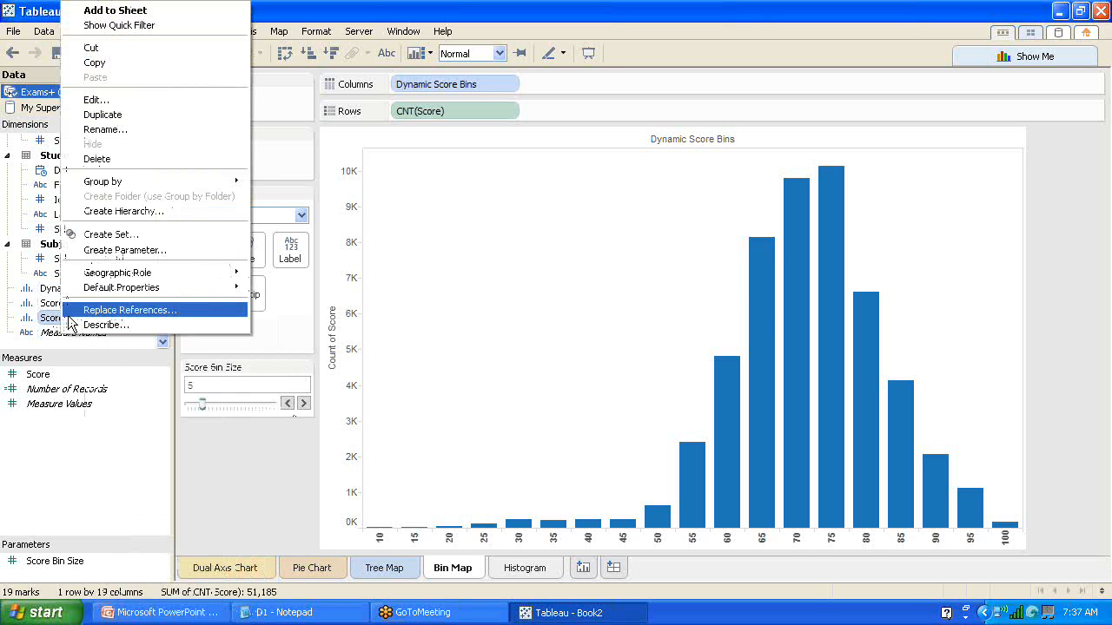
click(95, 102)
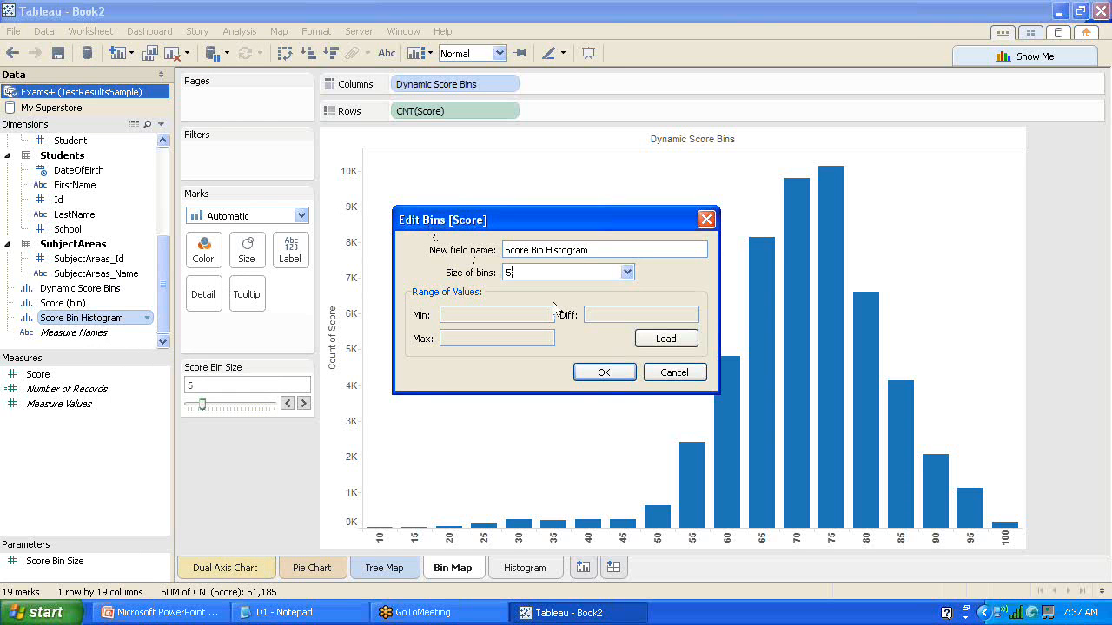
click(627, 273)
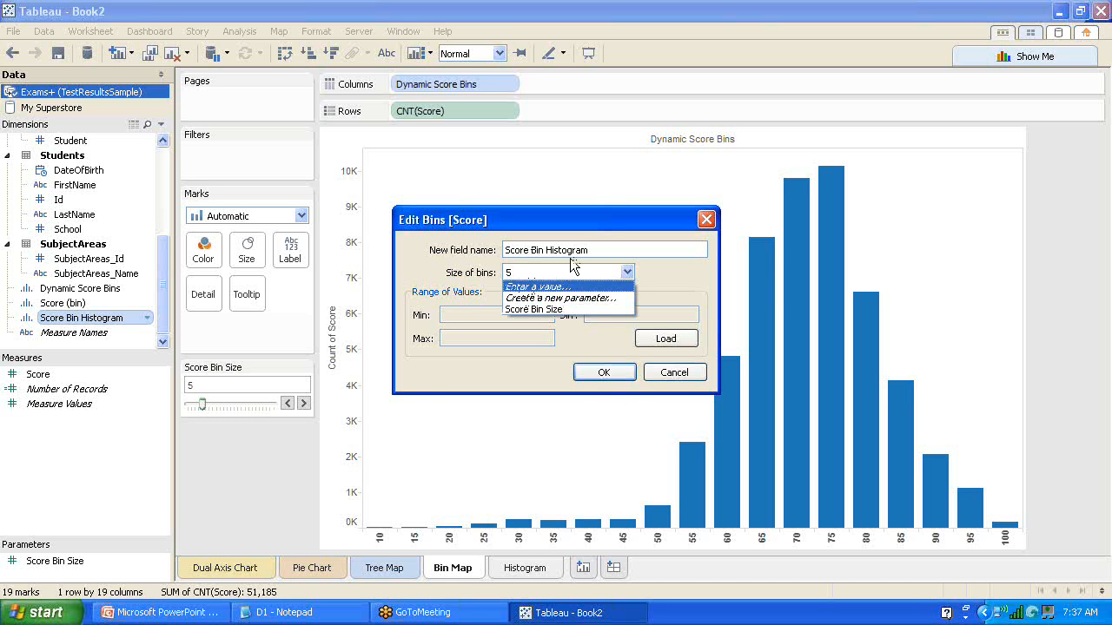
click(657, 290)
click(706, 219)
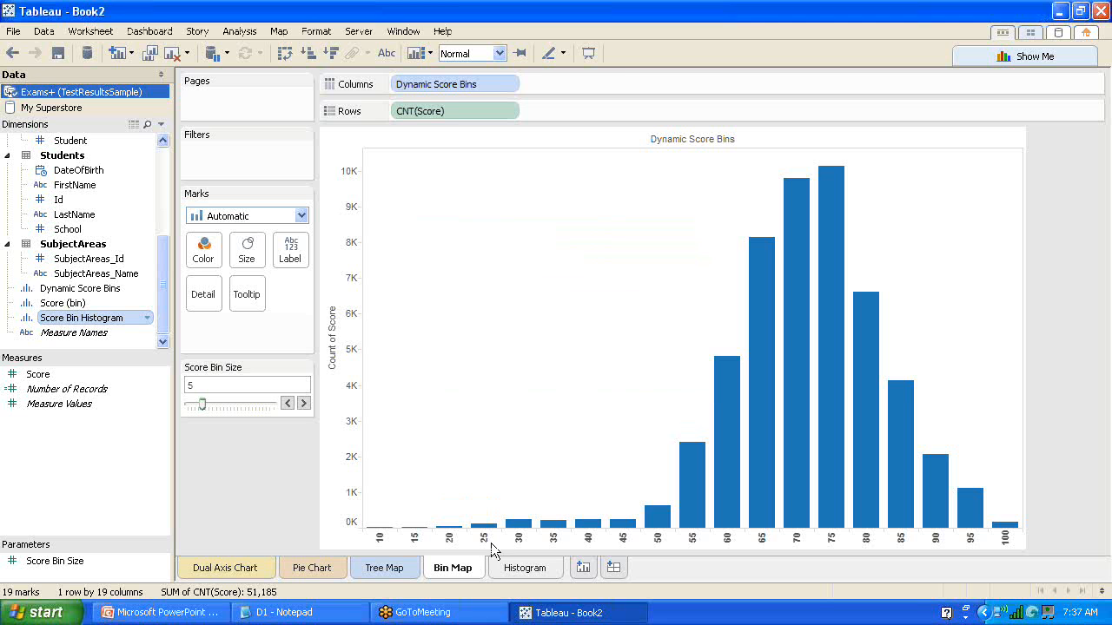
Compare the Histogram and Bin Map sheets again and check the aggregation of Score on the Histogram sheet.
click(528, 570)
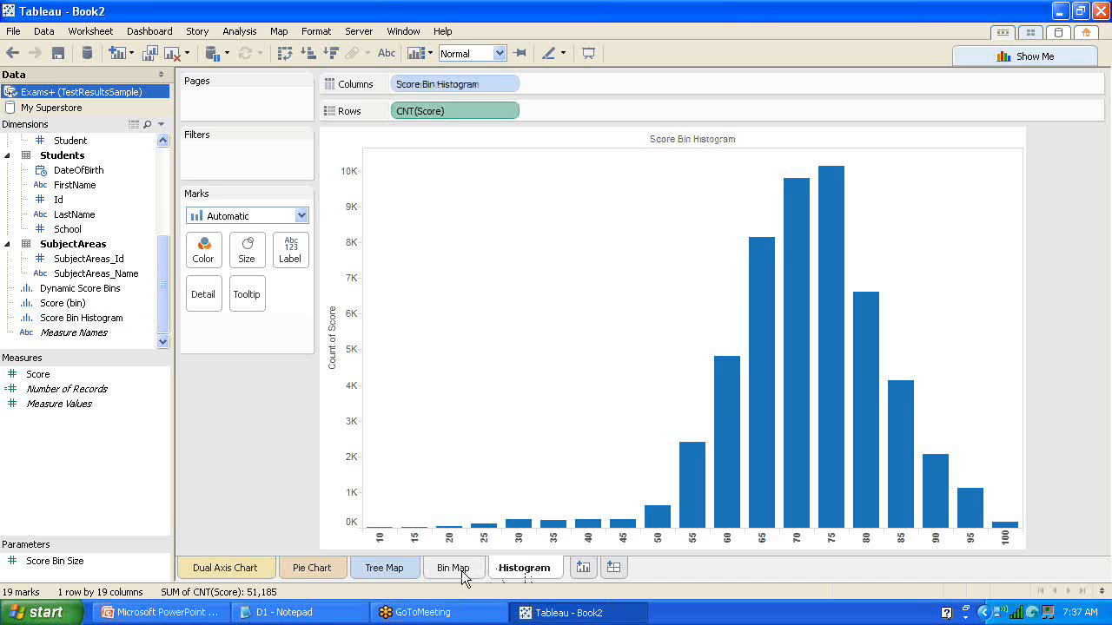
click(462, 574)
click(526, 569)
click(510, 111)
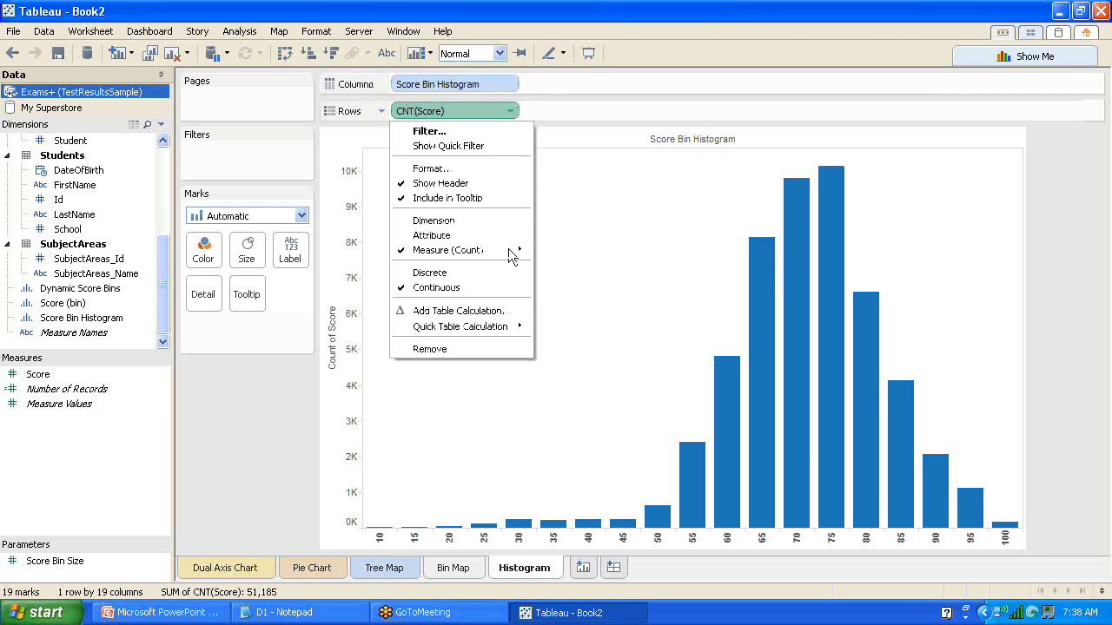
mouse_move(509, 249)
click(217, 453)
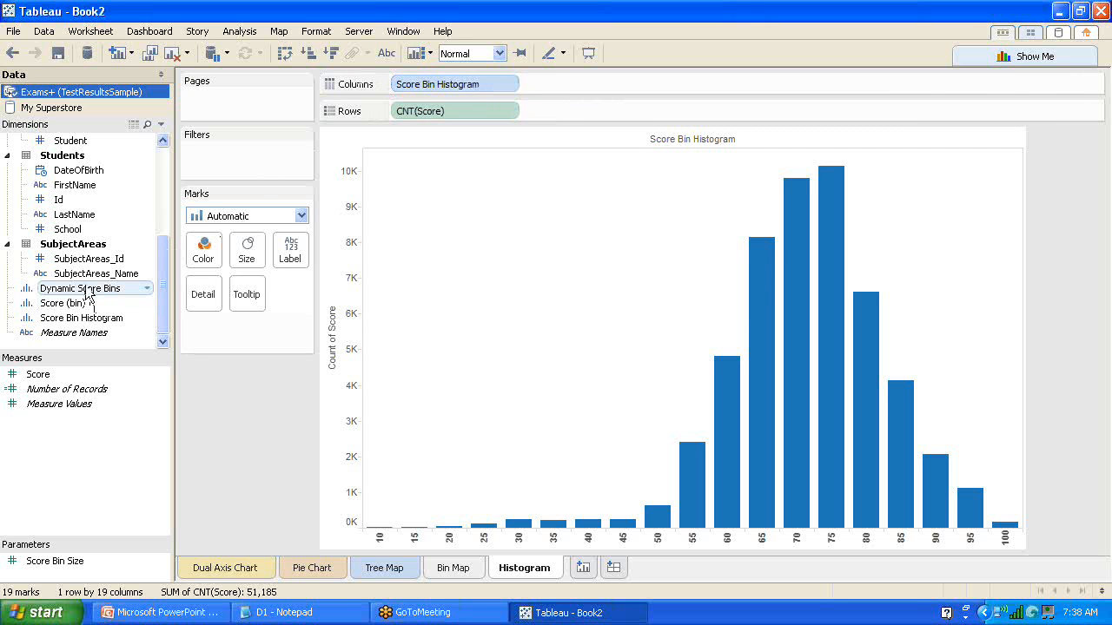
Examine the 60 and 55 bins on Bin Map, check the Score Bin Histogram field's options, and return to Bin Map.
click(455, 569)
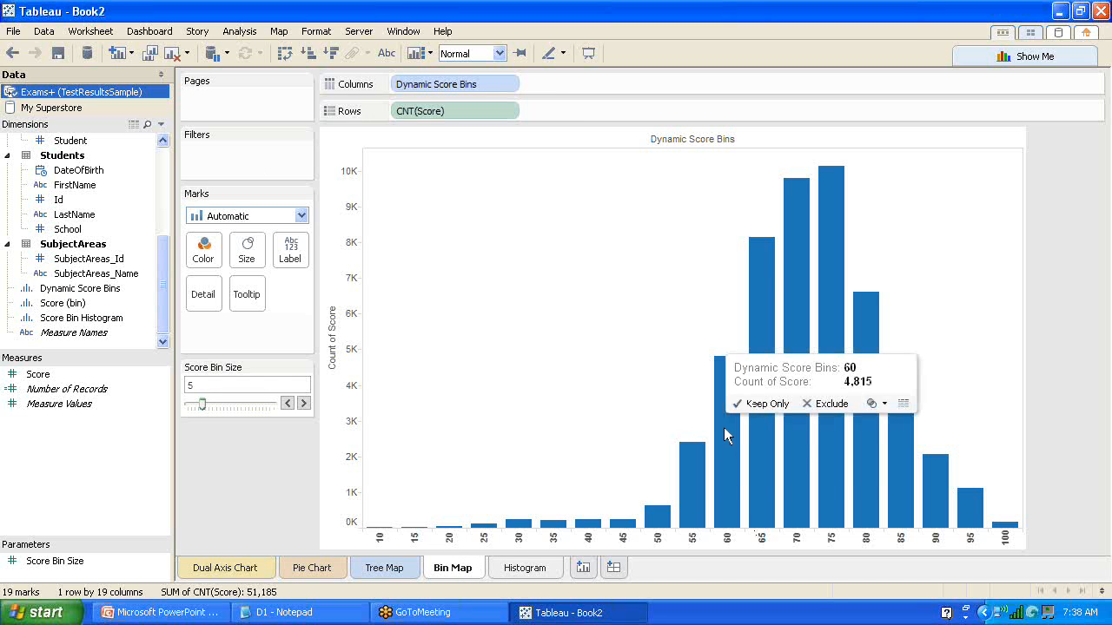
mouse_move(696, 504)
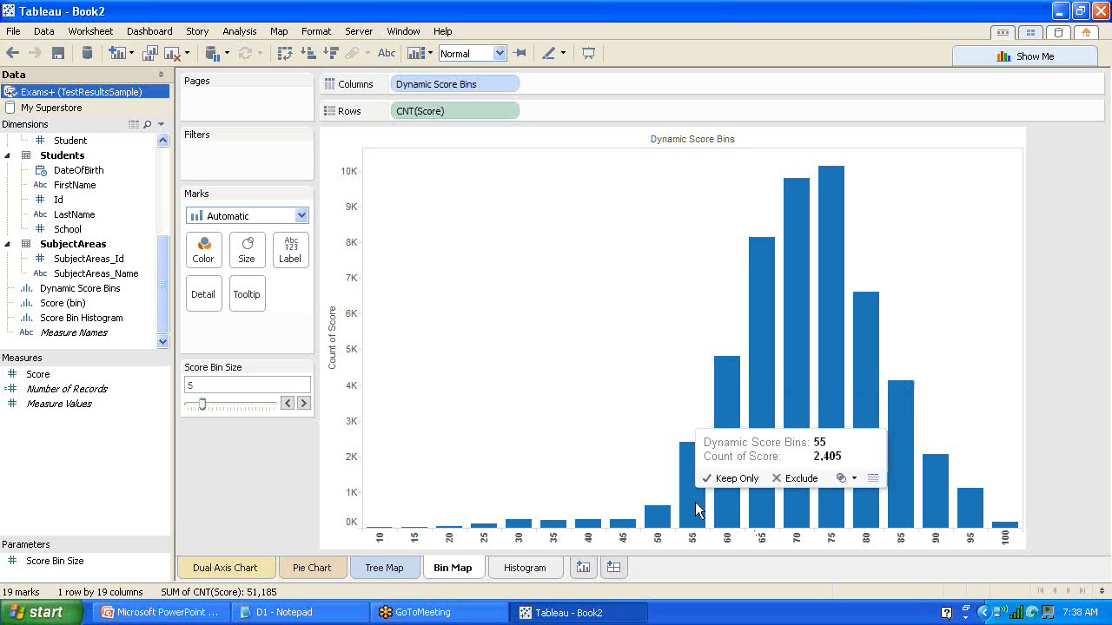
click(522, 574)
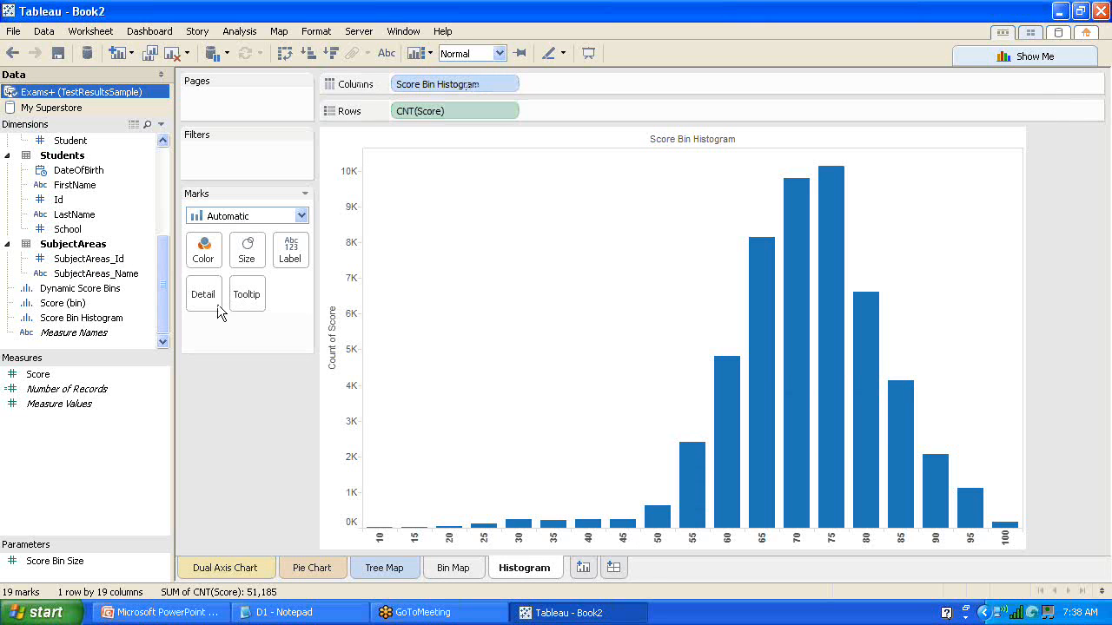
right_click(91, 318)
mouse_move(150, 295)
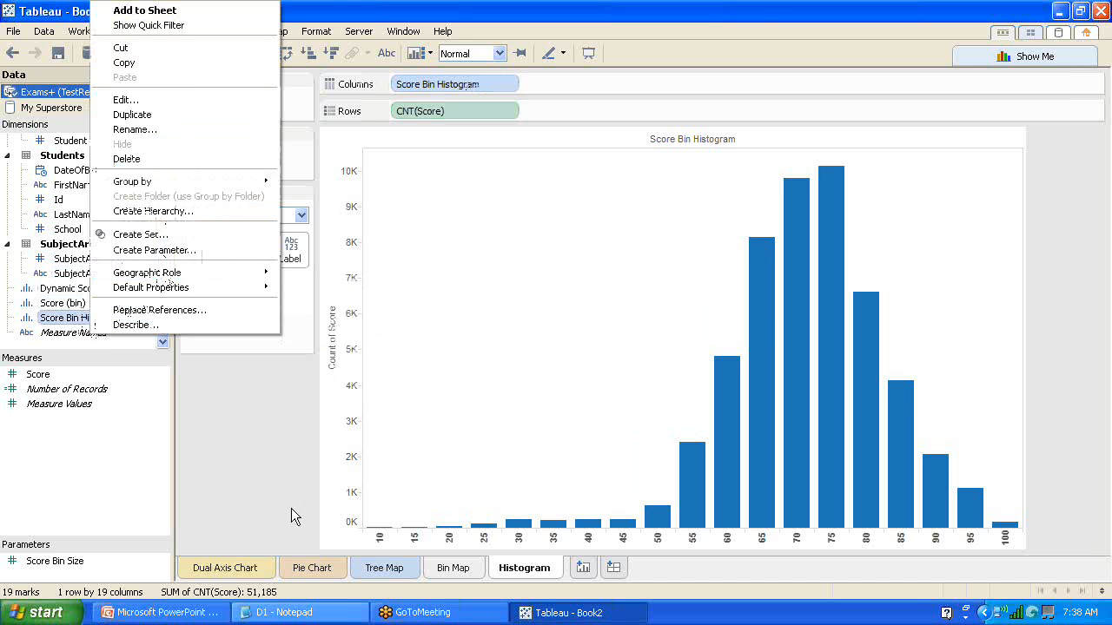
click(465, 572)
click(466, 572)
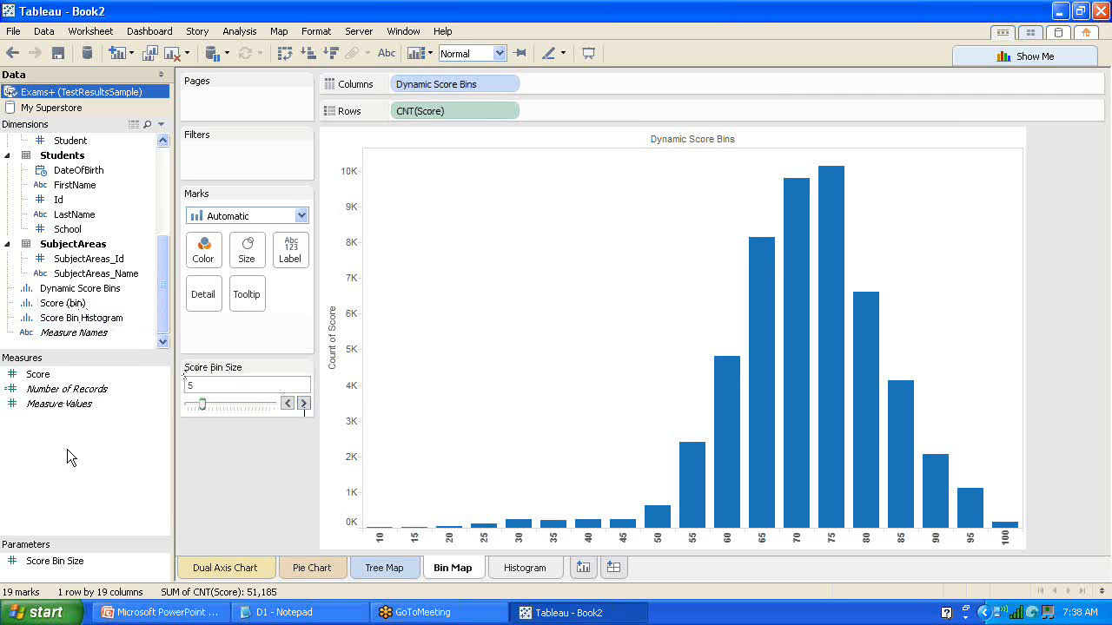
Edit the Score Bin Size parameter to range from a minimum of 10 to a maximum of 50 with a step size of 5.
right_click(65, 563)
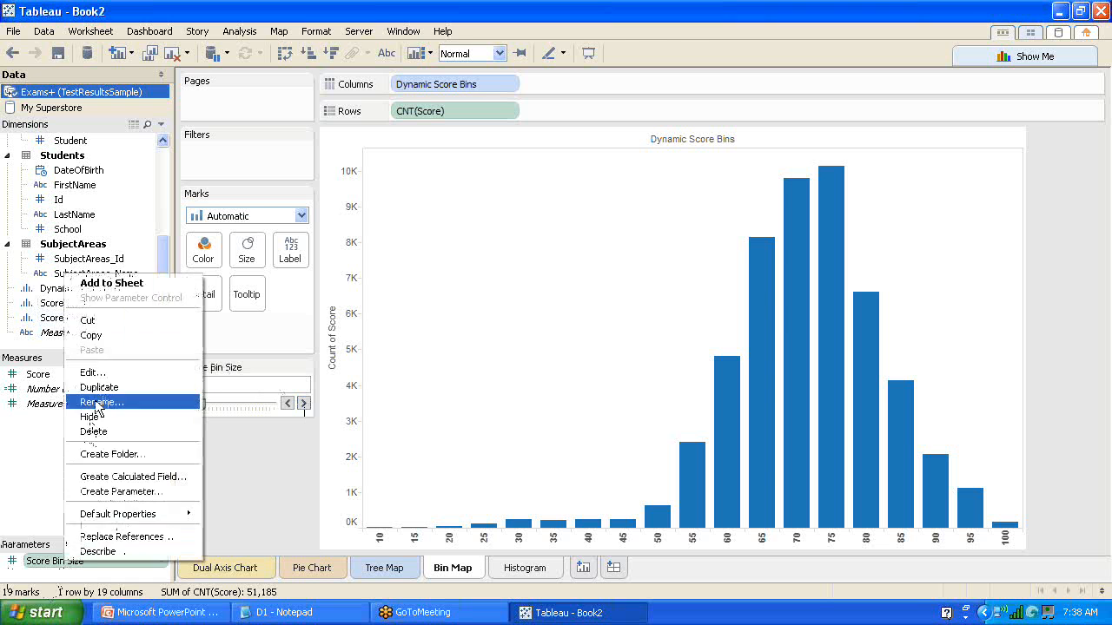
click(108, 373)
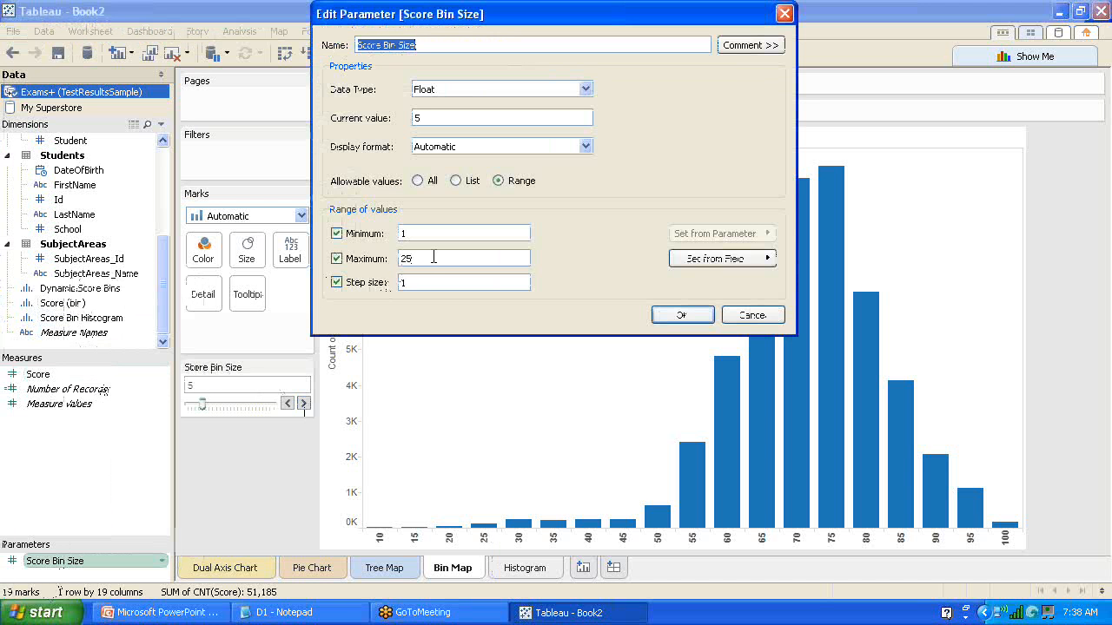
drag(426, 258, 376, 261)
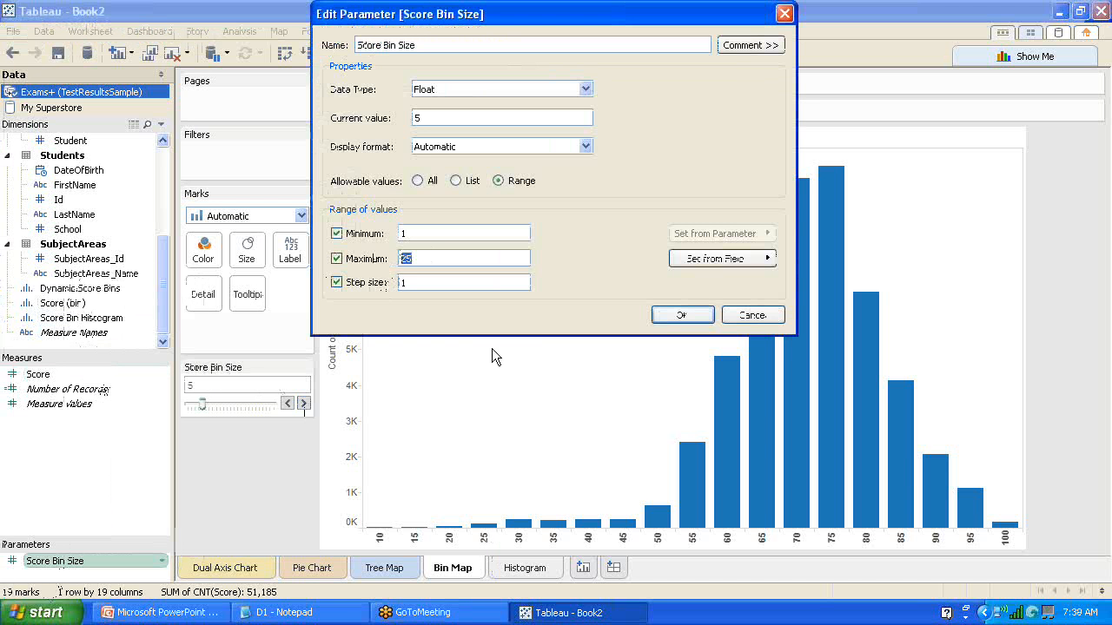
text(50)
drag(410, 233, 389, 240)
text(10)
drag(416, 283, 398, 285)
text(5)
click(682, 315)
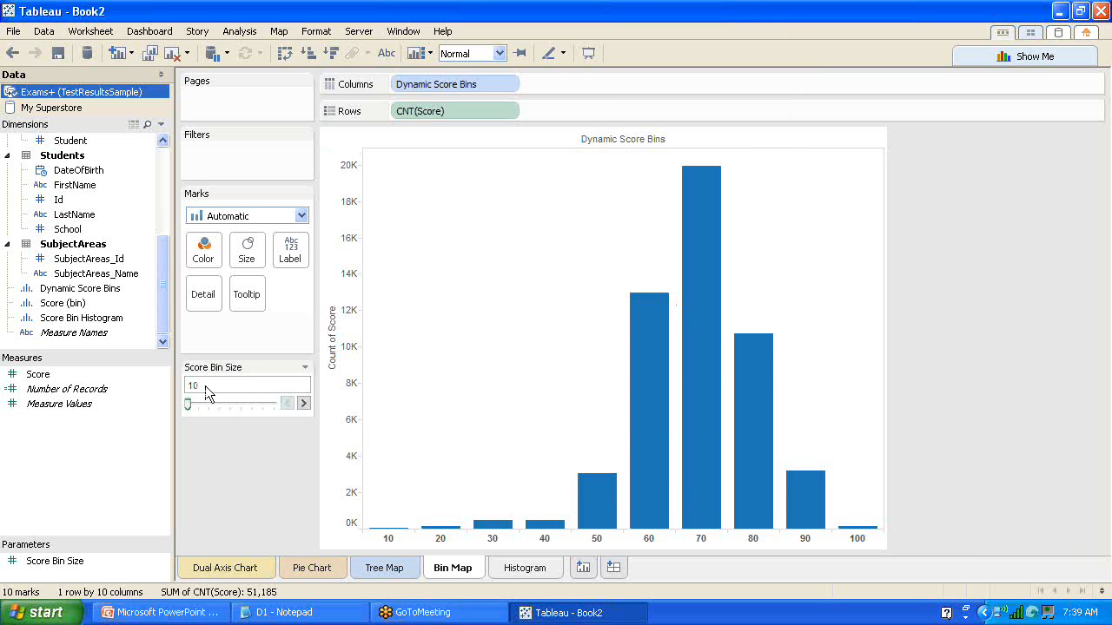
Step the Score Bin Size up through 15 to 20 on Bin Map and back down to 10.
click(303, 403)
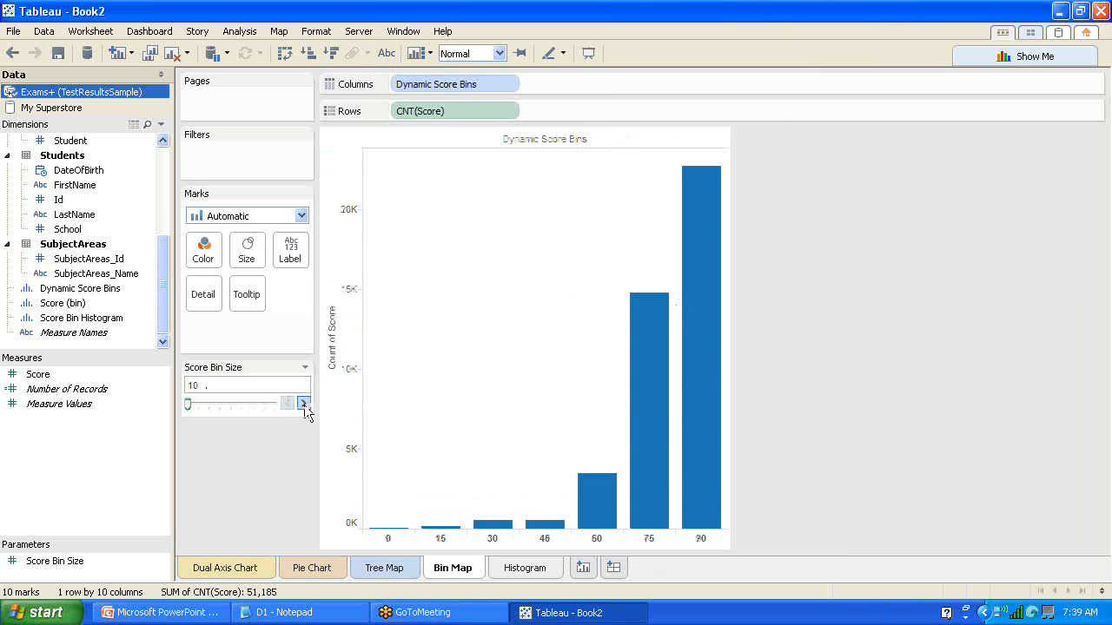
click(304, 405)
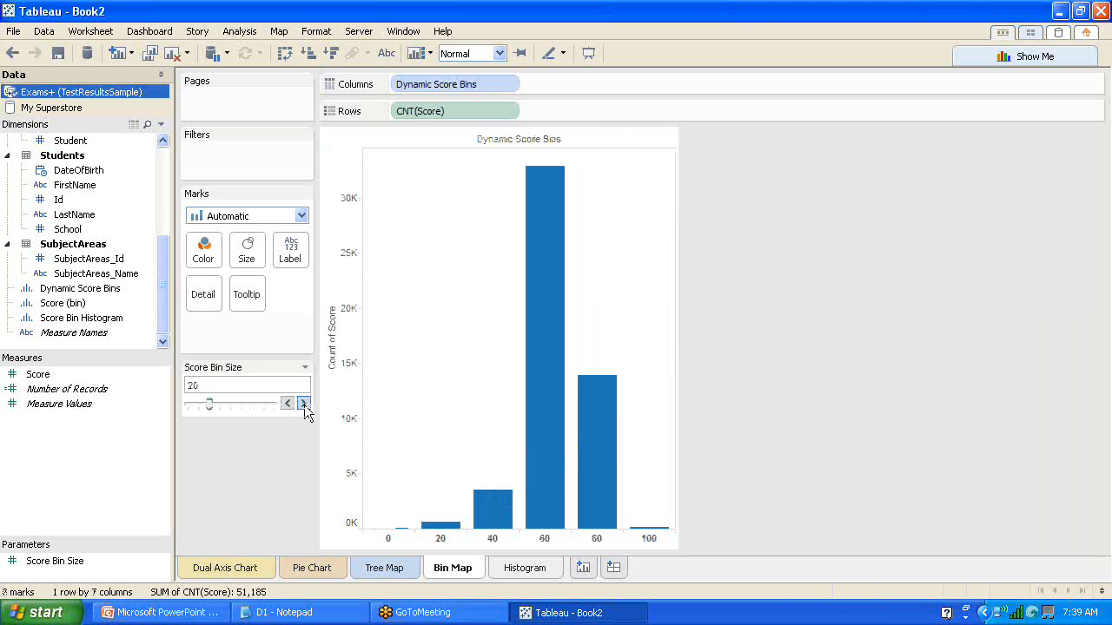
click(286, 406)
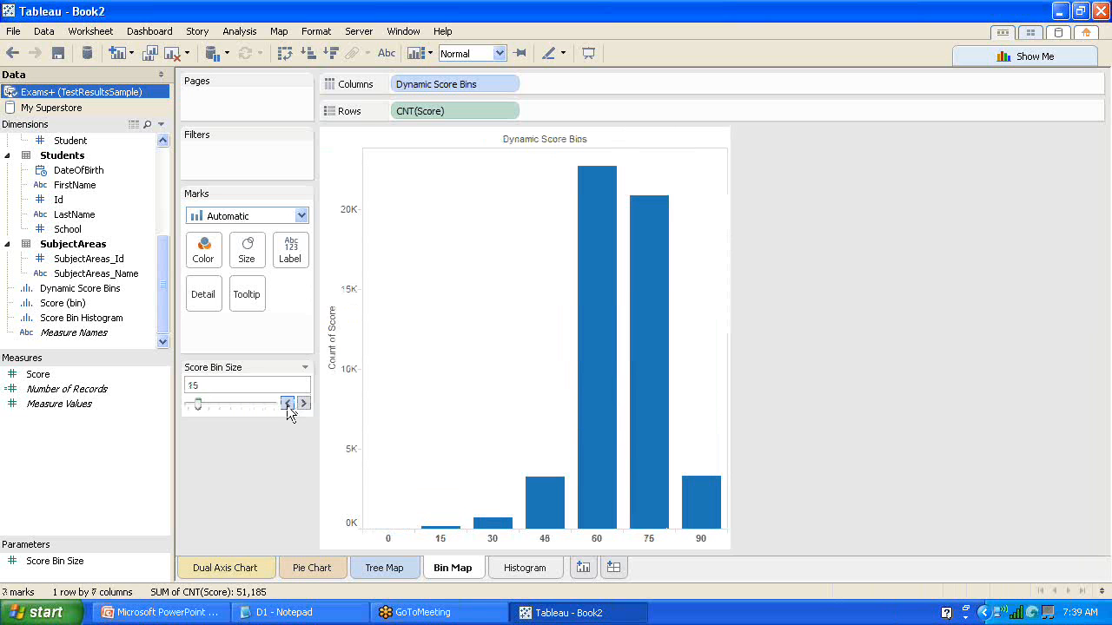
click(286, 405)
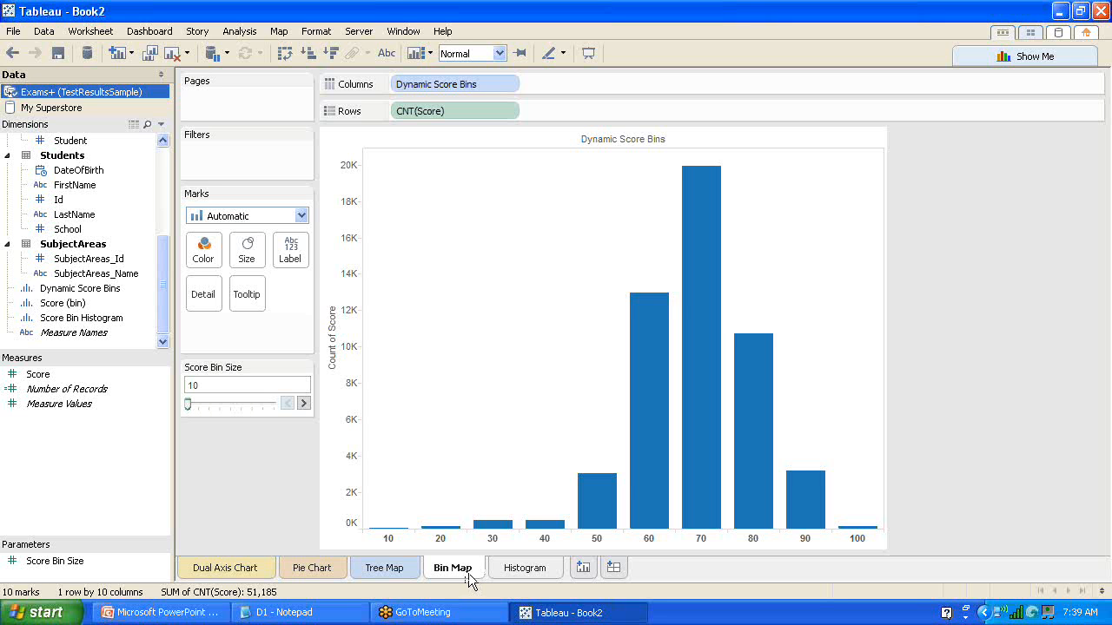
Move the Histogram sheet in front of Bin Map and compare the two charts.
click(528, 573)
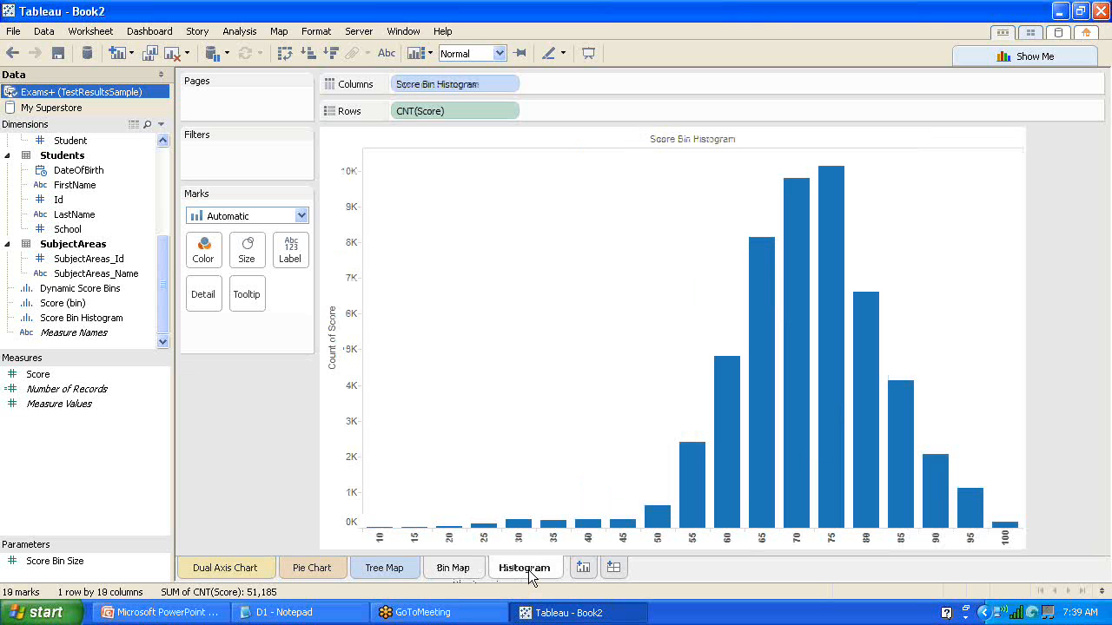
drag(529, 575, 441, 575)
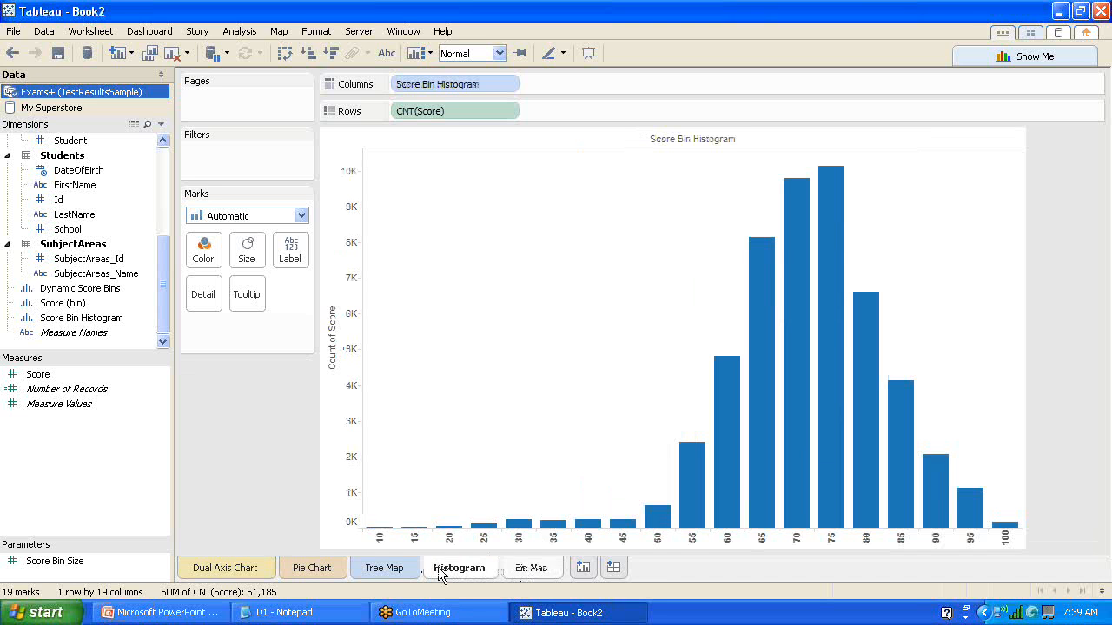
click(532, 571)
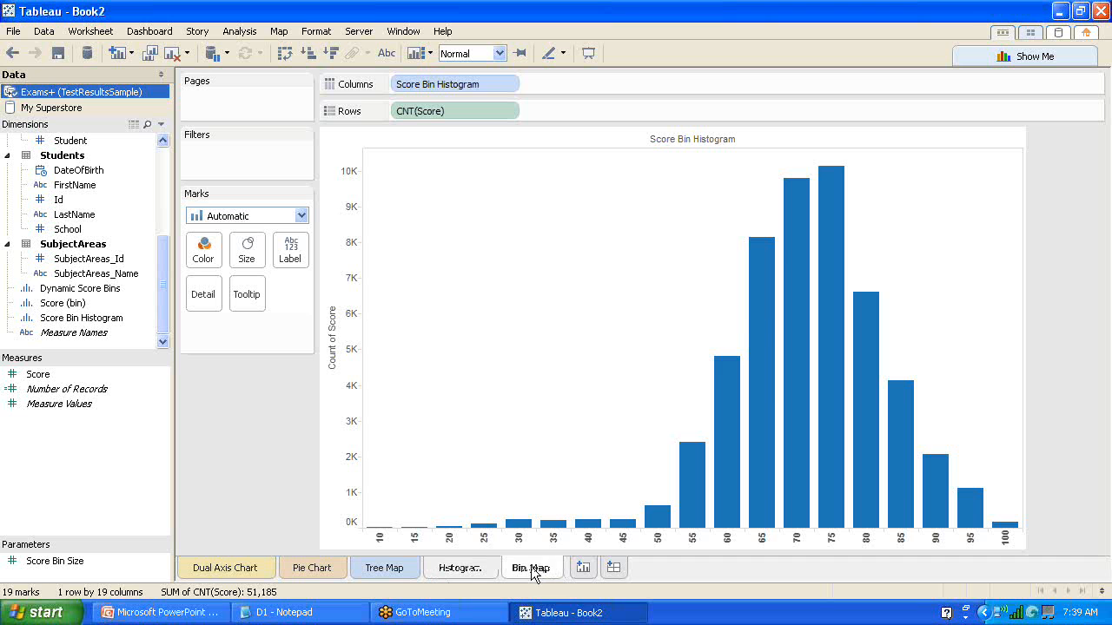
click(460, 570)
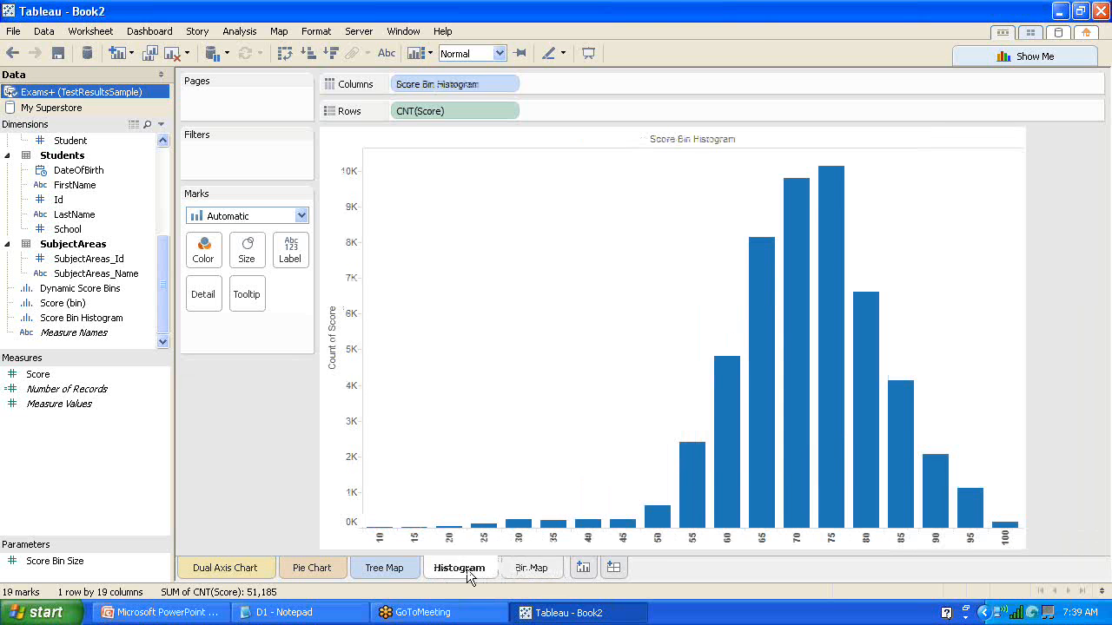
click(526, 570)
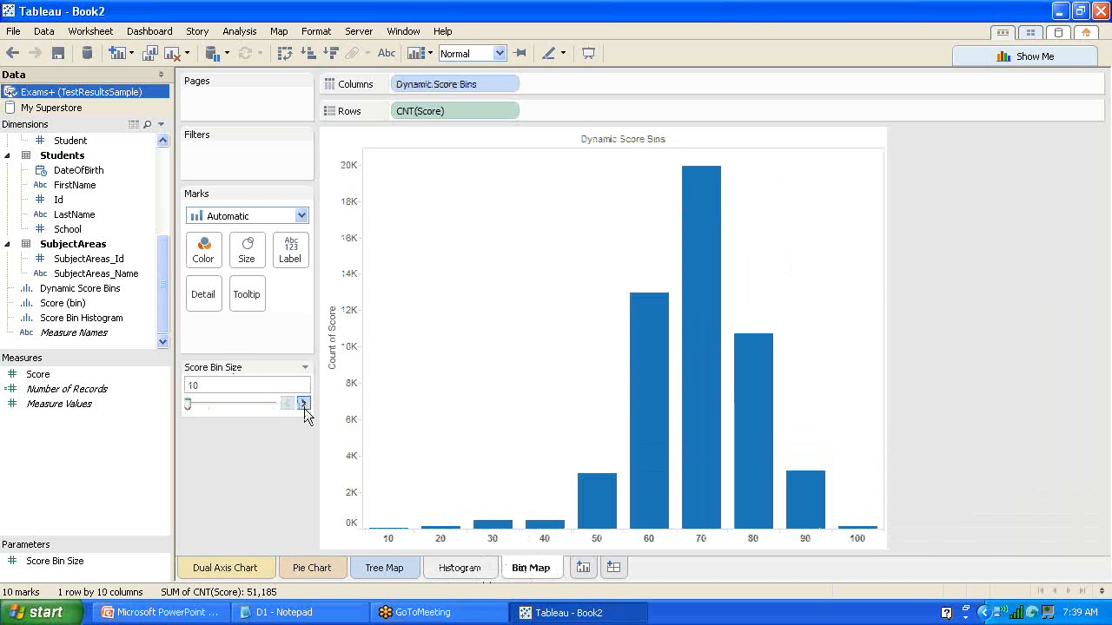
On the Histogram sheet, inspect the bin size choices of Score Bin Histogram and close its settings without changing them.
click(459, 570)
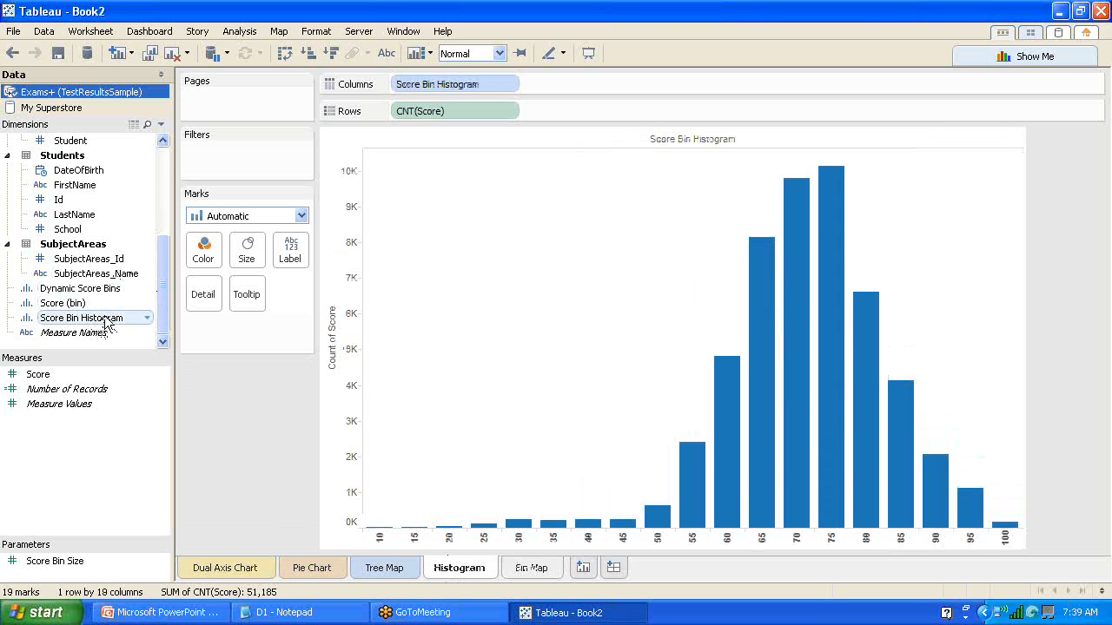
right_click(102, 320)
click(155, 105)
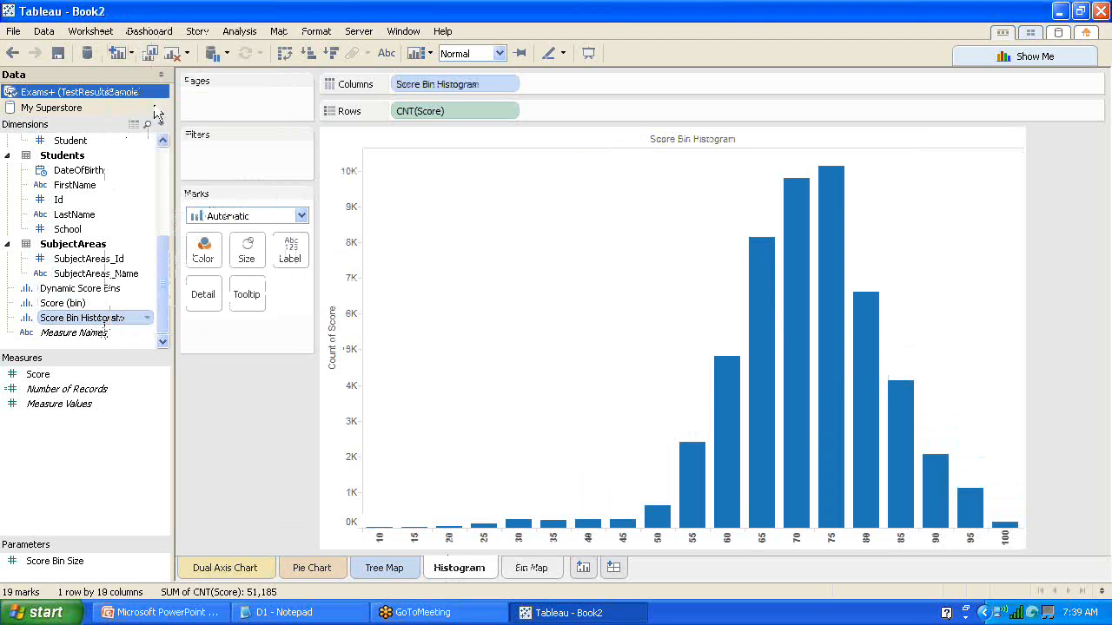
click(626, 273)
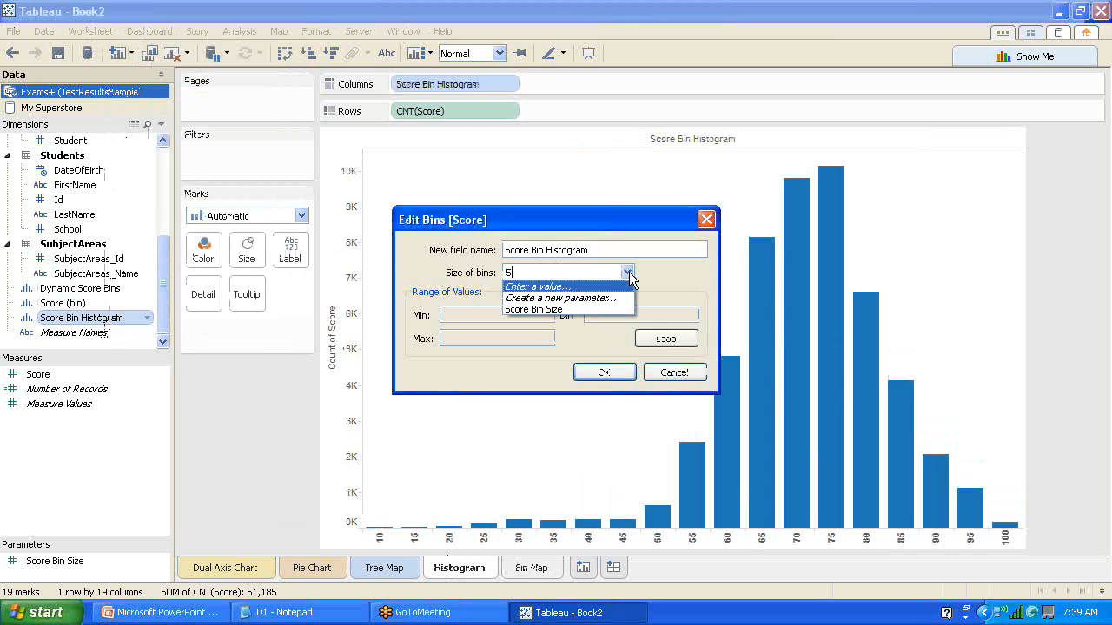
click(627, 274)
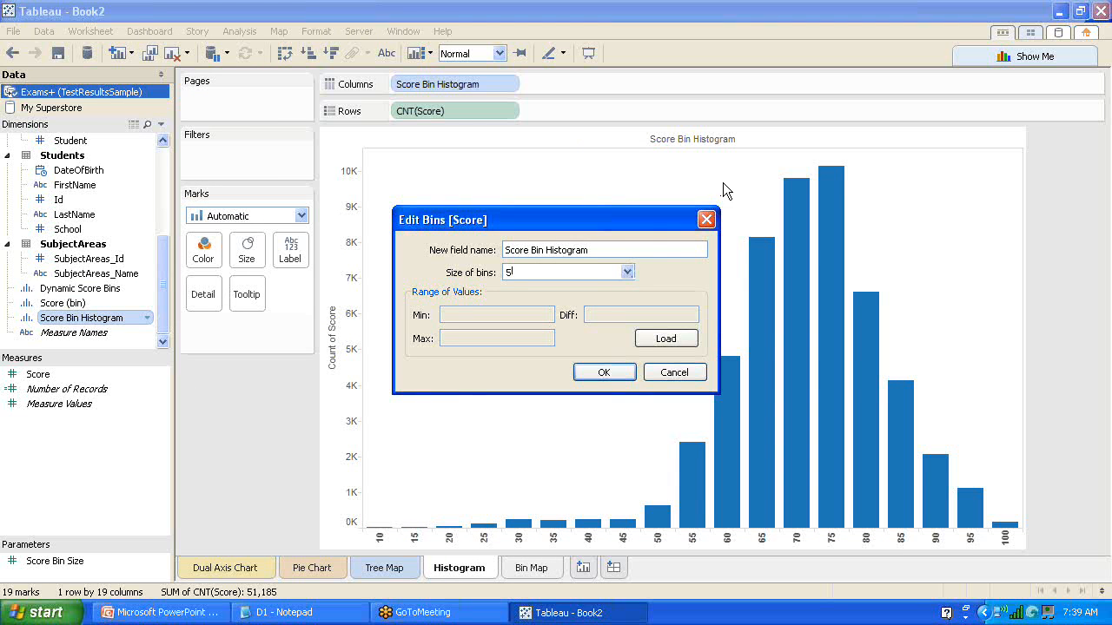
click(708, 221)
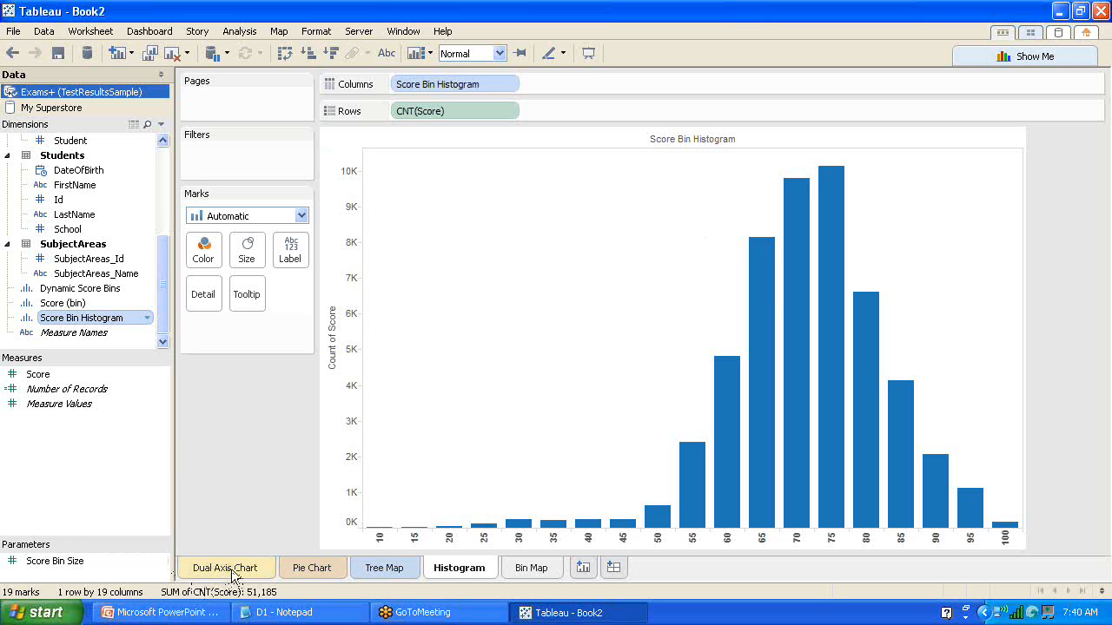
drag(231, 569, 315, 570)
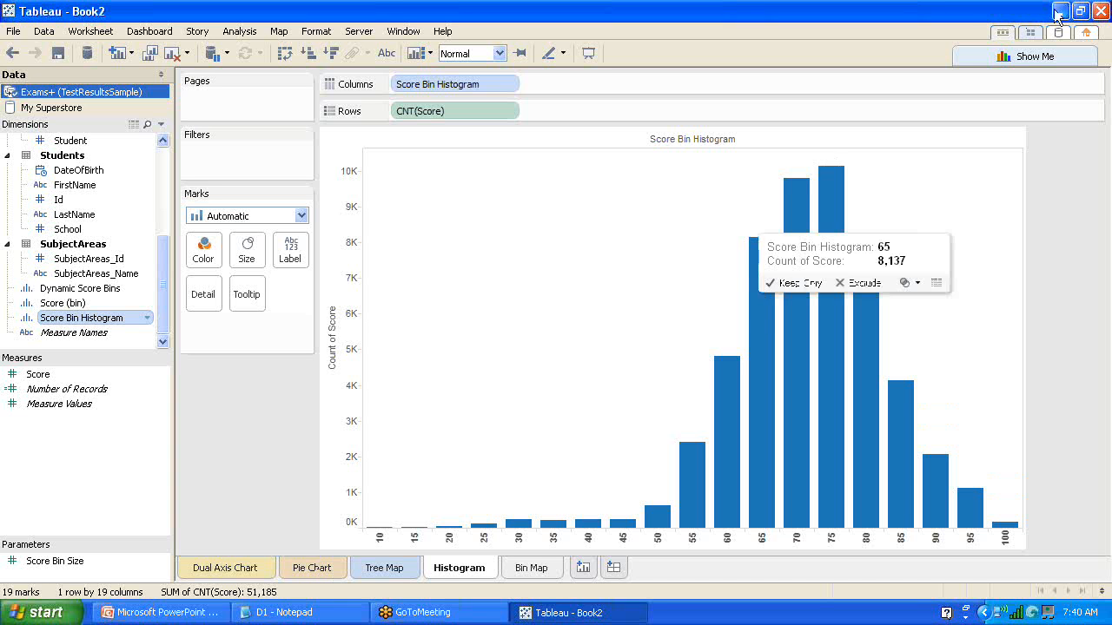
click(1088, 34)
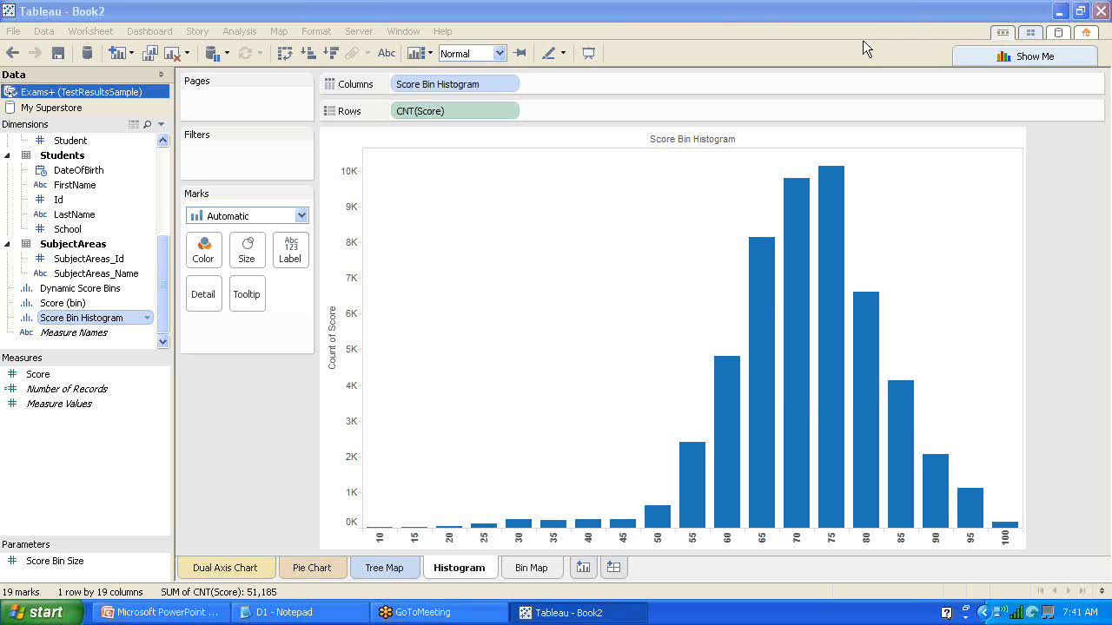
Rename the Histogram sheet as "Histogram with Bin Measure".
mouse_move(760, 419)
double_click(483, 569)
click(488, 571)
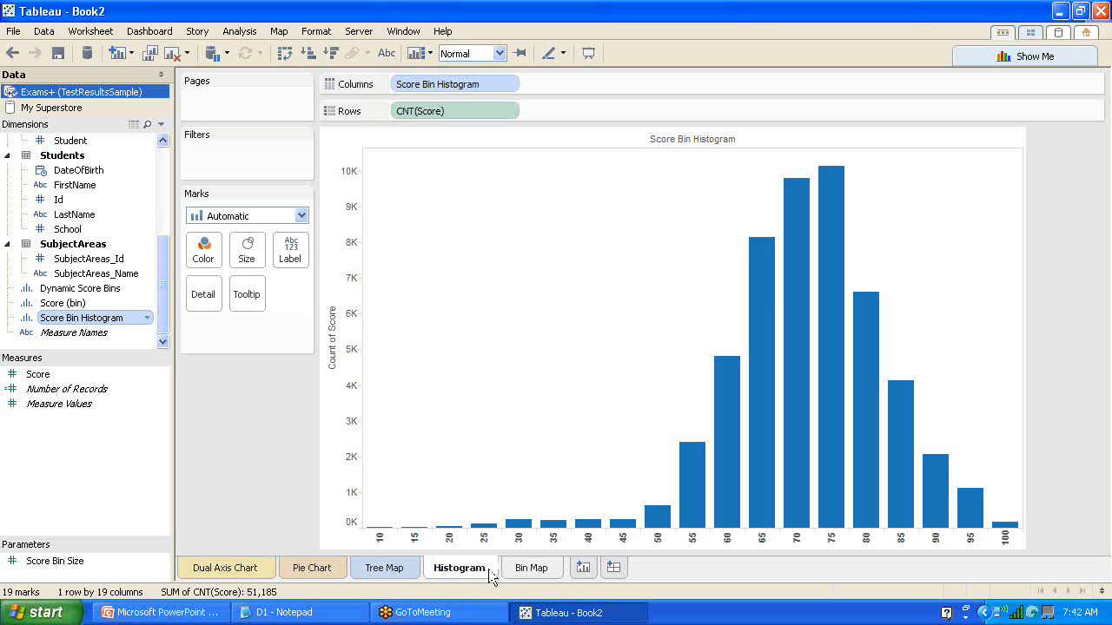
double_click(478, 567)
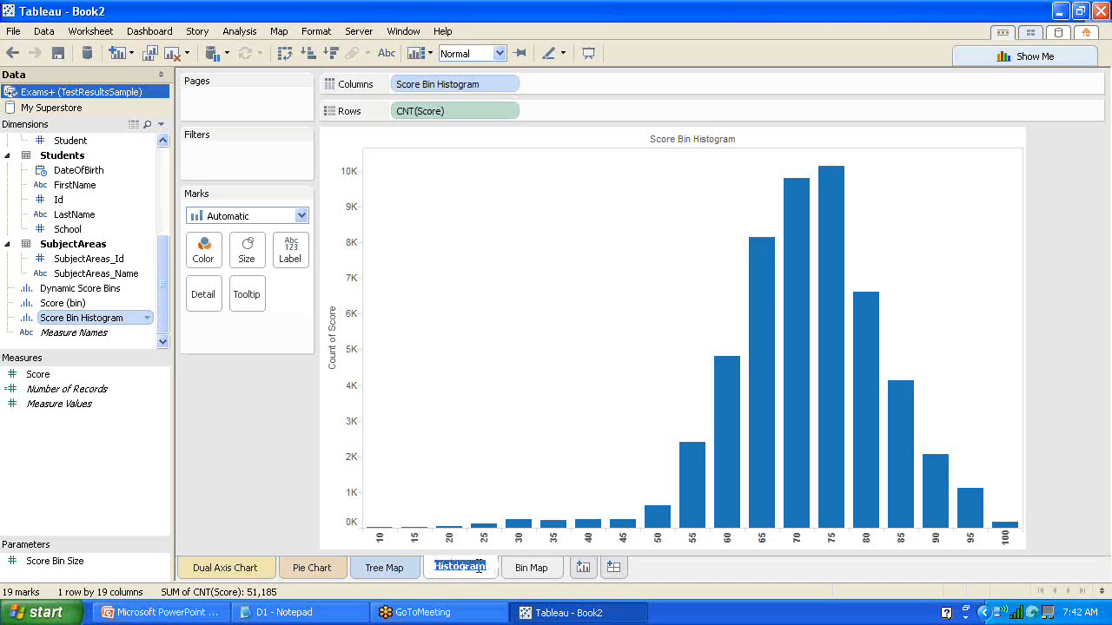
text(Hist)
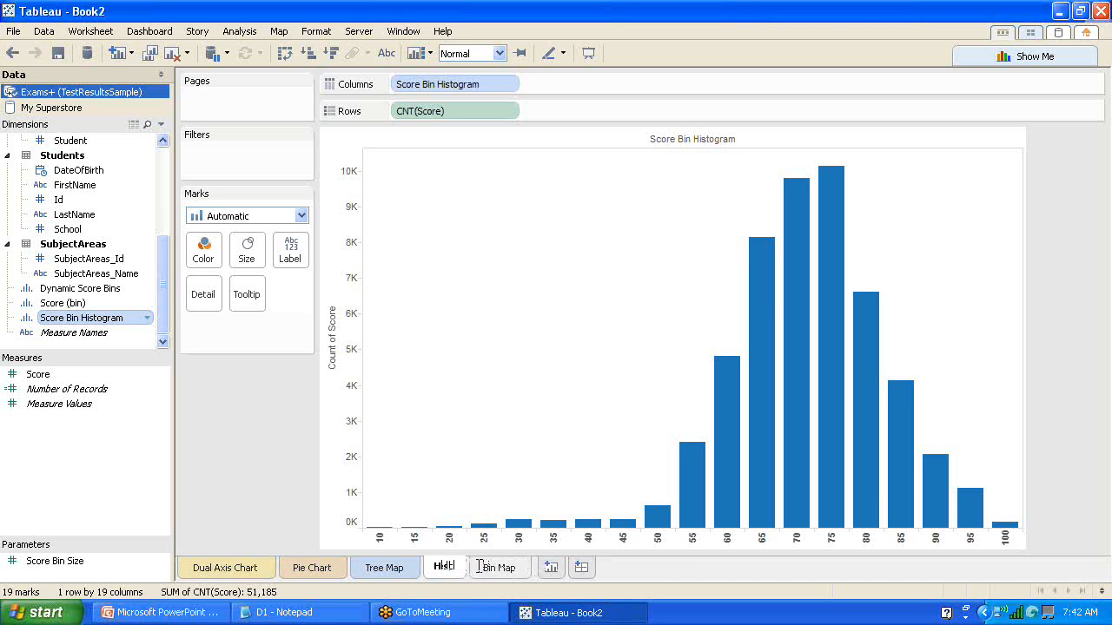
text(ogram withi)
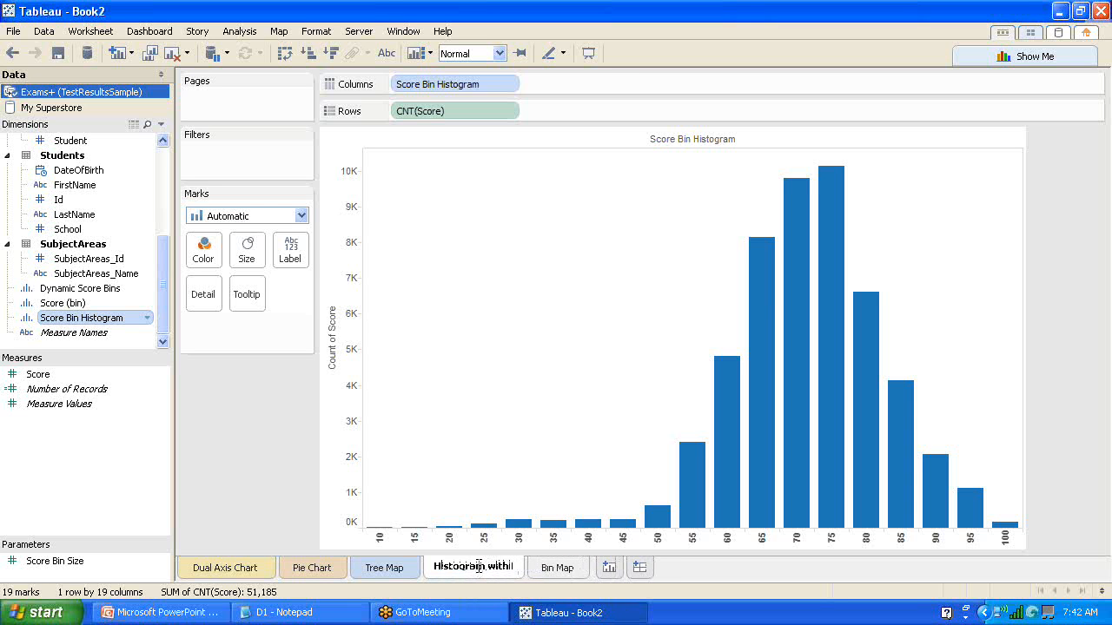
text( Bin)
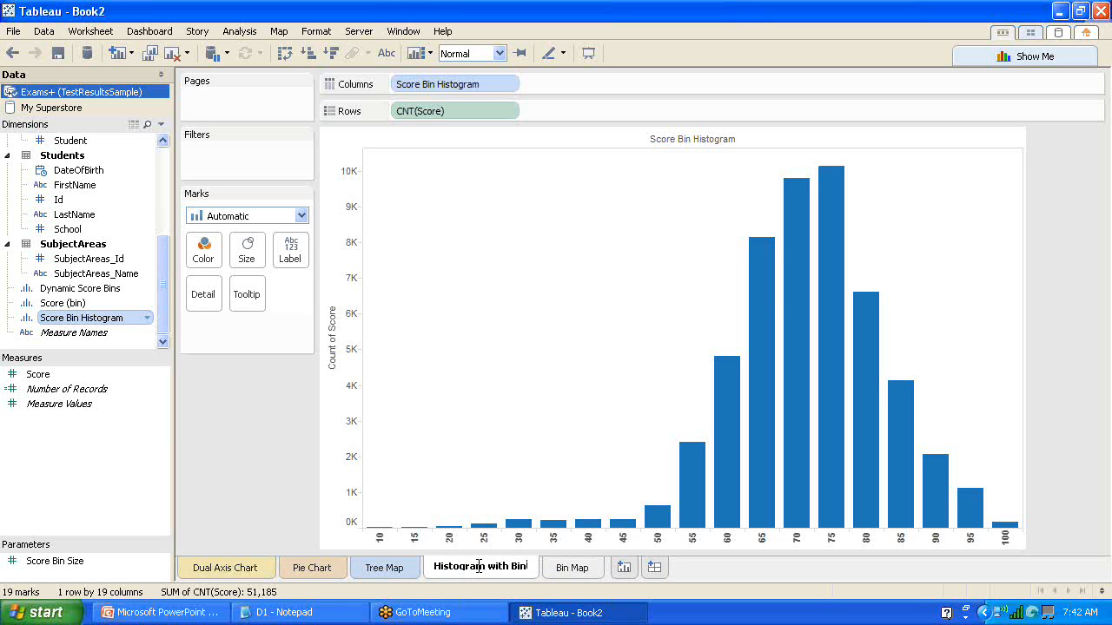
text( Measure)
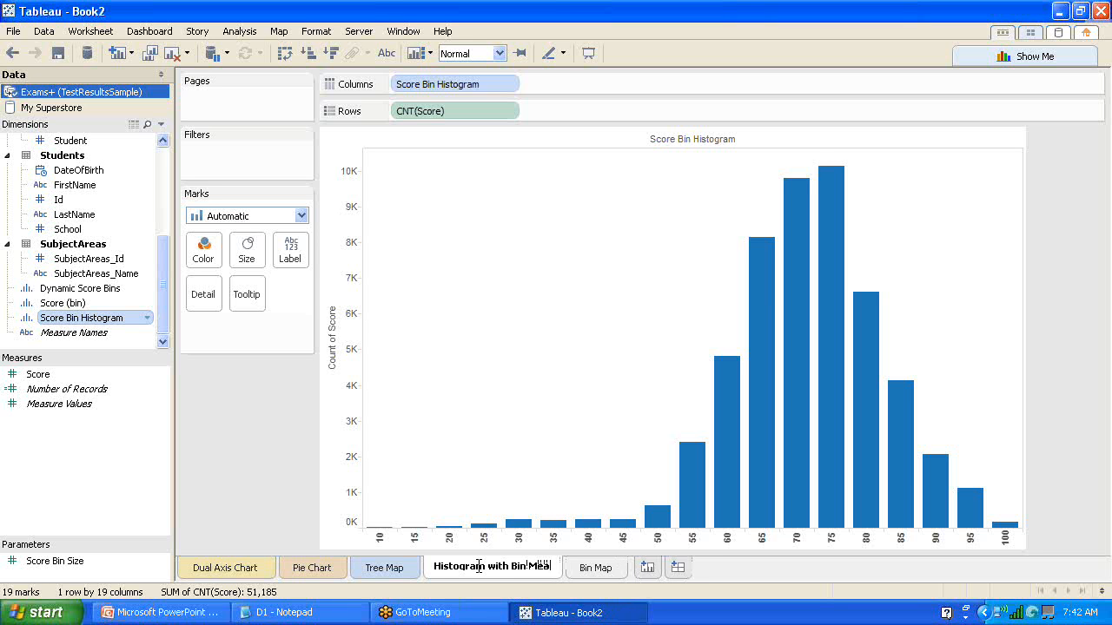
Rename the Bin Map sheet as "Histogram with Dynamic Bin Size".
click(605, 574)
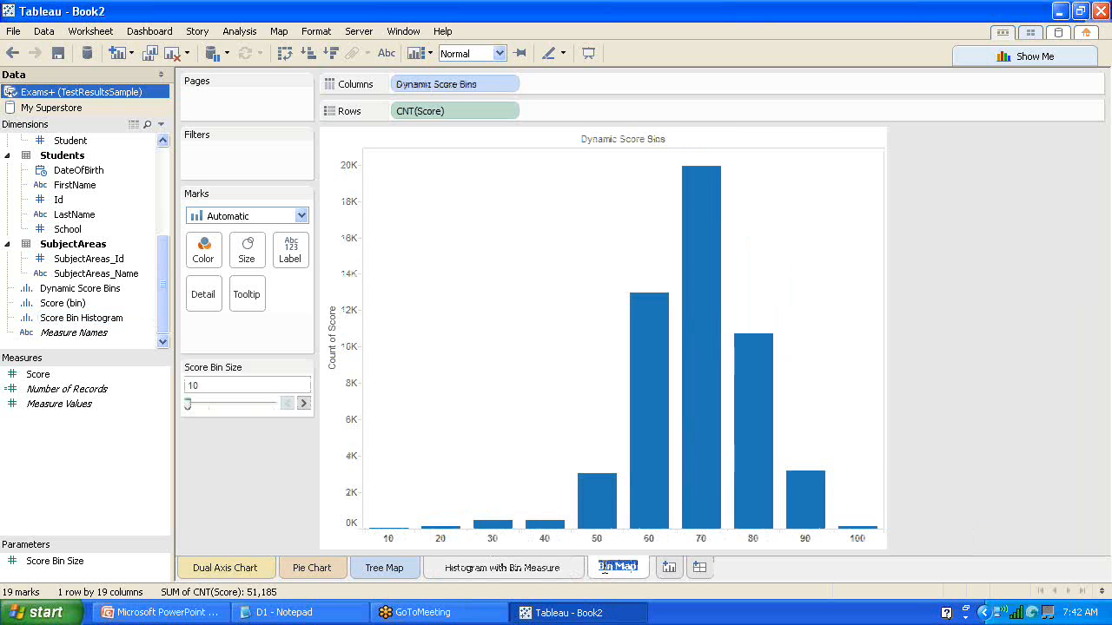
double_click(606, 567)
text(Histogram)
text( with Bi)
text(ynamic )
text(Bin Map)
key(BackSpace)
key(BackSpace)
key(BackSpace)
text(Size)
key(Return)
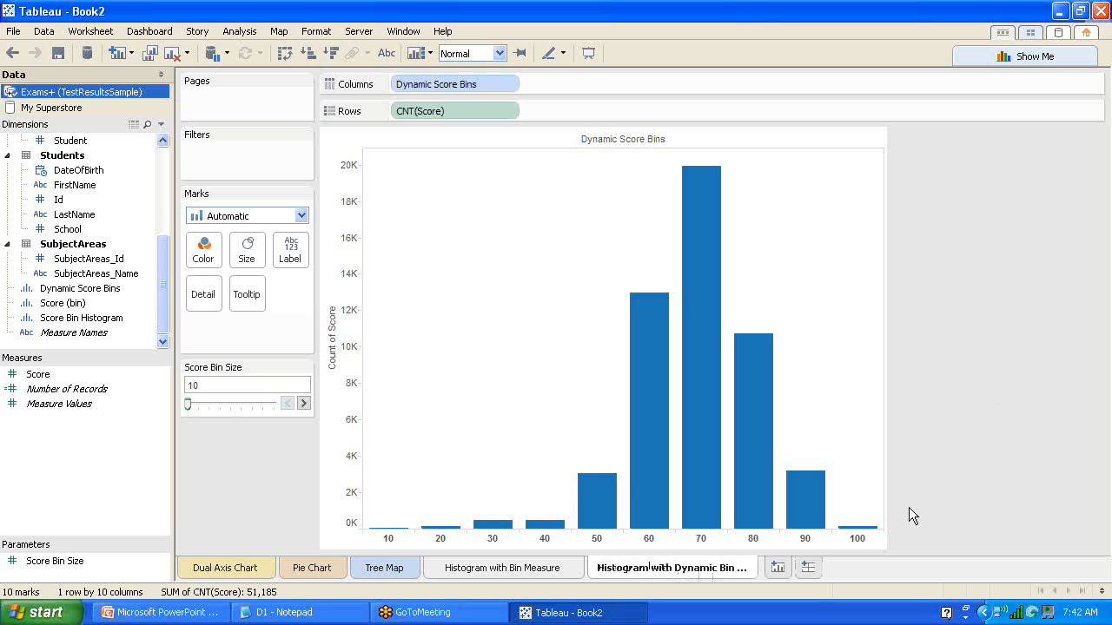
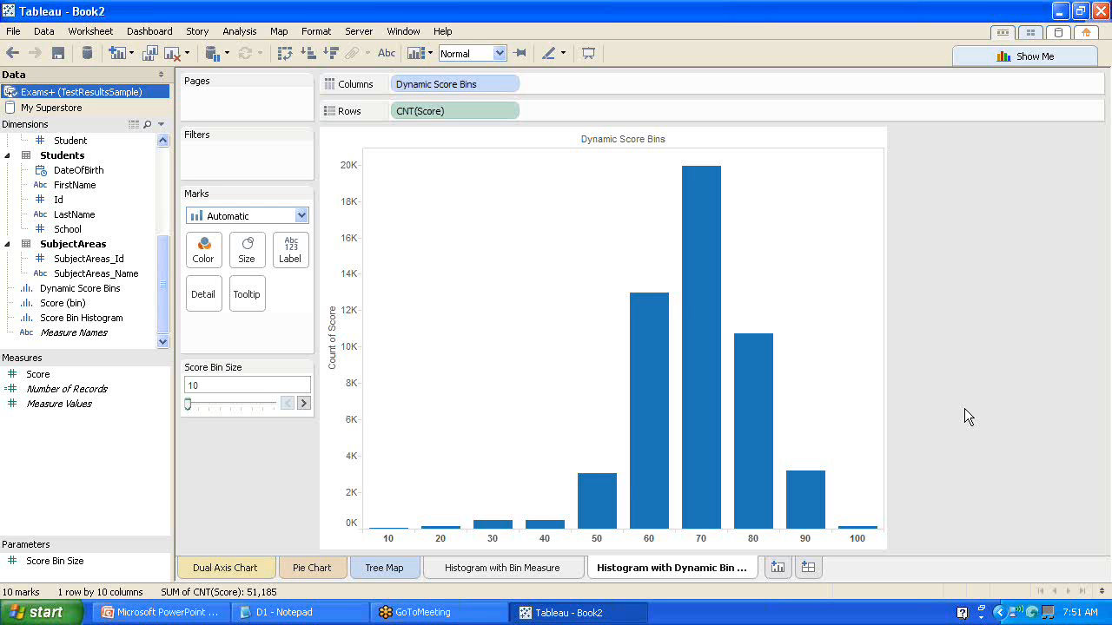
click(1101, 13)
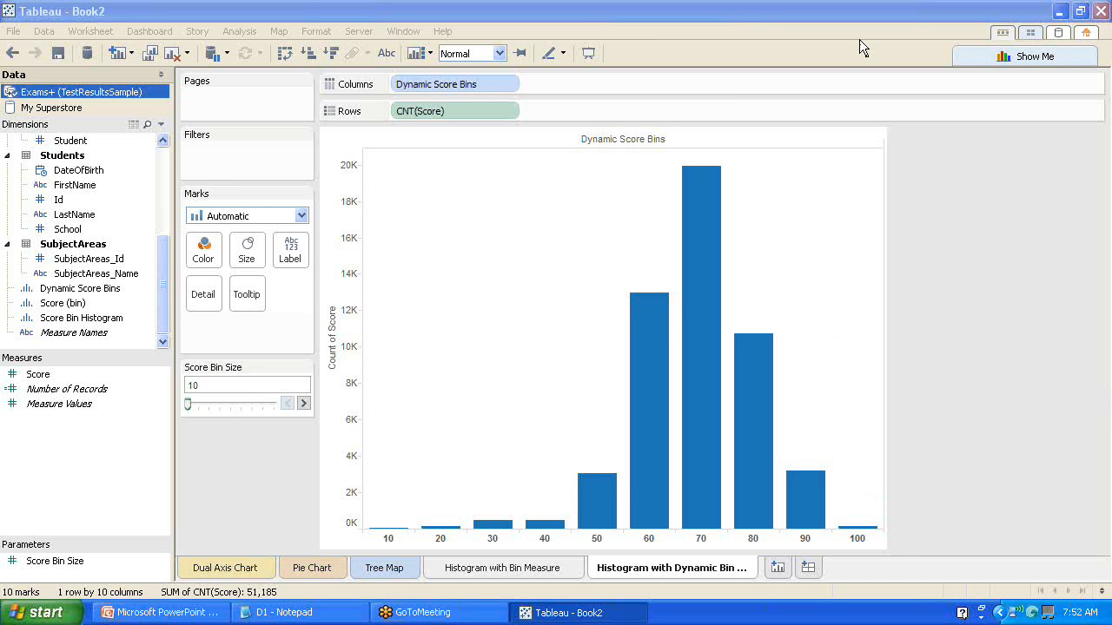
From Histogram with Bin Measure, inspect the bin settings of Score (bin) without changing them, and return to Histogram with Dynamic Bin Size.
click(517, 577)
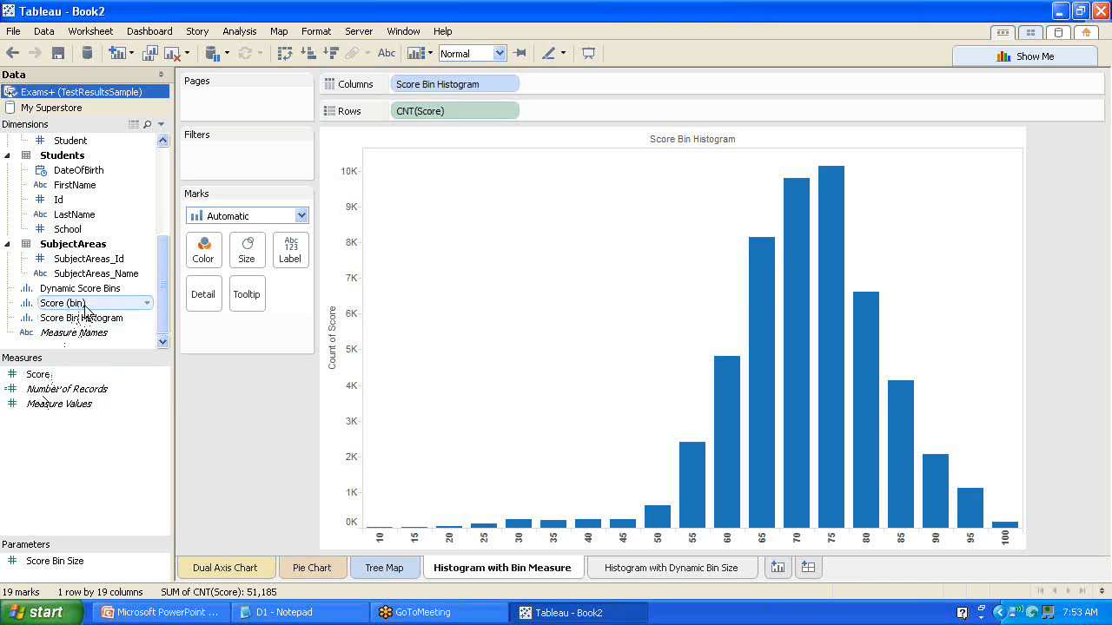
right_click(86, 310)
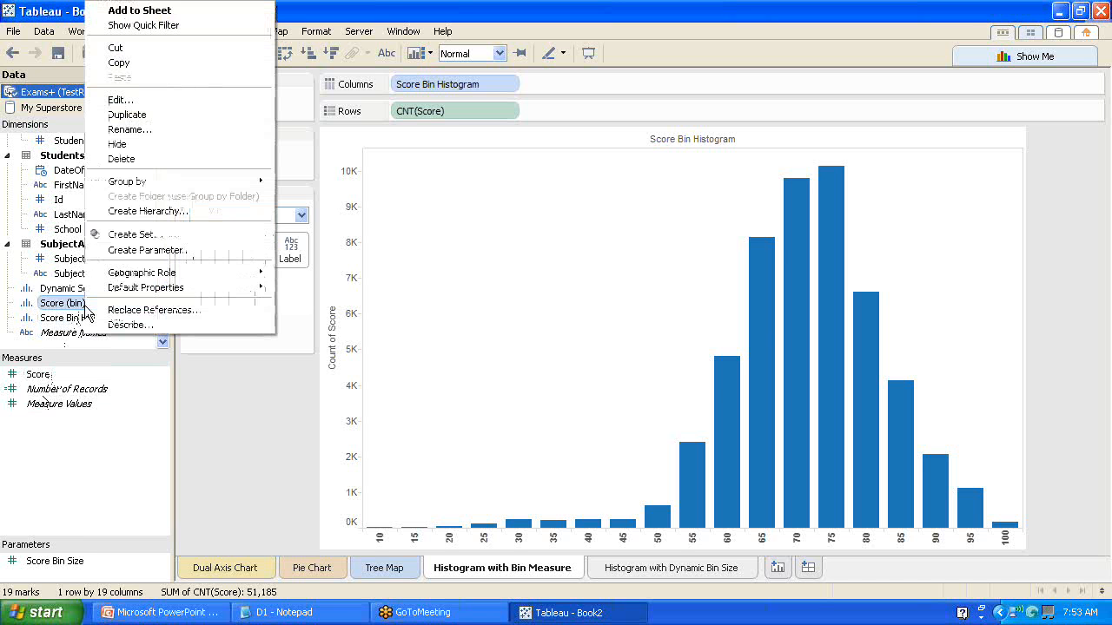
click(124, 100)
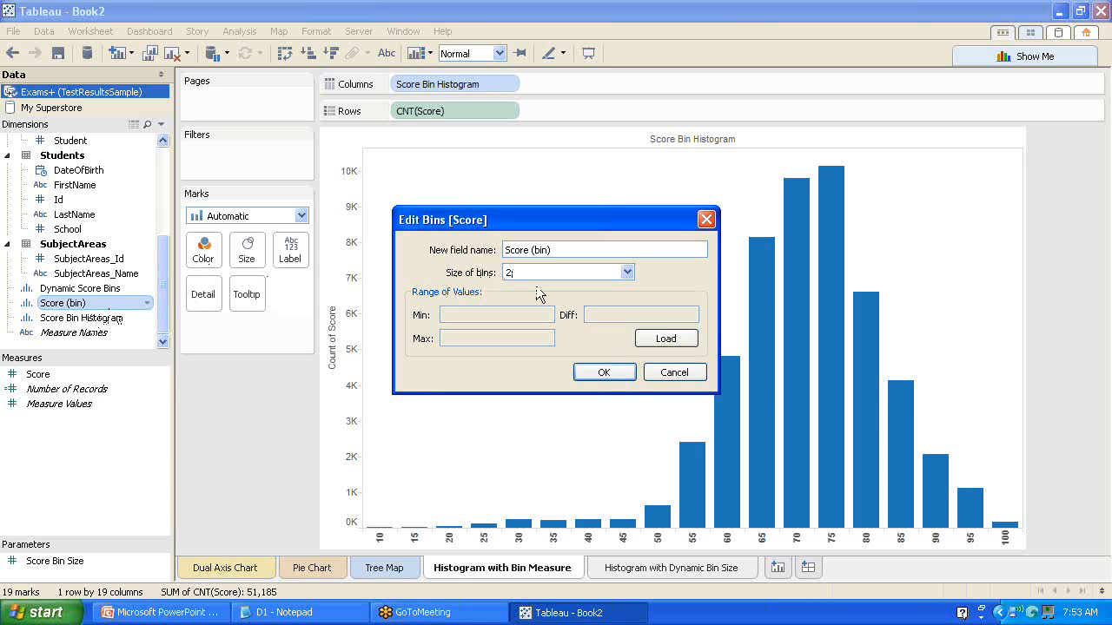
click(672, 374)
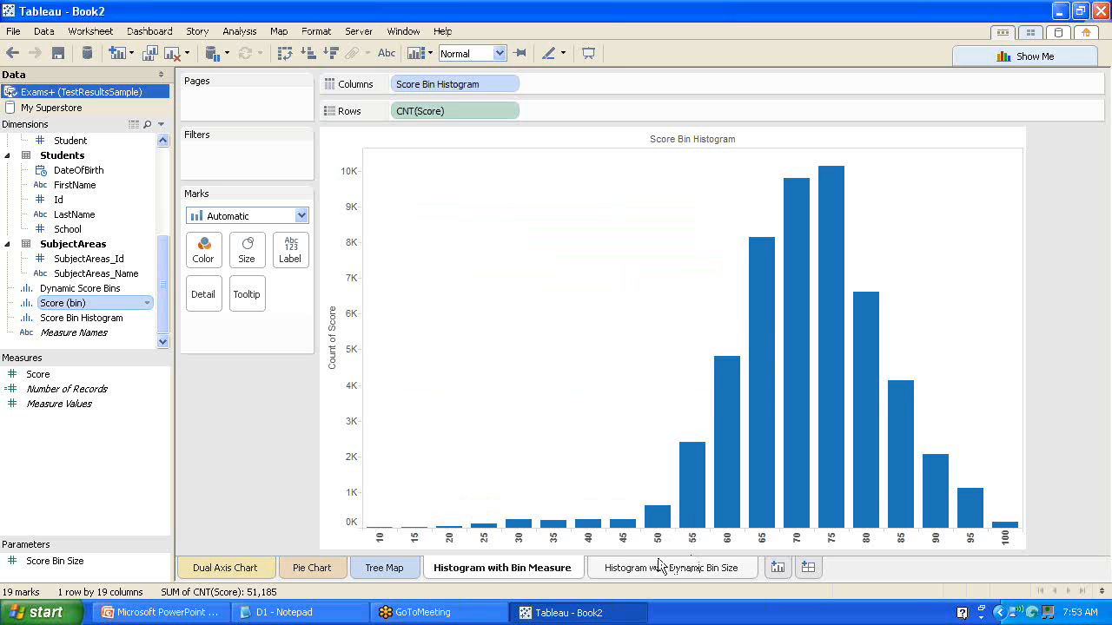
click(665, 570)
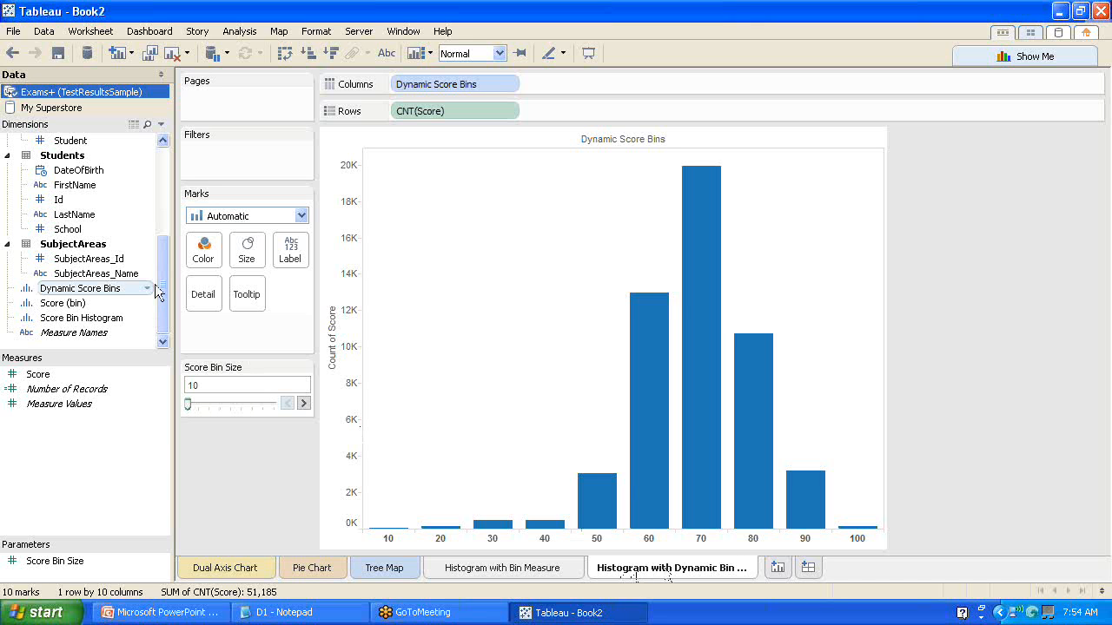
Set the bin size of Score Bin Histogram to use the Score Bin Size parameter.
right_click(88, 322)
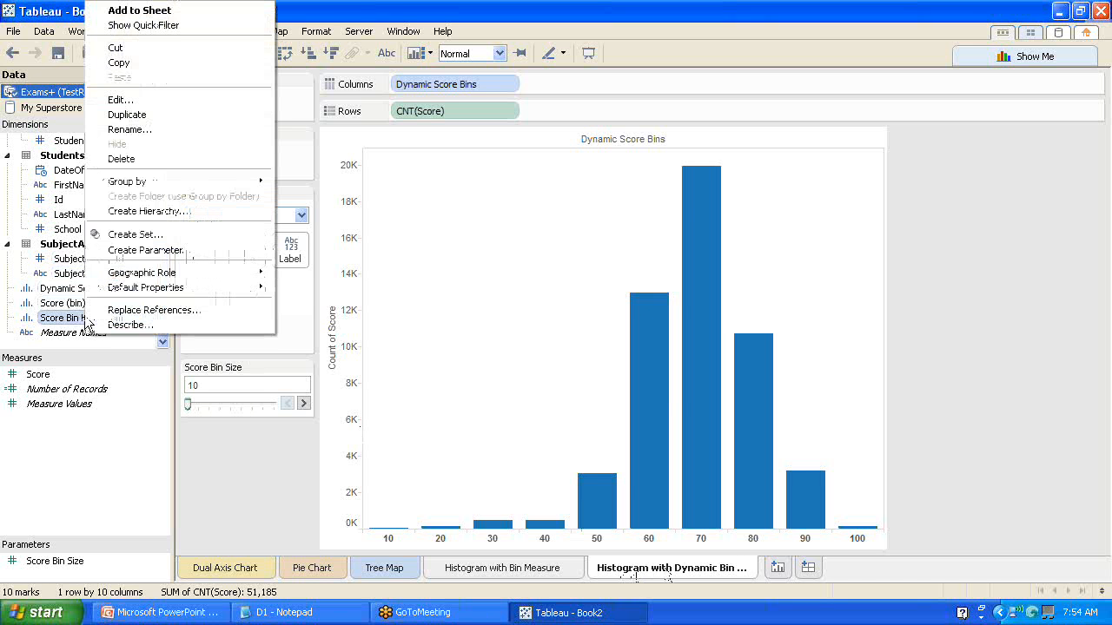
click(124, 103)
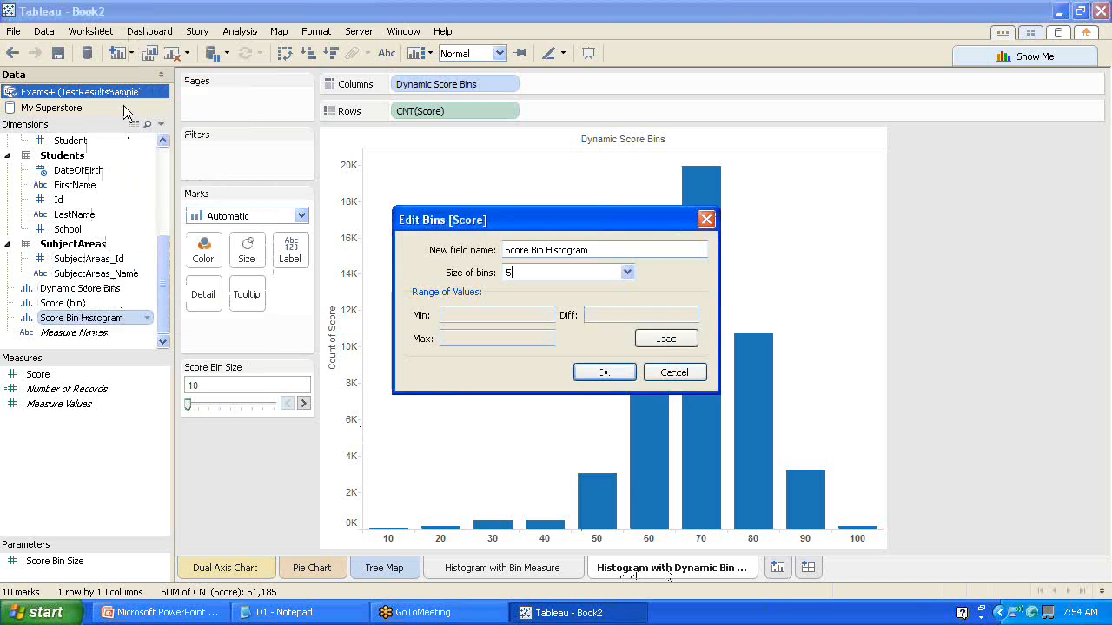
click(627, 272)
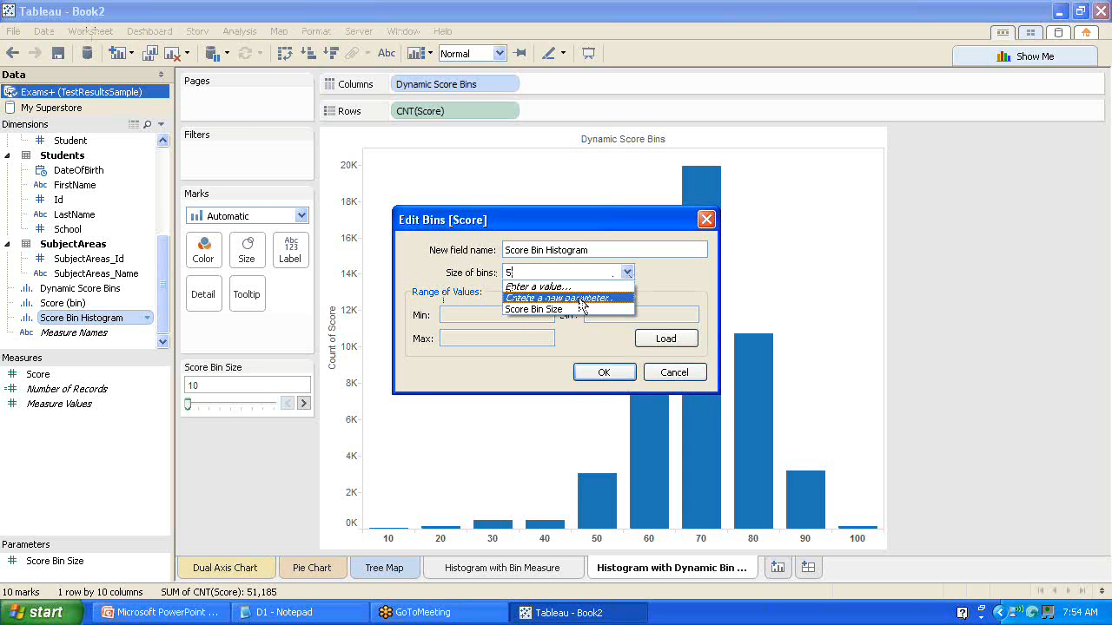
click(533, 310)
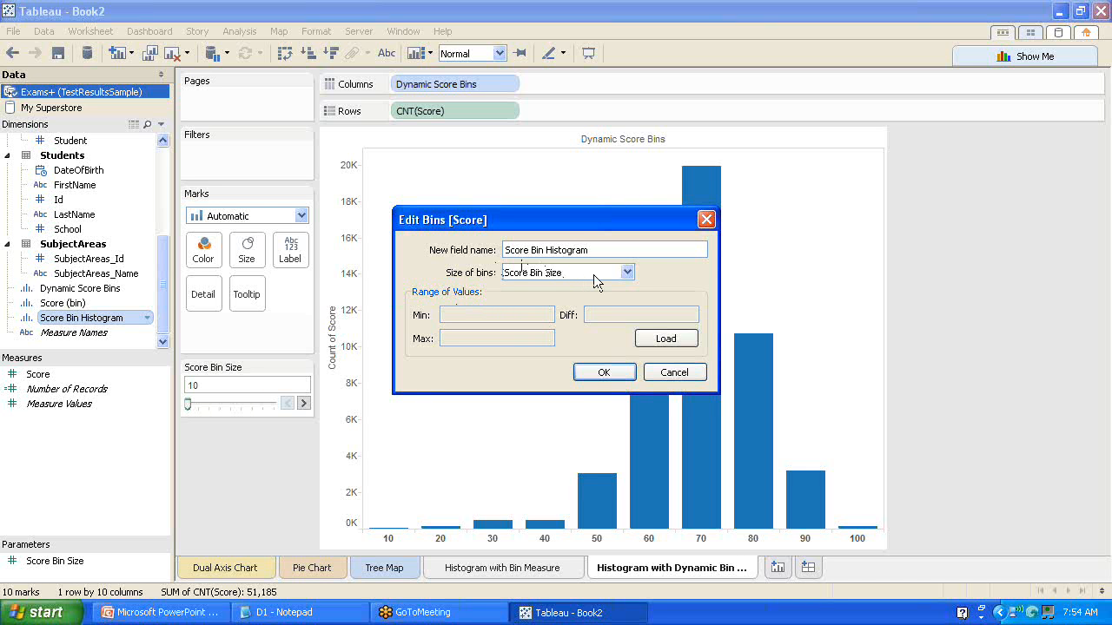
click(604, 374)
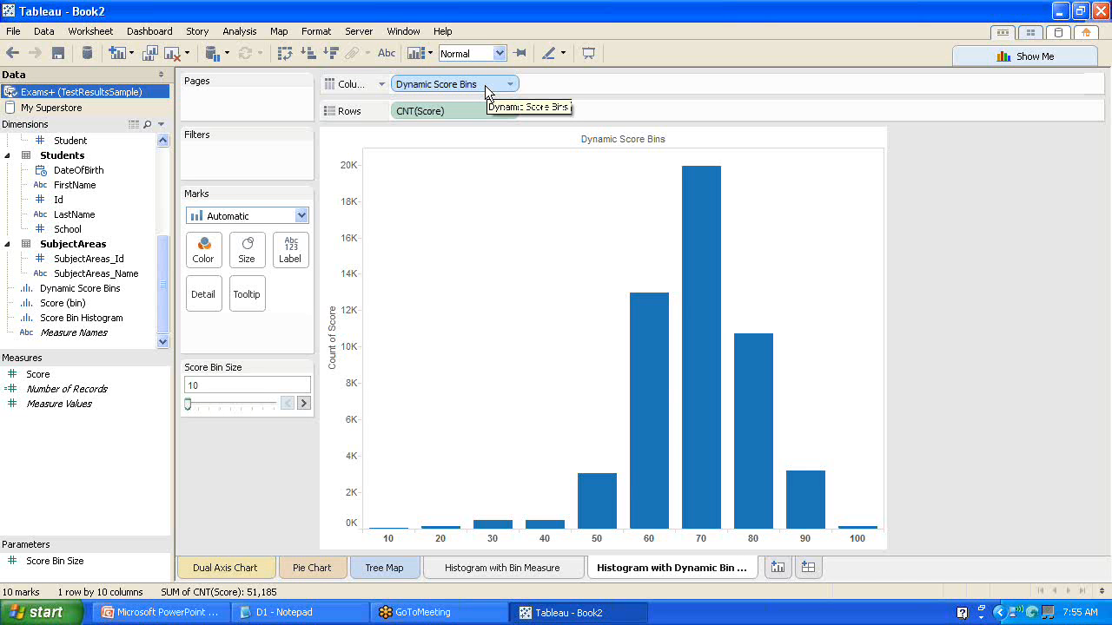
Inspect the bin size choices for creating new bins from the Score measure, and close the settings without creating any.
right_click(48, 375)
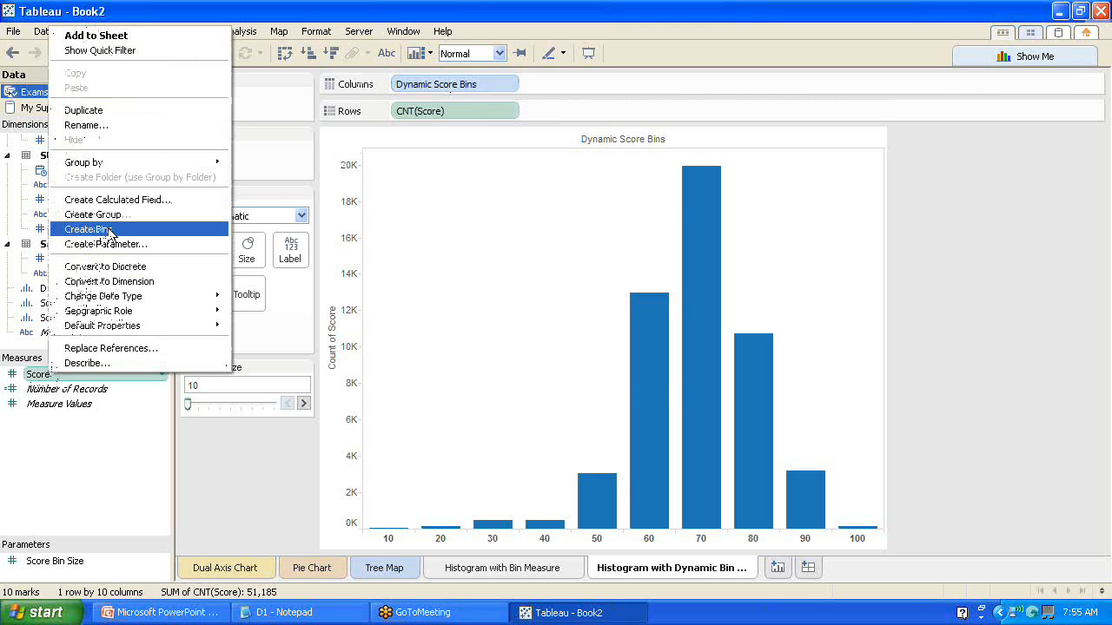
click(109, 230)
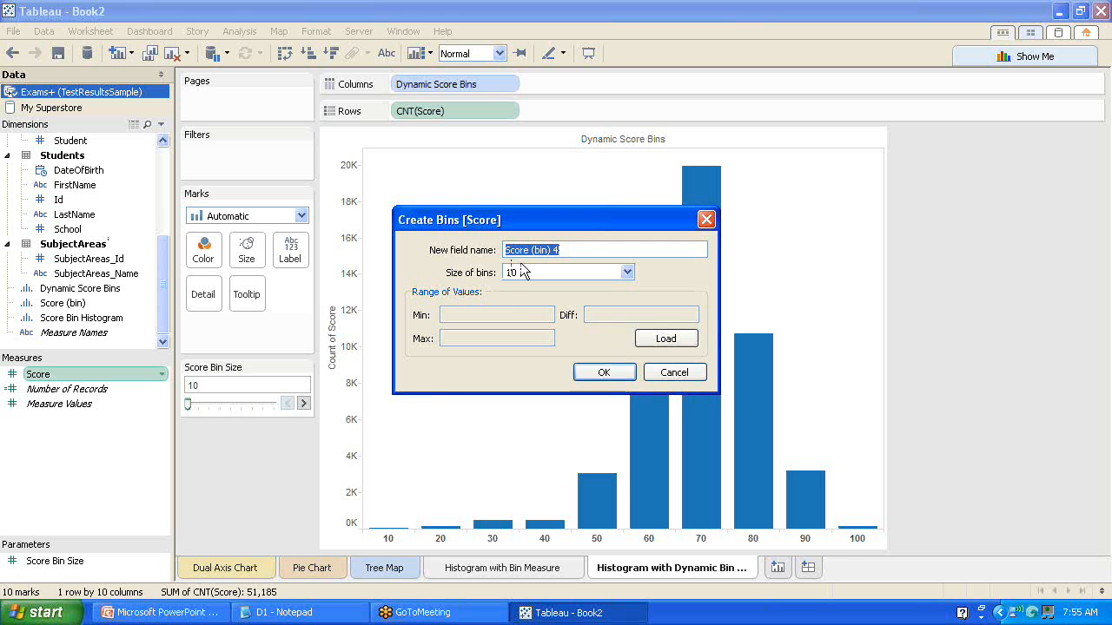
drag(572, 249, 491, 261)
click(627, 273)
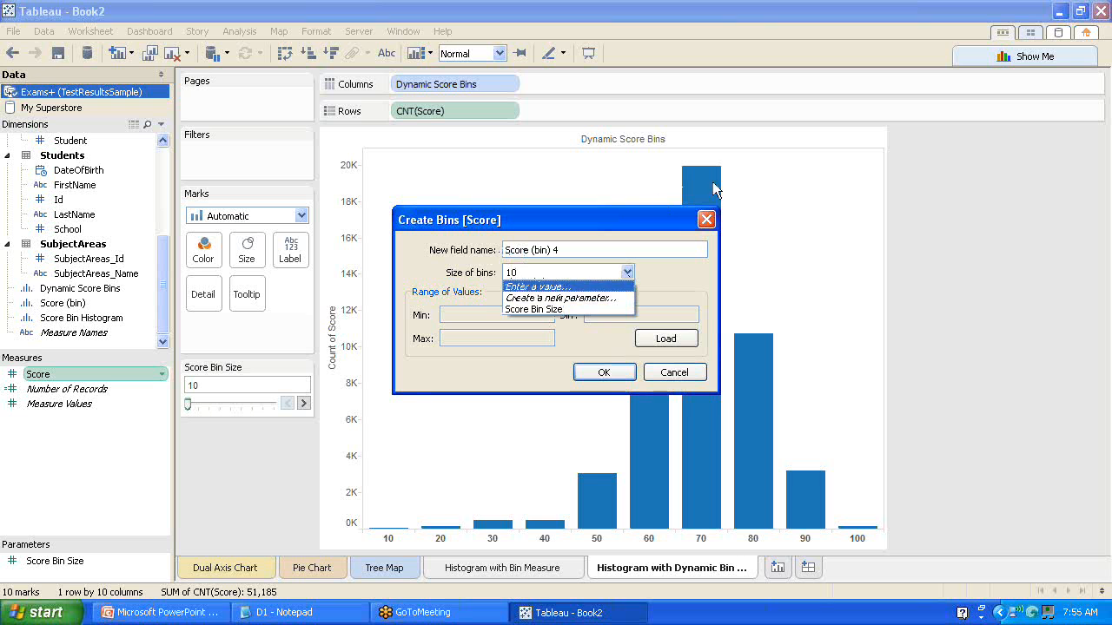
click(708, 221)
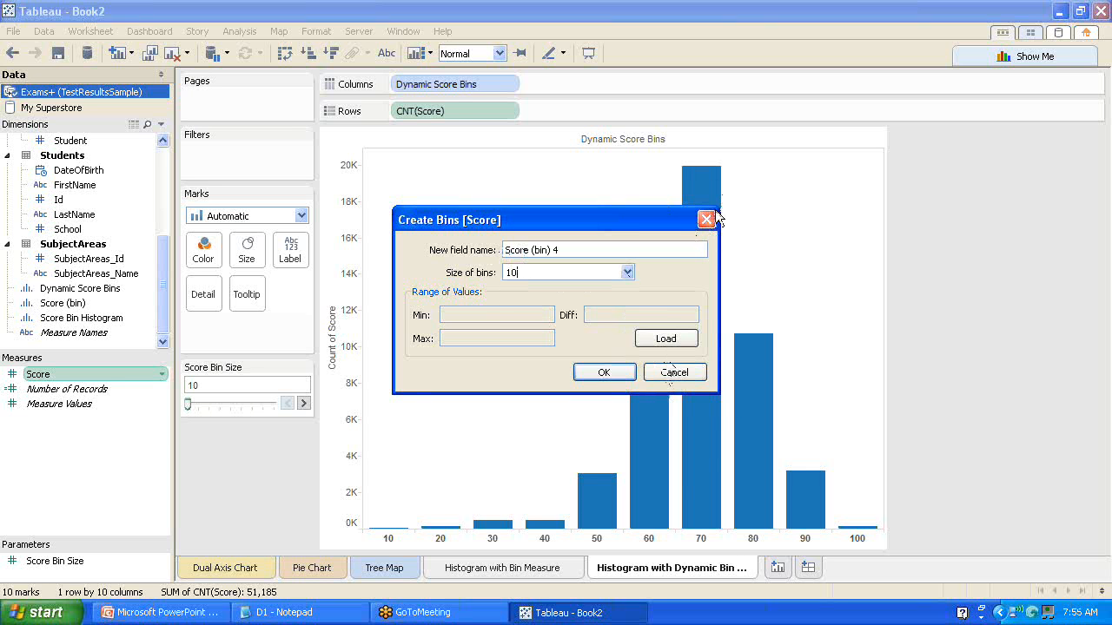
click(707, 220)
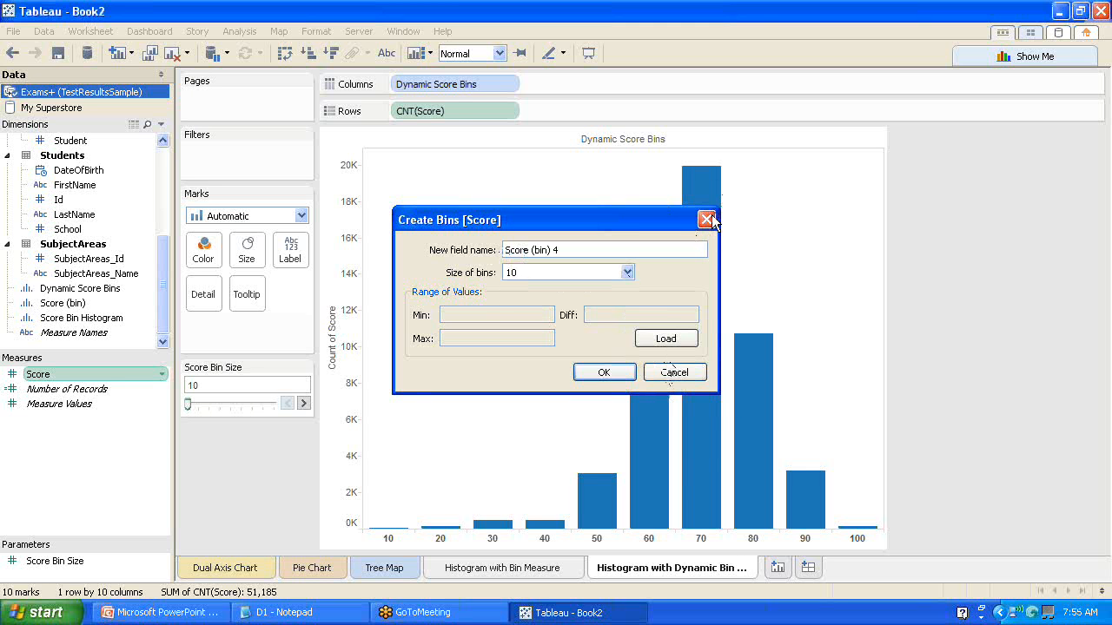
Add a new worksheet that uses the My Superstore data source and name it "RefLine".
click(777, 569)
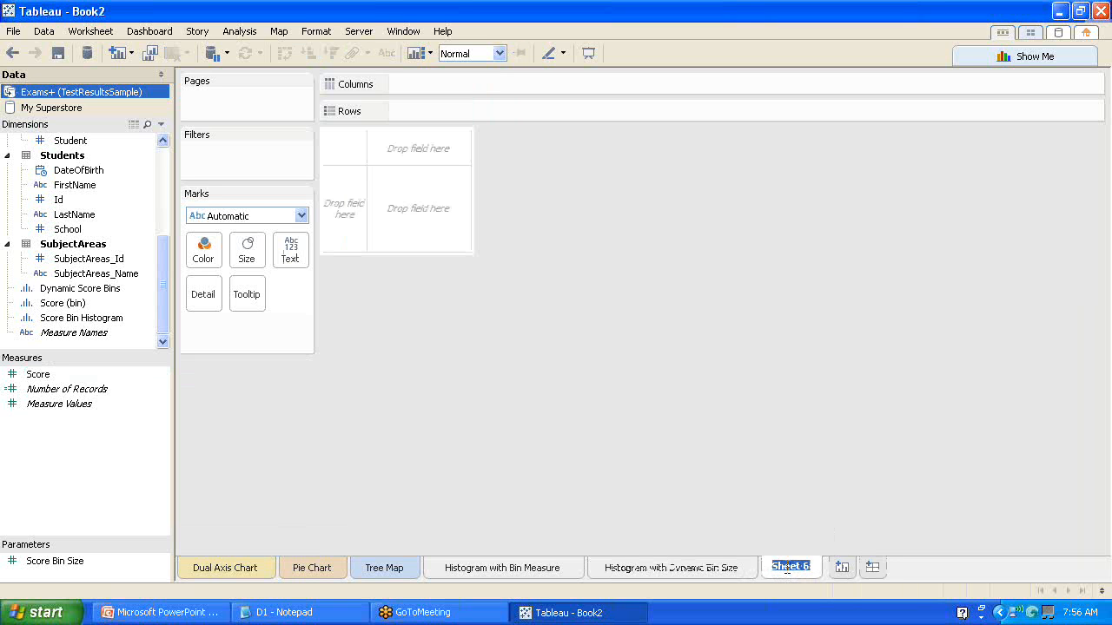
click(49, 108)
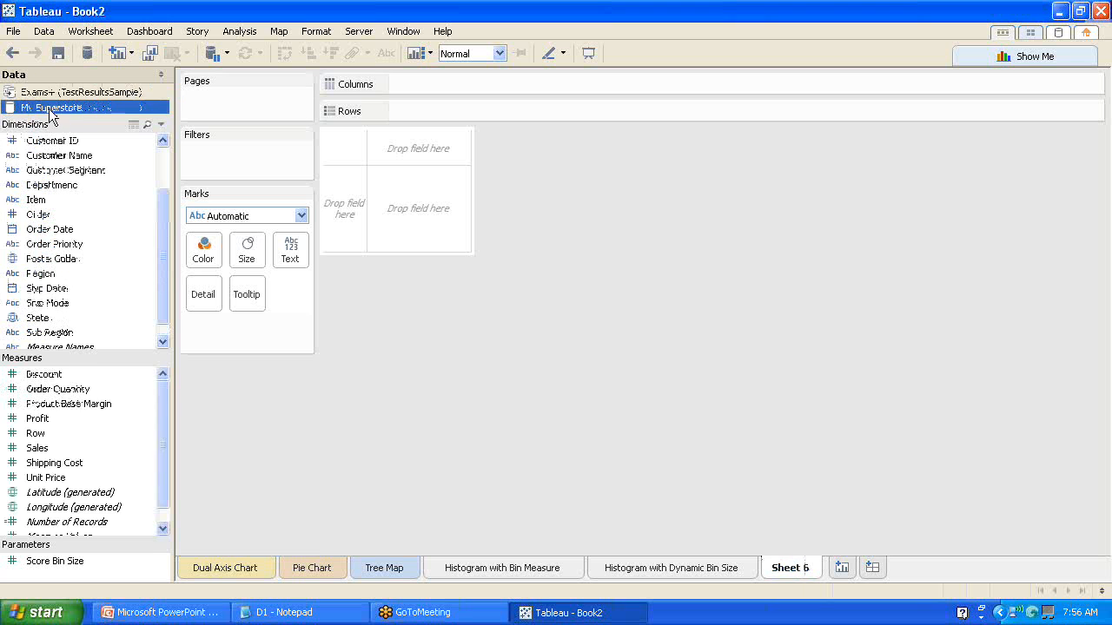
double_click(789, 569)
text(Ref)
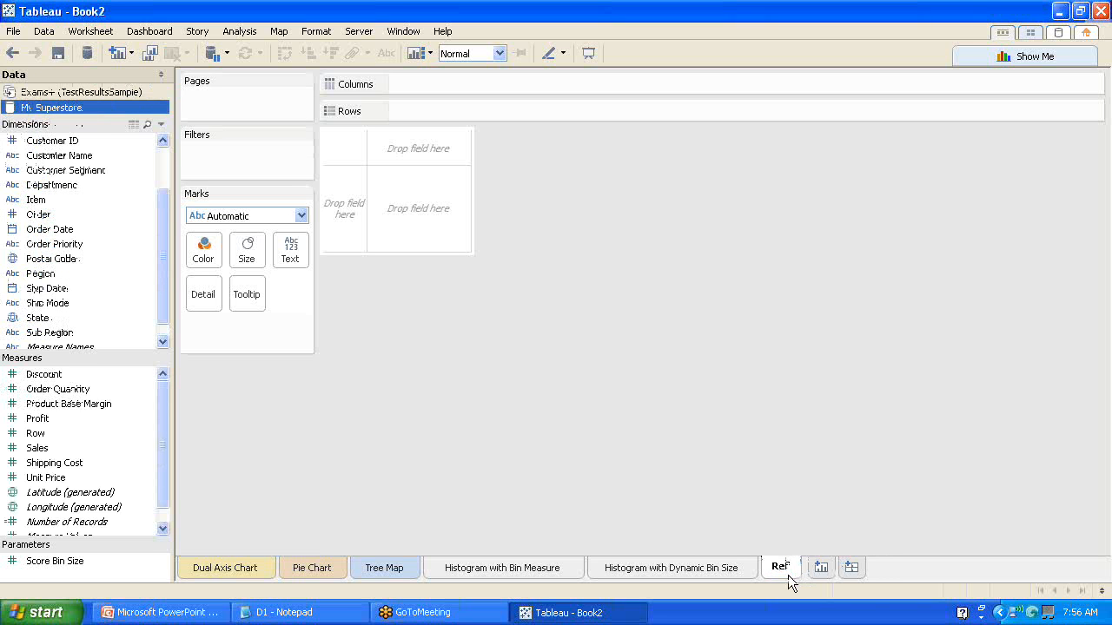
text(Line)
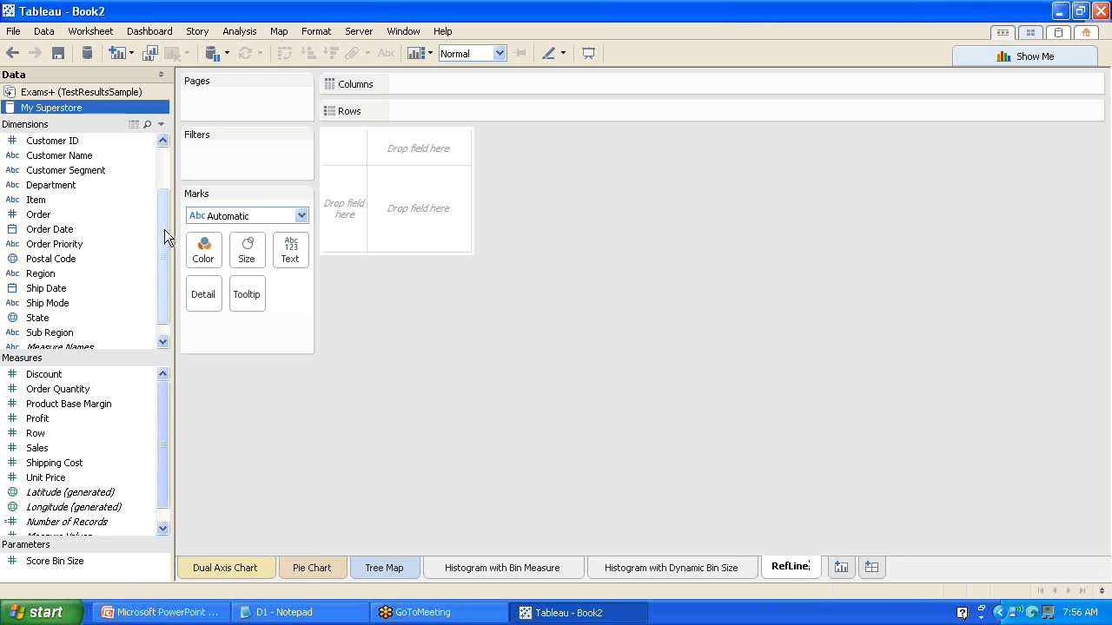
Build a bar chart with Sales in rows and Sub Region in columns.
drag(160, 306, 160, 322)
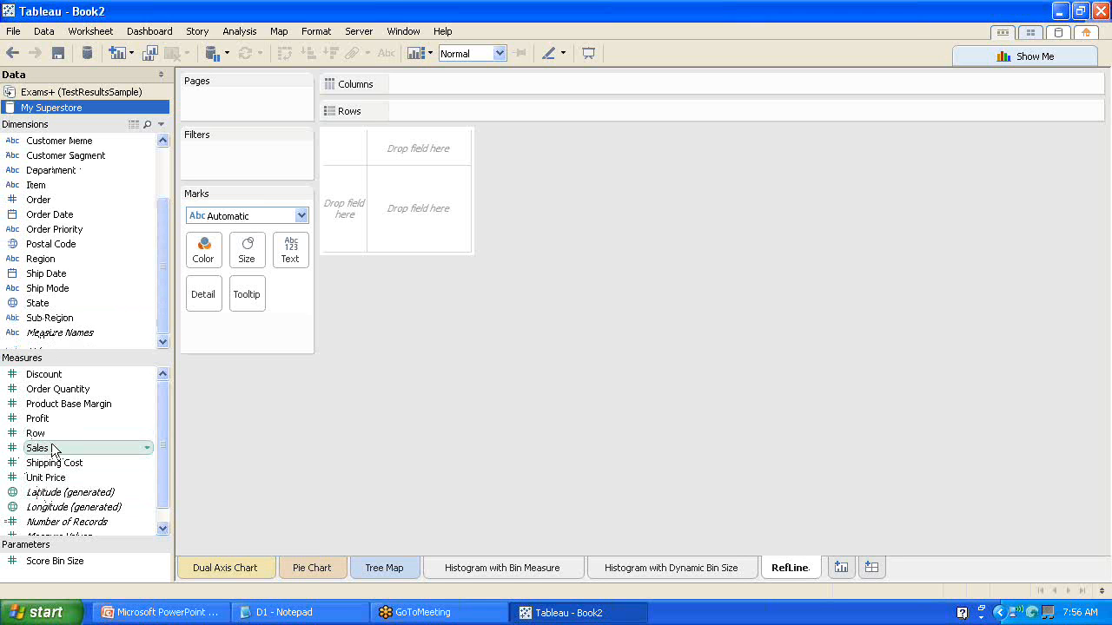
mouse_move(52, 450)
mouse_down()
mouse_move(341, 166)
mouse_move(425, 111)
mouse_up()
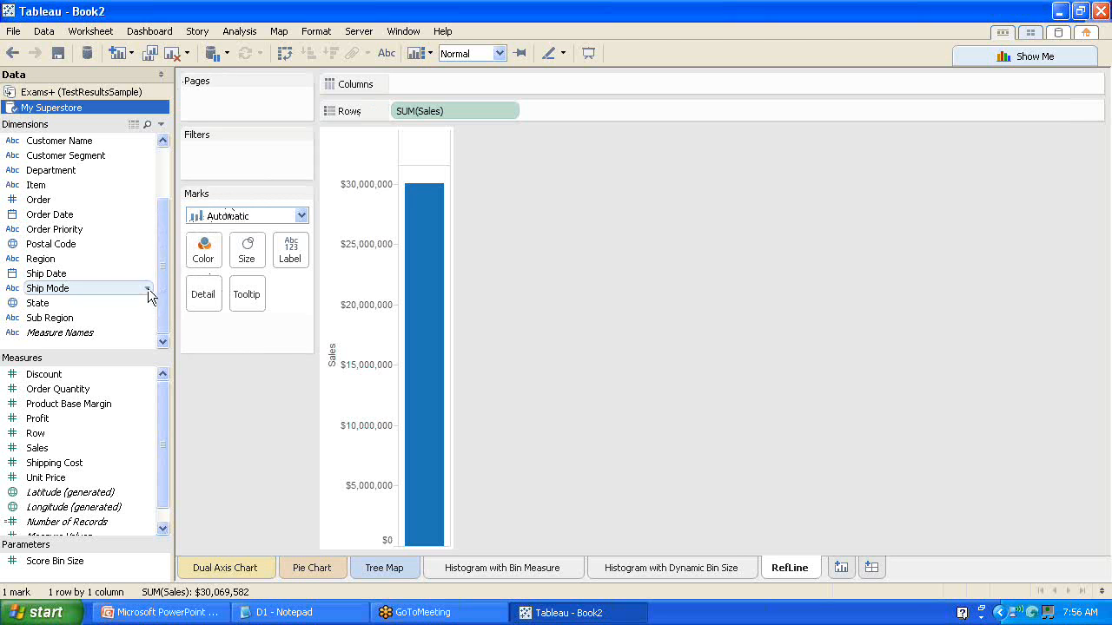
drag(57, 321, 455, 85)
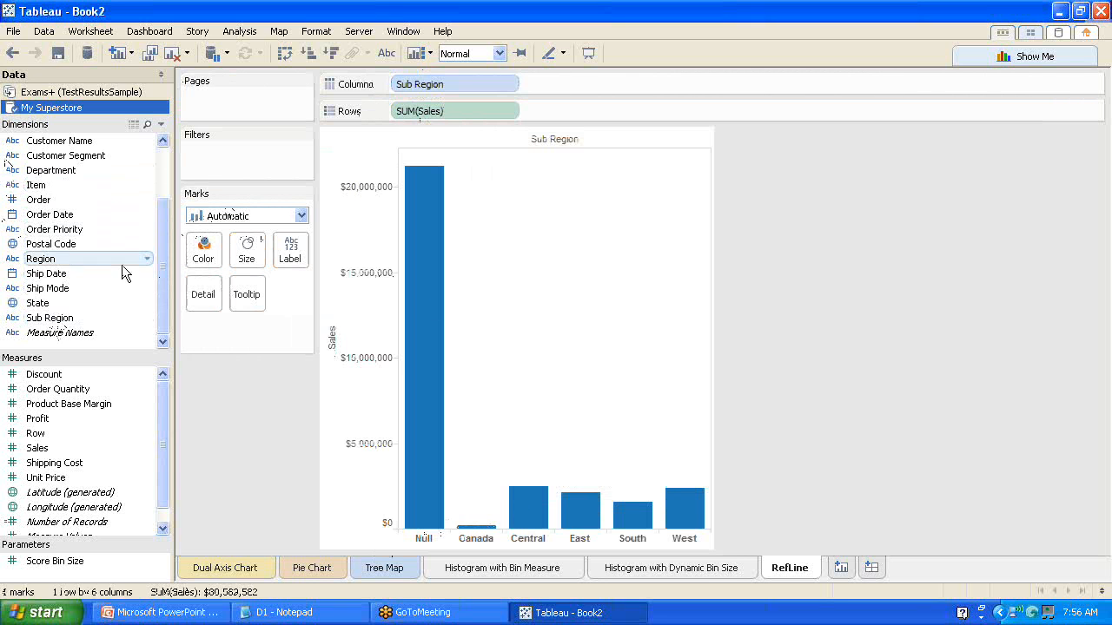
Filter the RefLine chart by Region, keeping only North America.
drag(166, 256, 169, 344)
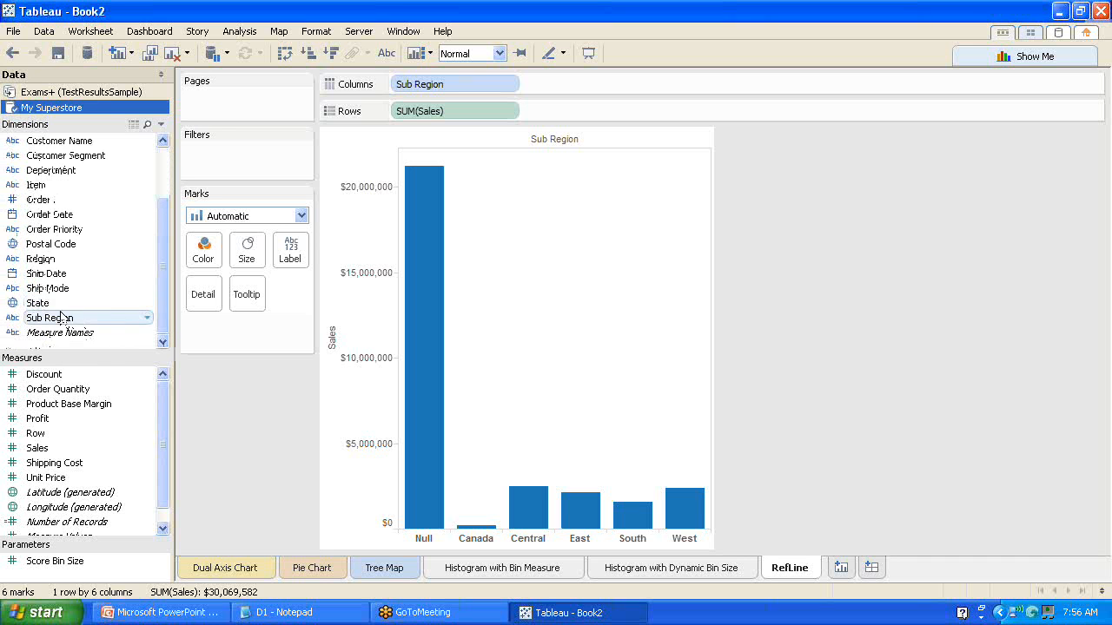
mouse_move(52, 258)
mouse_down()
mouse_move(214, 136)
mouse_move(205, 157)
mouse_up()
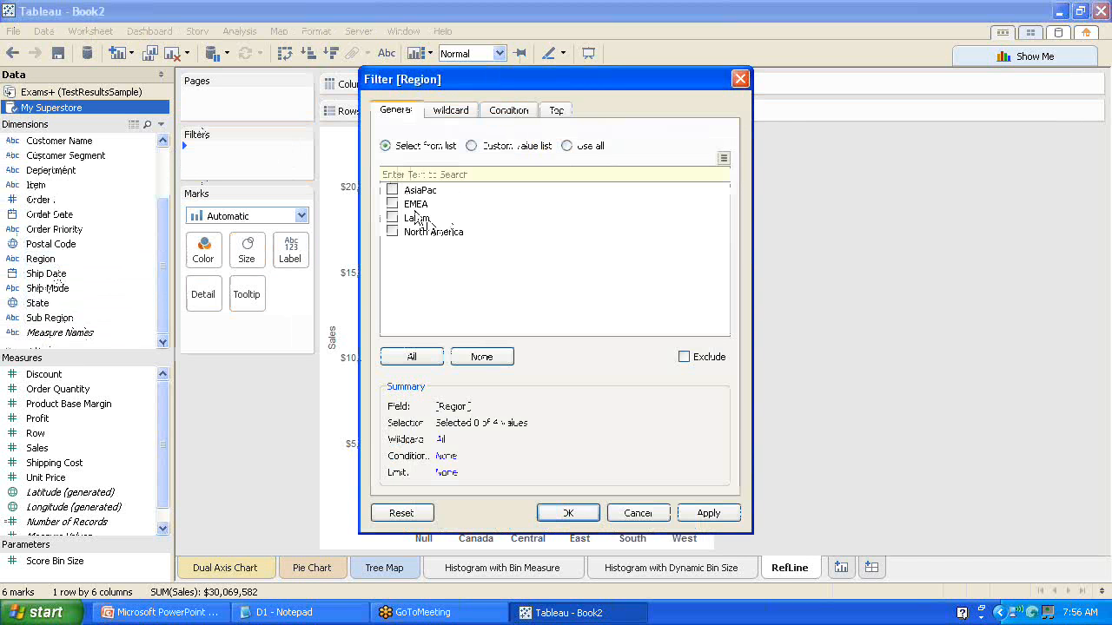
click(392, 232)
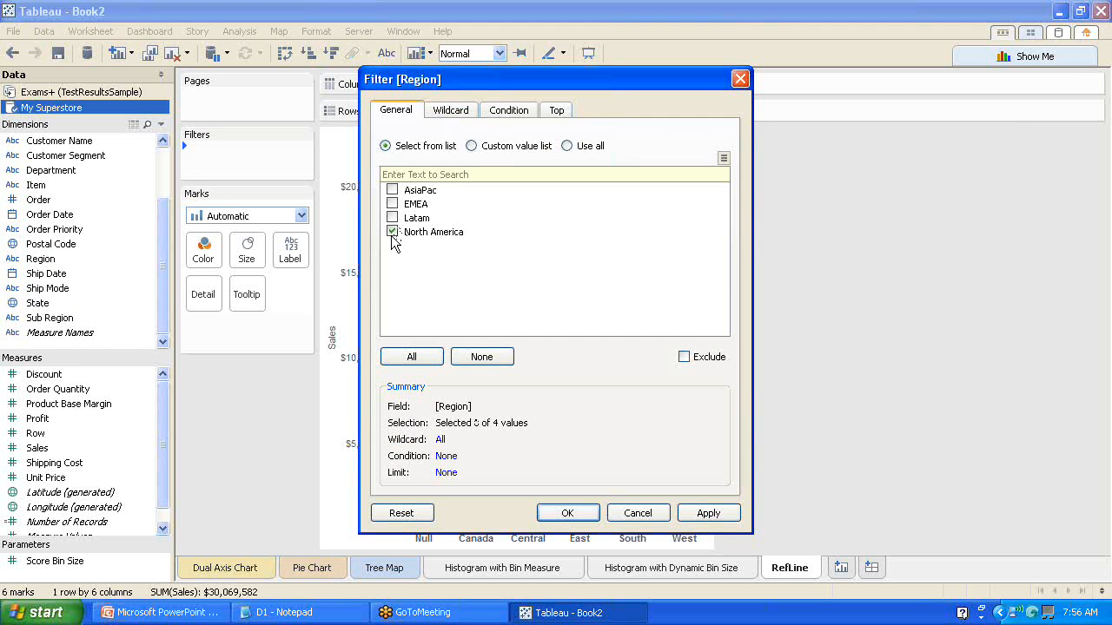
click(567, 513)
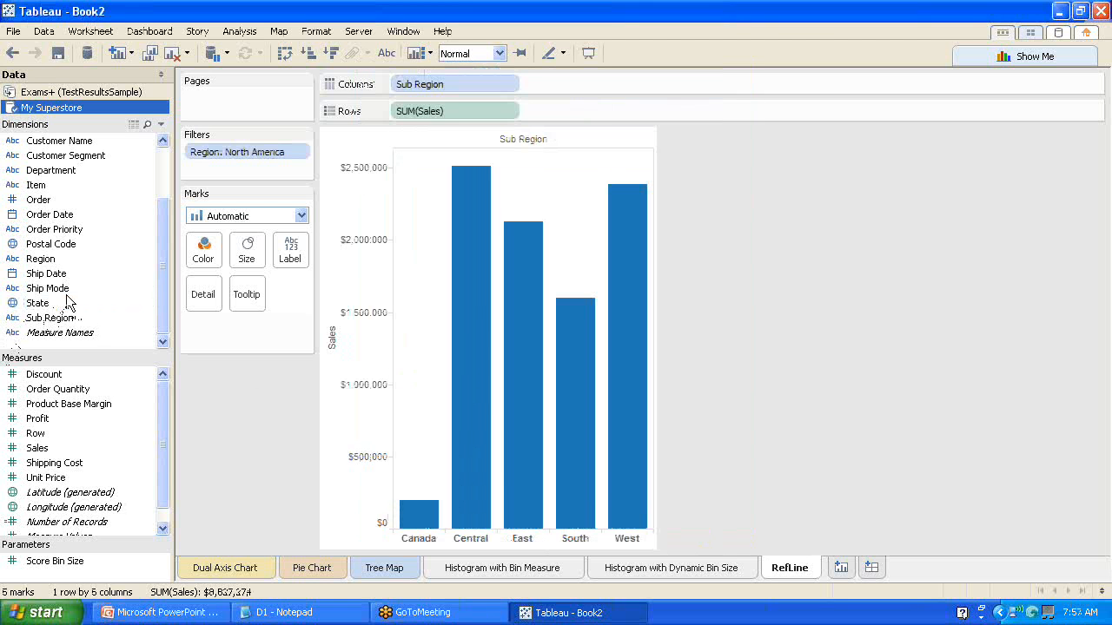
Add a Sub Region filter that leaves out Canada and keeps Central, East, South and West.
drag(57, 321, 218, 165)
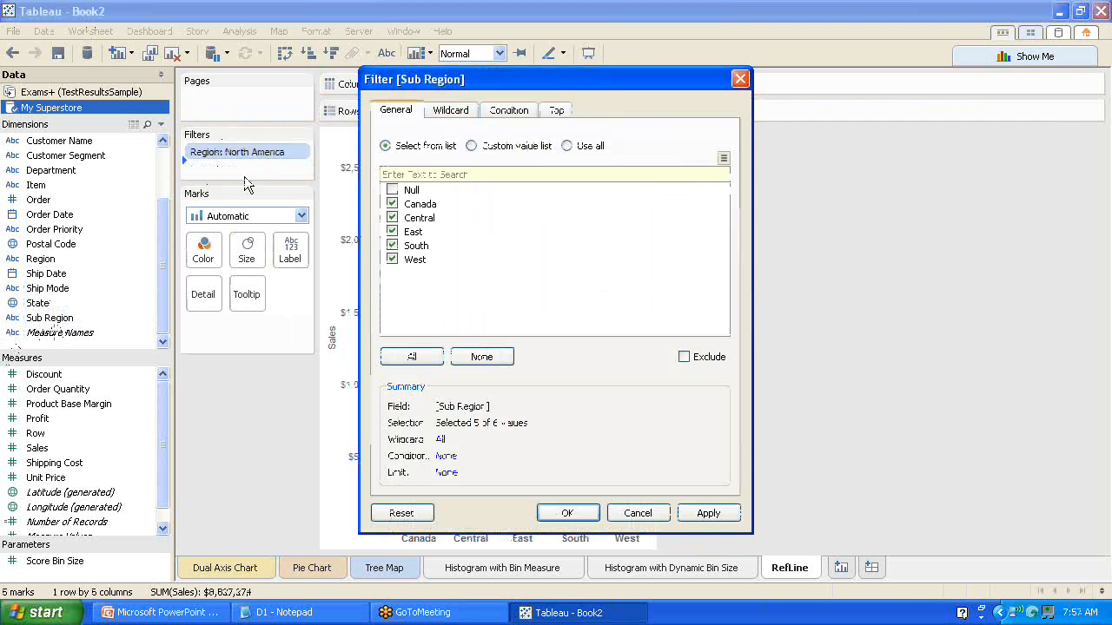
click(392, 204)
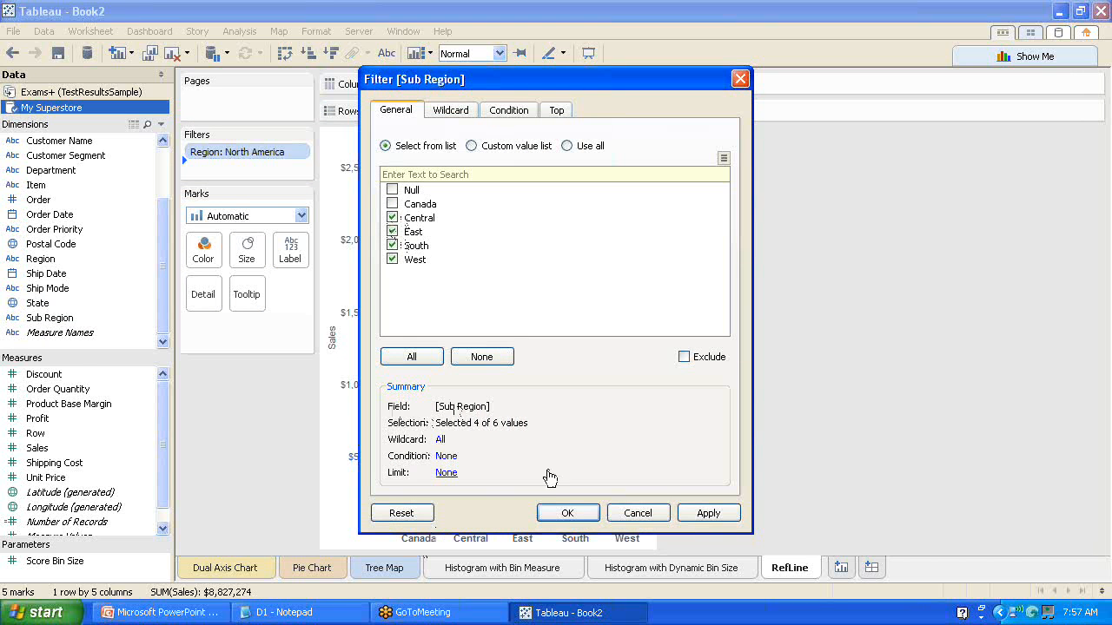
click(570, 514)
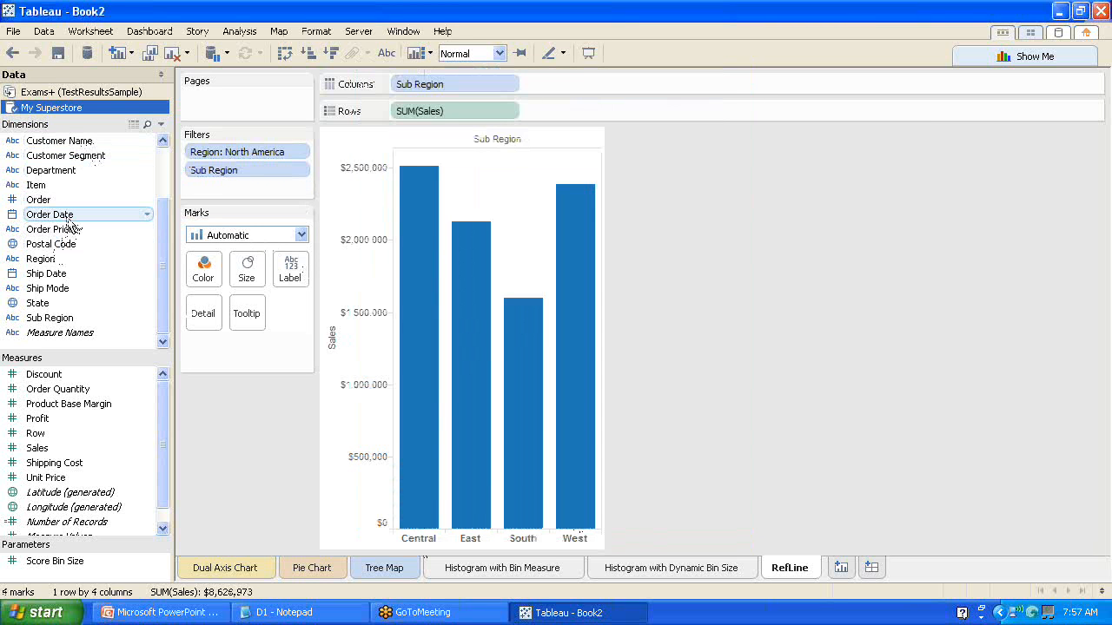
drag(73, 224, 231, 192)
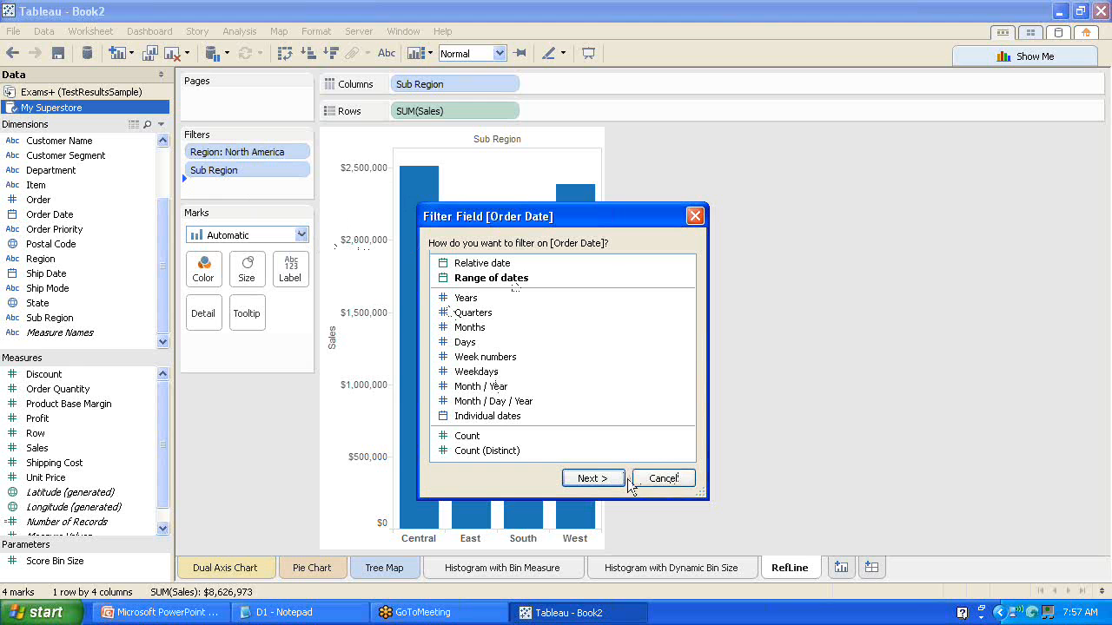
click(598, 477)
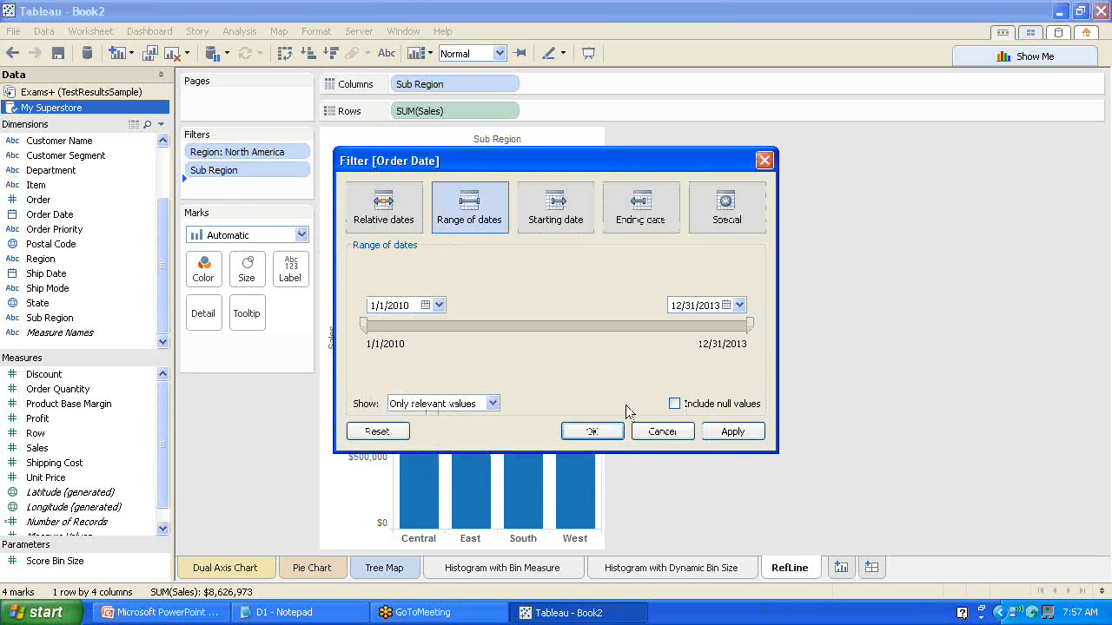
click(764, 162)
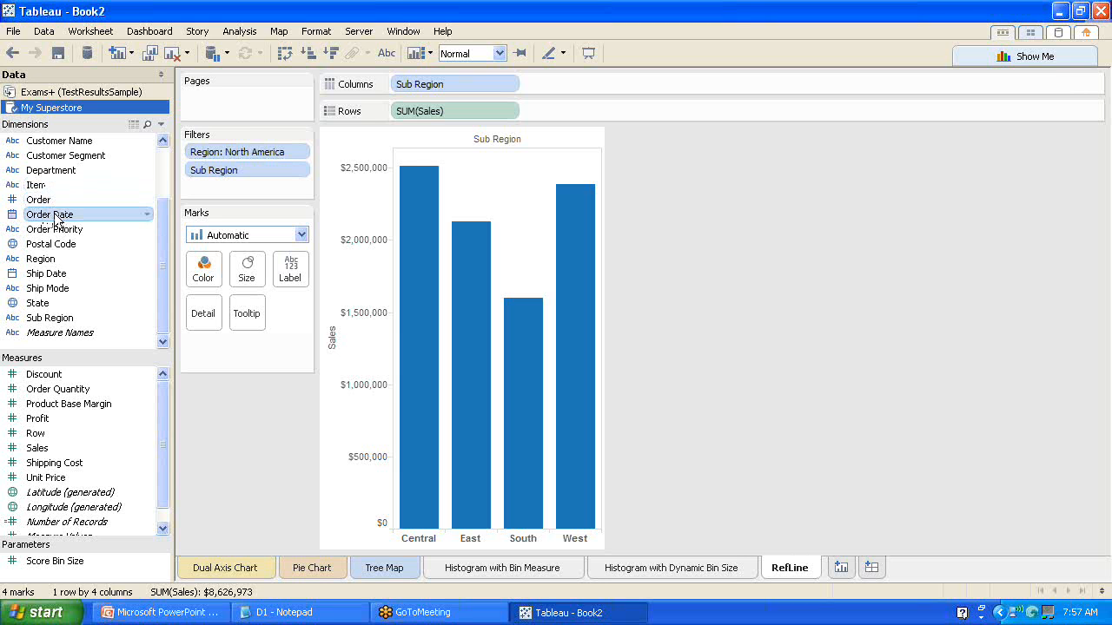
Try charting Sales by year of Order Date in rows and in columns, and restore Sub Region as the column field.
mouse_move(59, 222)
mouse_down()
mouse_move(151, 166)
mouse_move(499, 91)
mouse_move(566, 96)
mouse_move(562, 87)
mouse_move(562, 107)
mouse_up()
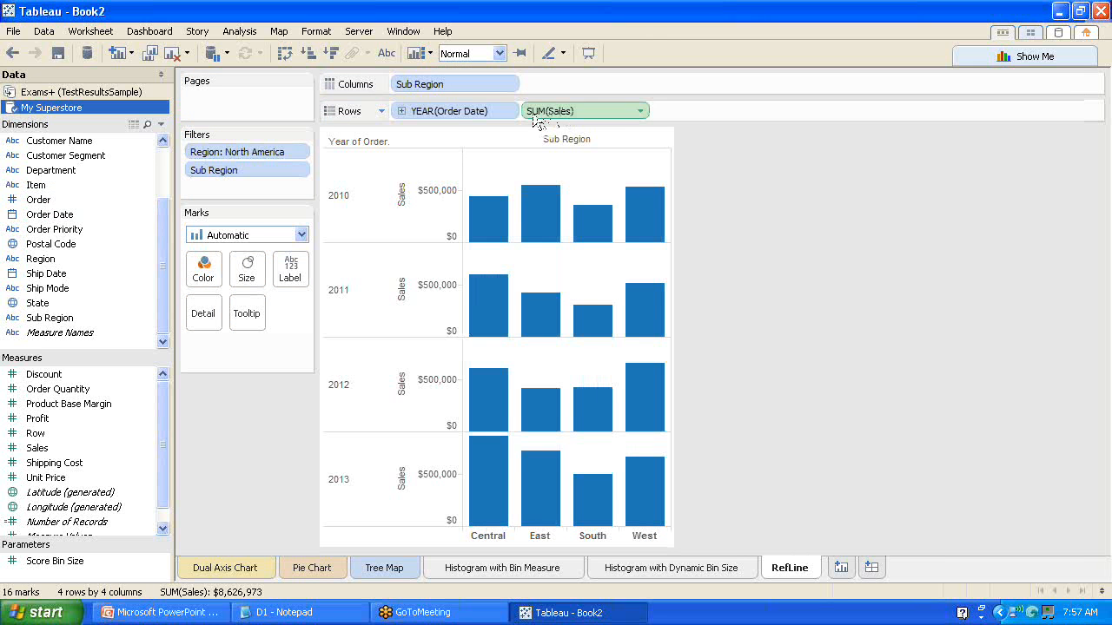
drag(476, 120, 457, 84)
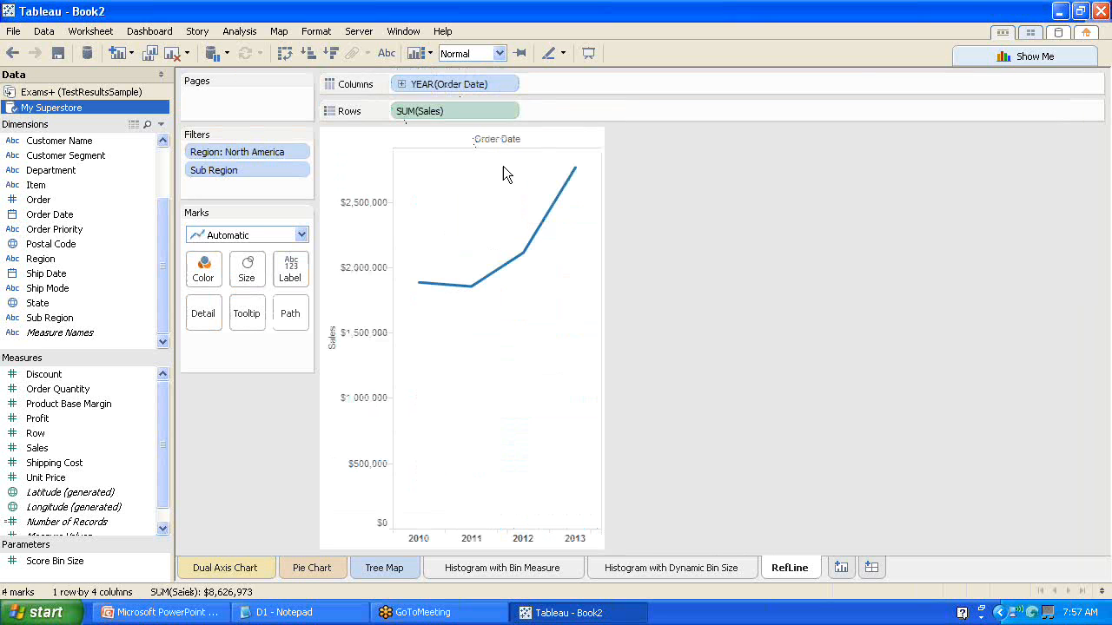
click(510, 84)
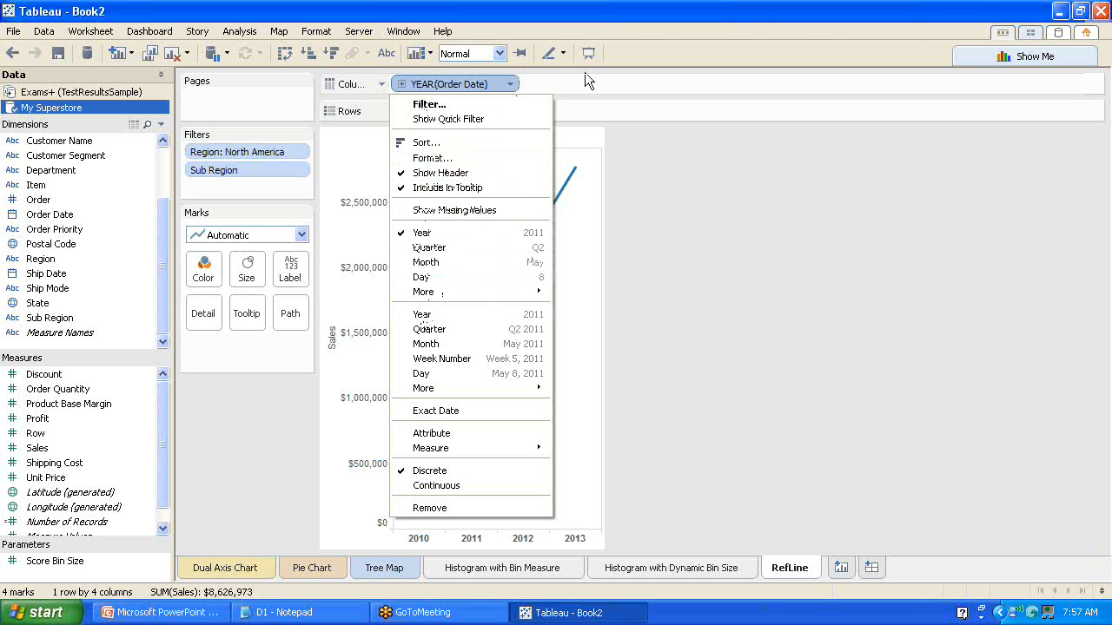
click(610, 76)
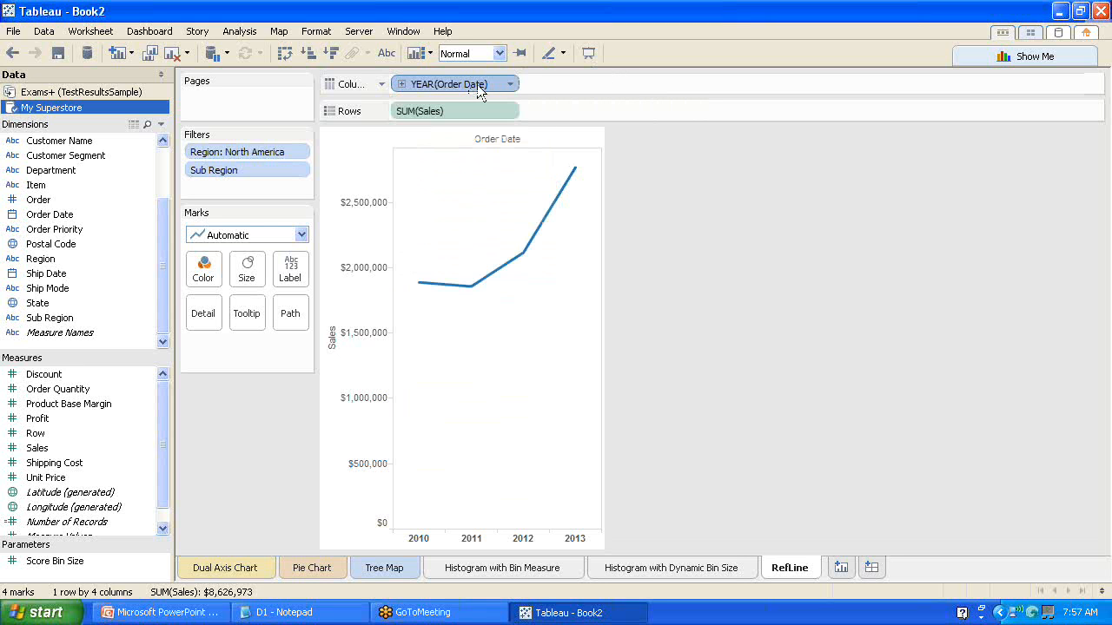
key(Delete)
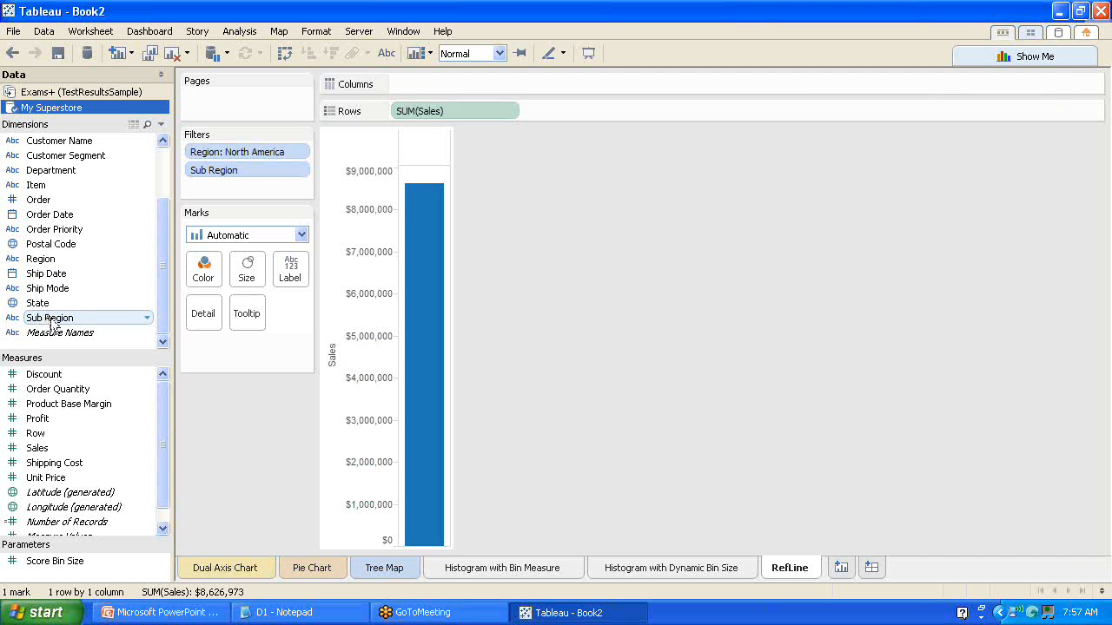
drag(50, 318, 413, 85)
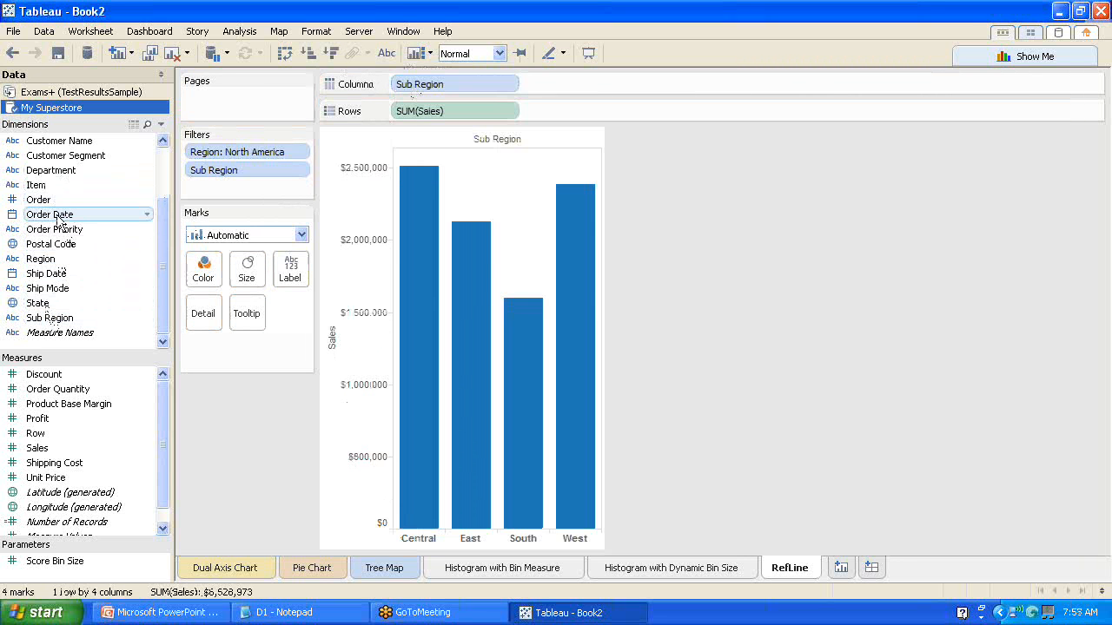
Filter the RefLine chart by year of Order Date, keeping only 2011.
drag(59, 216, 228, 187)
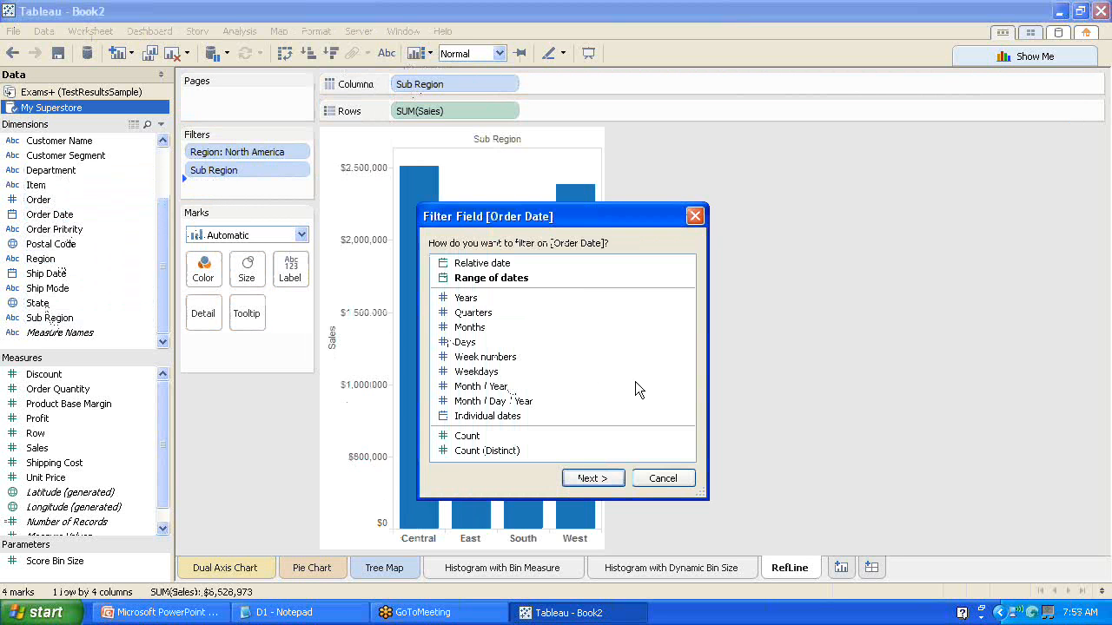
click(468, 301)
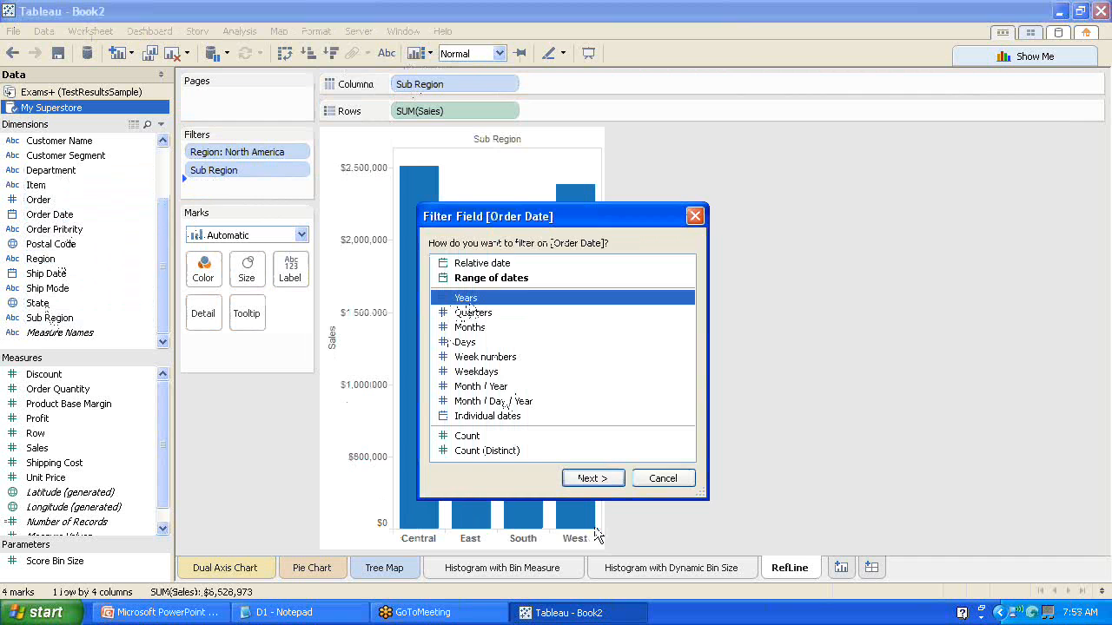
click(596, 479)
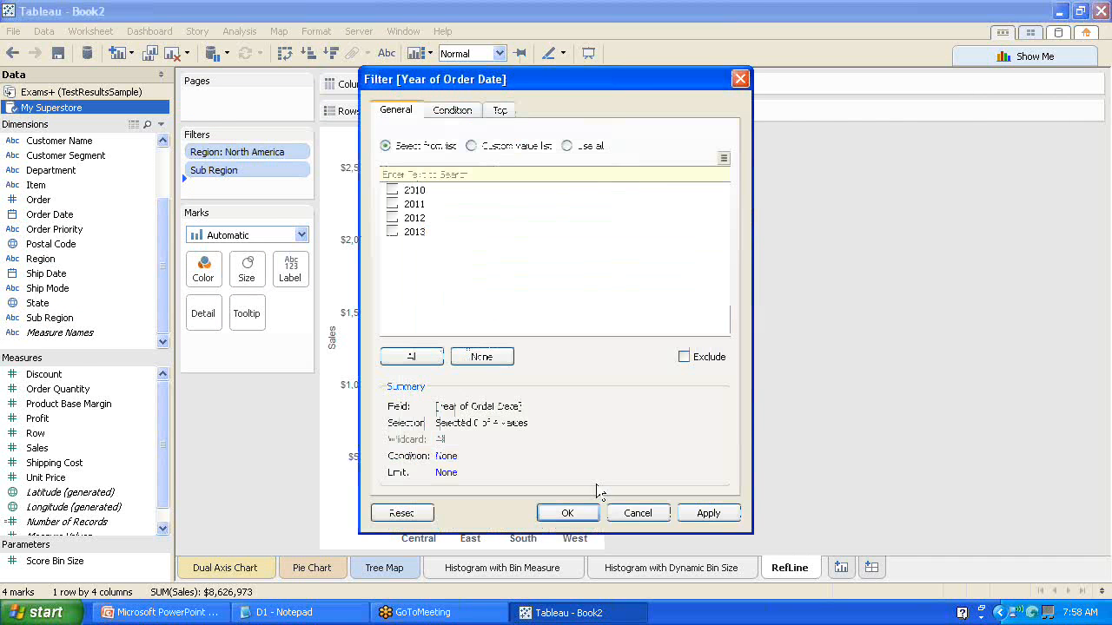
click(391, 204)
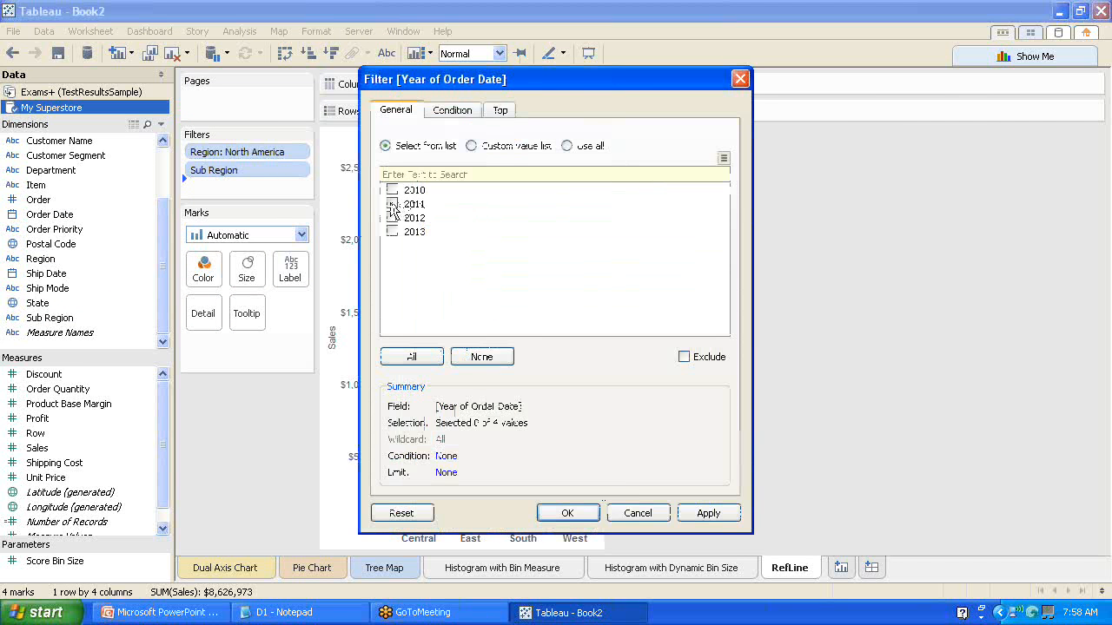
click(568, 518)
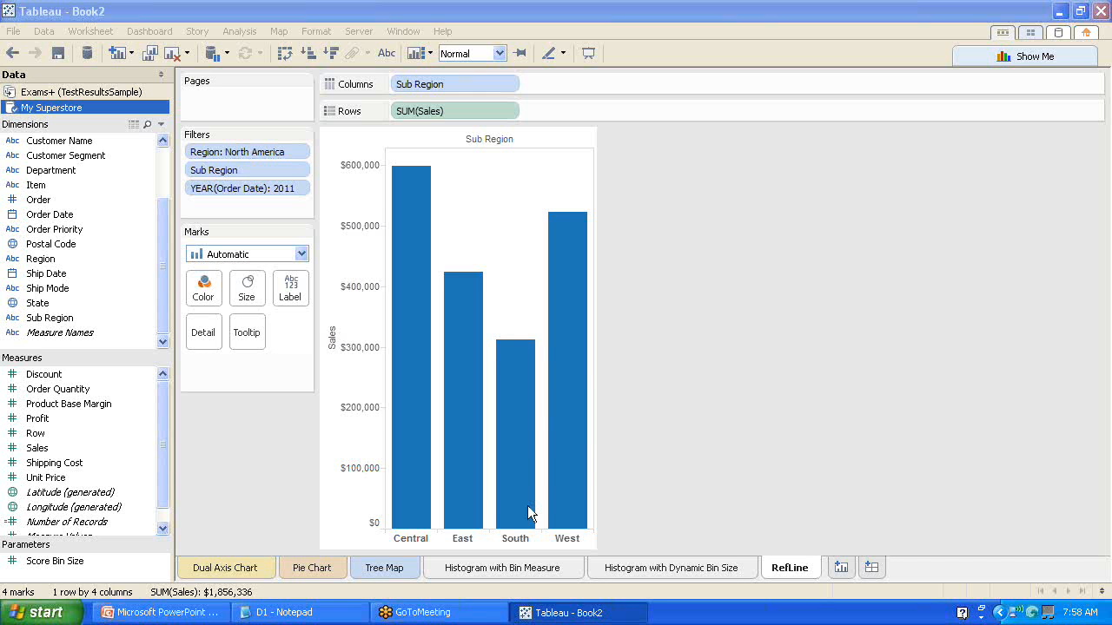
Examine the Sales axis and pane format settings, including the marks options for special values.
mouse_move(528, 506)
right_click(346, 321)
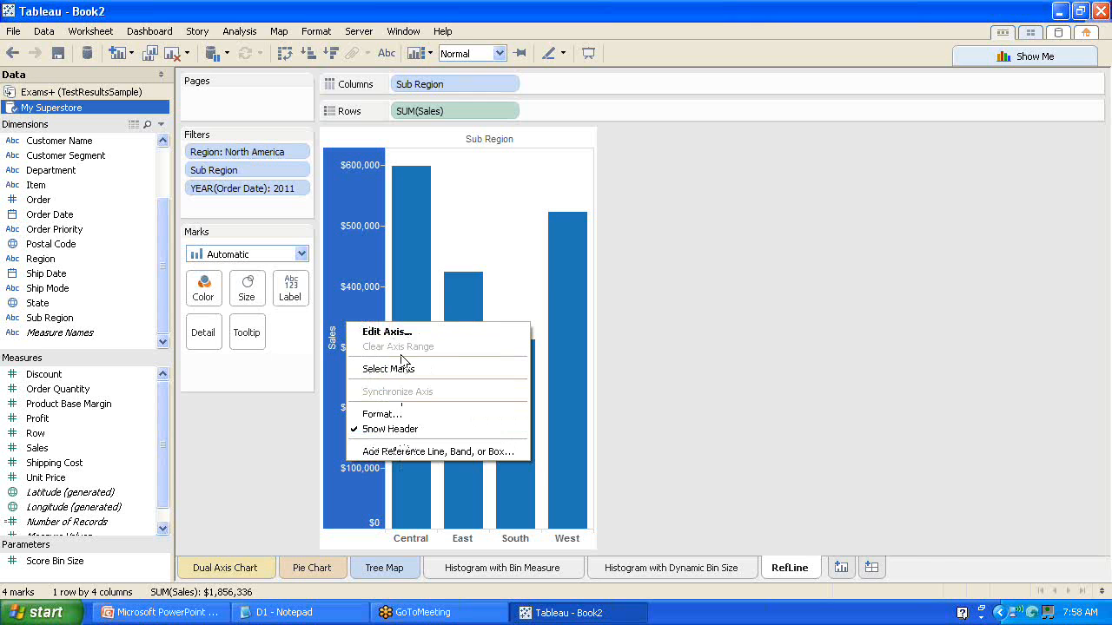
click(389, 415)
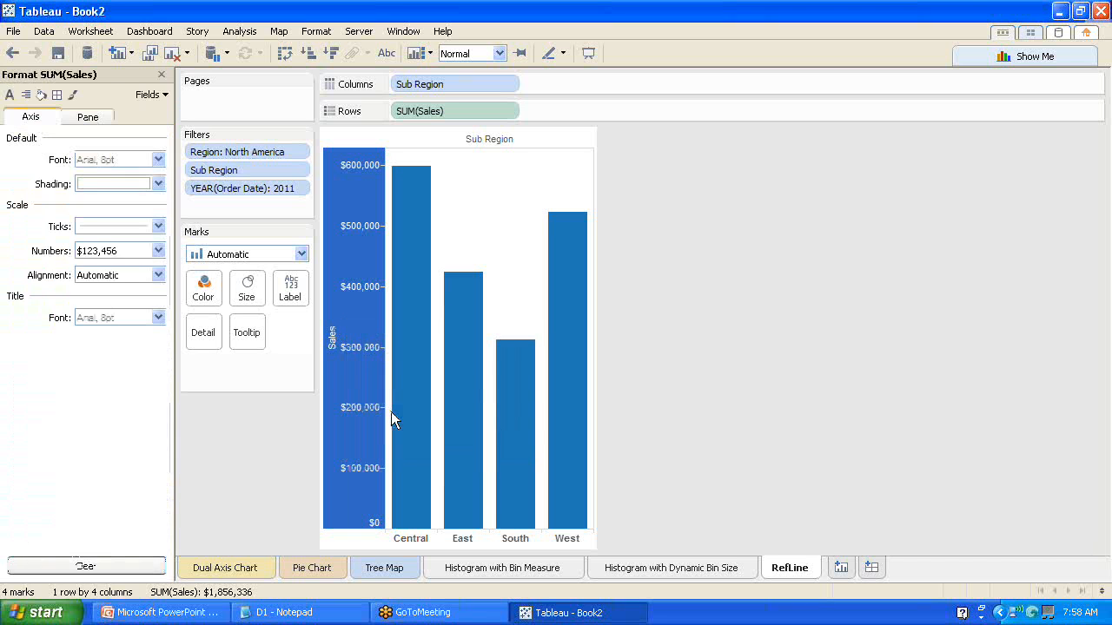
click(97, 118)
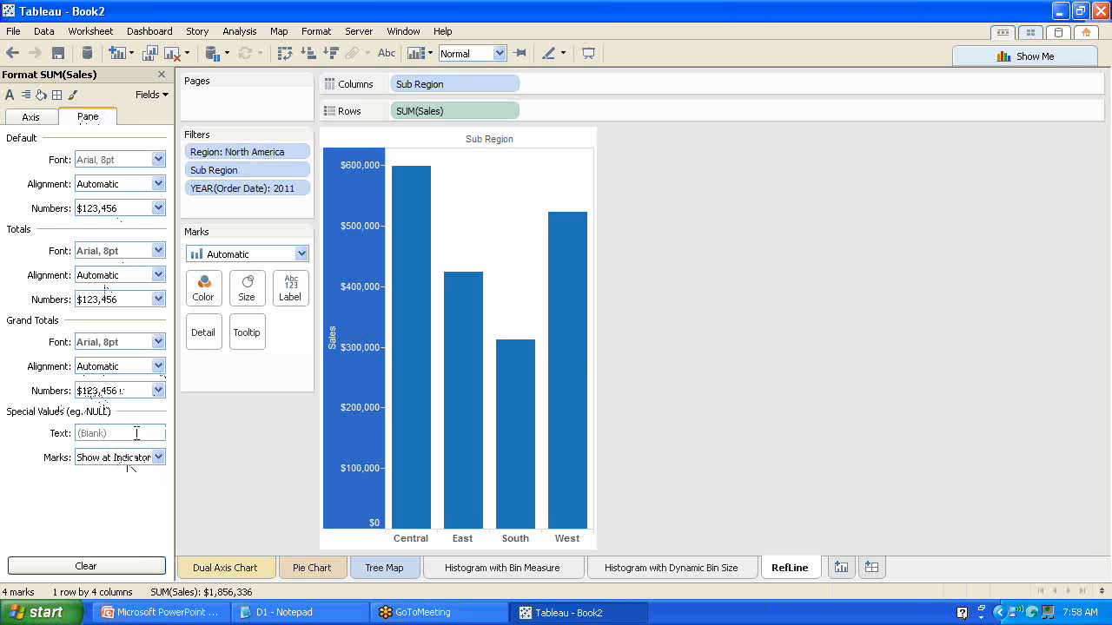
click(158, 458)
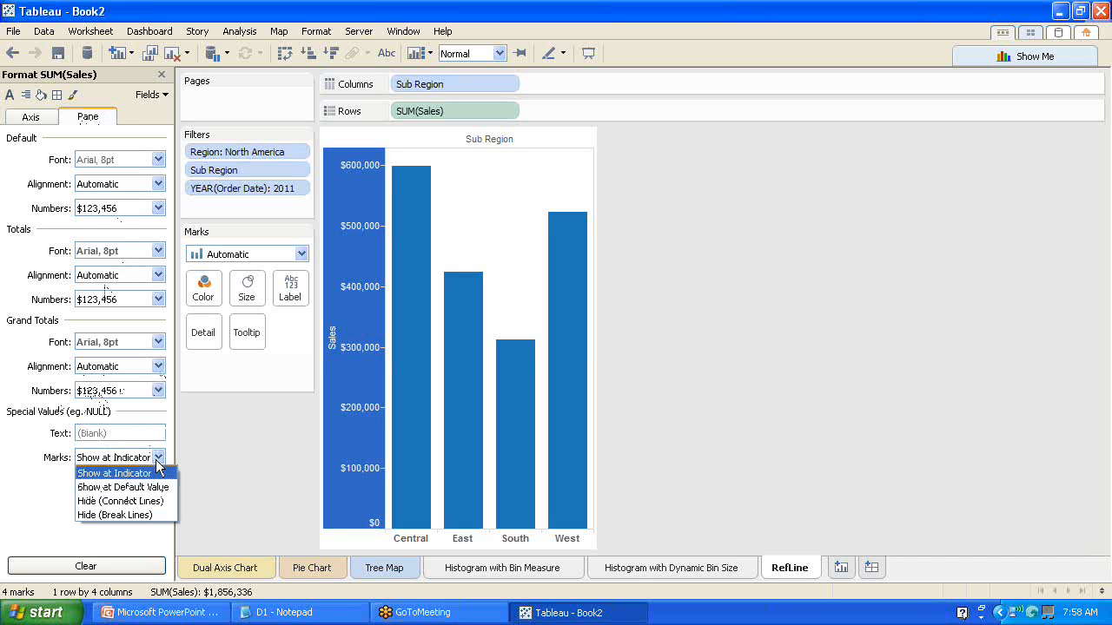
click(161, 75)
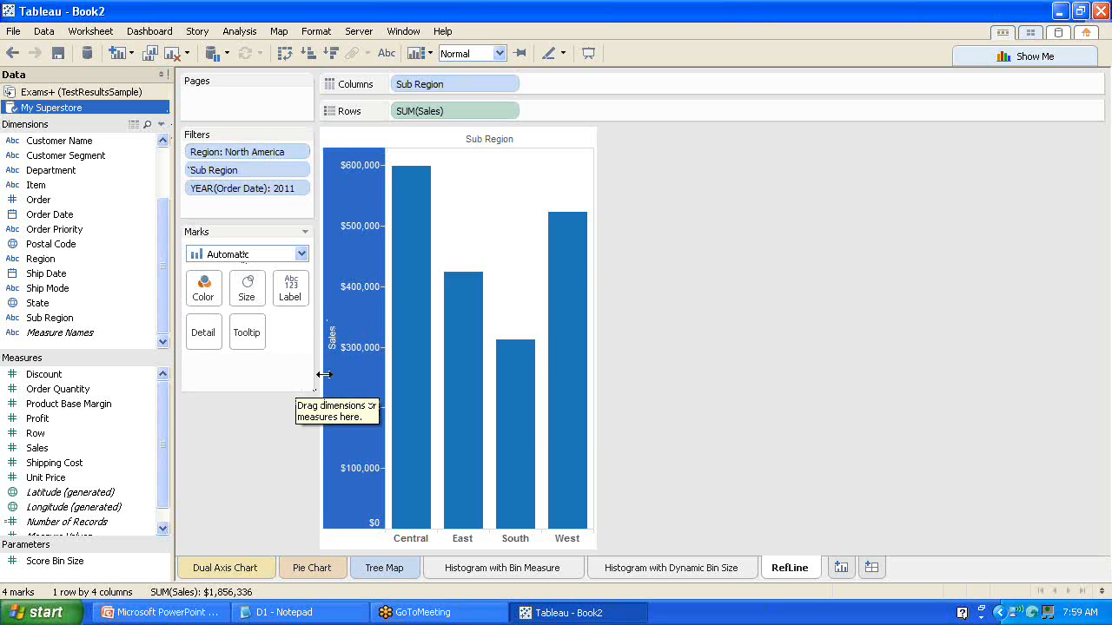
Set up a reference line on the Sales axis for the entire table with a constant value of 500,000.
right_click(344, 309)
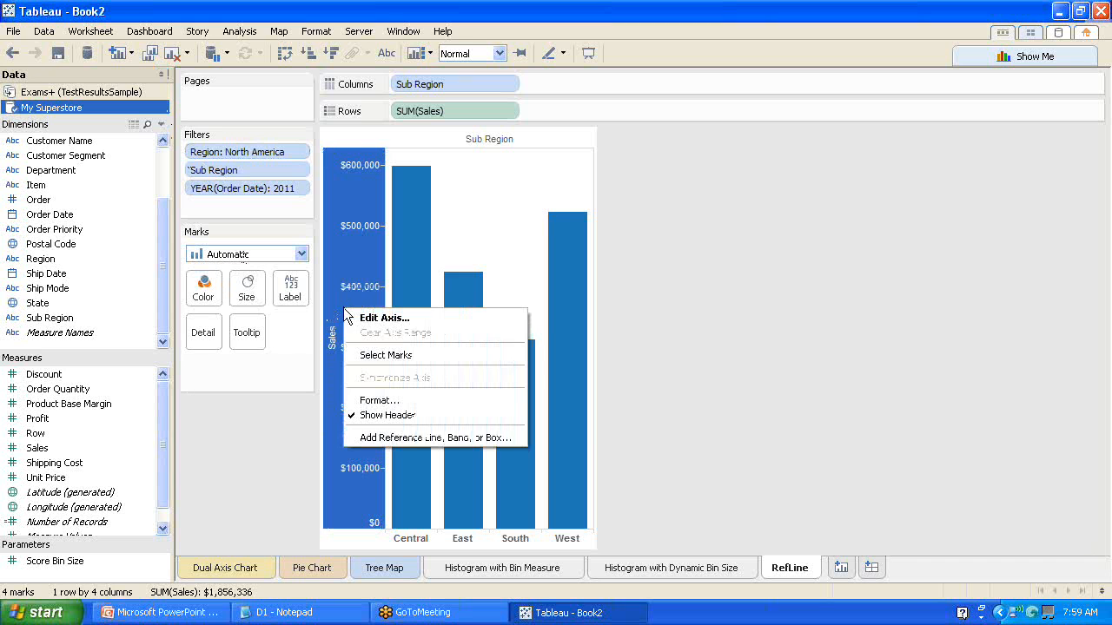
click(407, 437)
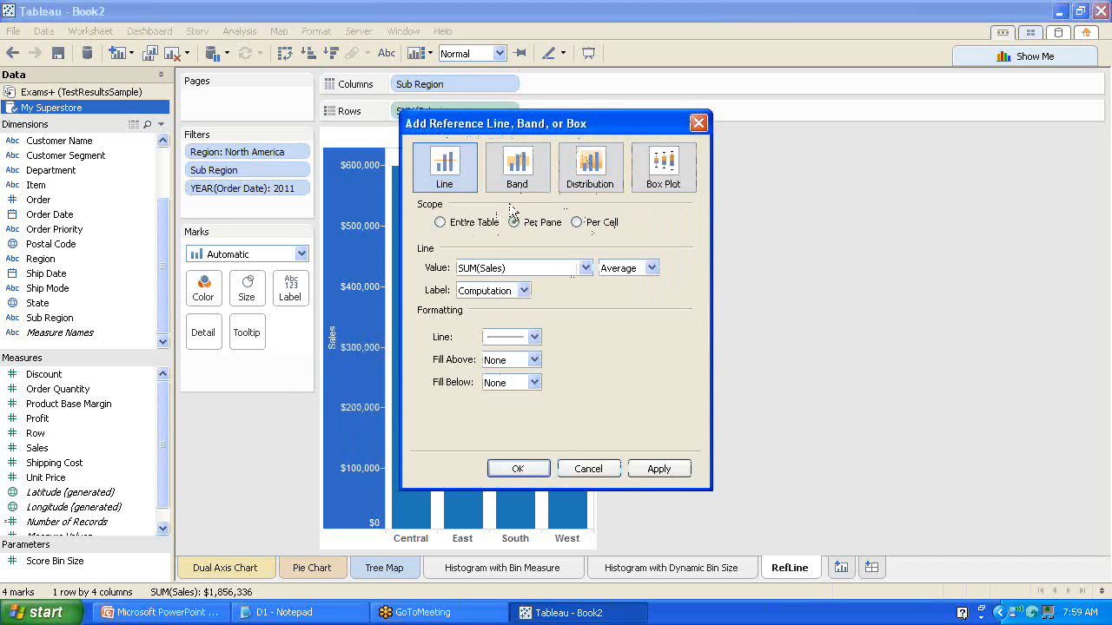
click(441, 223)
drag(522, 126, 707, 108)
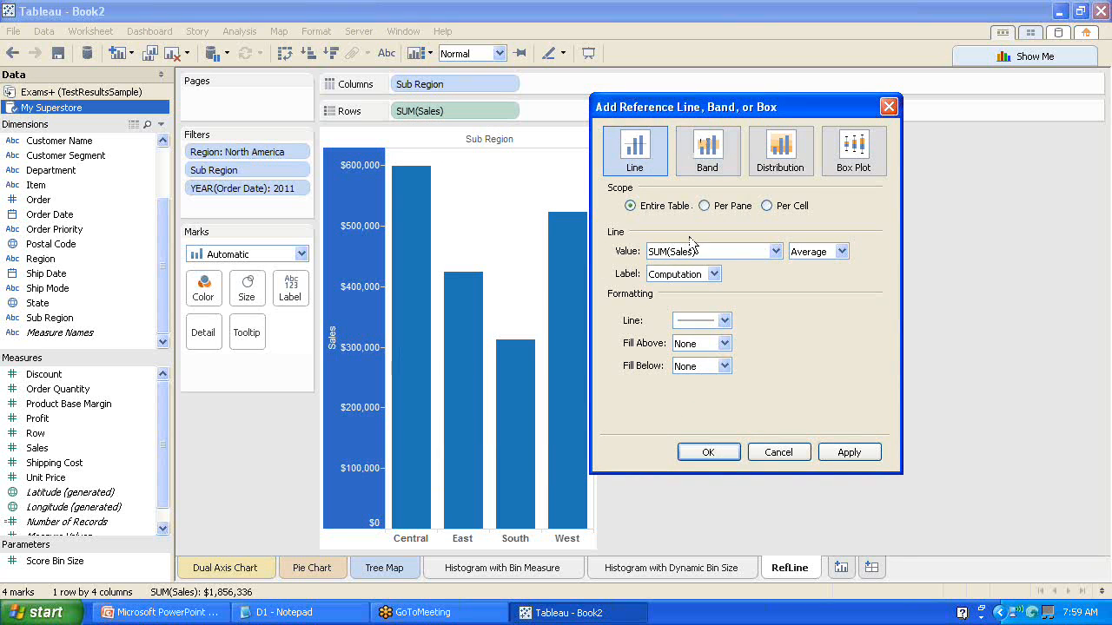
click(775, 252)
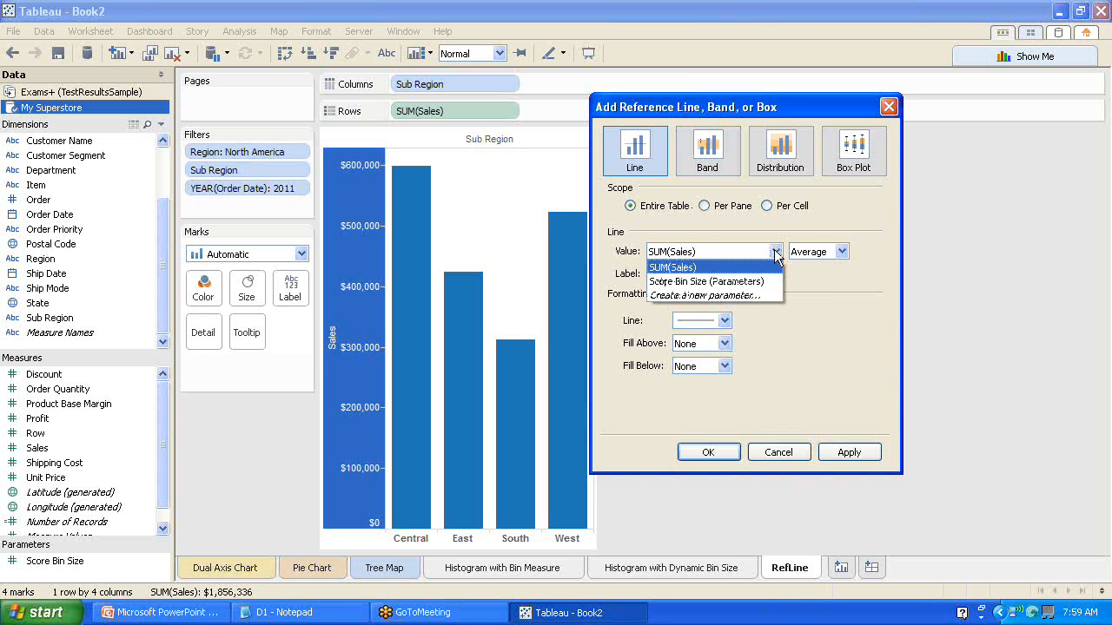
click(842, 252)
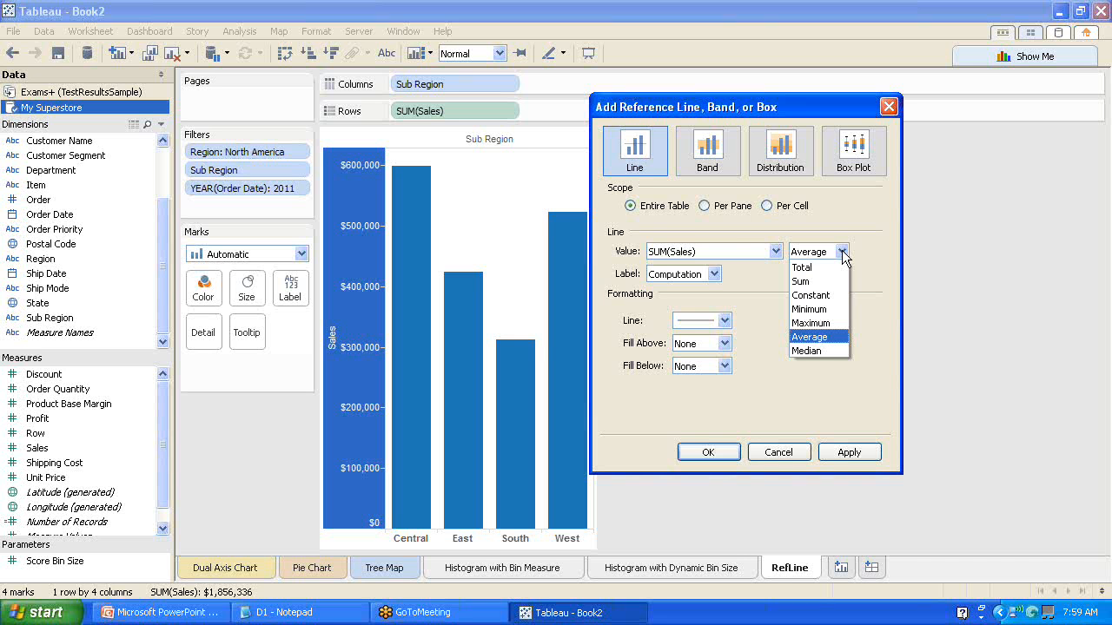
click(825, 296)
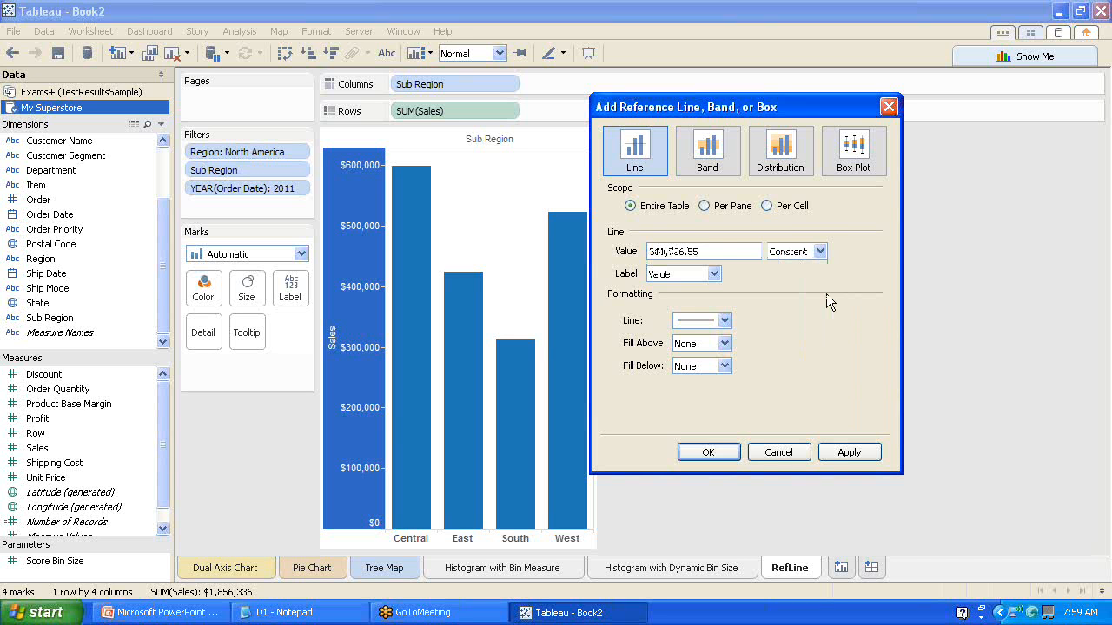
double_click(701, 249)
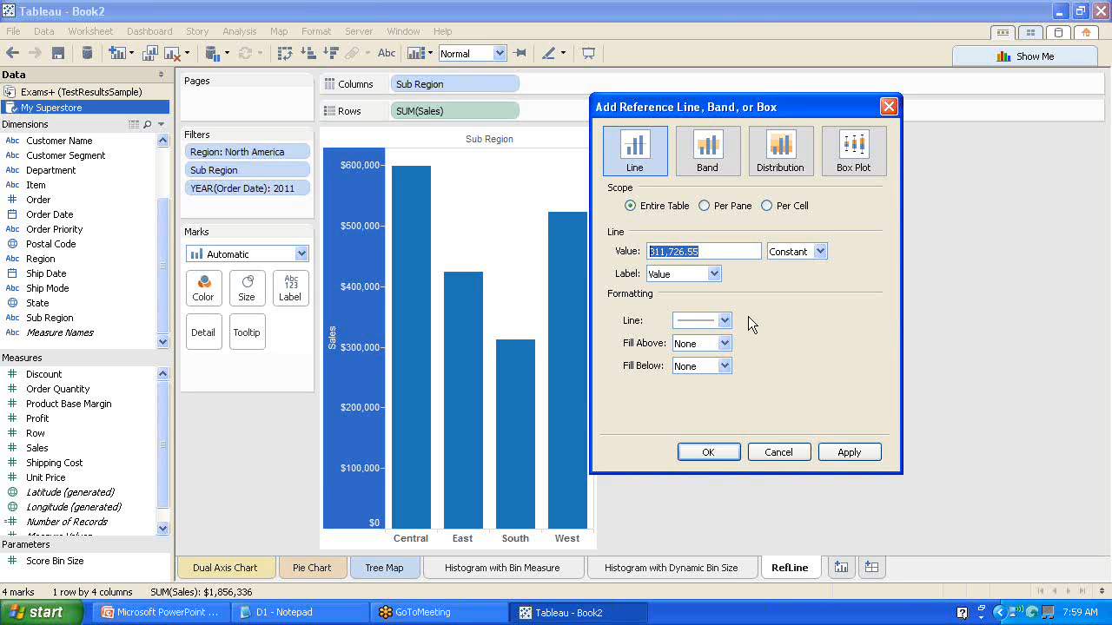
text(500000)
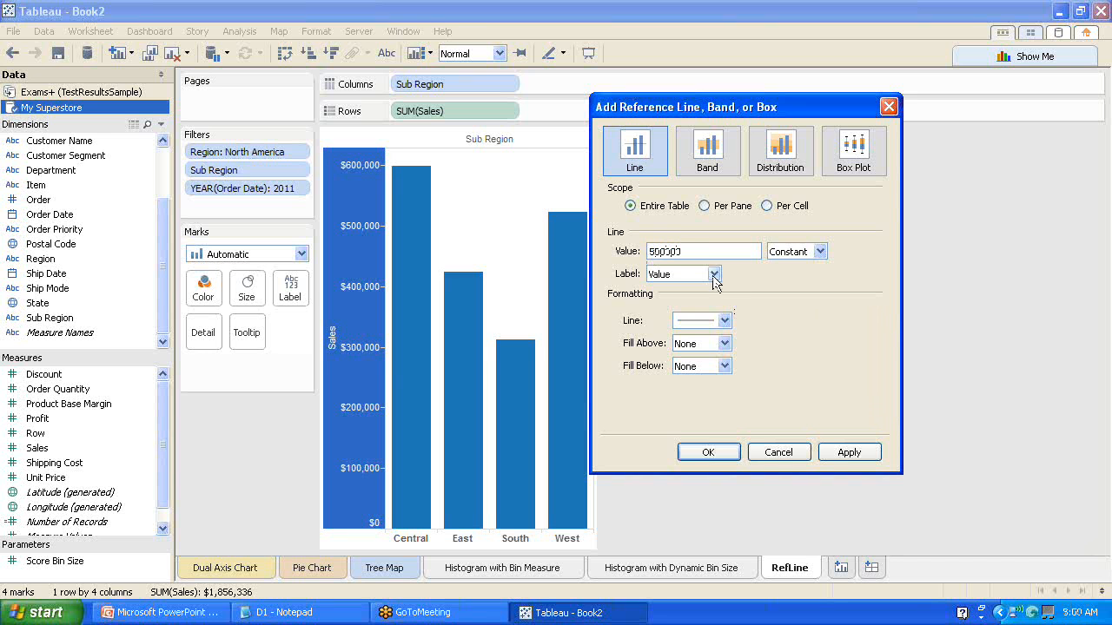
Give the reference line a custom label reading "Quote is<Value>".
click(713, 274)
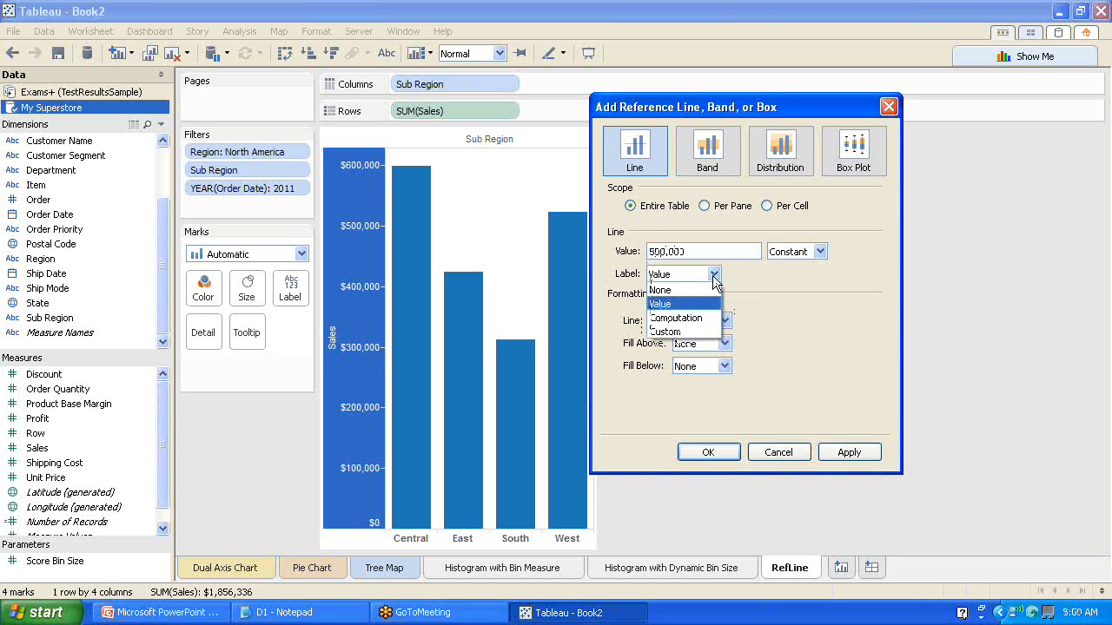
click(684, 333)
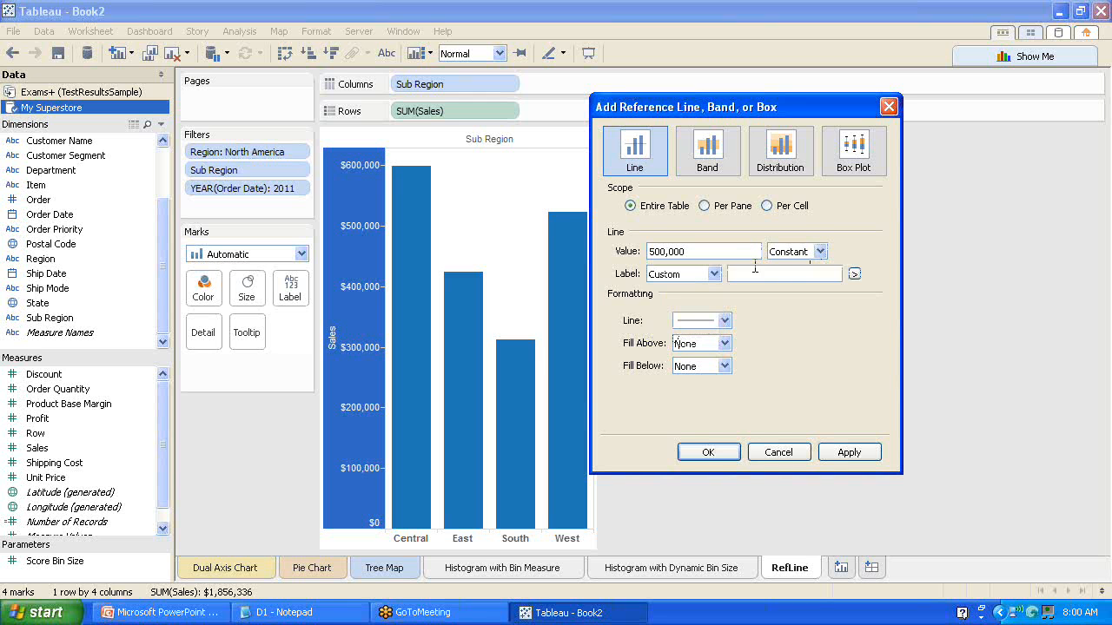
click(856, 275)
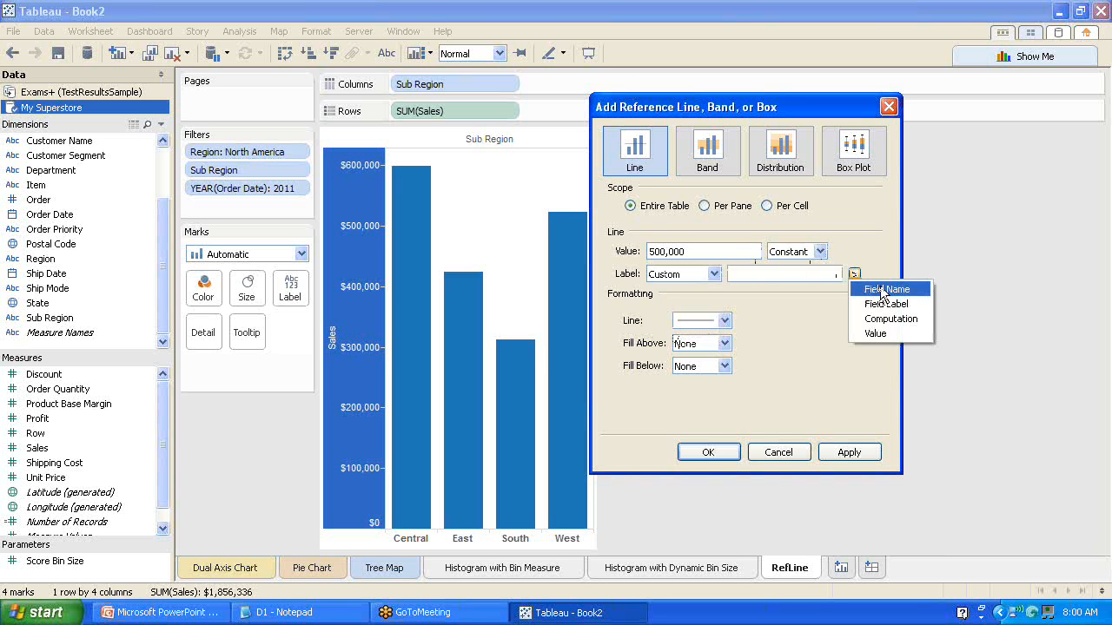
click(882, 290)
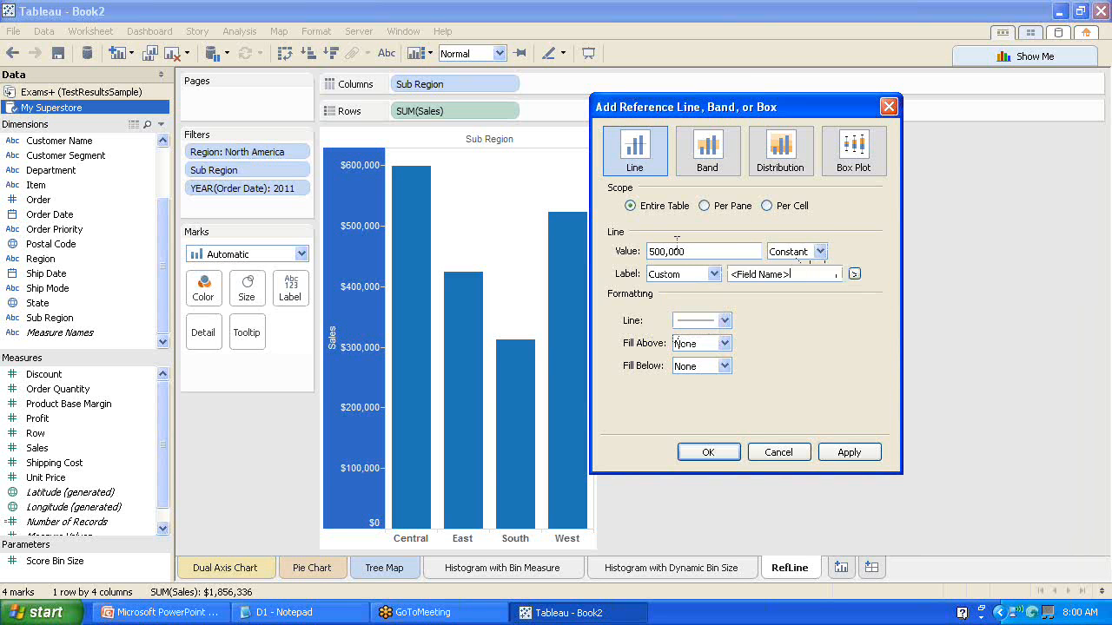
click(856, 275)
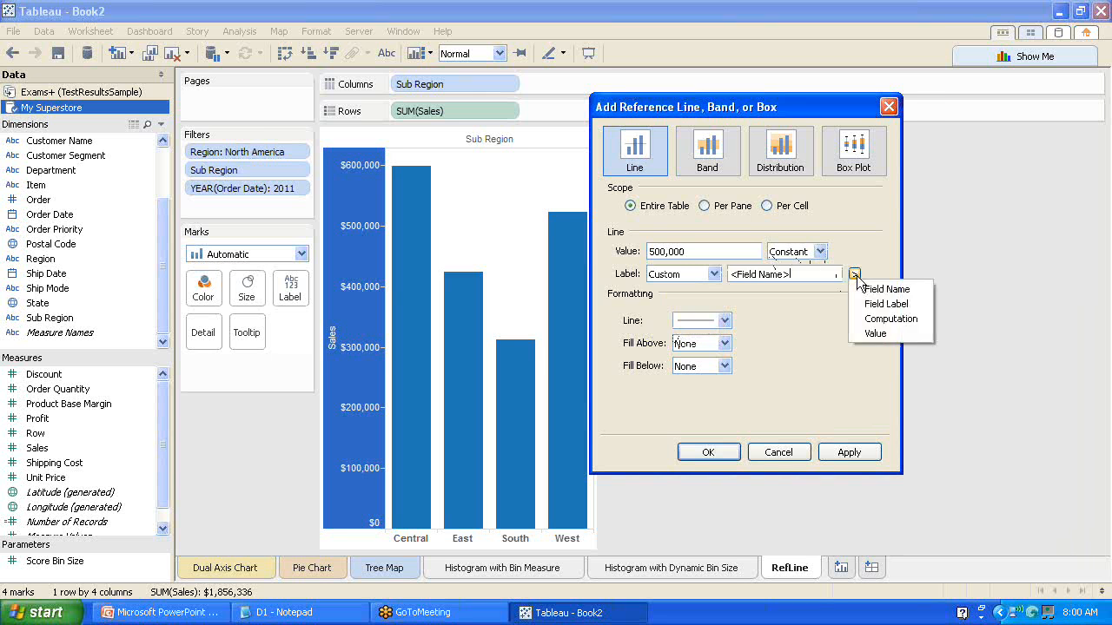
click(876, 333)
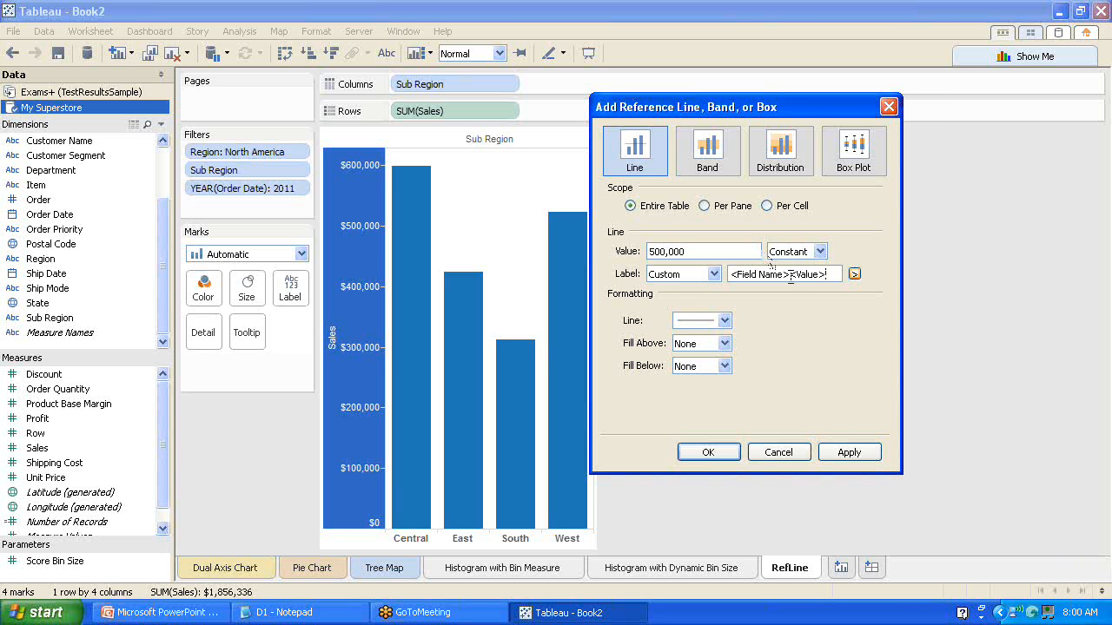
drag(790, 275, 730, 275)
key(Delete)
text(Quote is)
Color the reference line red and add it to the Sales by Sub Region chart.
drag(700, 251, 640, 233)
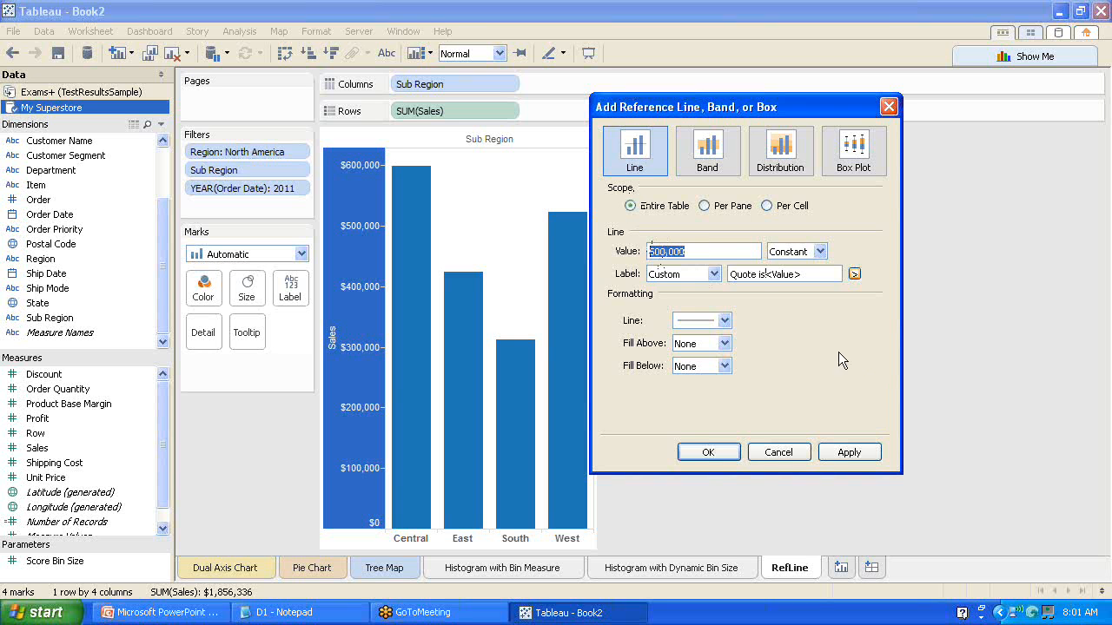
click(725, 321)
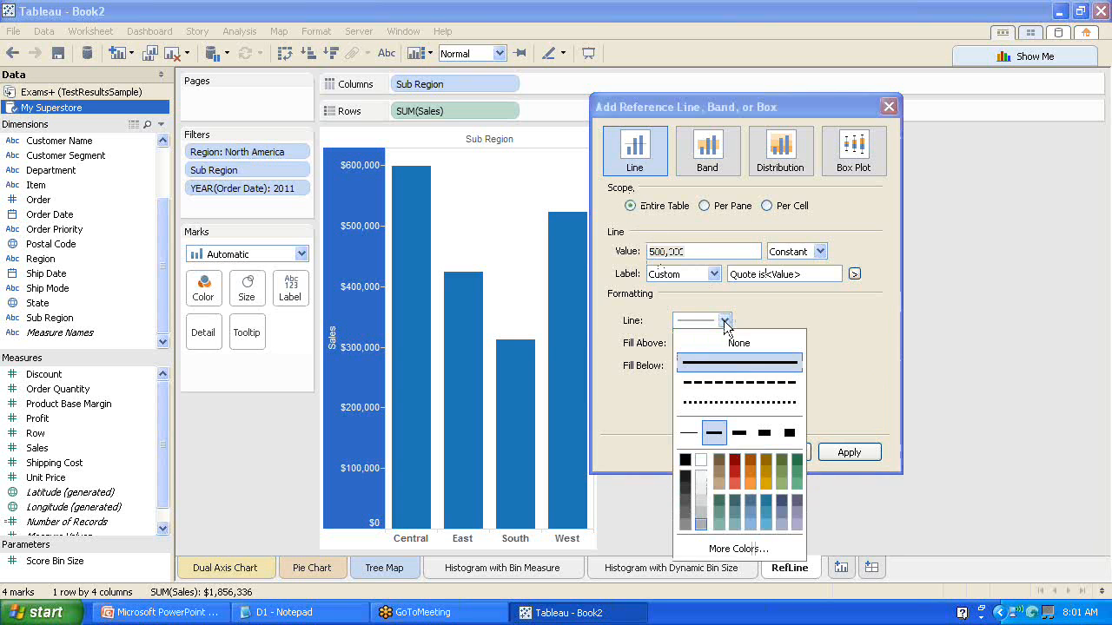
click(734, 471)
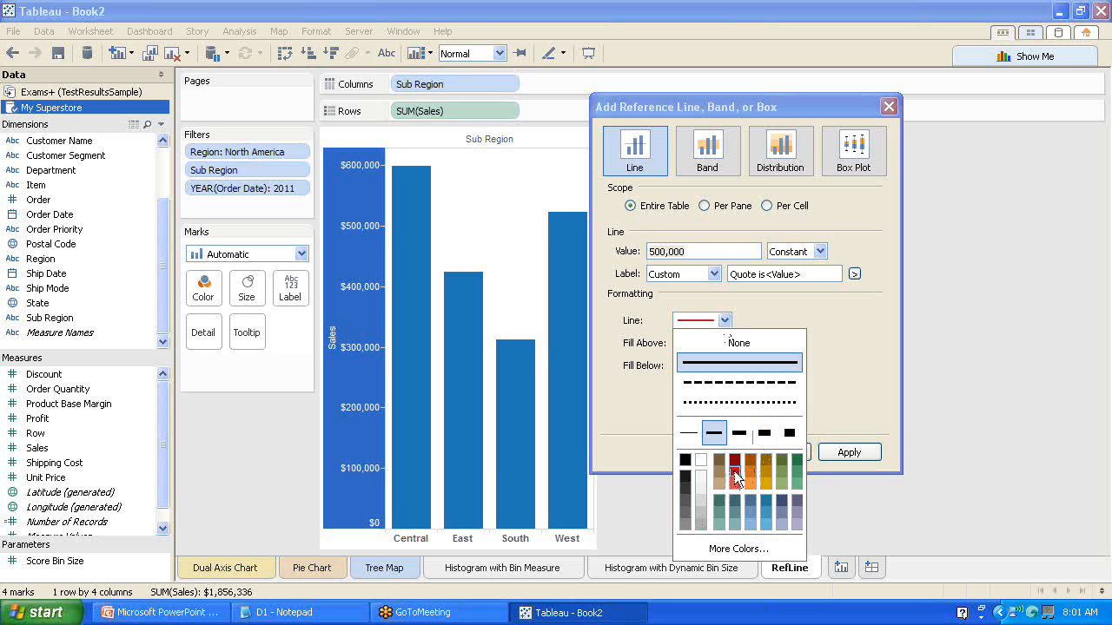
click(852, 380)
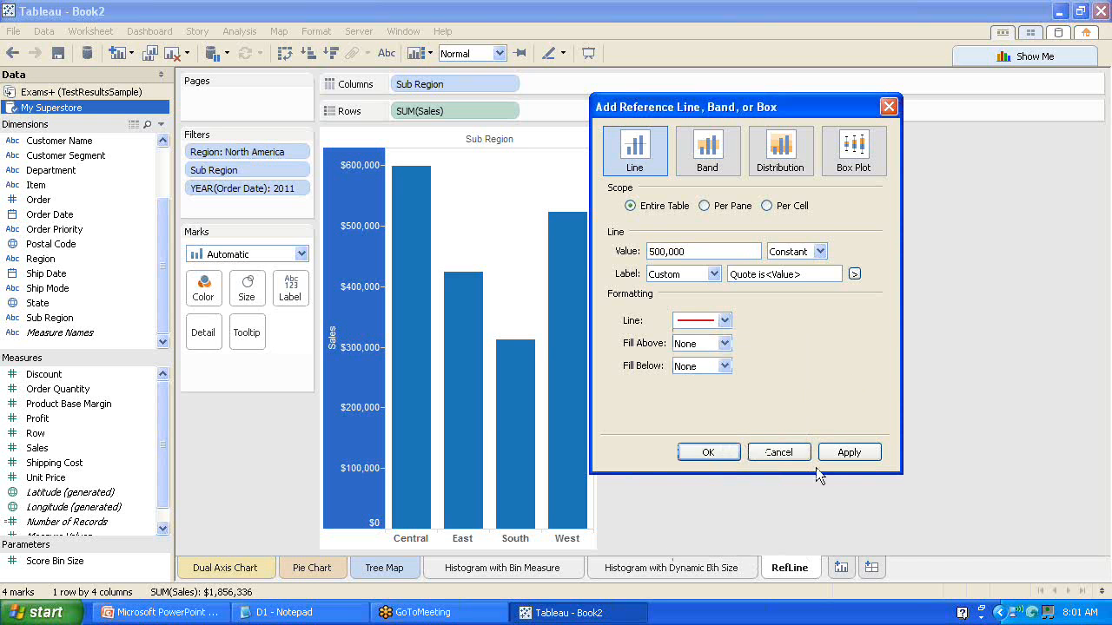
click(708, 452)
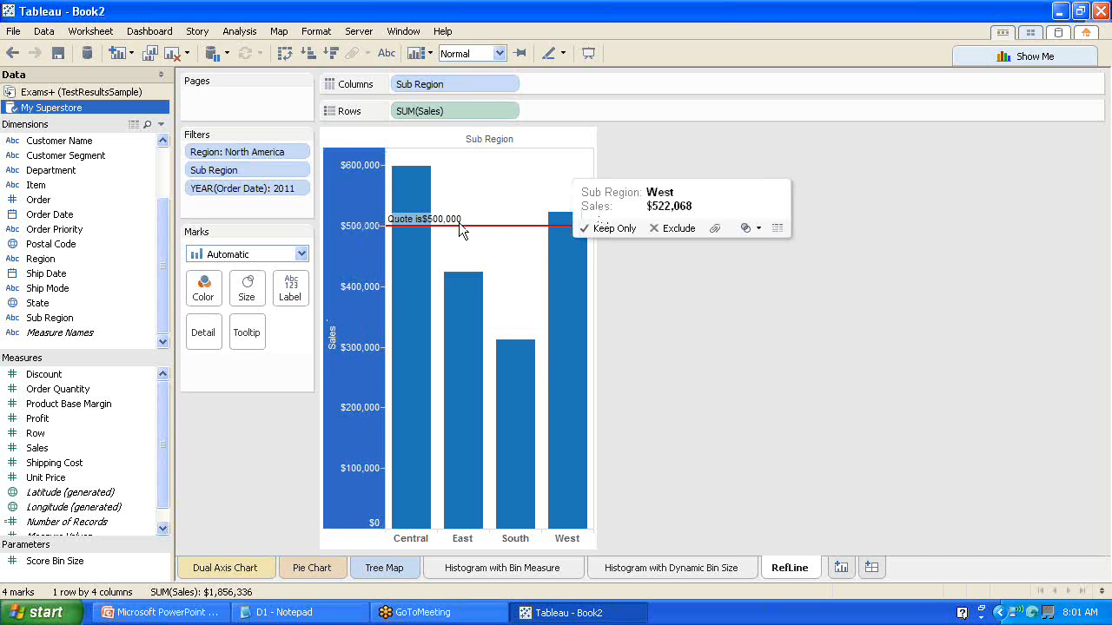
mouse_move(405, 222)
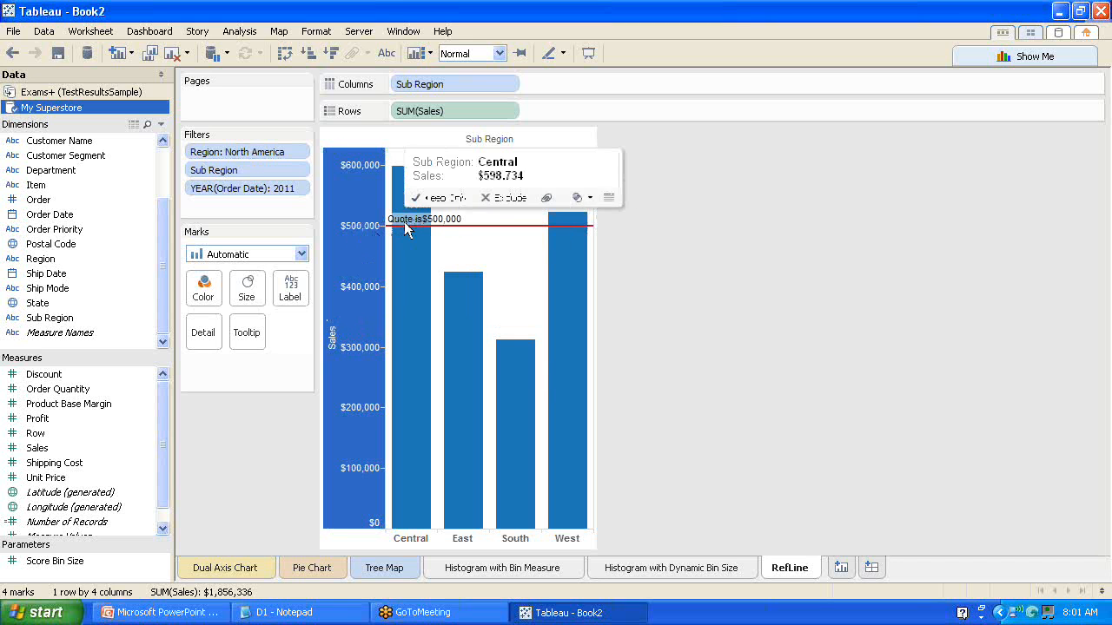
mouse_move(439, 227)
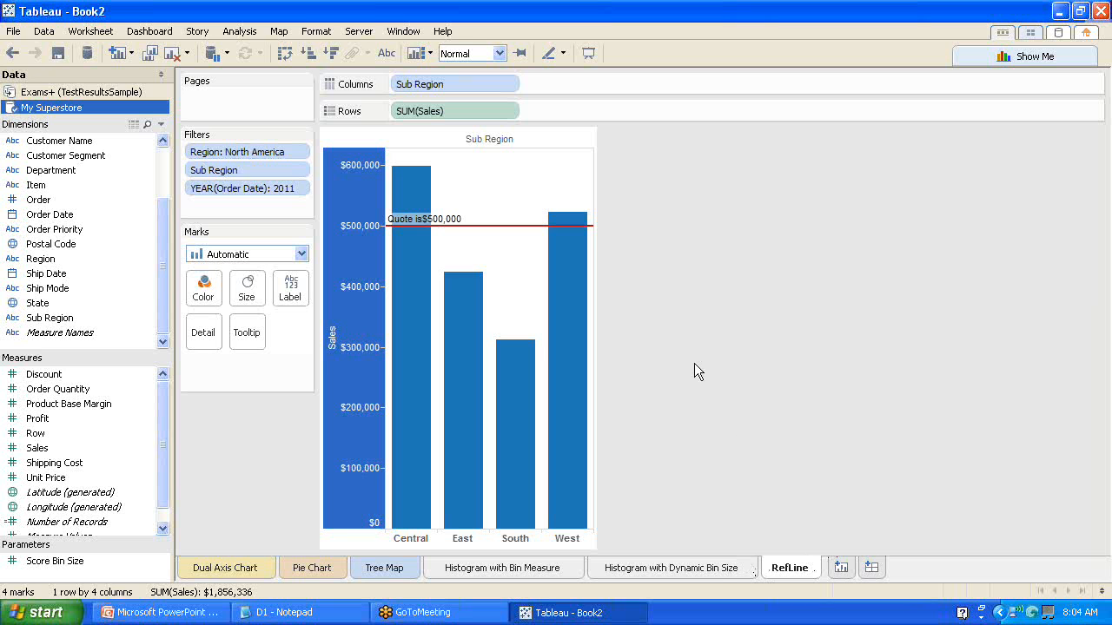
Color the RefLine sheet tab red.
right_click(794, 572)
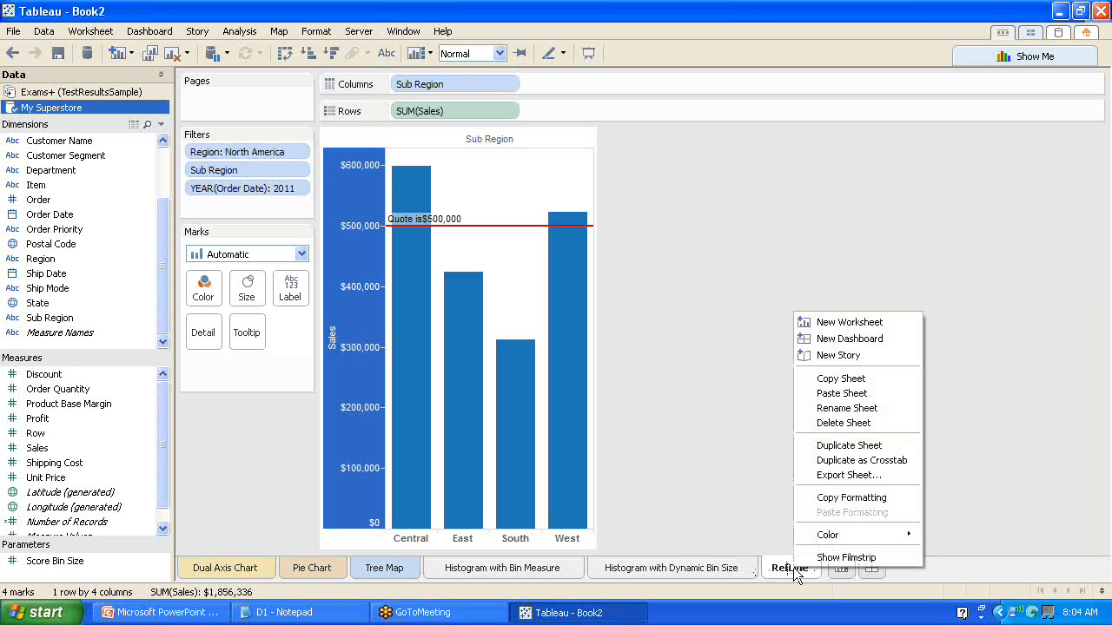
mouse_move(865, 535)
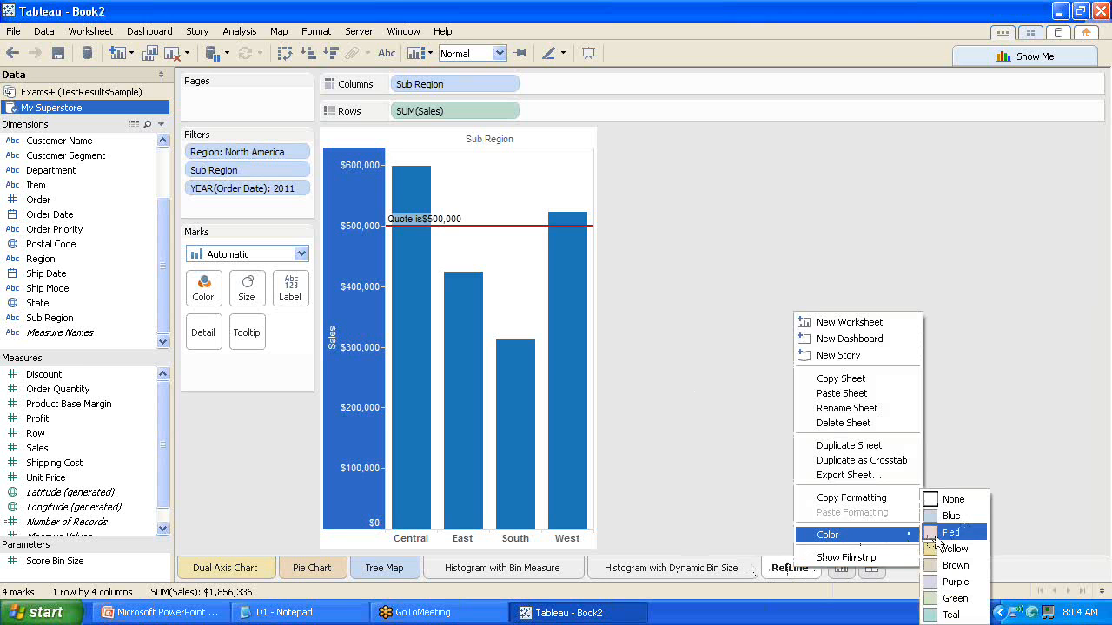
click(948, 533)
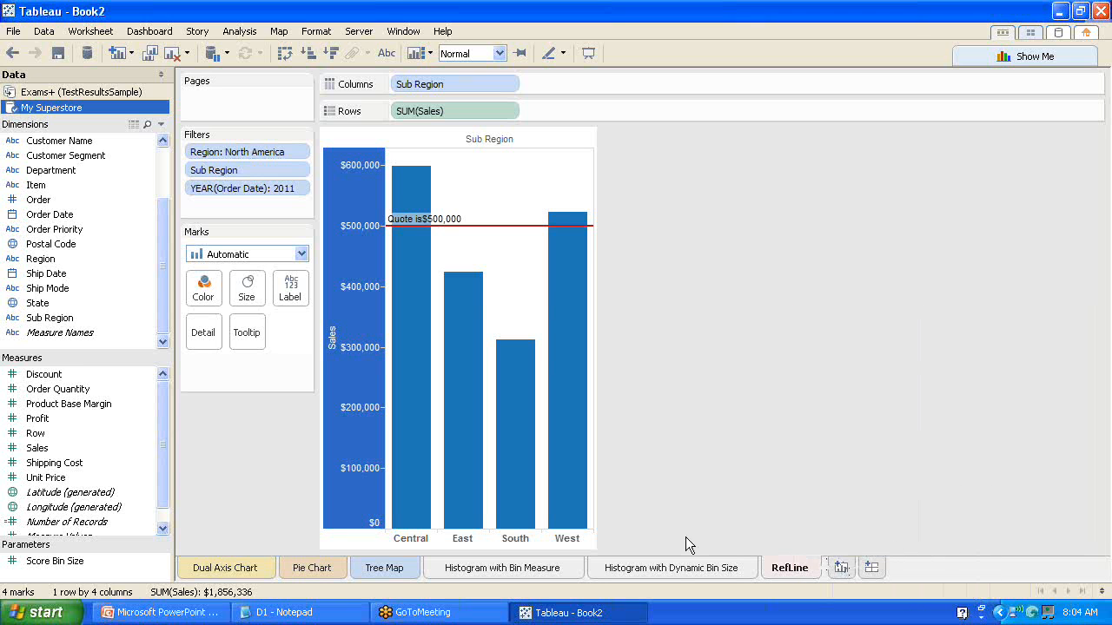
Add a new worksheet and name it Motion Chart.
click(842, 569)
double_click(855, 569)
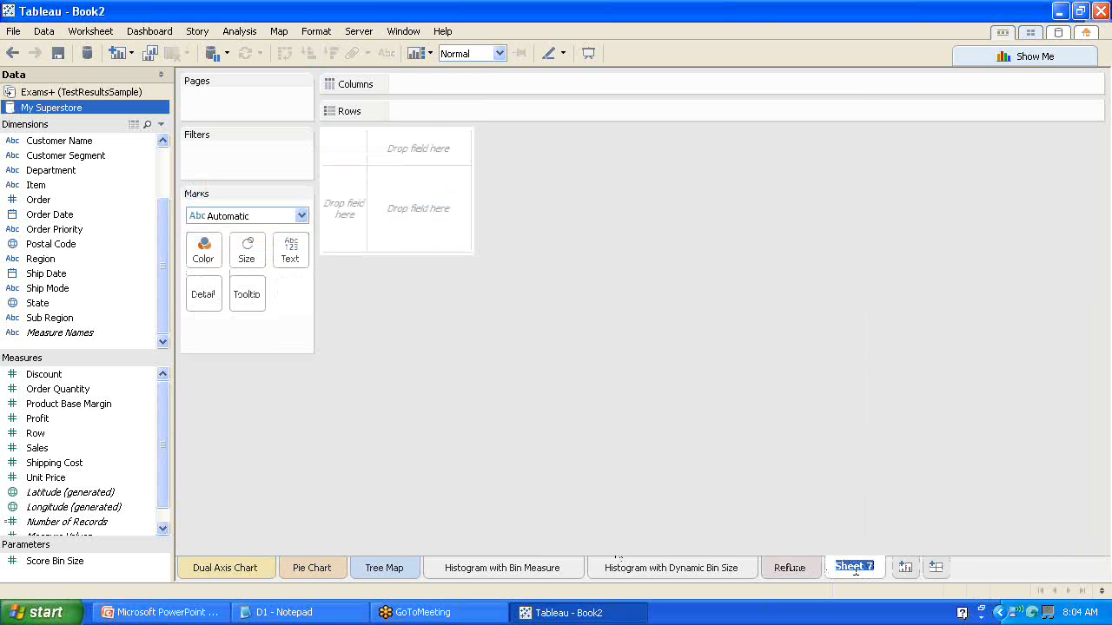
text(Motion Chart)
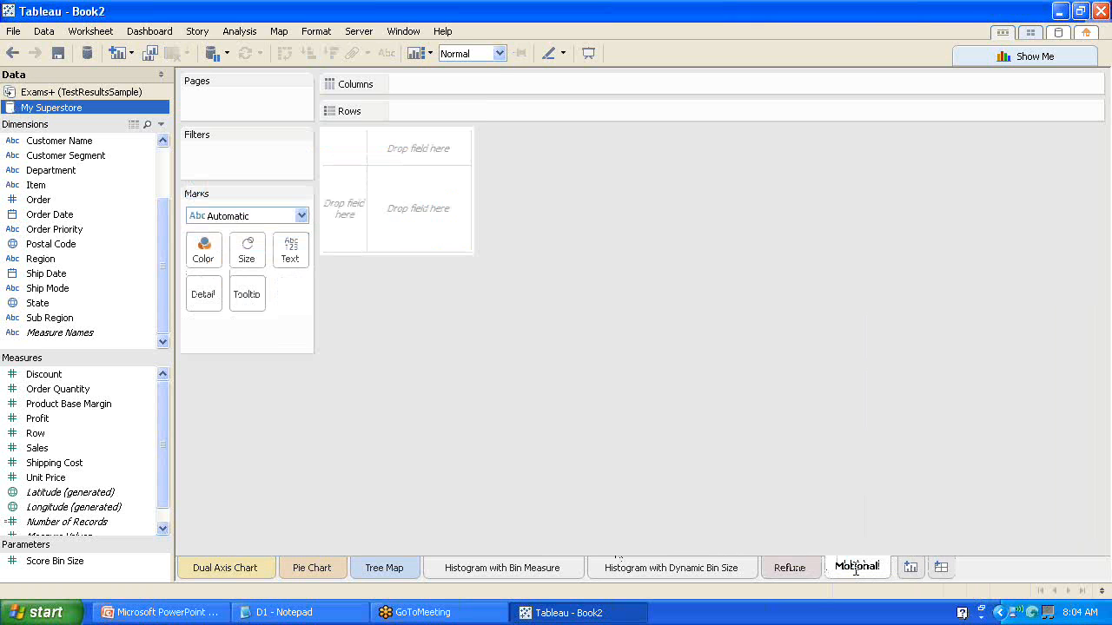
key(BackSpace)
key(BackSpace)
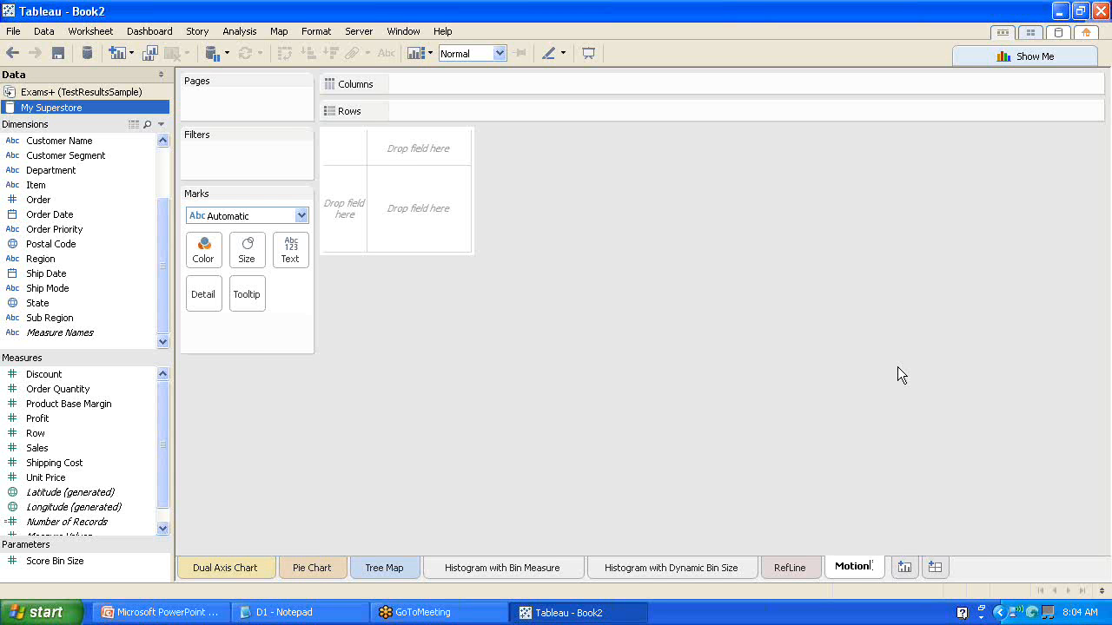
text(Chart)
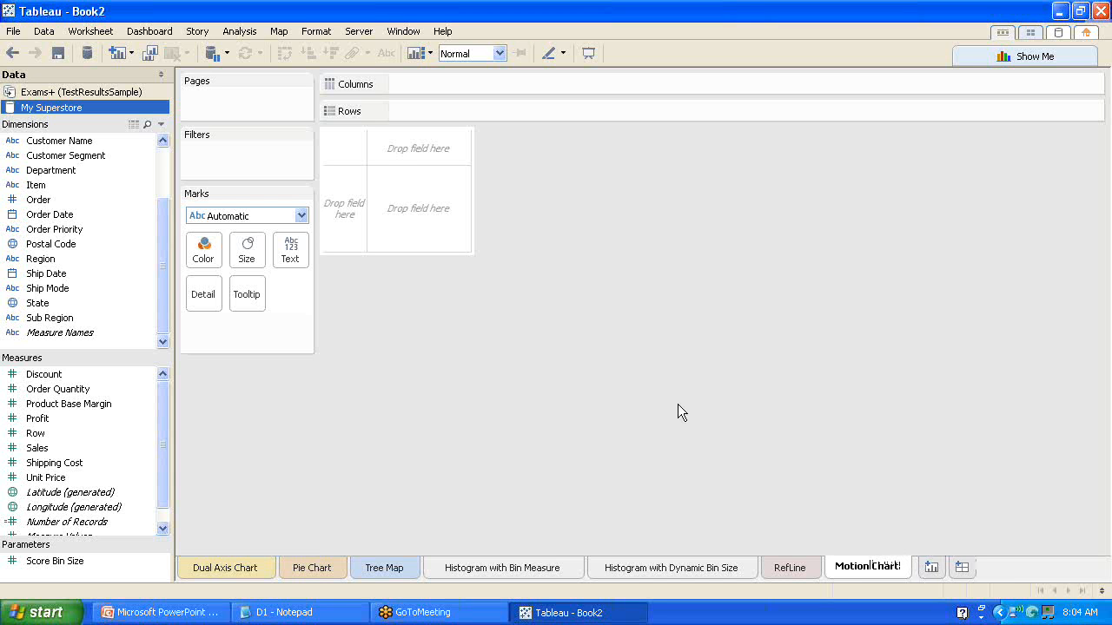
click(1099, 39)
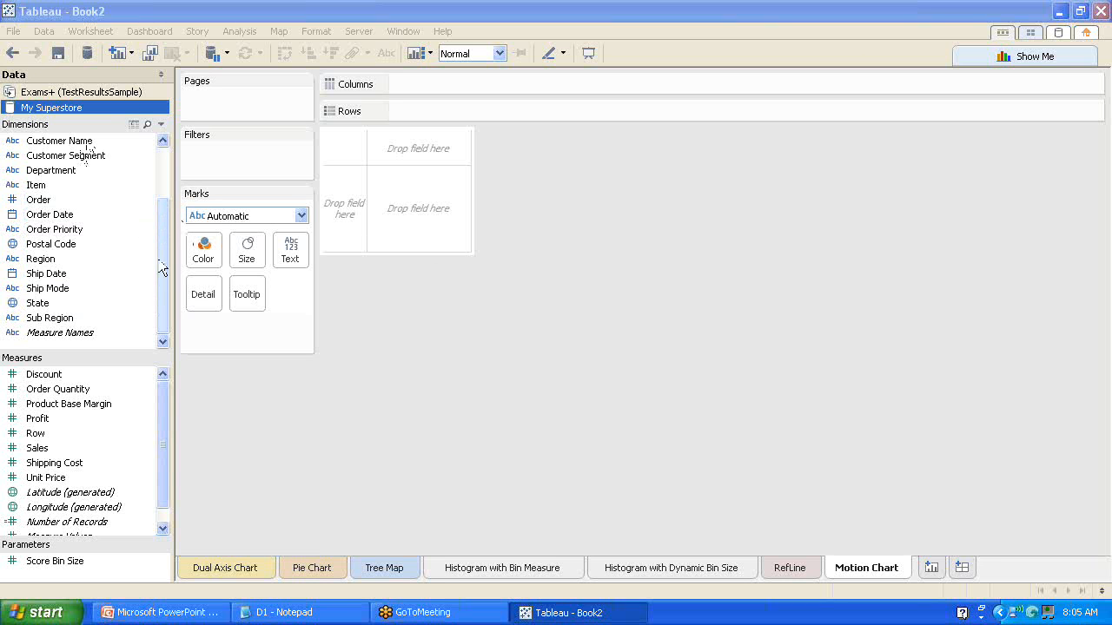
drag(81, 254, 452, 76)
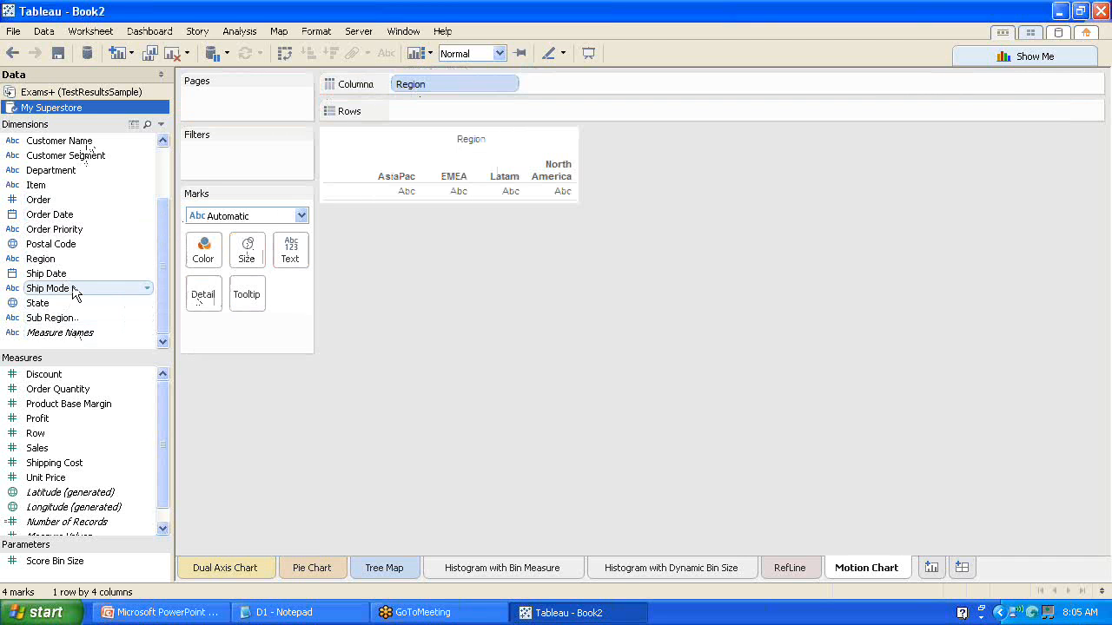
drag(73, 323, 567, 83)
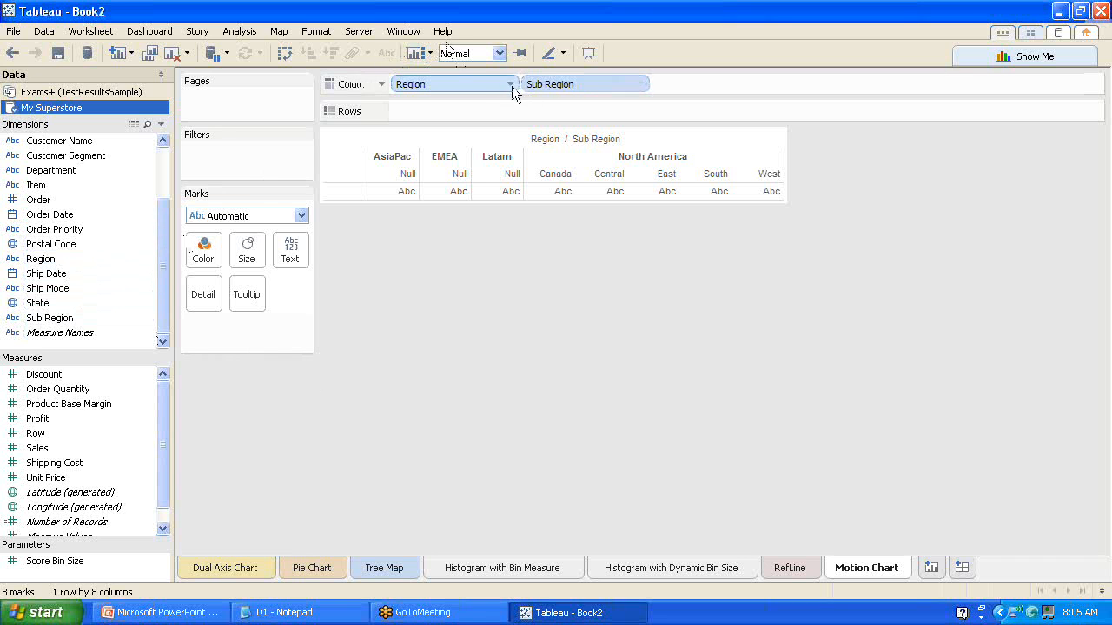
click(478, 87)
key(Delete)
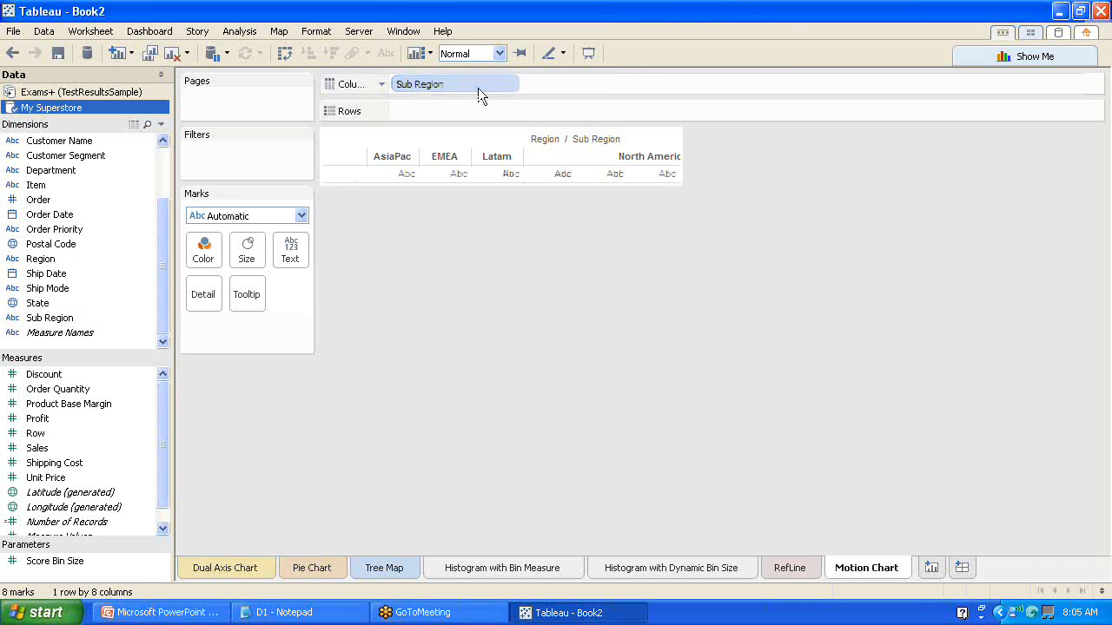
click(484, 84)
key(Delete)
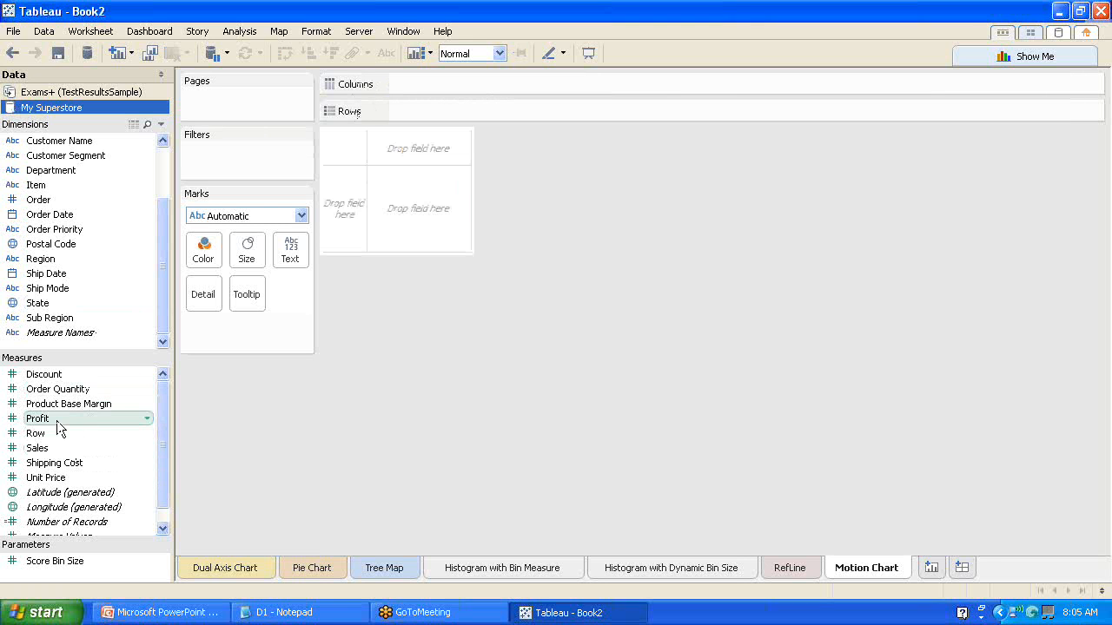
Plot Profit on rows against Order Date on columns, using the continuous Month level (month with year).
mouse_move(56, 421)
mouse_down()
mouse_move(434, 139)
mouse_move(450, 85)
mouse_up()
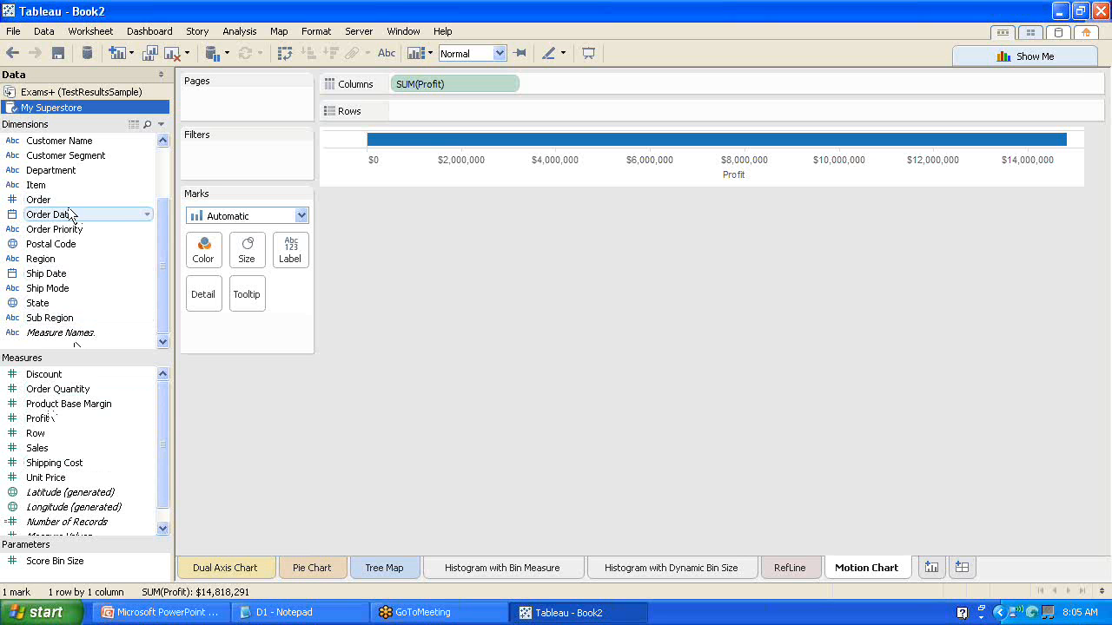
drag(69, 213, 507, 115)
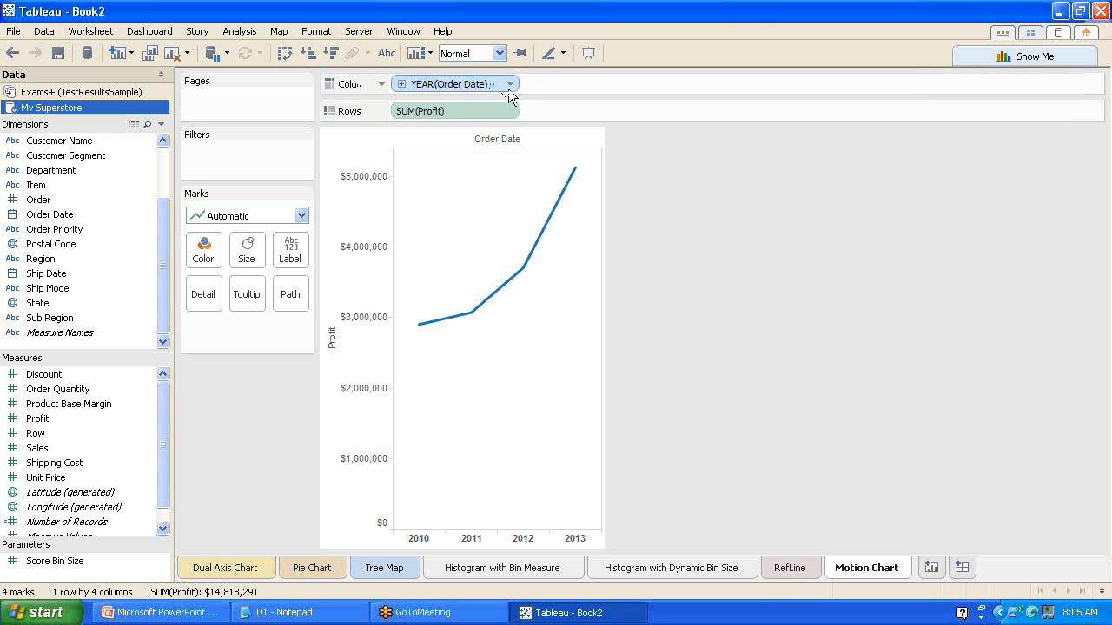
click(510, 84)
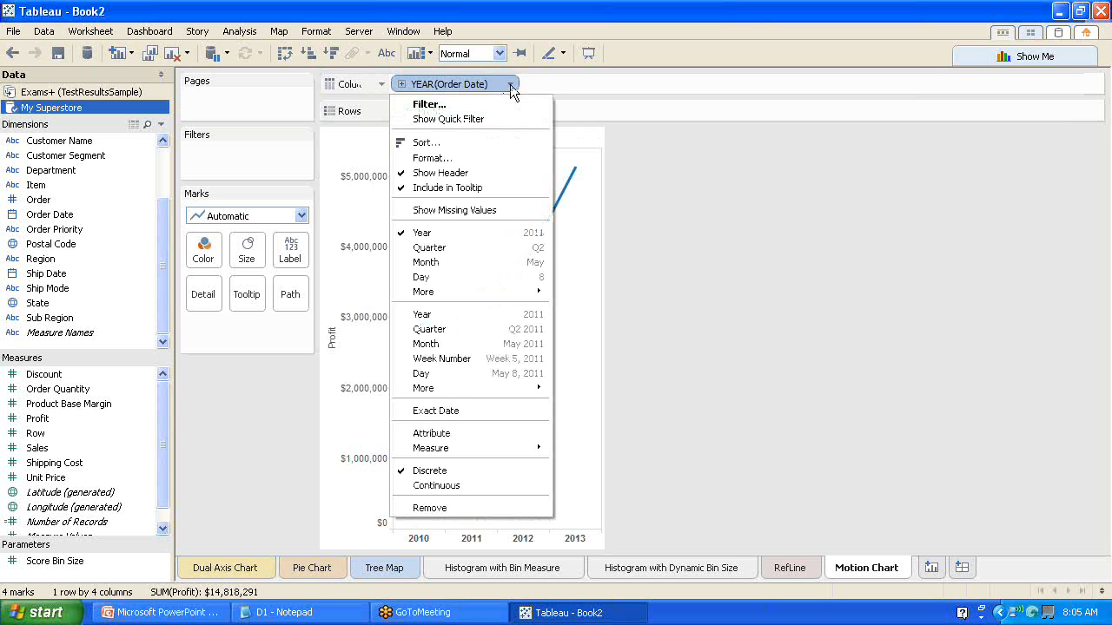
click(514, 347)
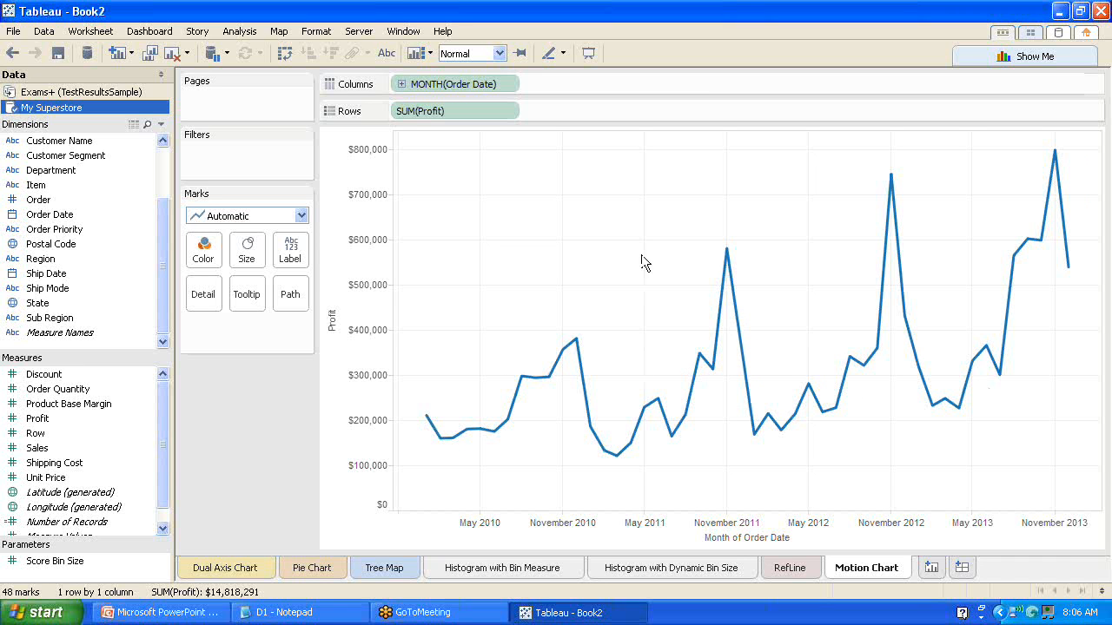
Set the mark type of the monthly Profit chart to Circle.
click(302, 215)
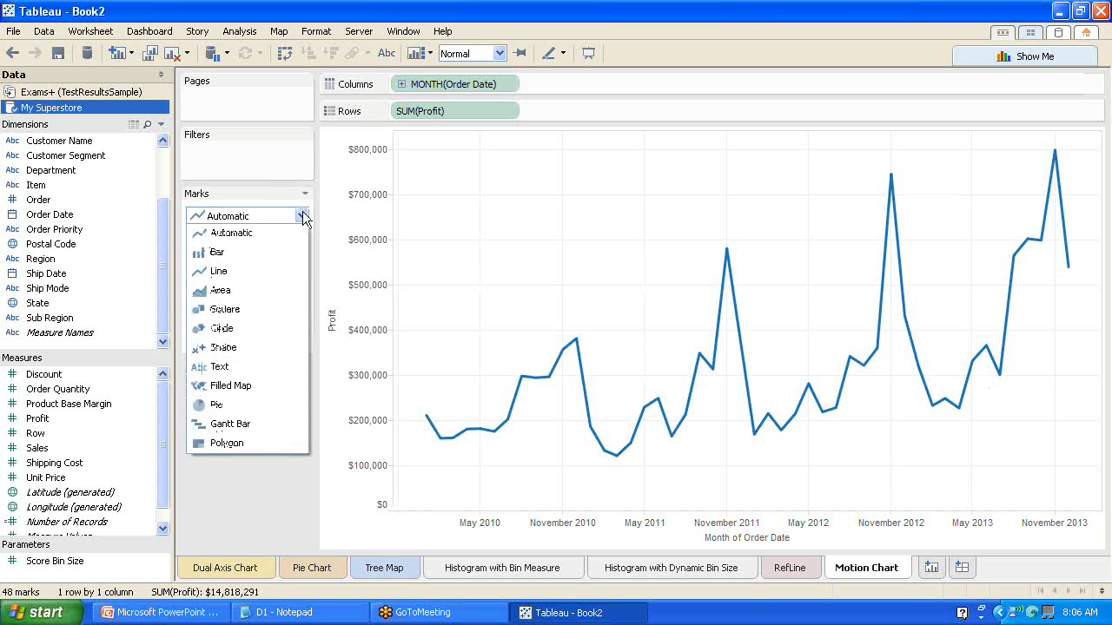
click(238, 329)
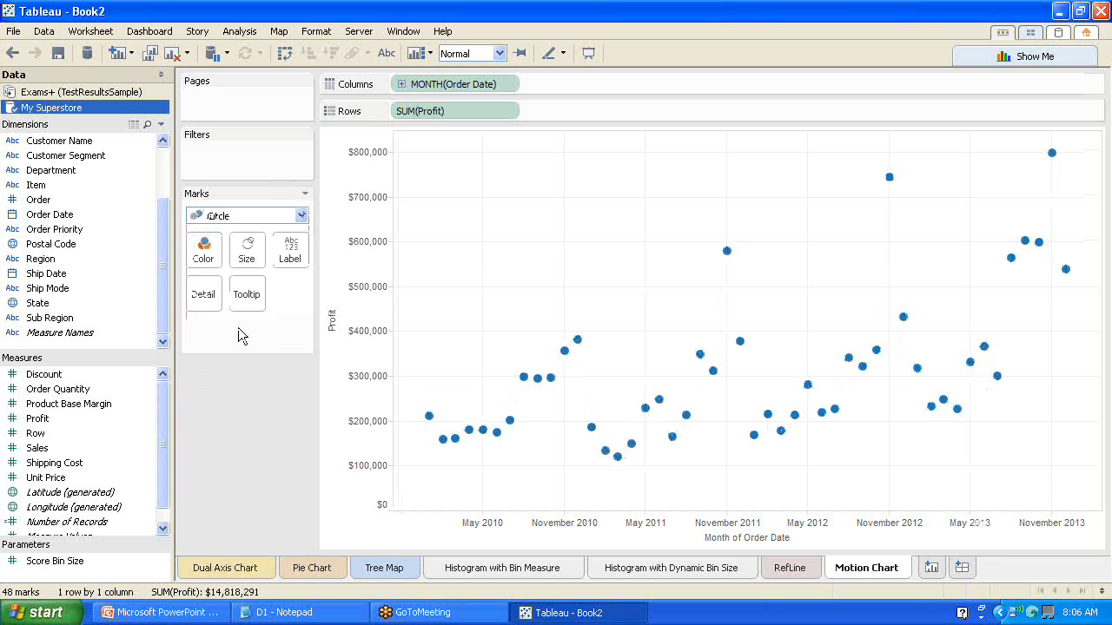
click(301, 216)
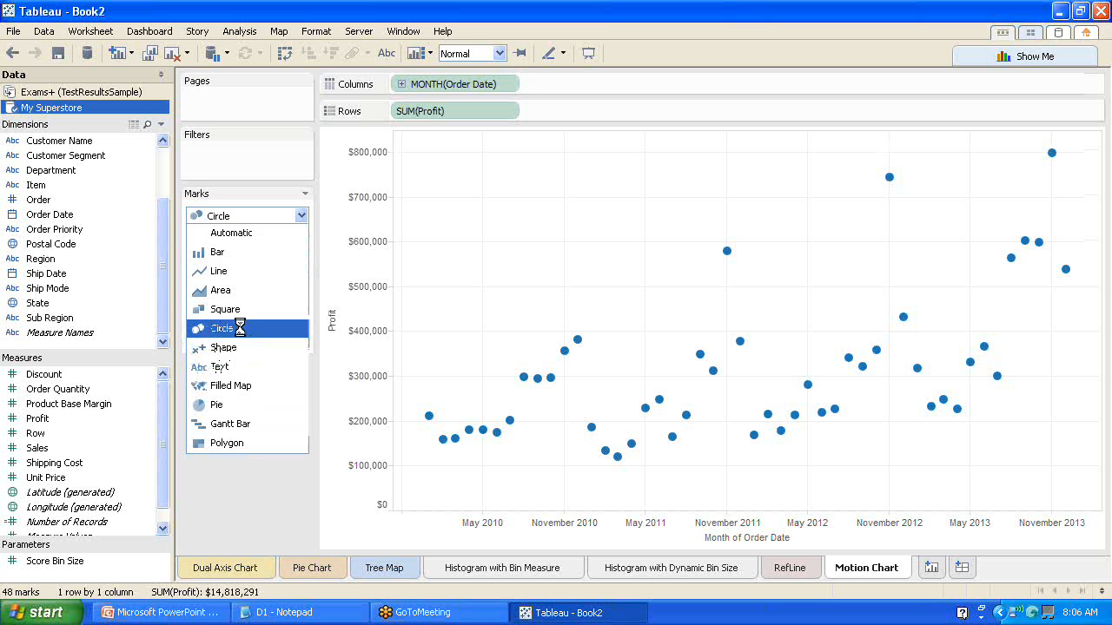
click(241, 334)
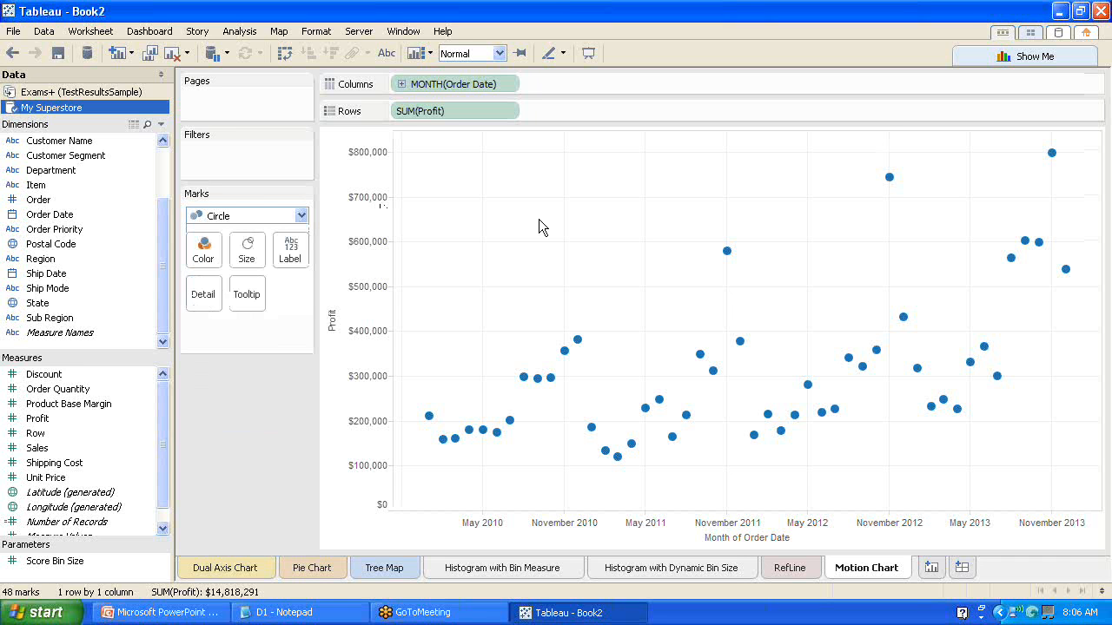
Place a copy of the month of Order Date on Pages while keeping the original on columns.
click(505, 88)
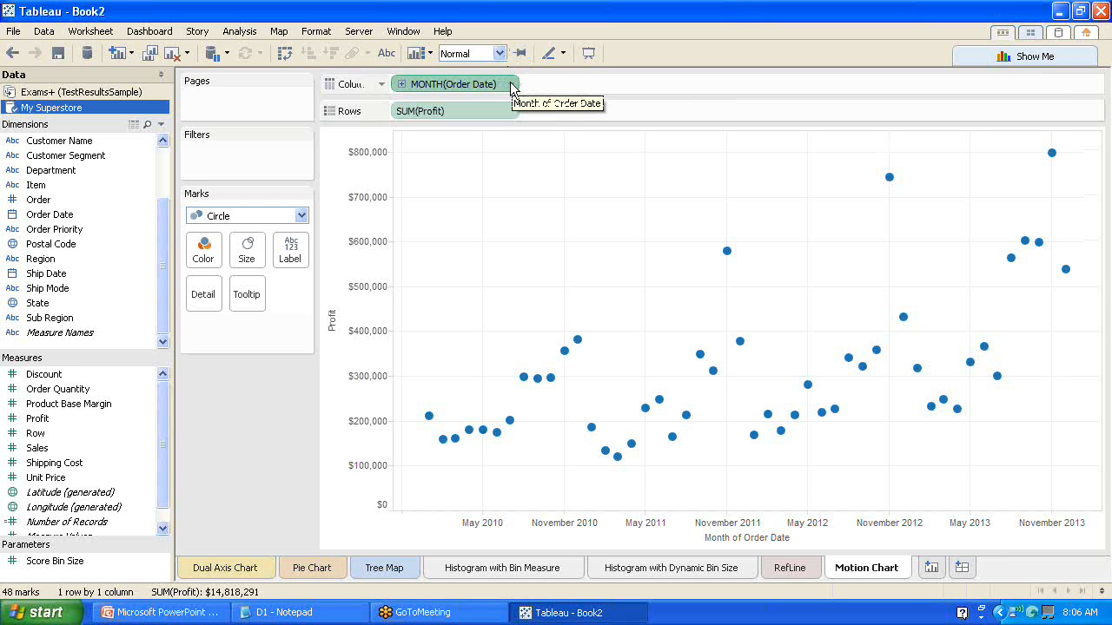
click(511, 87)
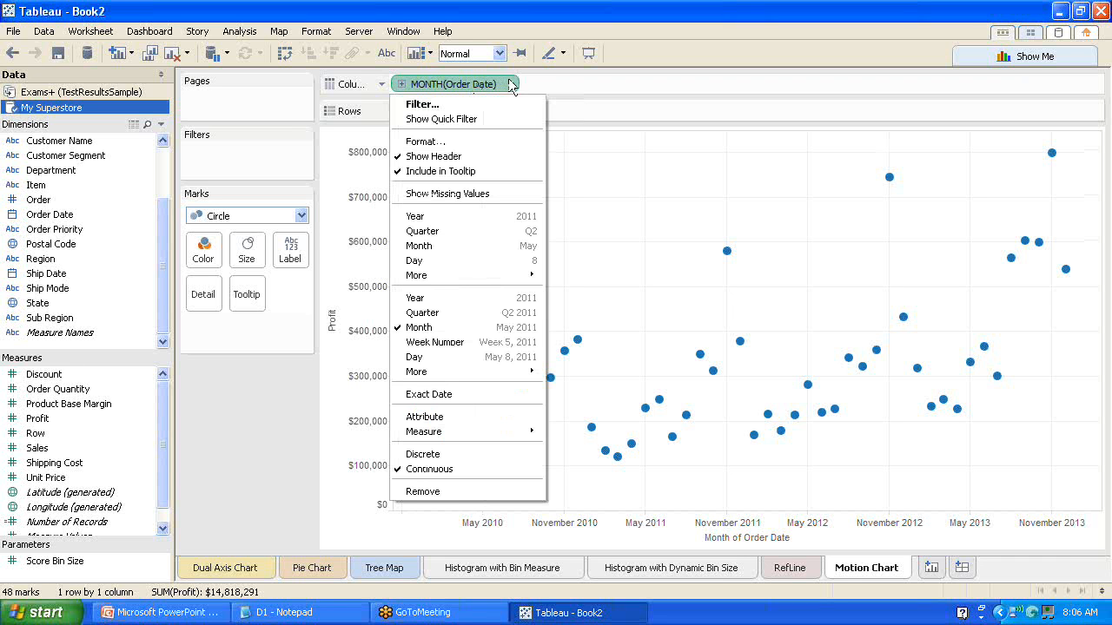
click(503, 83)
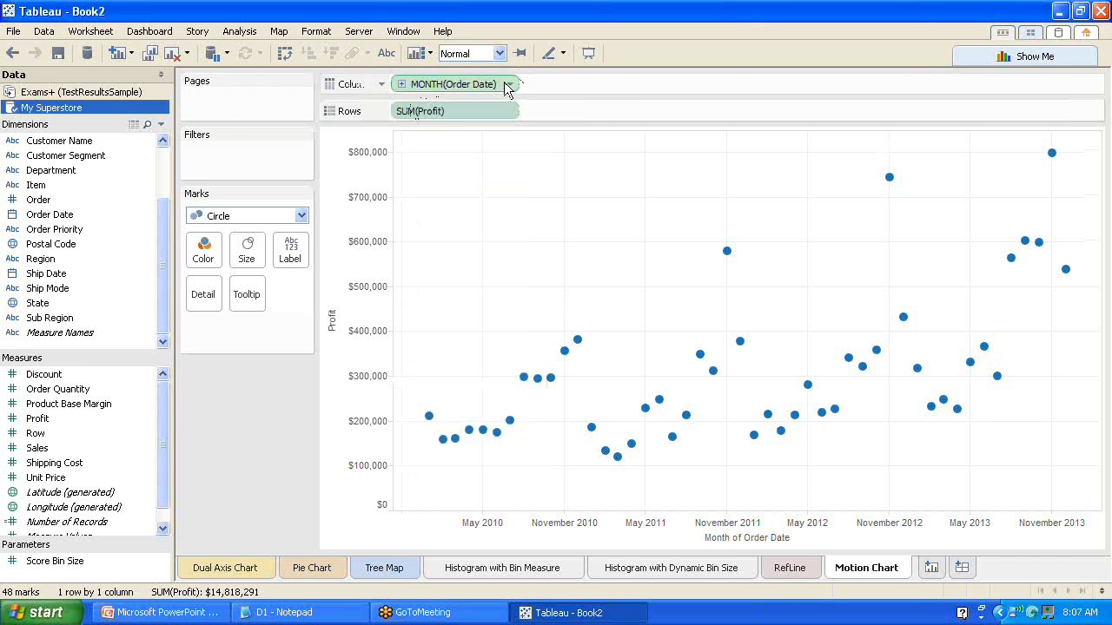
drag(512, 92, 269, 97)
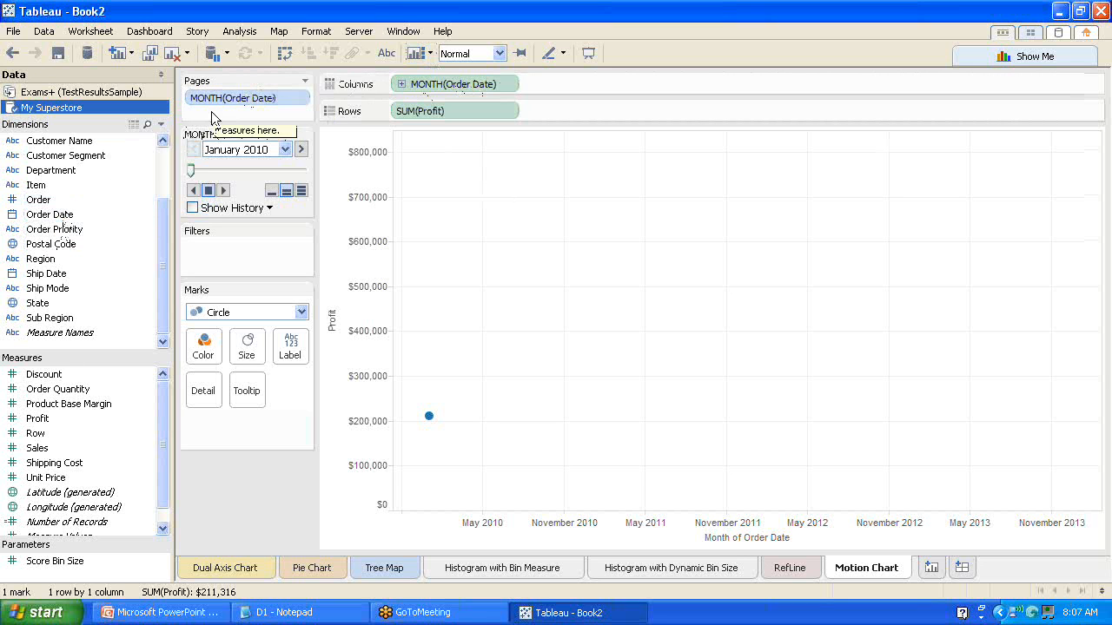
Examine the date options of the Order Date field on Pages and the list of months in its page control.
click(302, 99)
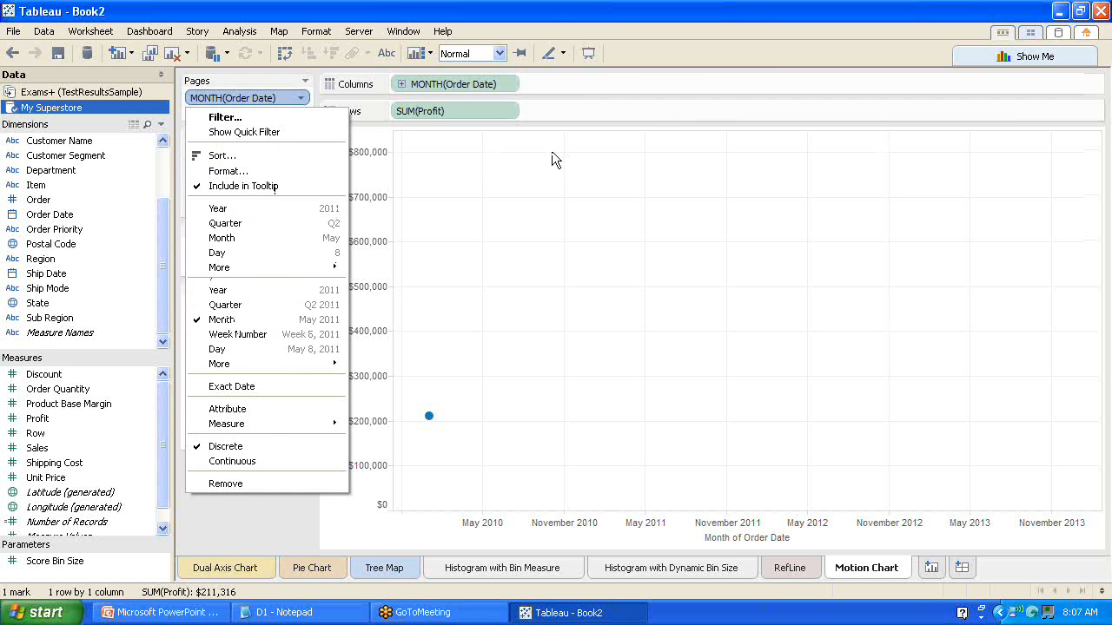
click(557, 84)
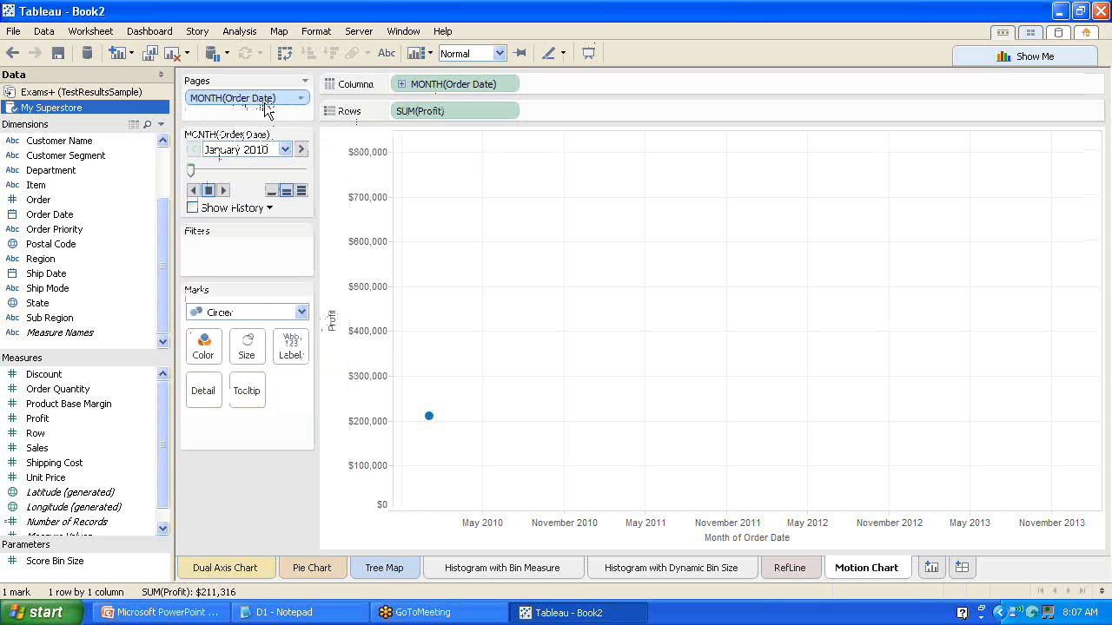
click(285, 149)
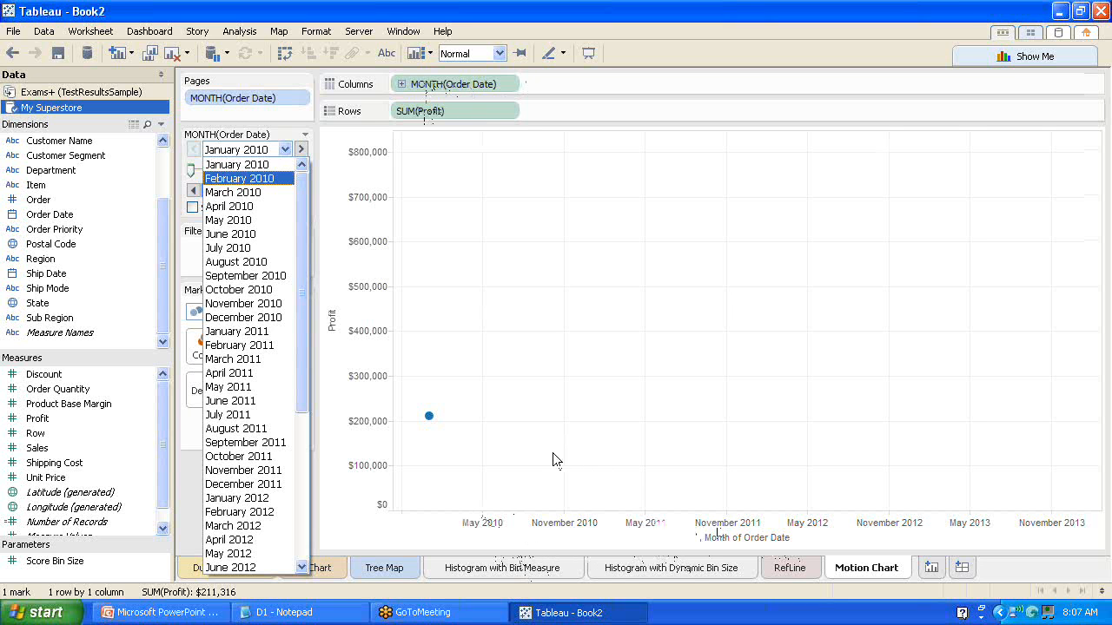
click(278, 111)
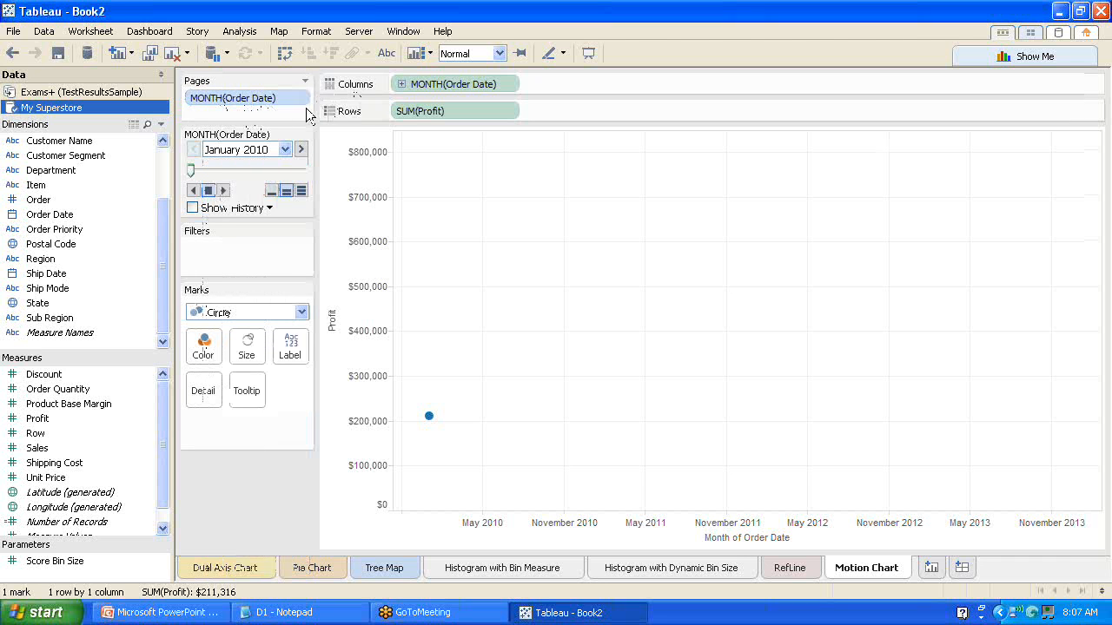
click(301, 100)
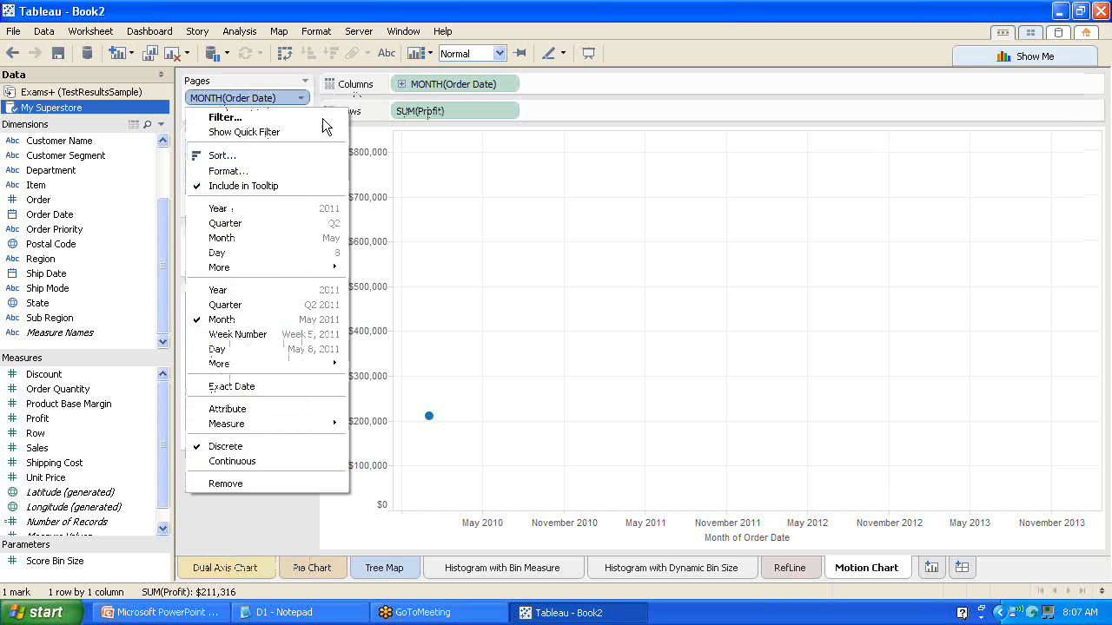
click(585, 99)
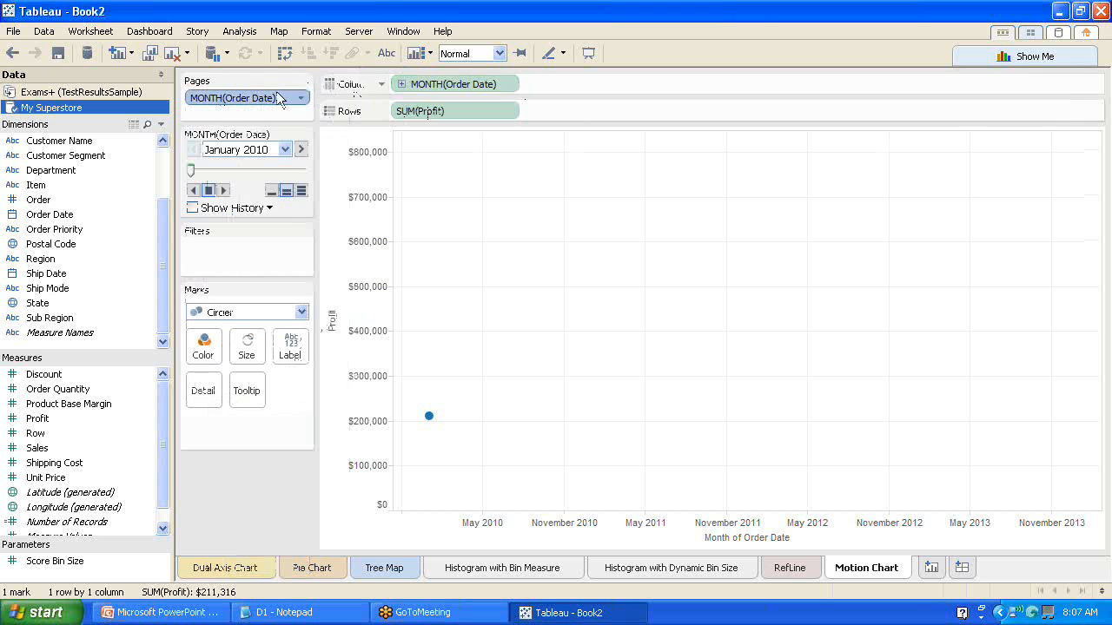
click(284, 151)
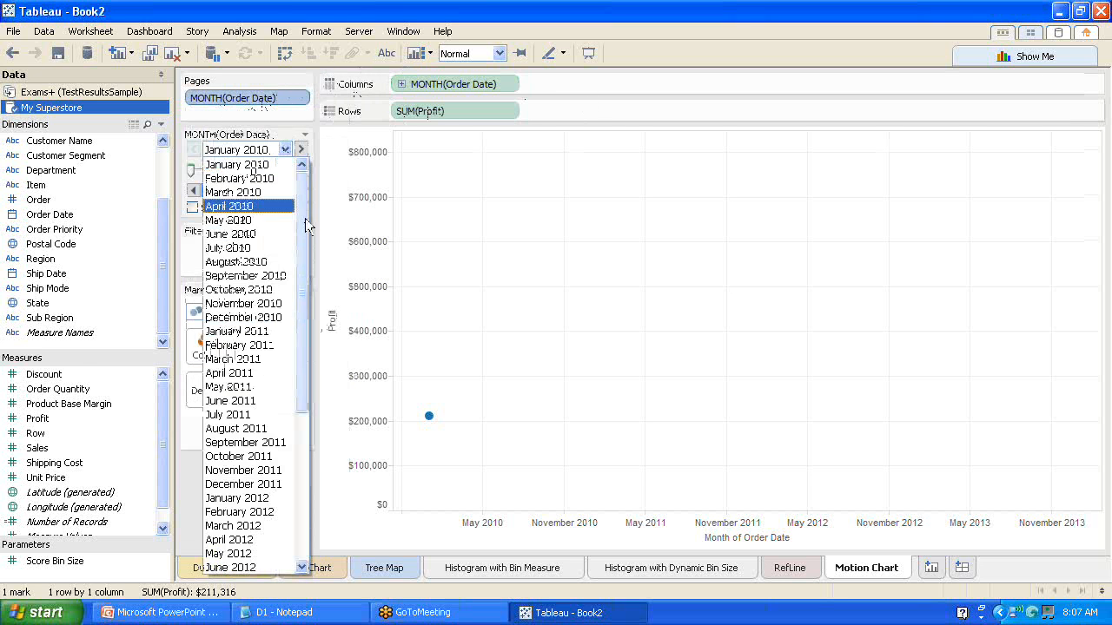
drag(307, 217, 292, 187)
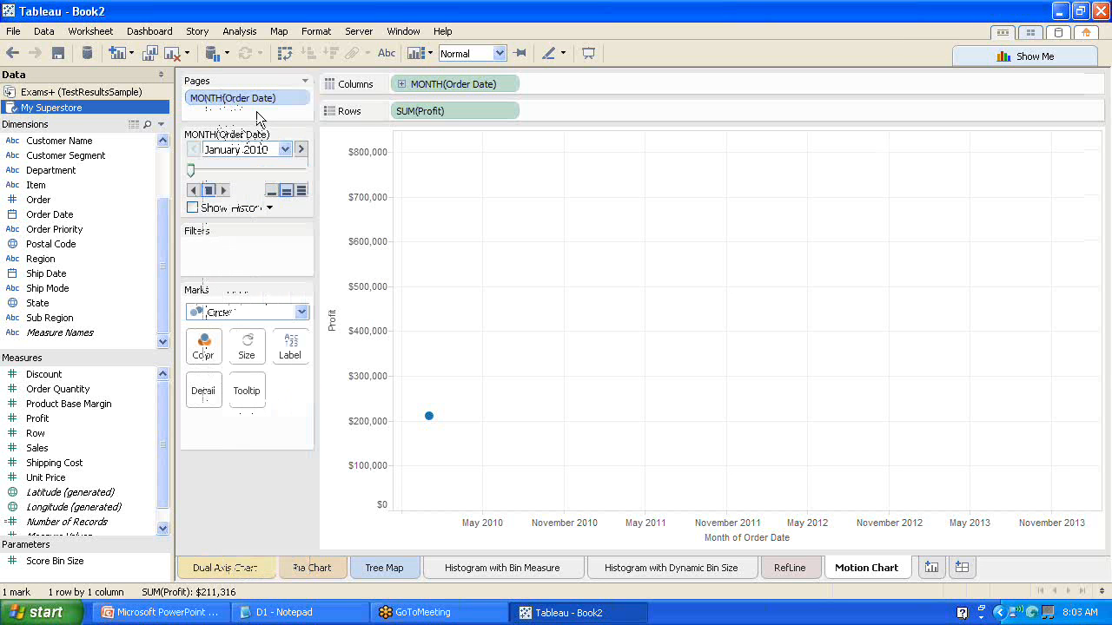
Play the monthly pages briefly and return the page control to January 2010.
click(208, 189)
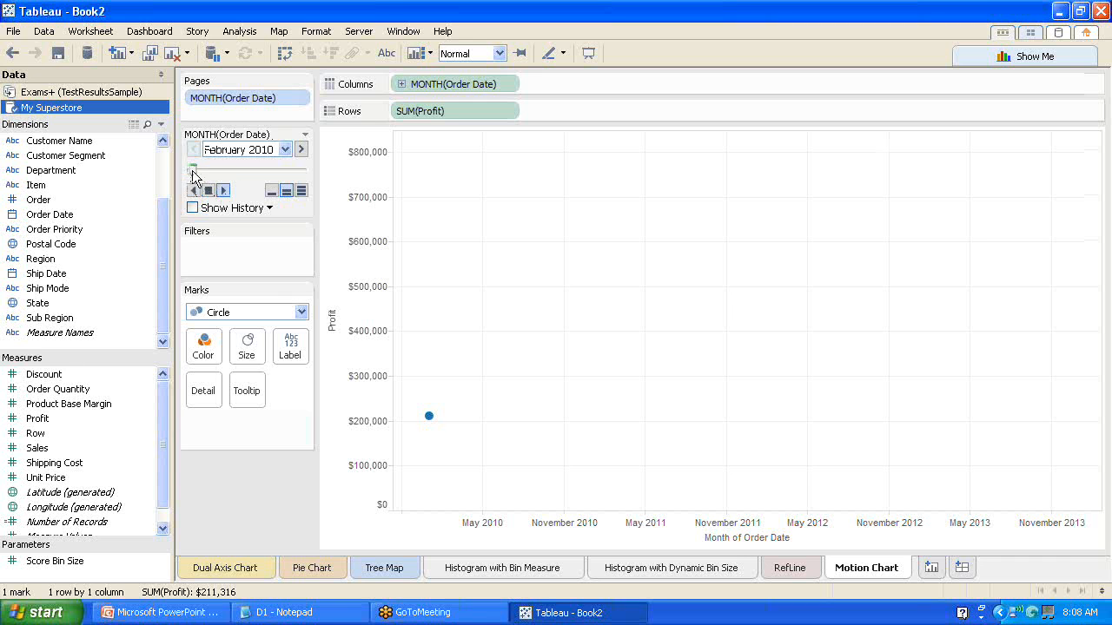
drag(200, 167, 175, 170)
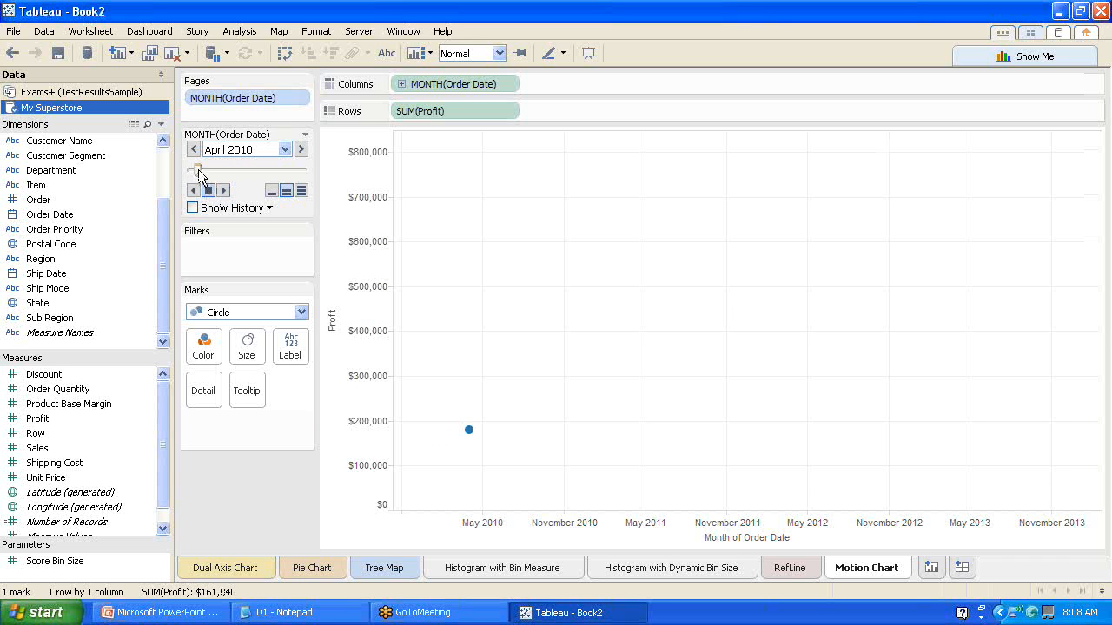
click(192, 188)
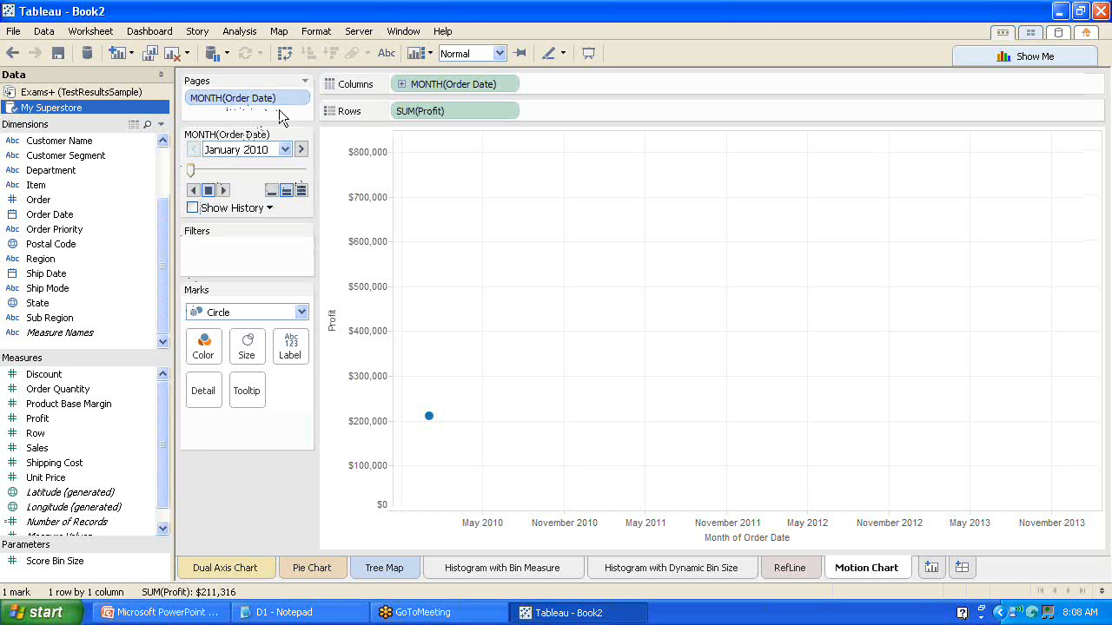
Turn on Show History for the monthly Order Date pages.
click(304, 79)
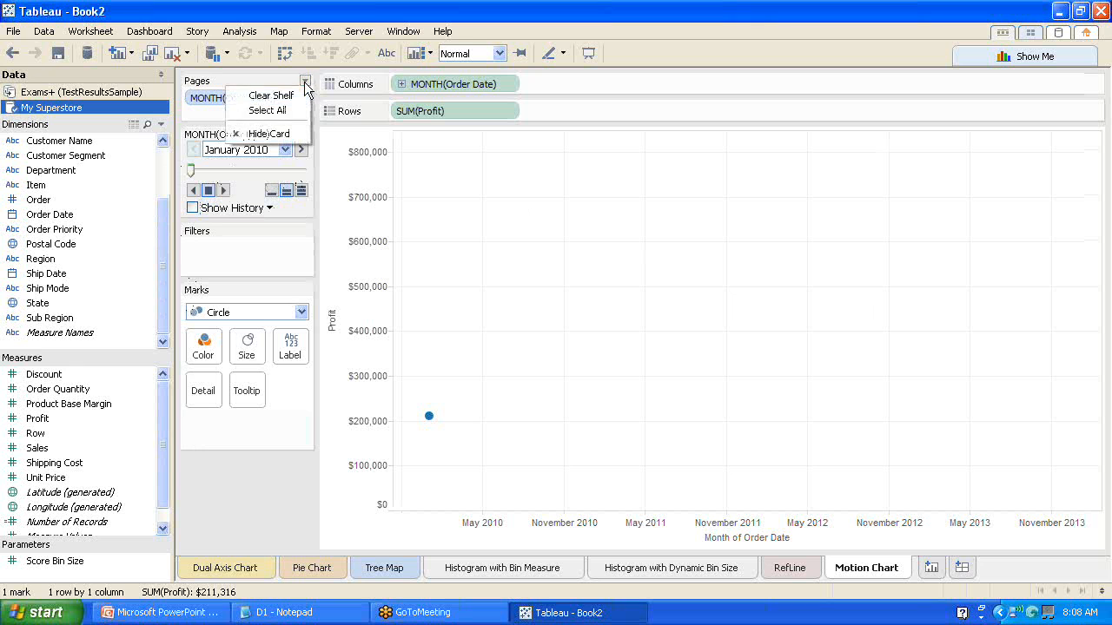
click(209, 109)
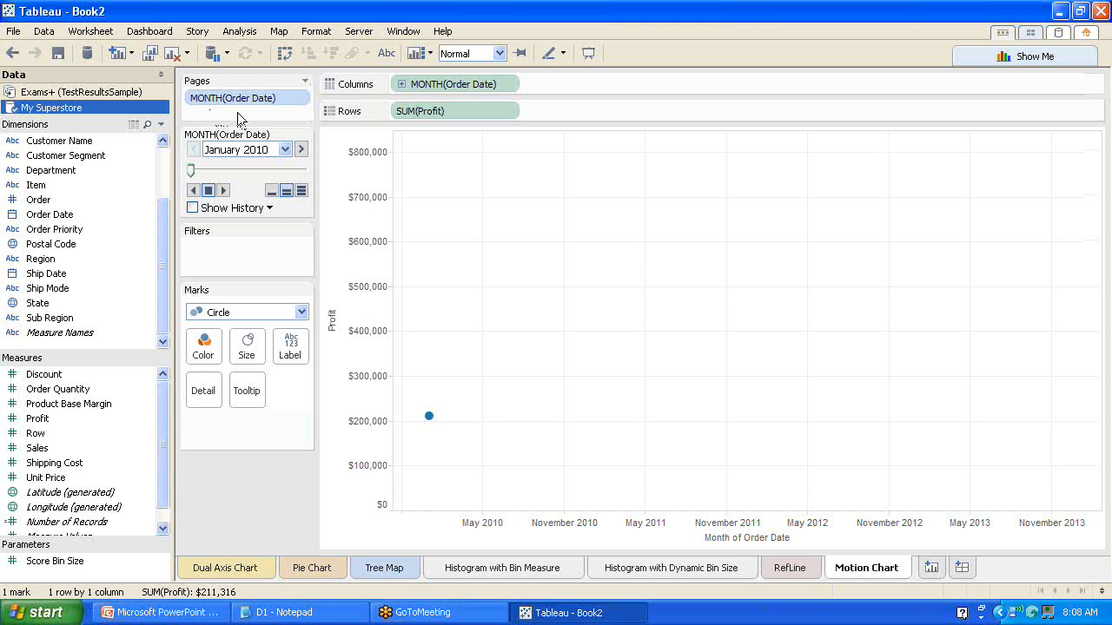
click(192, 207)
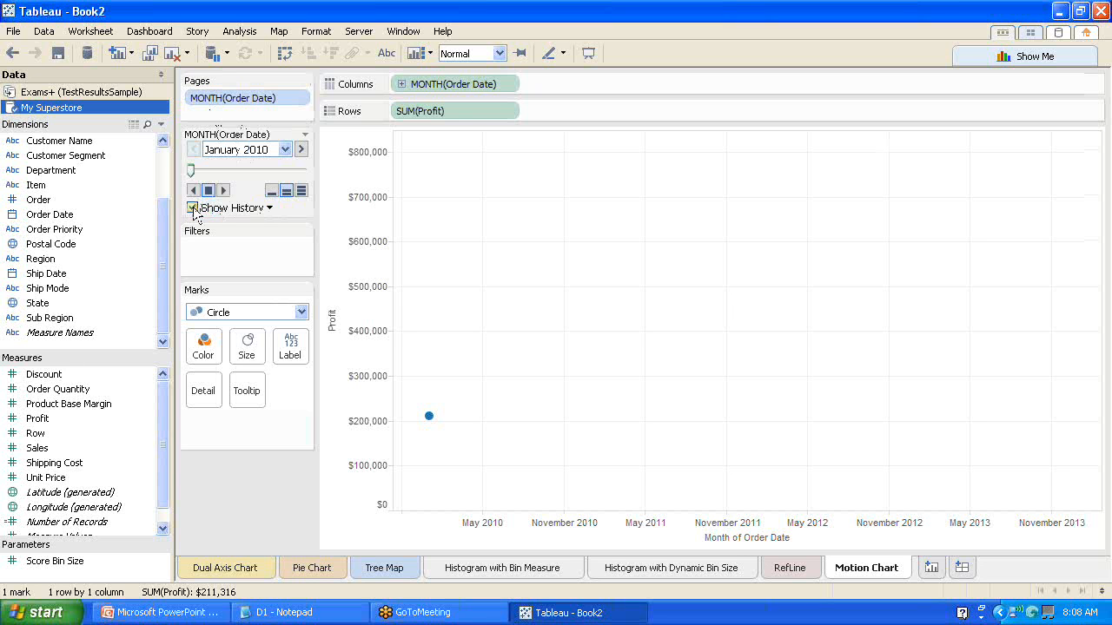
Set the page history to cover all marks at all lengths, showing both marks and trails with no trail format.
click(192, 208)
click(269, 208)
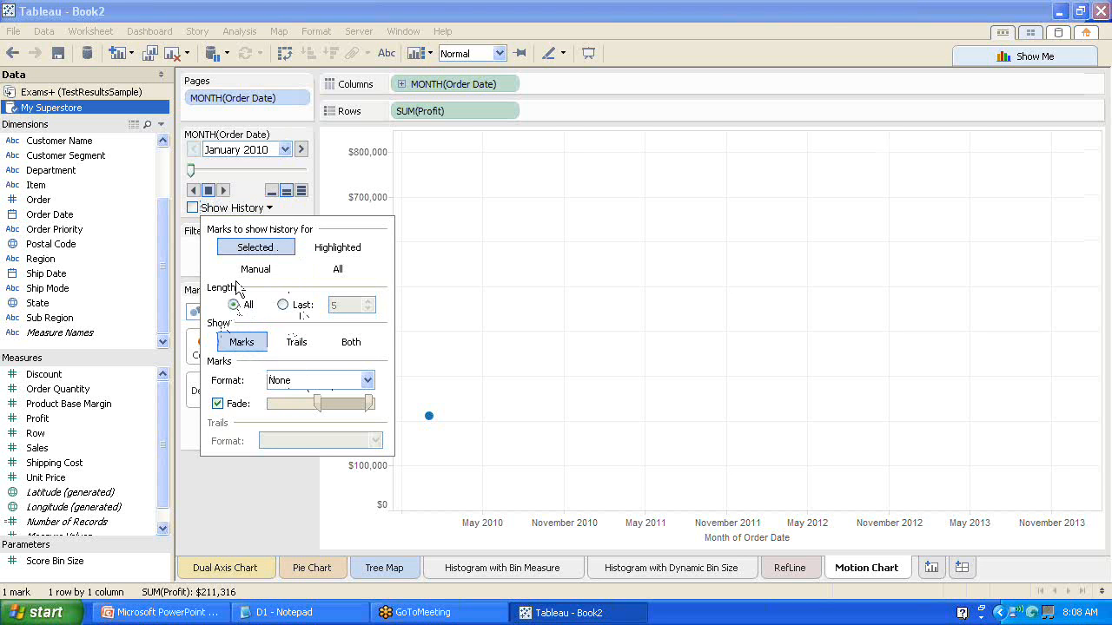
click(344, 273)
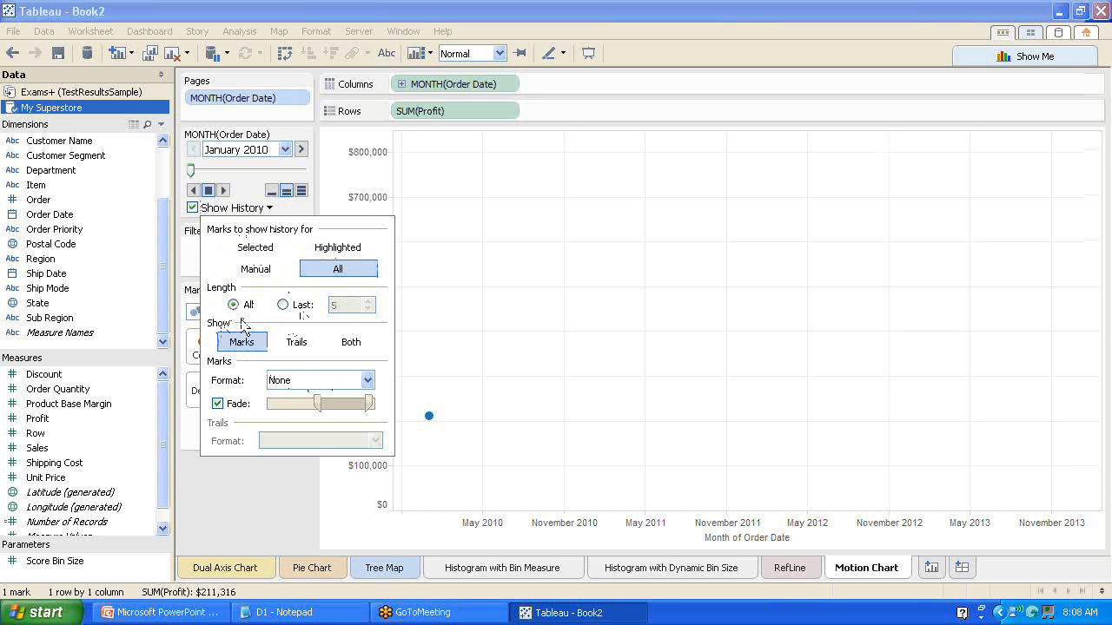
click(351, 343)
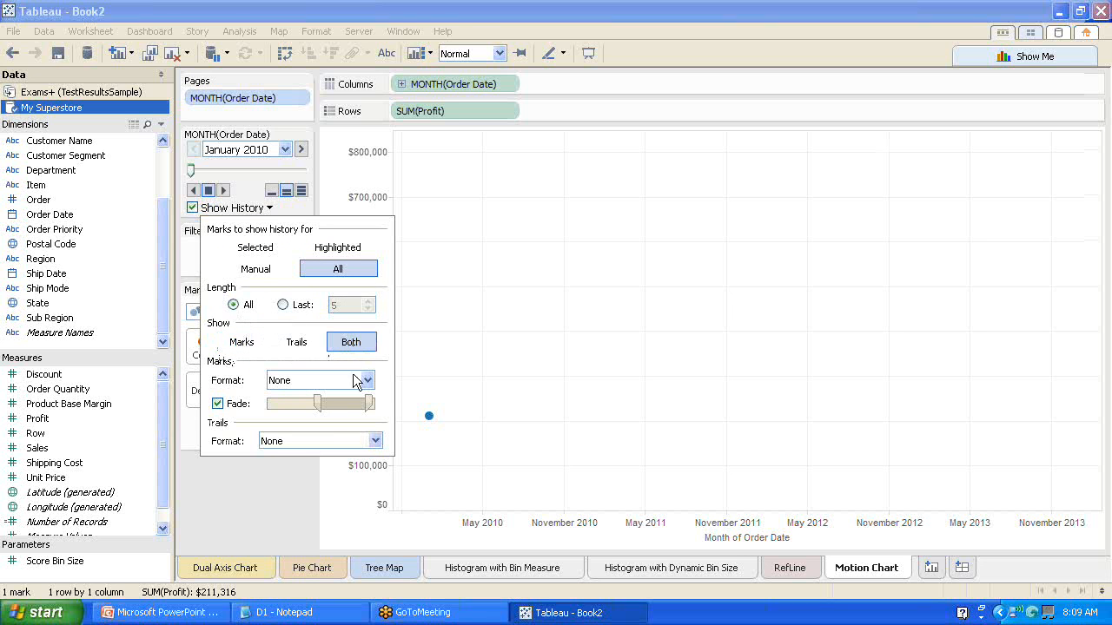
click(376, 442)
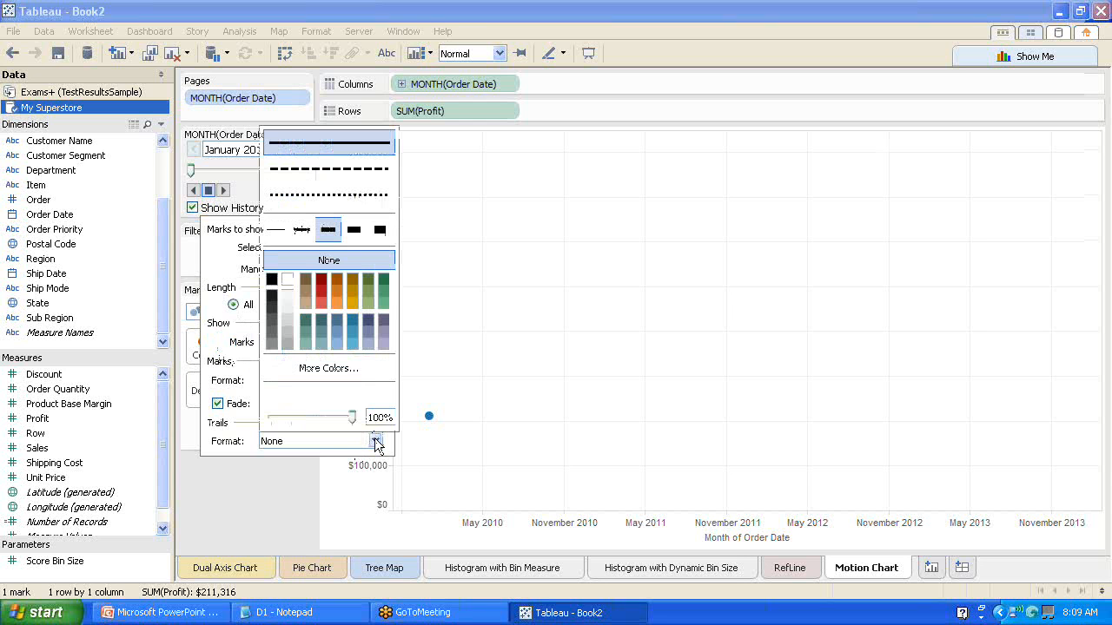
click(269, 488)
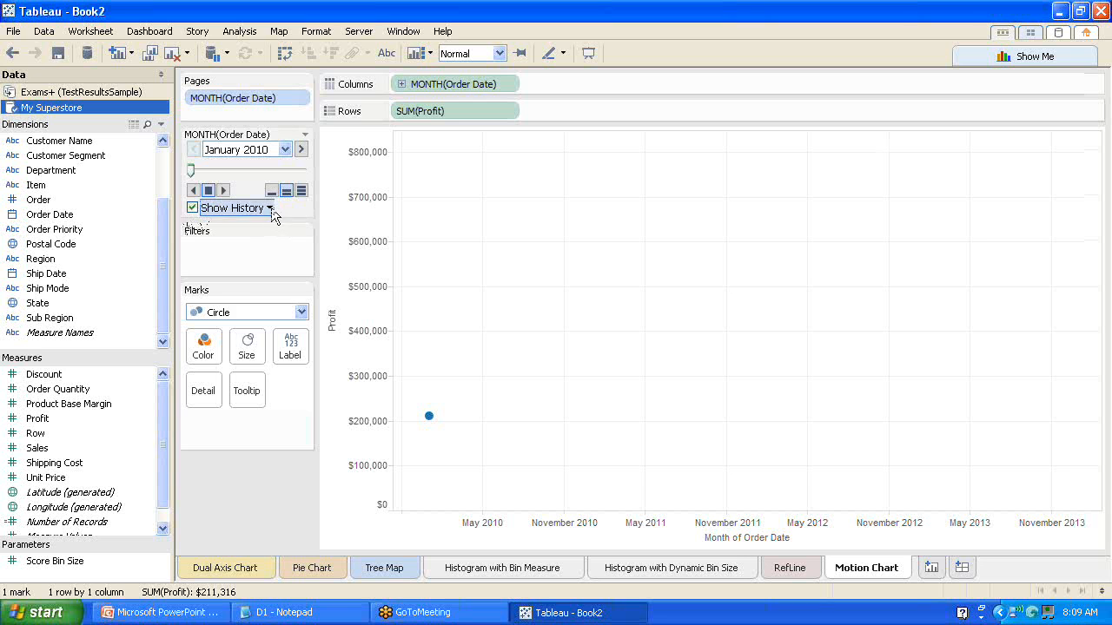
click(269, 208)
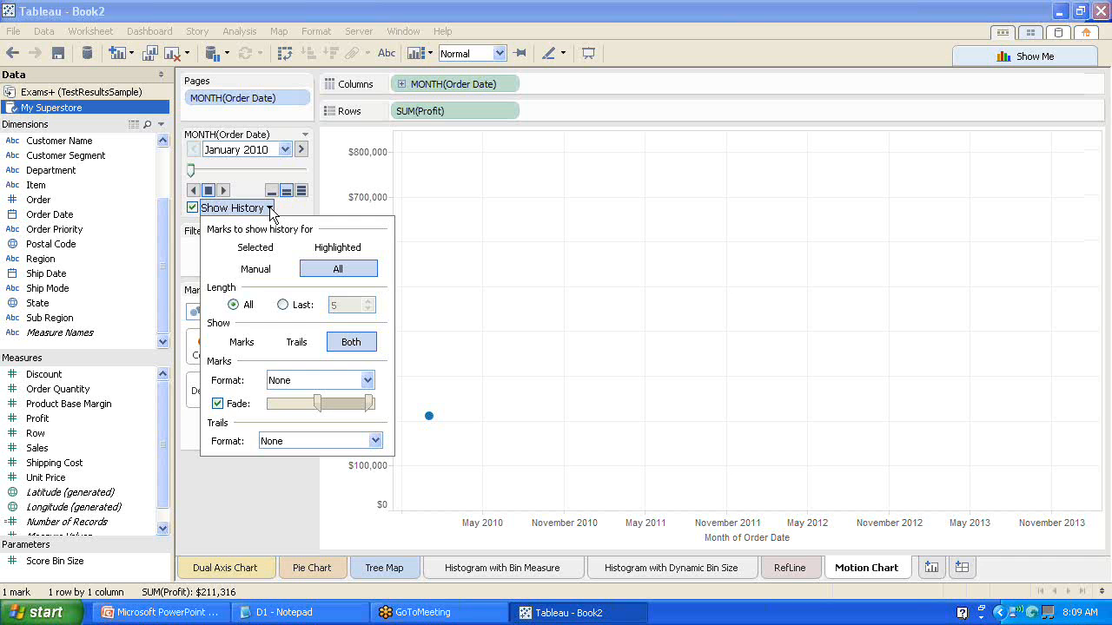
click(238, 484)
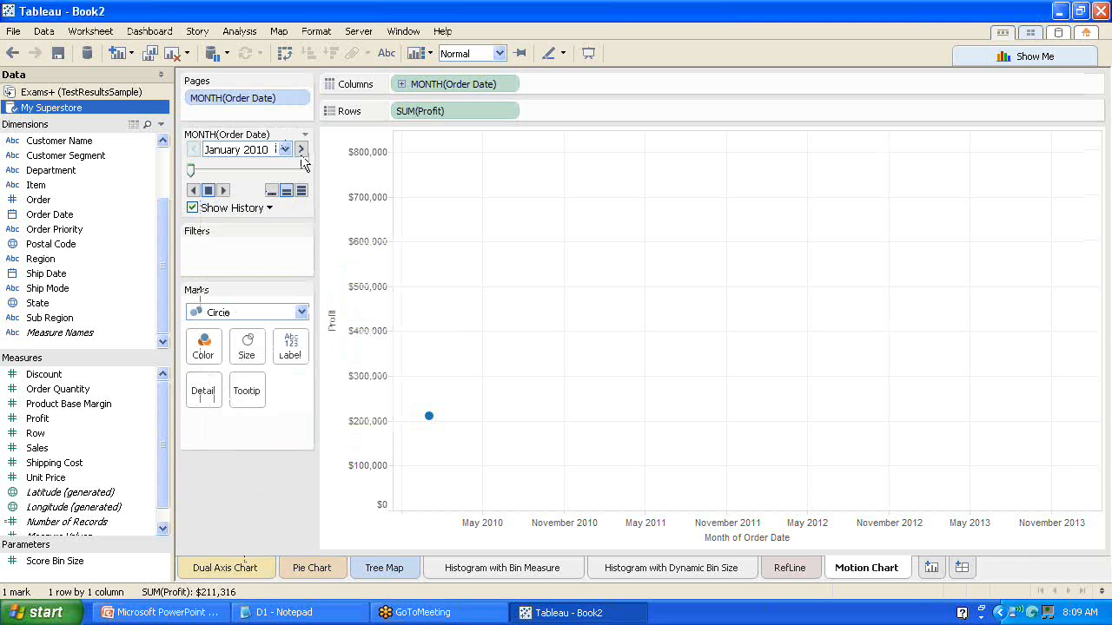
Play the monthly pages forward and view the completed Profit trail in presentation mode.
click(223, 191)
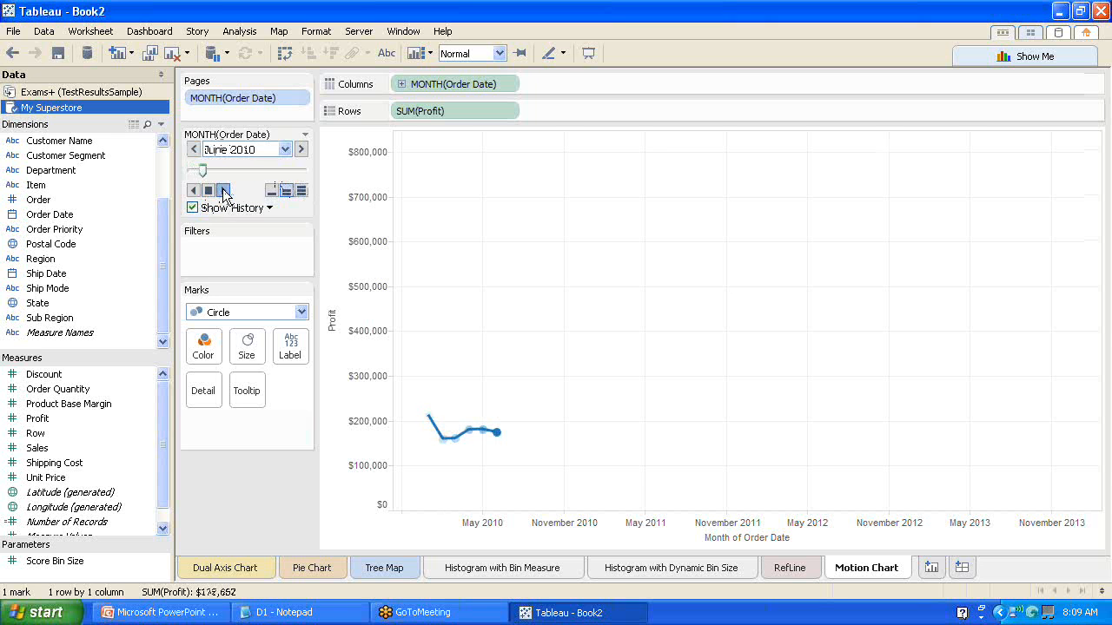
click(588, 53)
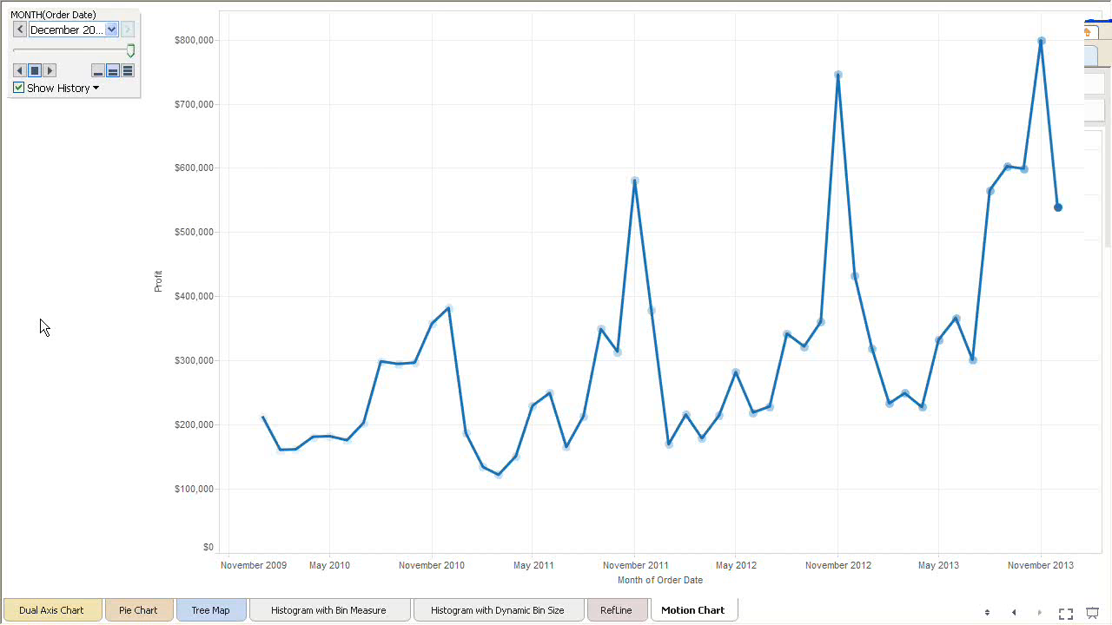
key(Escape)
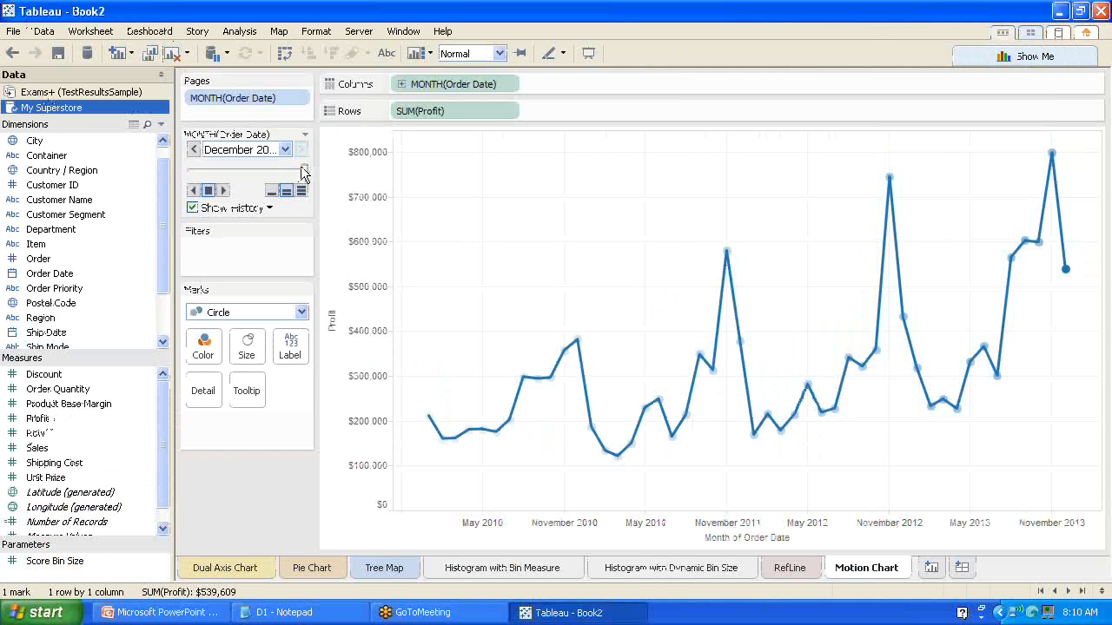
Return the page control to January 2010 and replay the monthly animation in presentation mode.
drag(306, 166, 189, 171)
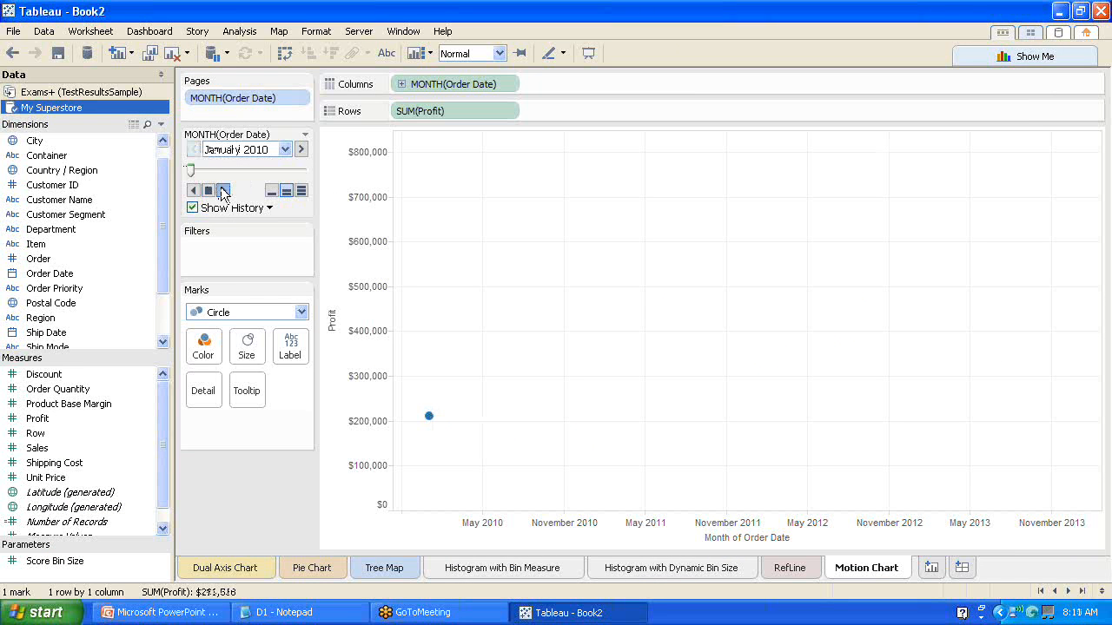
click(223, 190)
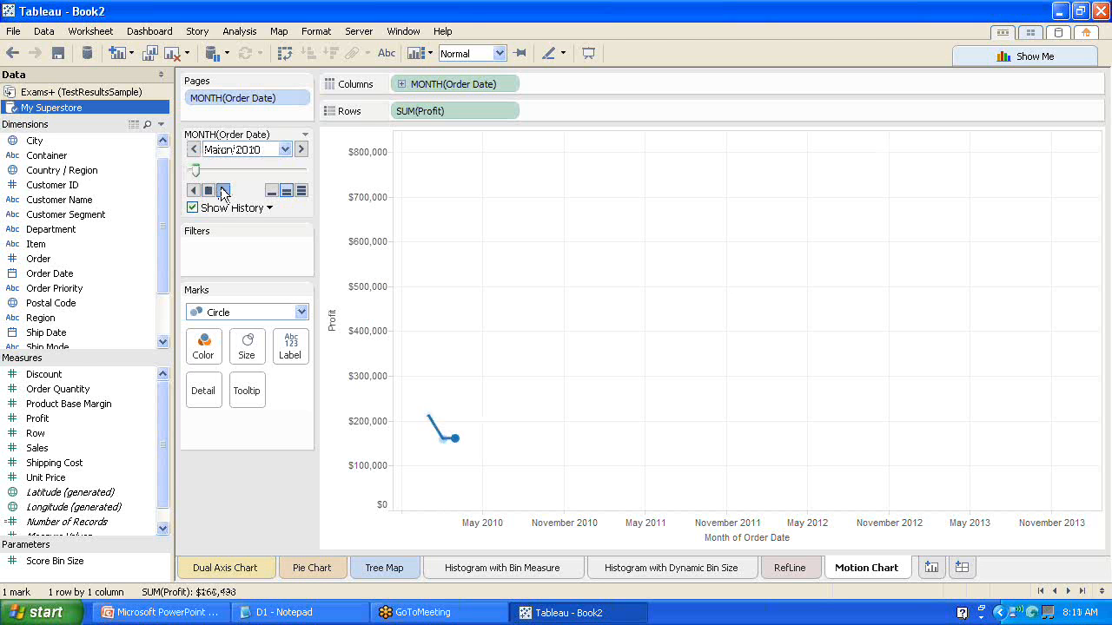
click(588, 53)
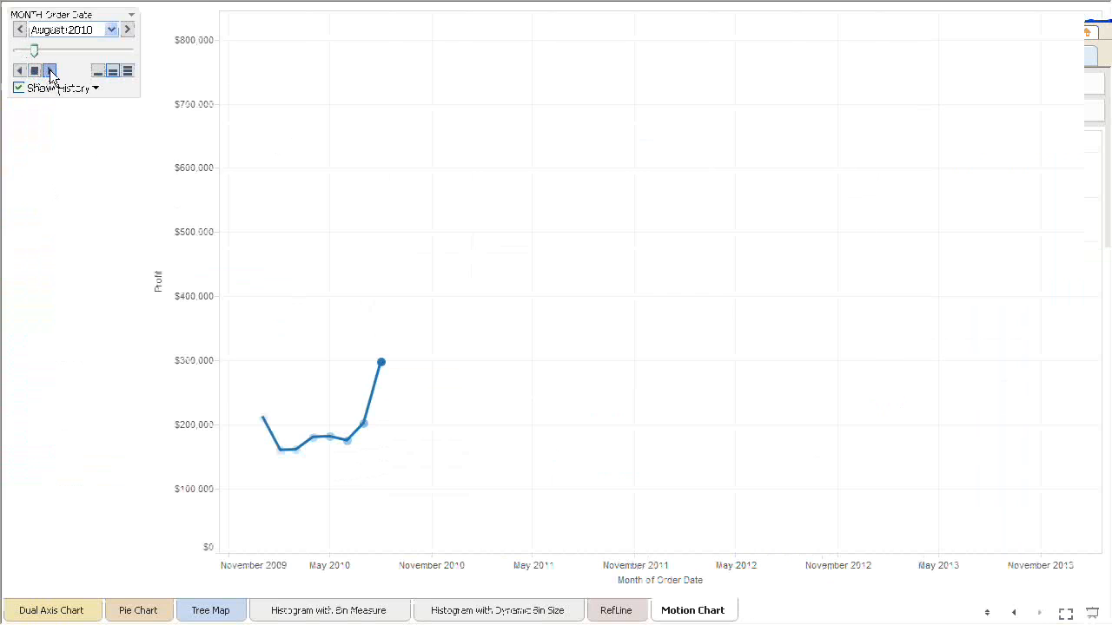
click(50, 71)
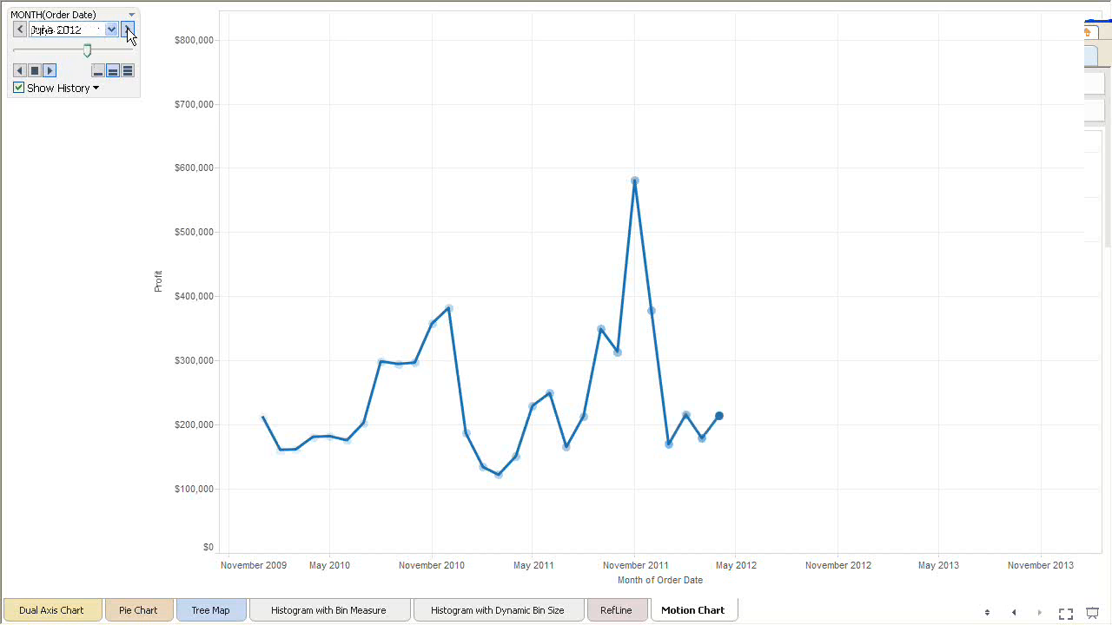
Step the monthly pages forward and back one at a time, and play them in reverse.
click(128, 30)
click(19, 30)
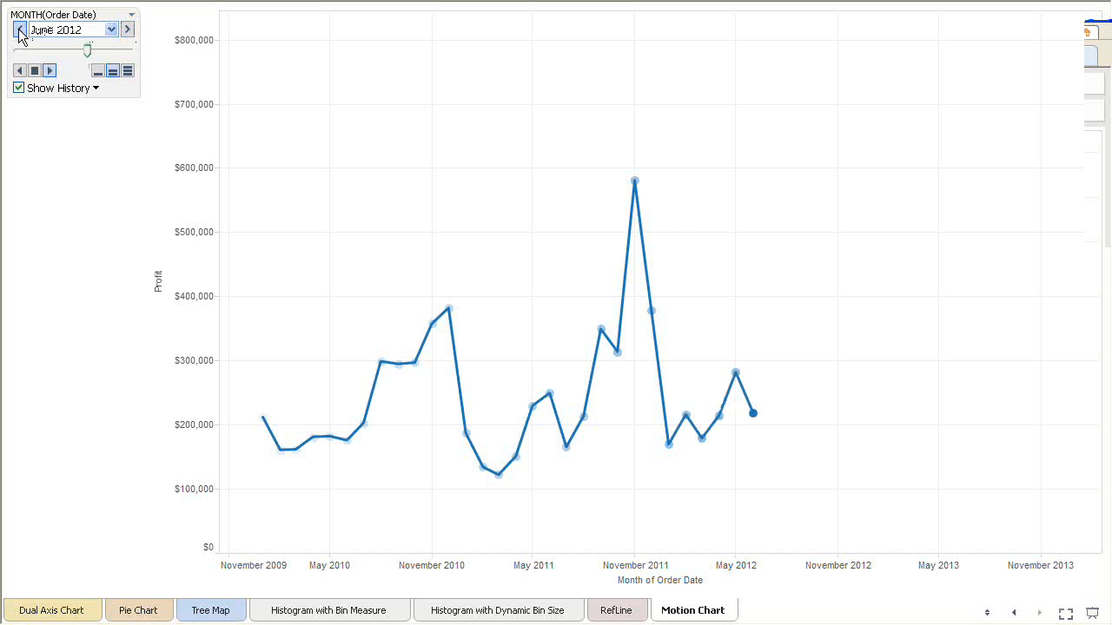
click(19, 30)
click(19, 31)
click(19, 30)
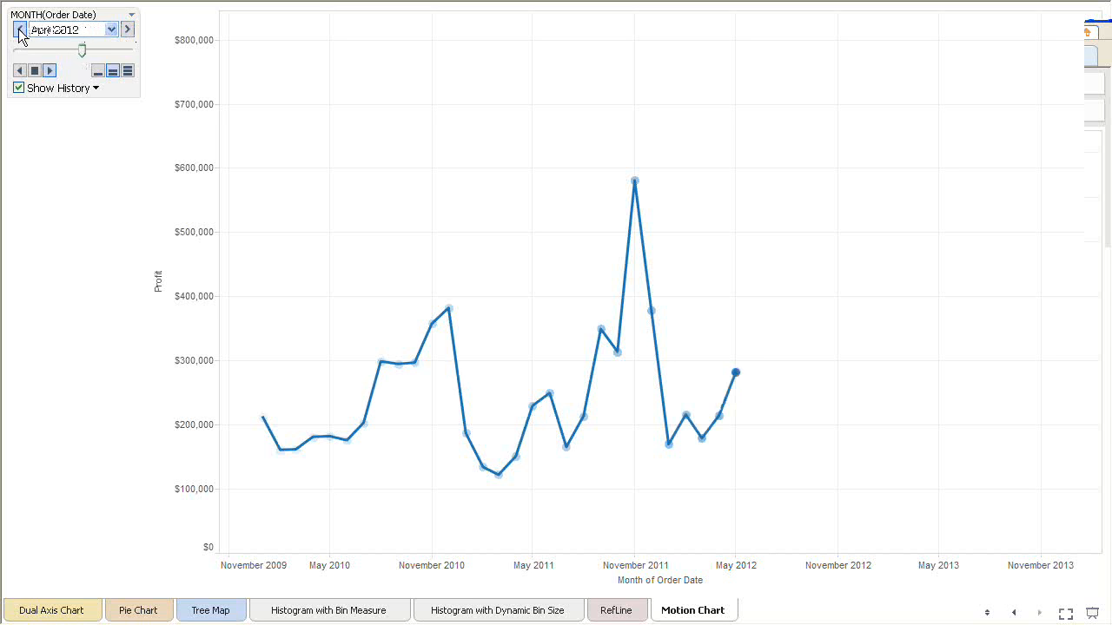
click(20, 72)
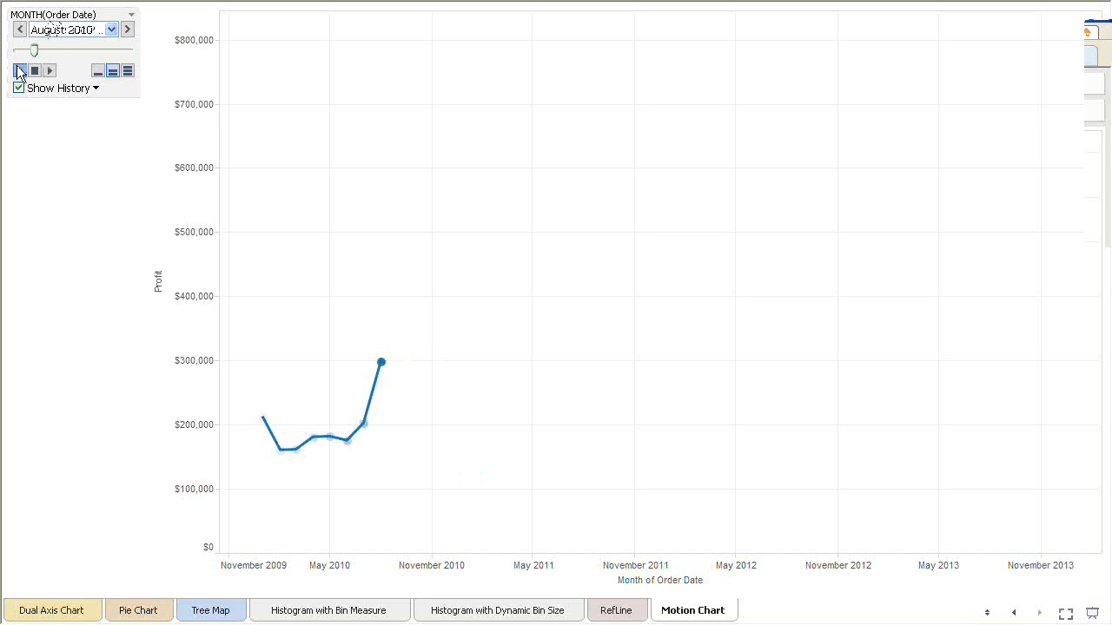
Turn on loop playback for the monthly page control and play the pages forward.
click(132, 14)
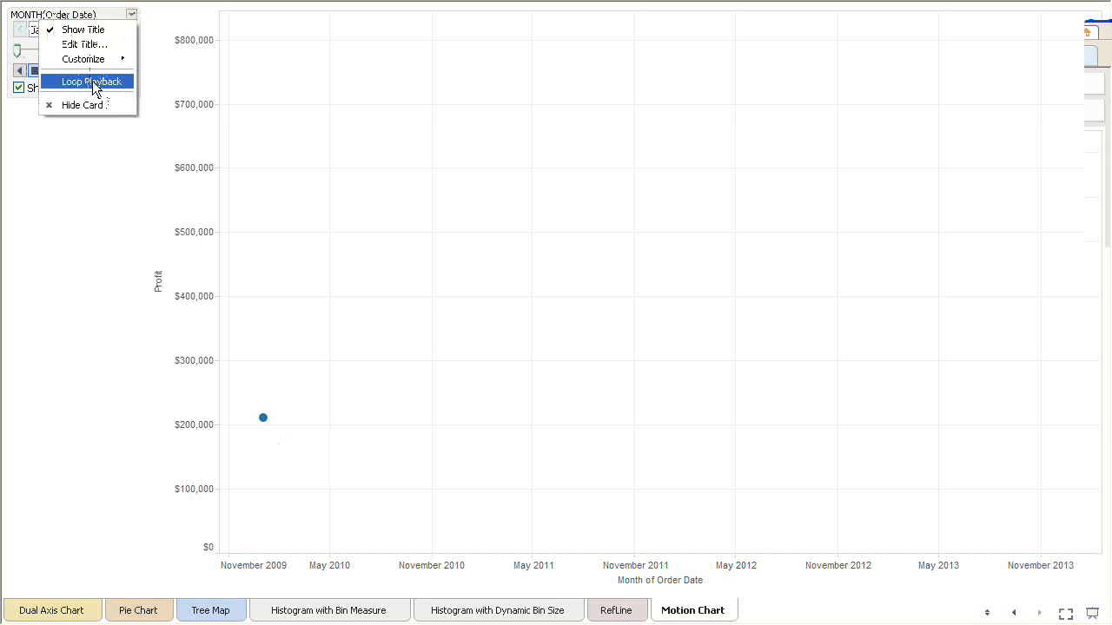
click(92, 81)
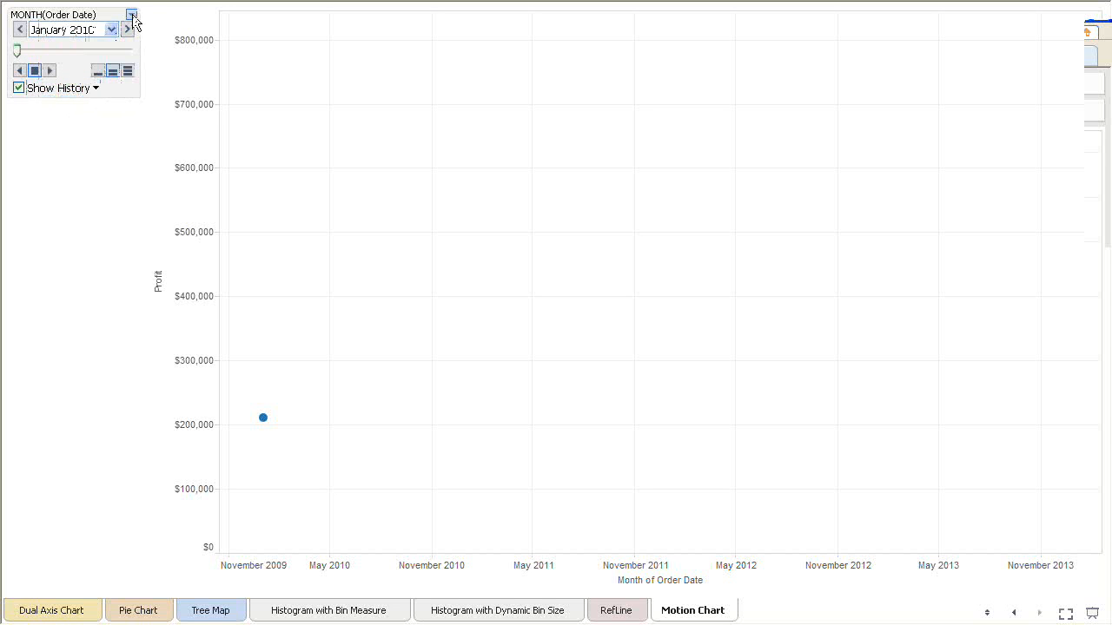
click(131, 15)
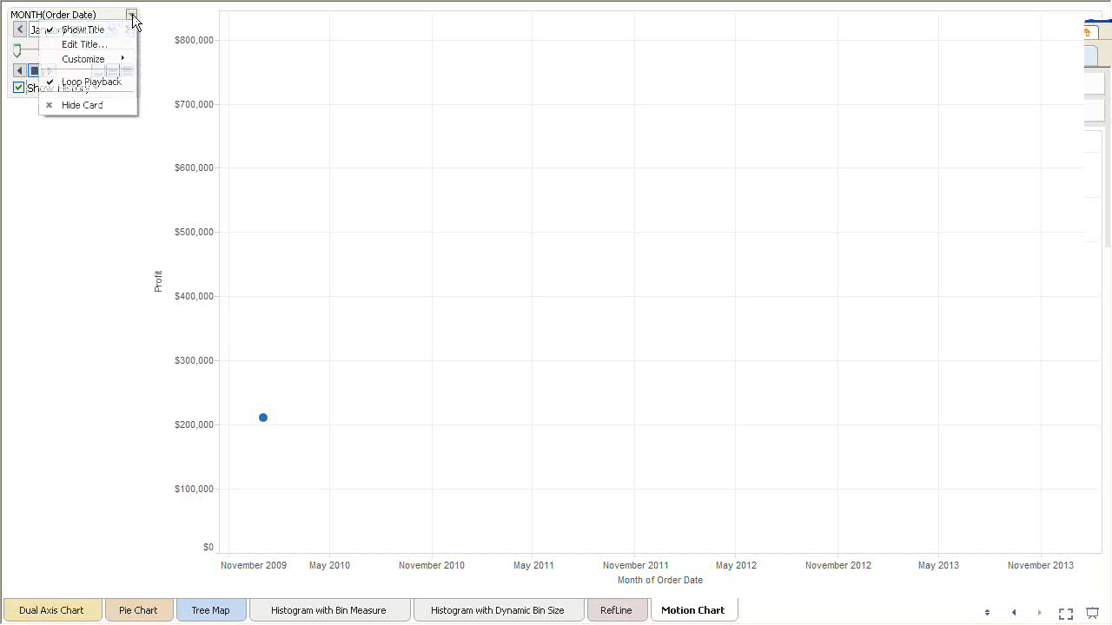
click(73, 191)
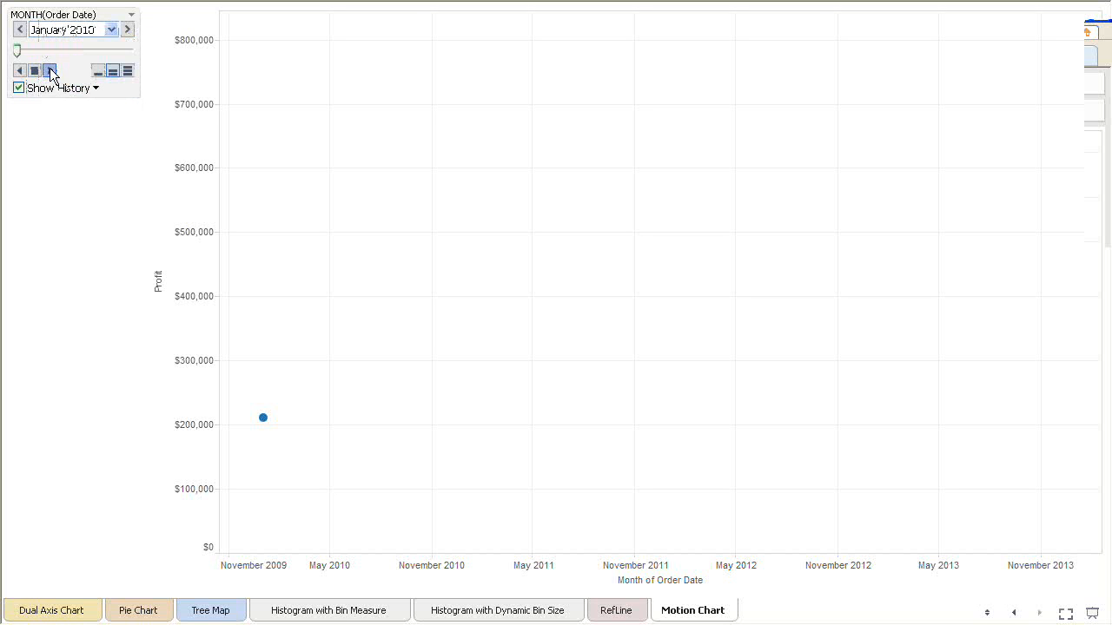
click(49, 70)
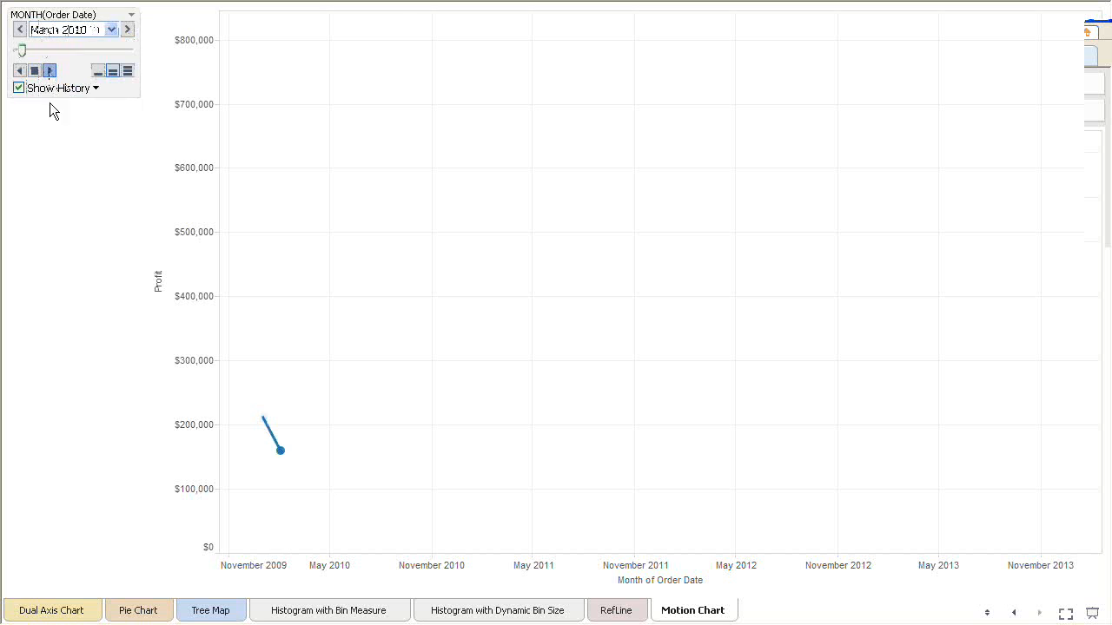
Review the page control's card options, leave presentation mode and turn off loop playback.
click(130, 15)
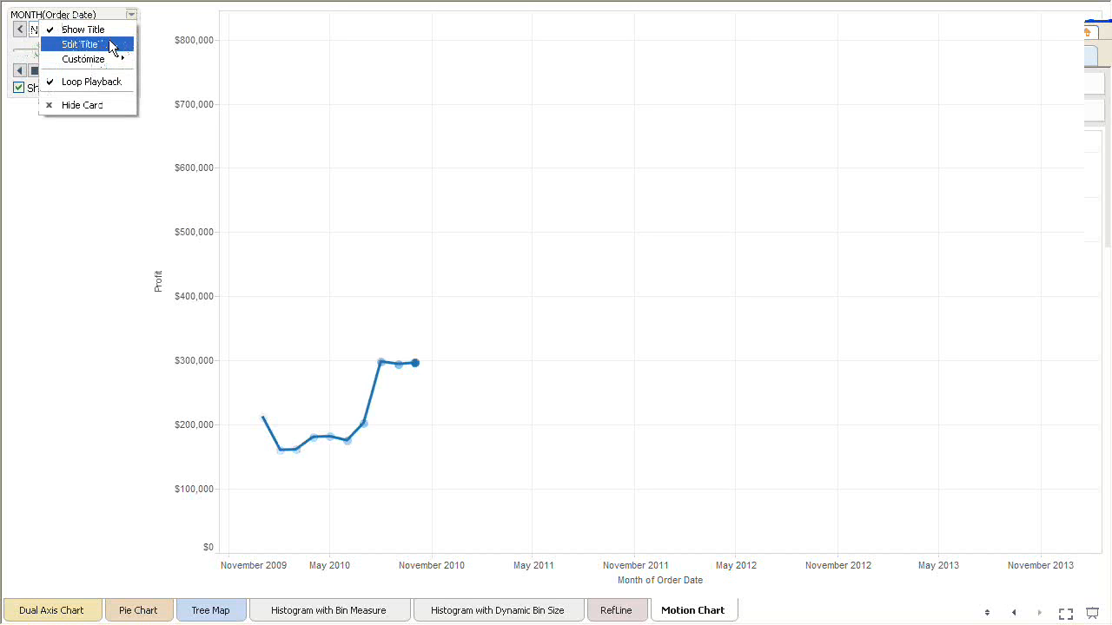
mouse_move(112, 61)
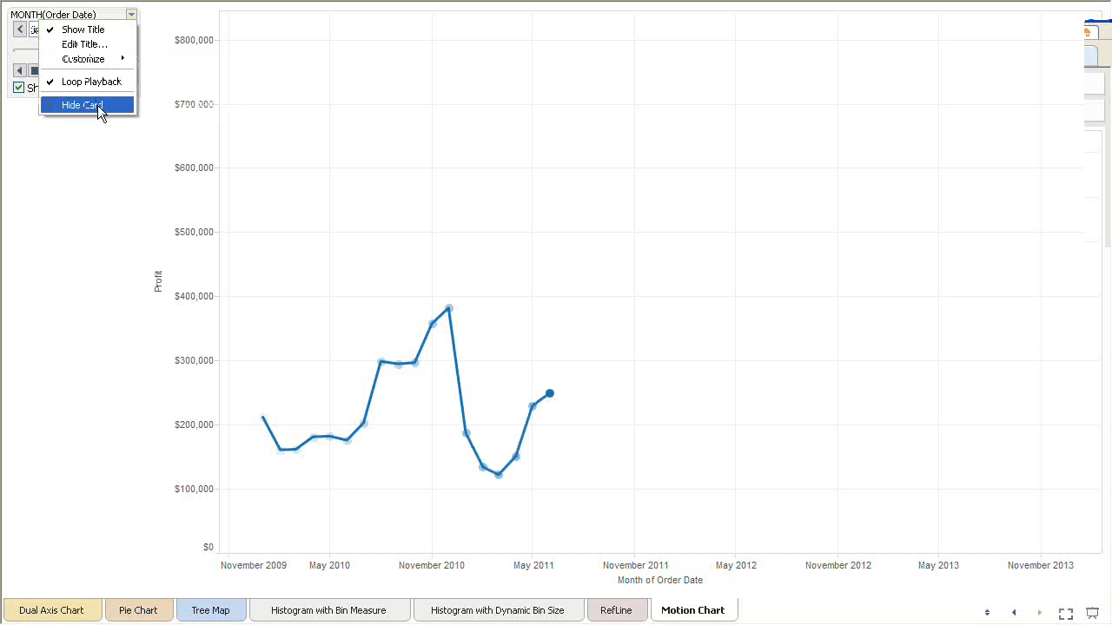
click(104, 171)
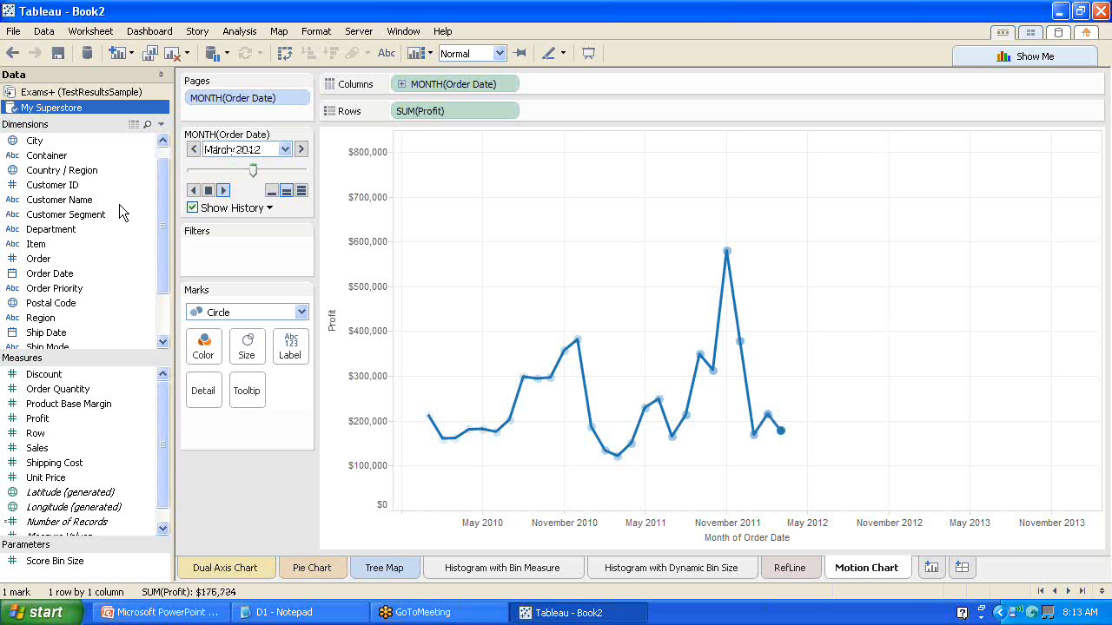
click(304, 134)
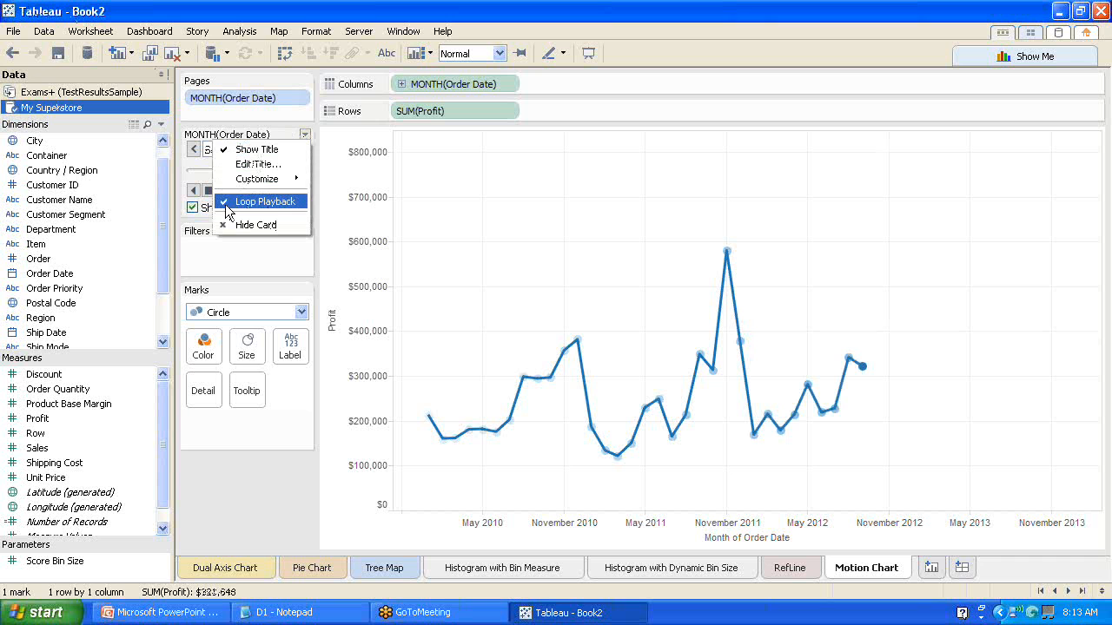
click(226, 206)
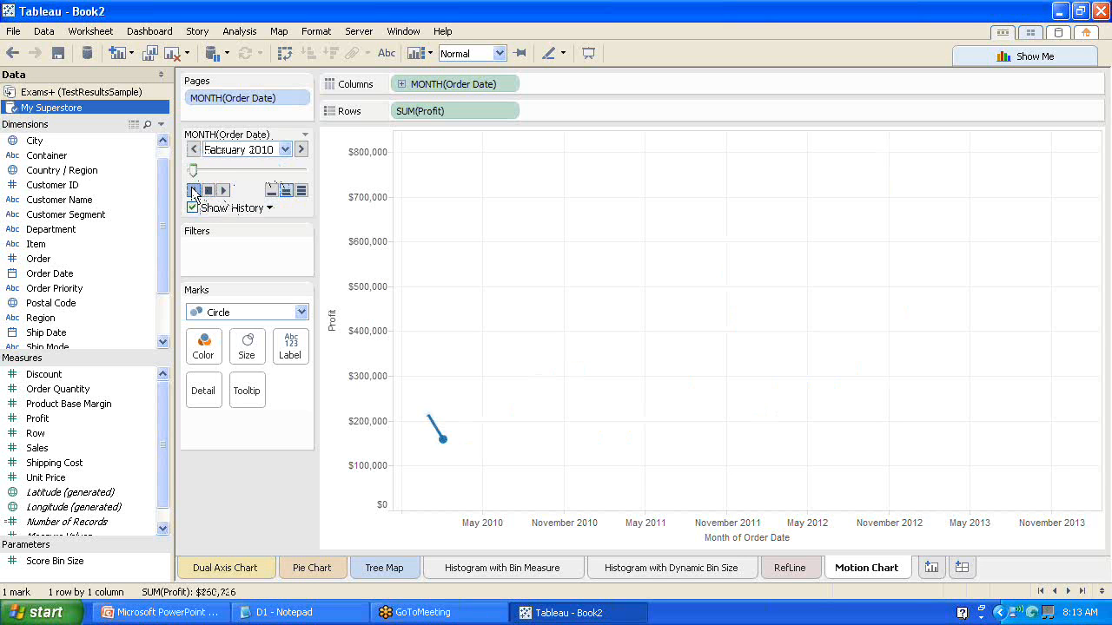
Set the monthly page control to November 2010.
drag(192, 169, 182, 167)
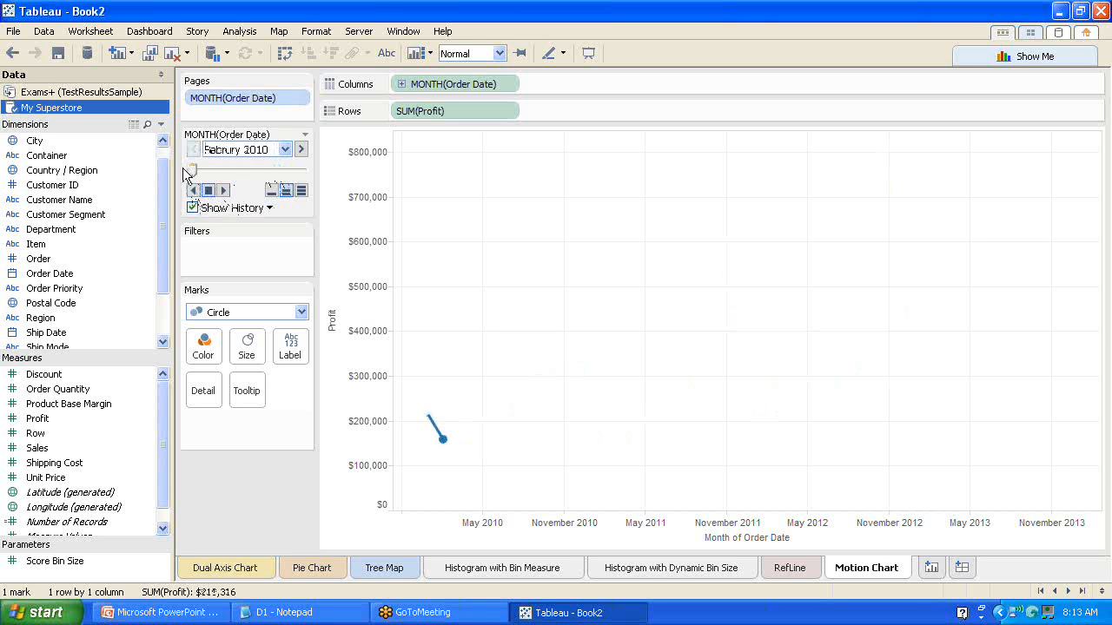
click(285, 149)
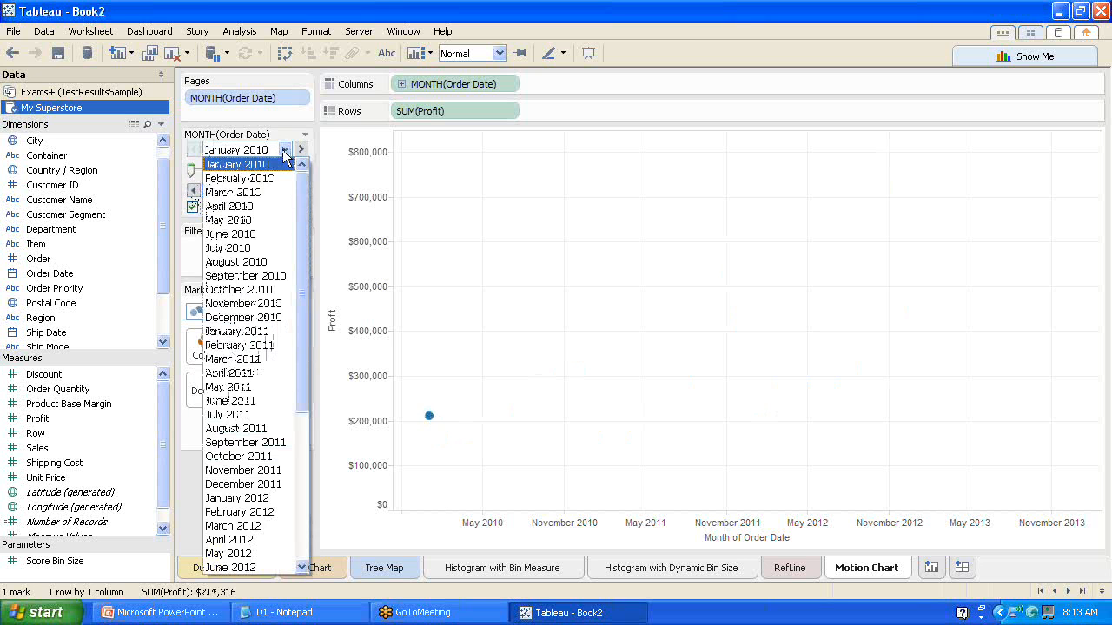
click(258, 310)
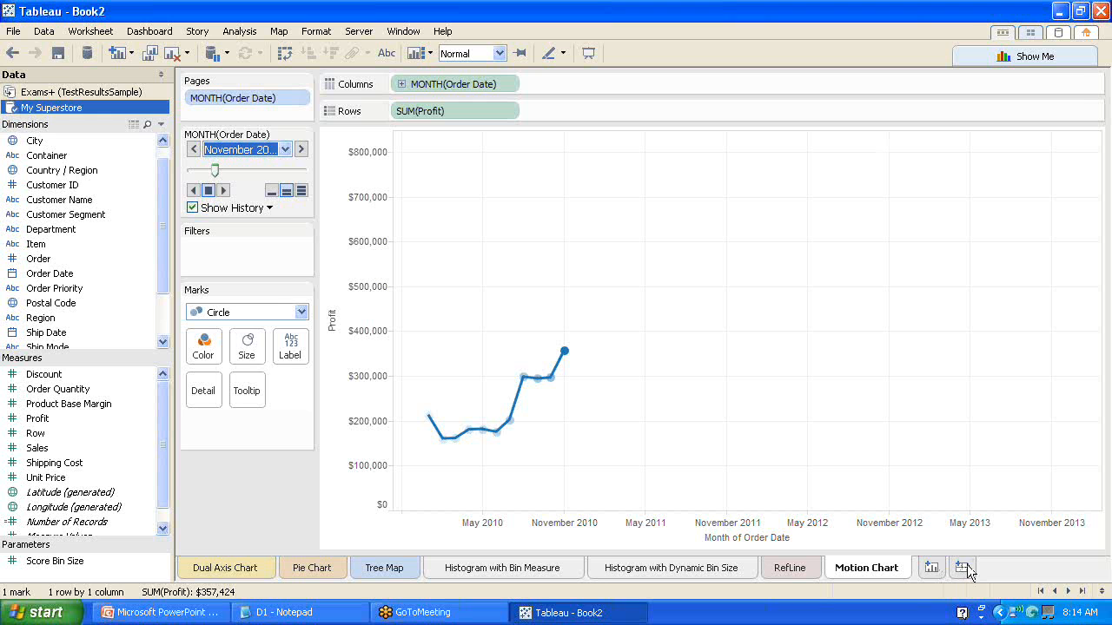
Create a dashboard with the Dual Axis Chart, the Pie Chart above it and the Motion Chart beside the pie.
click(965, 568)
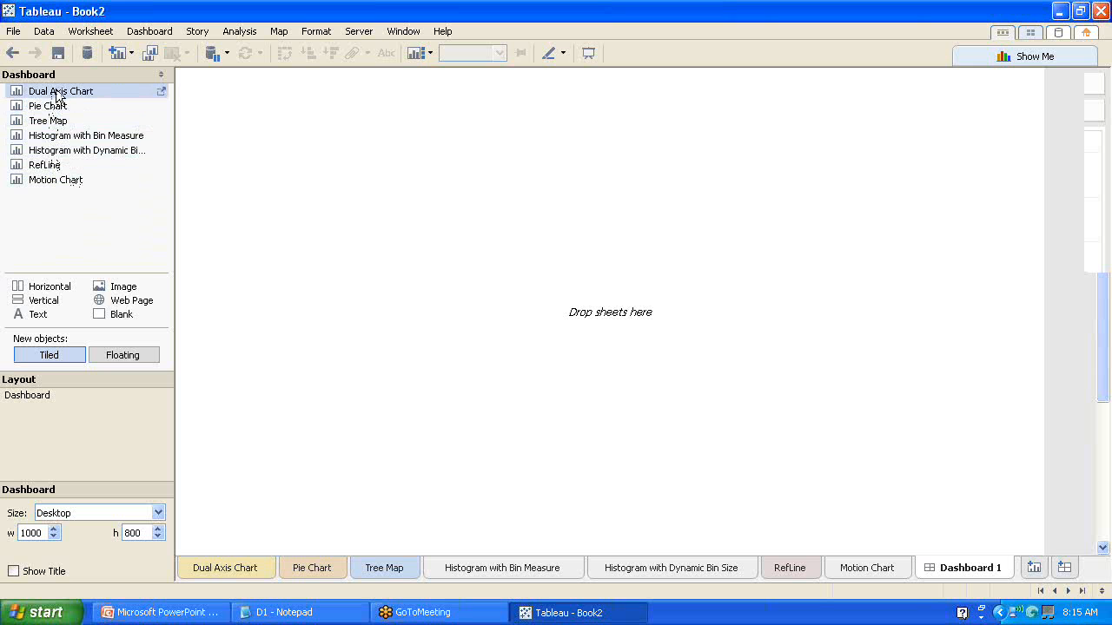
drag(55, 93, 244, 110)
mouse_move(87, 106)
mouse_down()
mouse_move(521, 372)
mouse_move(705, 350)
mouse_move(541, 274)
mouse_up()
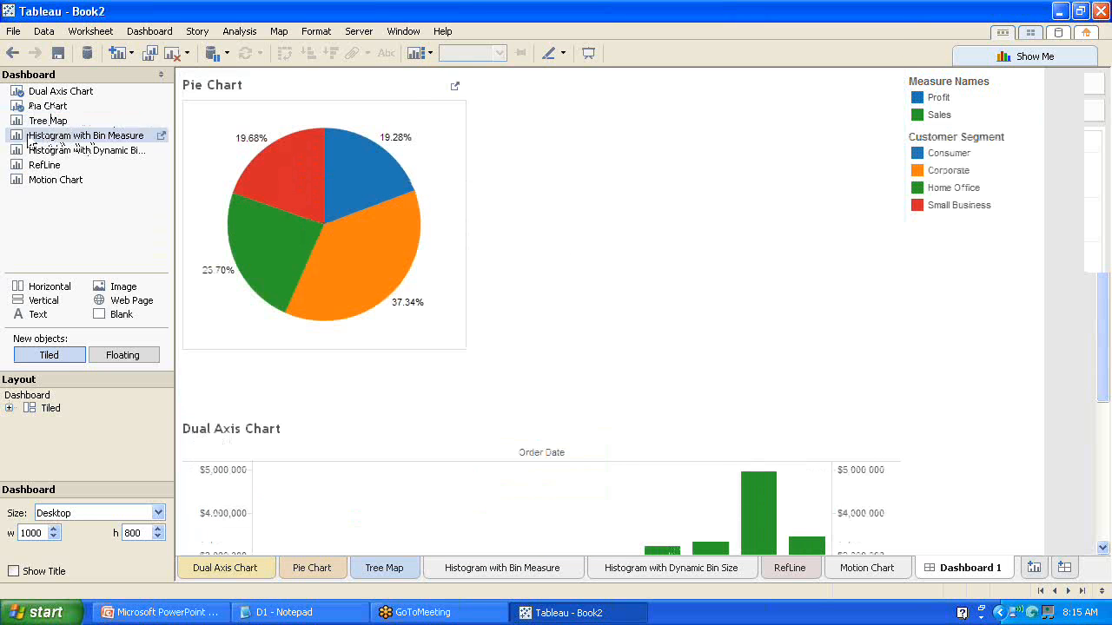
mouse_move(55, 180)
mouse_down()
mouse_move(585, 132)
mouse_move(675, 222)
mouse_up()
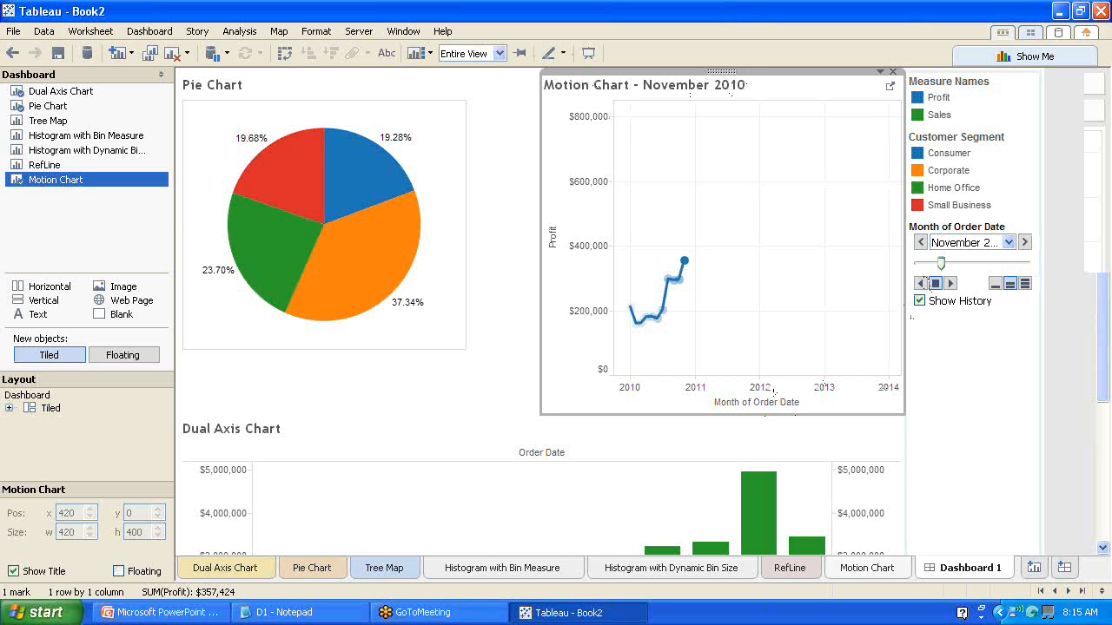
Rename the new dashboard as Sale Dashboard.
double_click(966, 566)
text(Sale D)
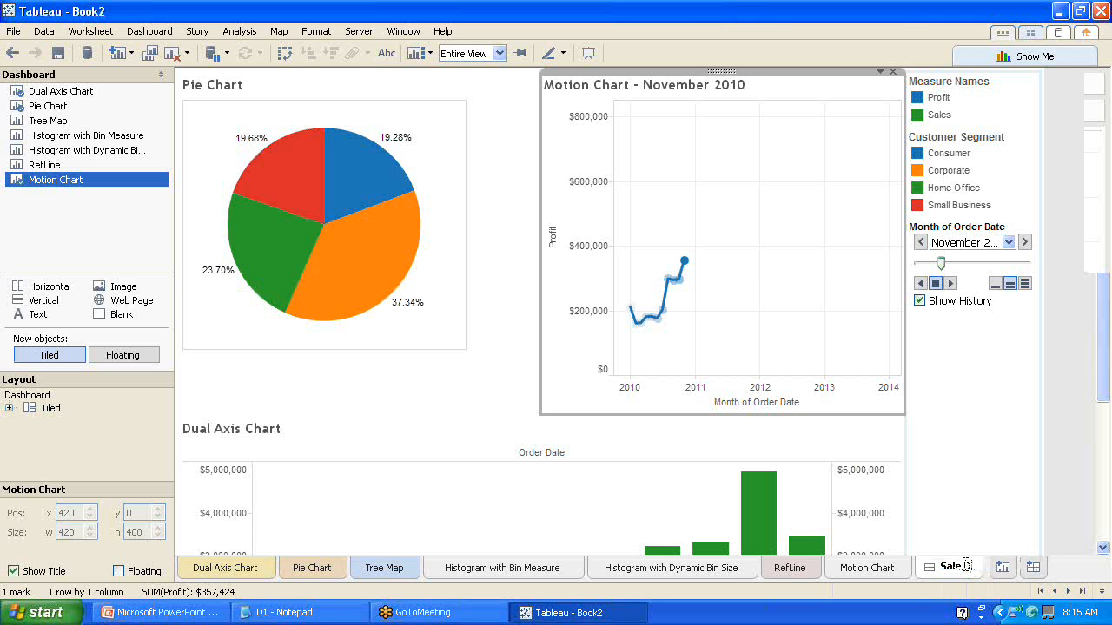
text(ashboard)
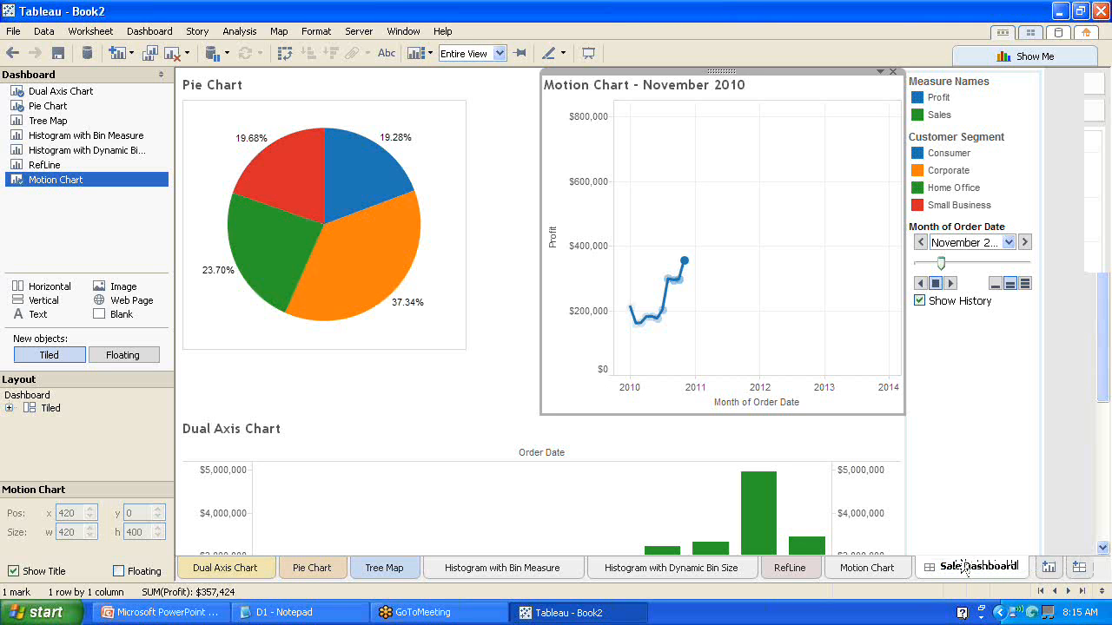
click(1068, 433)
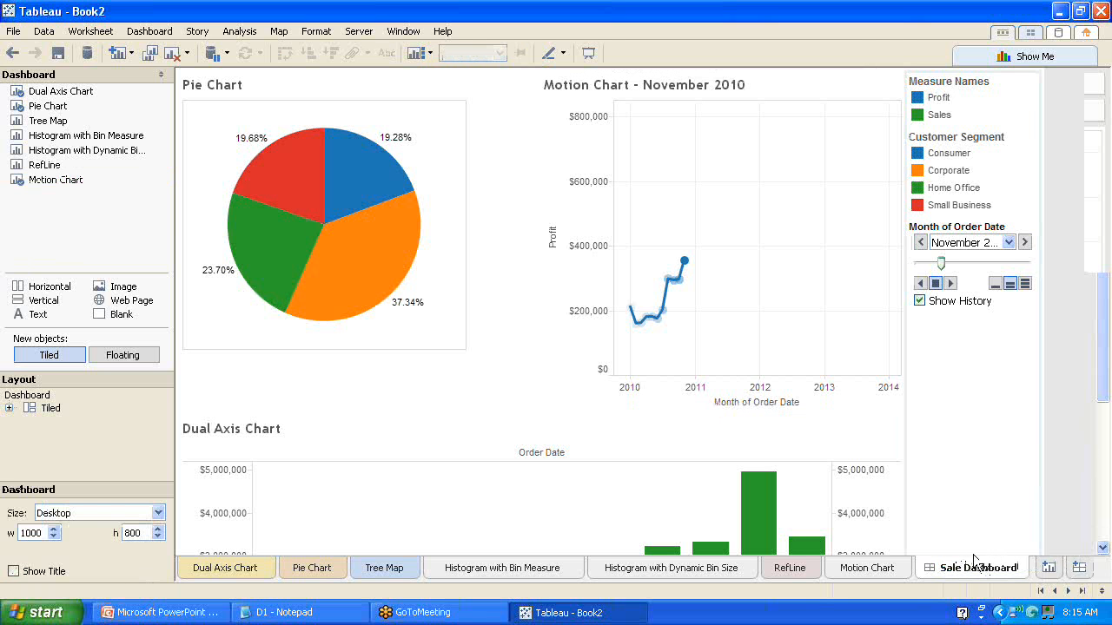
Present the Sale Dashboard, play its Motion Chart forward and return to the editing view.
click(589, 54)
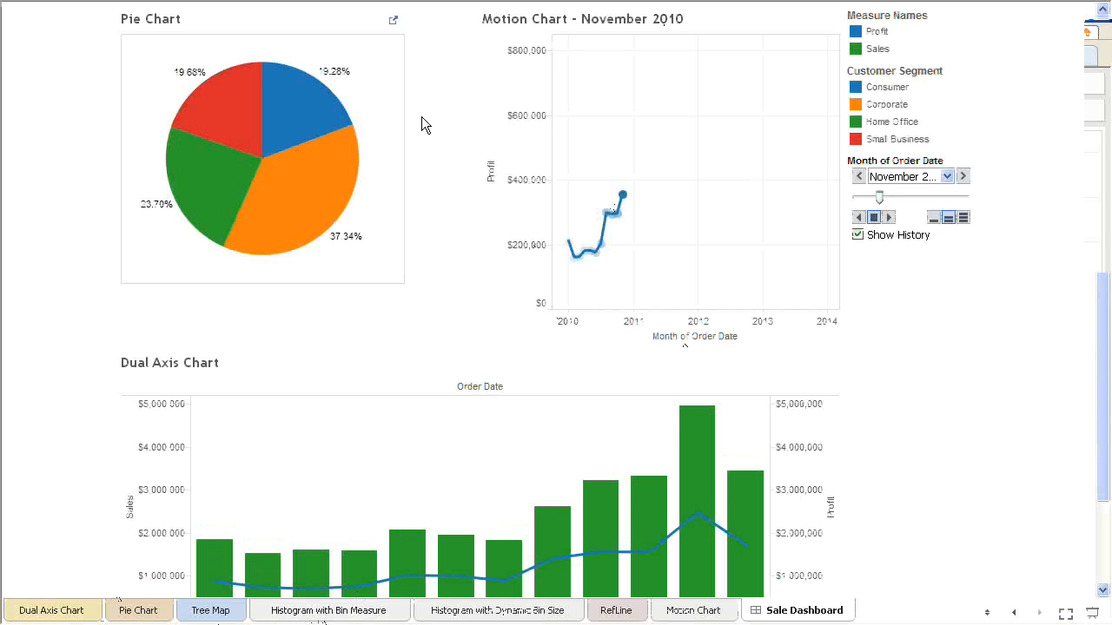
click(888, 218)
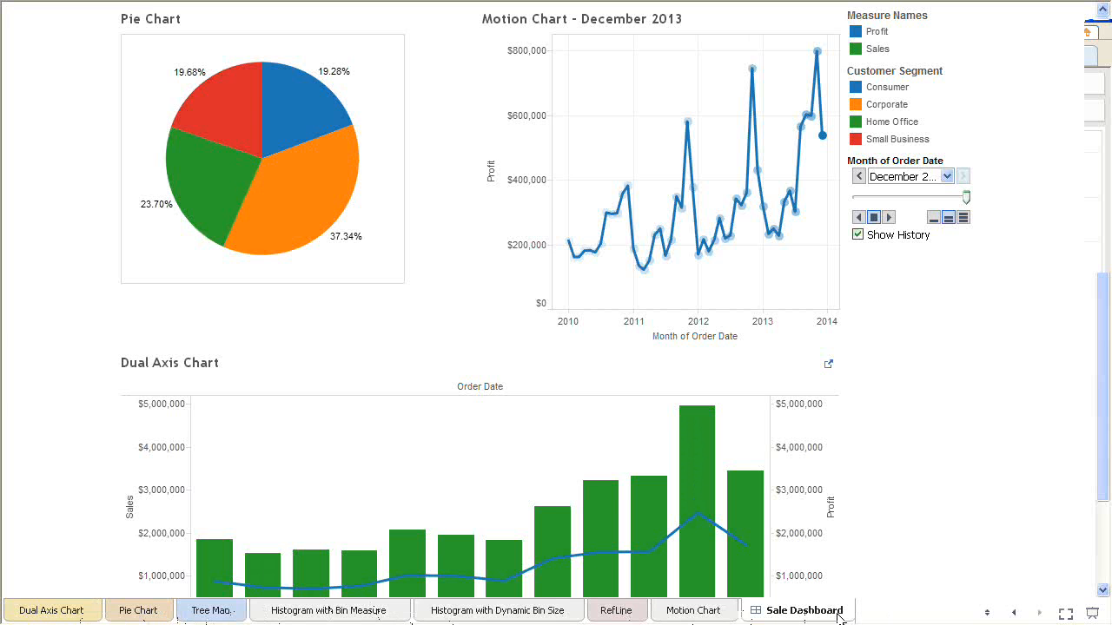
key(Escape)
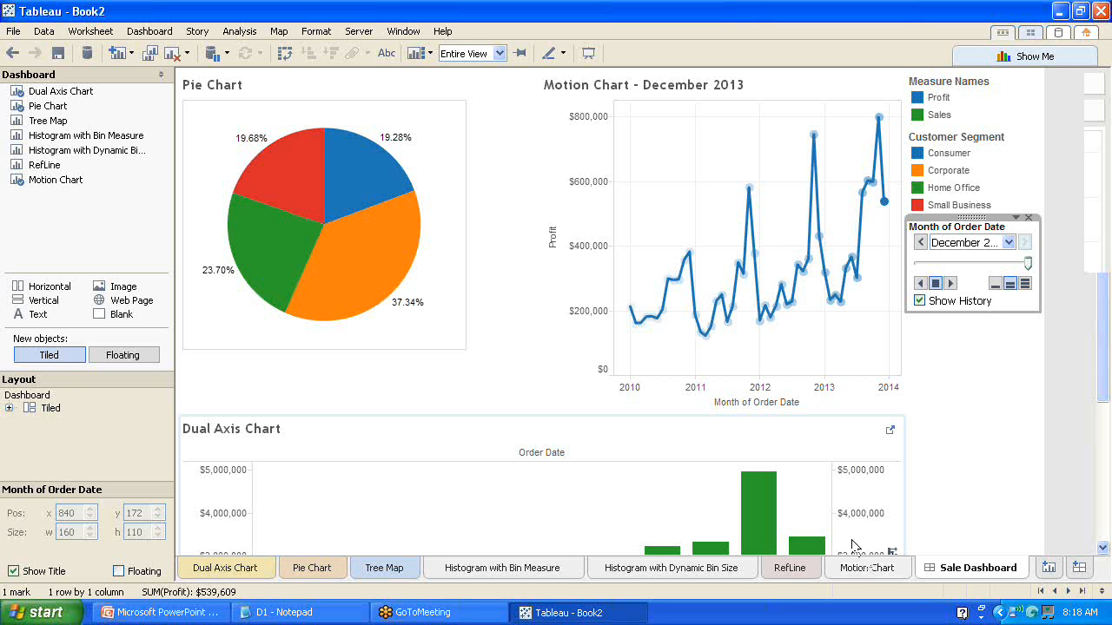
click(1102, 46)
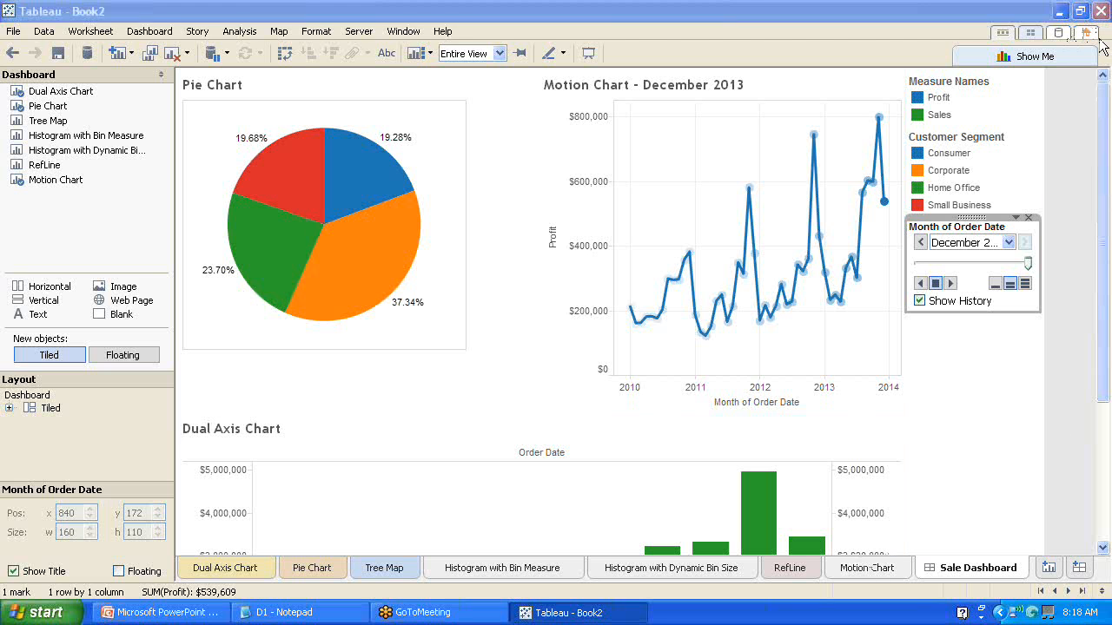